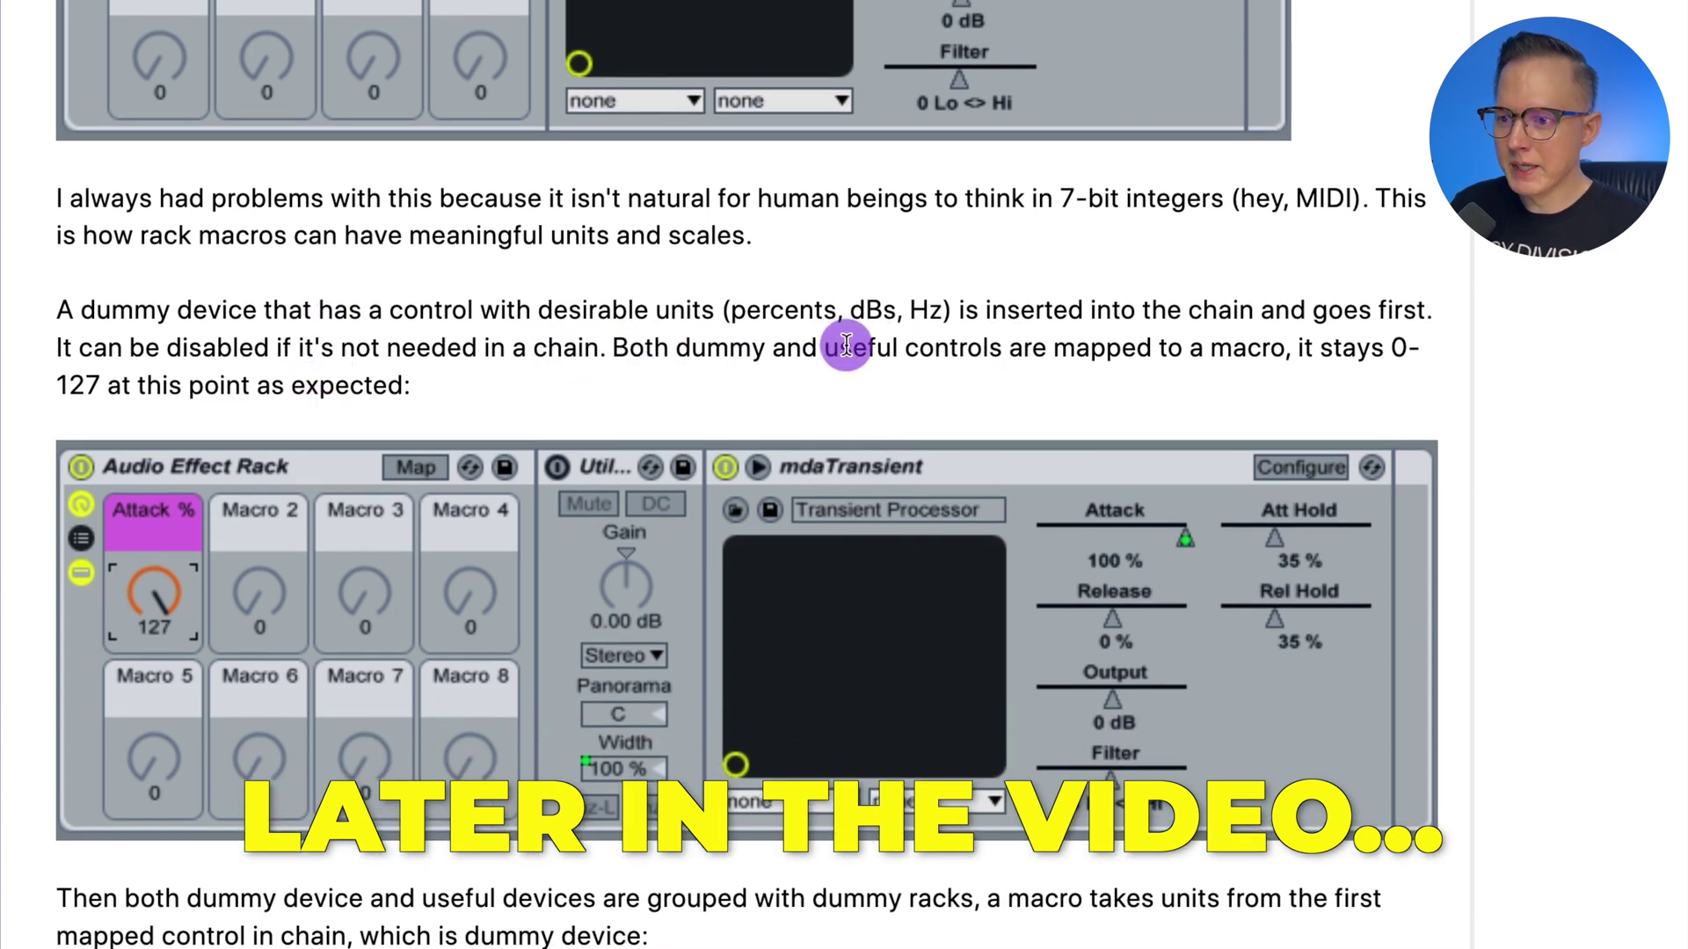
scroll(1226, 344, "down", 3)
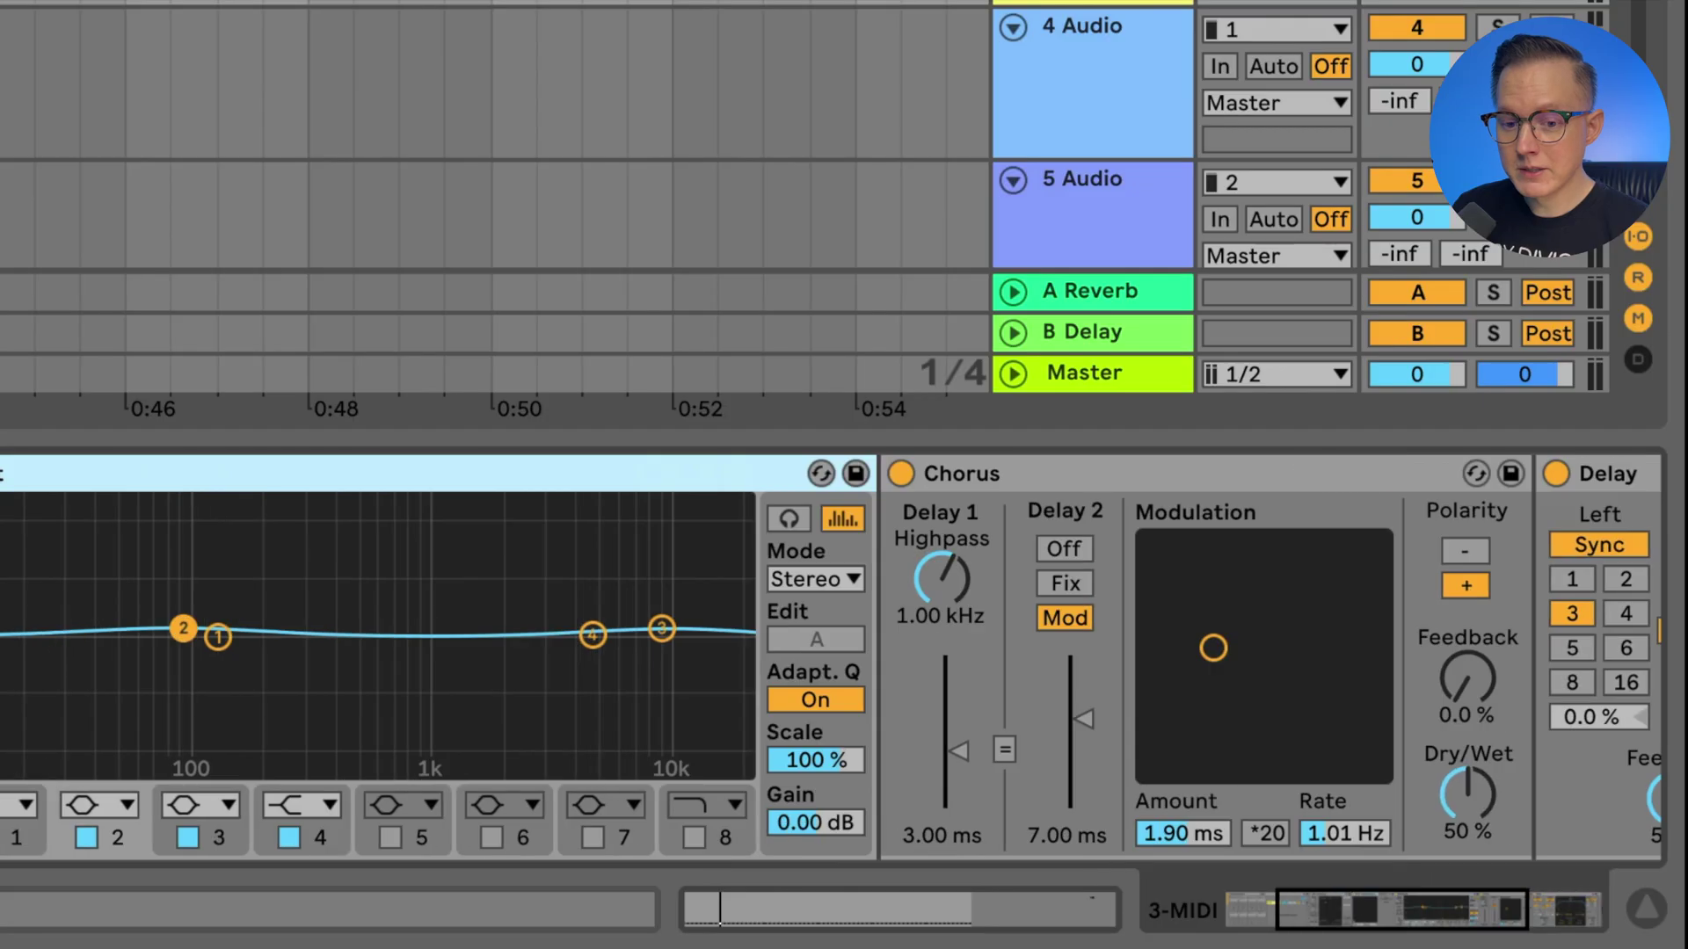
Jump through the 3-MIDI track's device chain using its device list, visiting Chorus, Audio Effect Rack and Compressor.
scroll(831, 659, "right", 15)
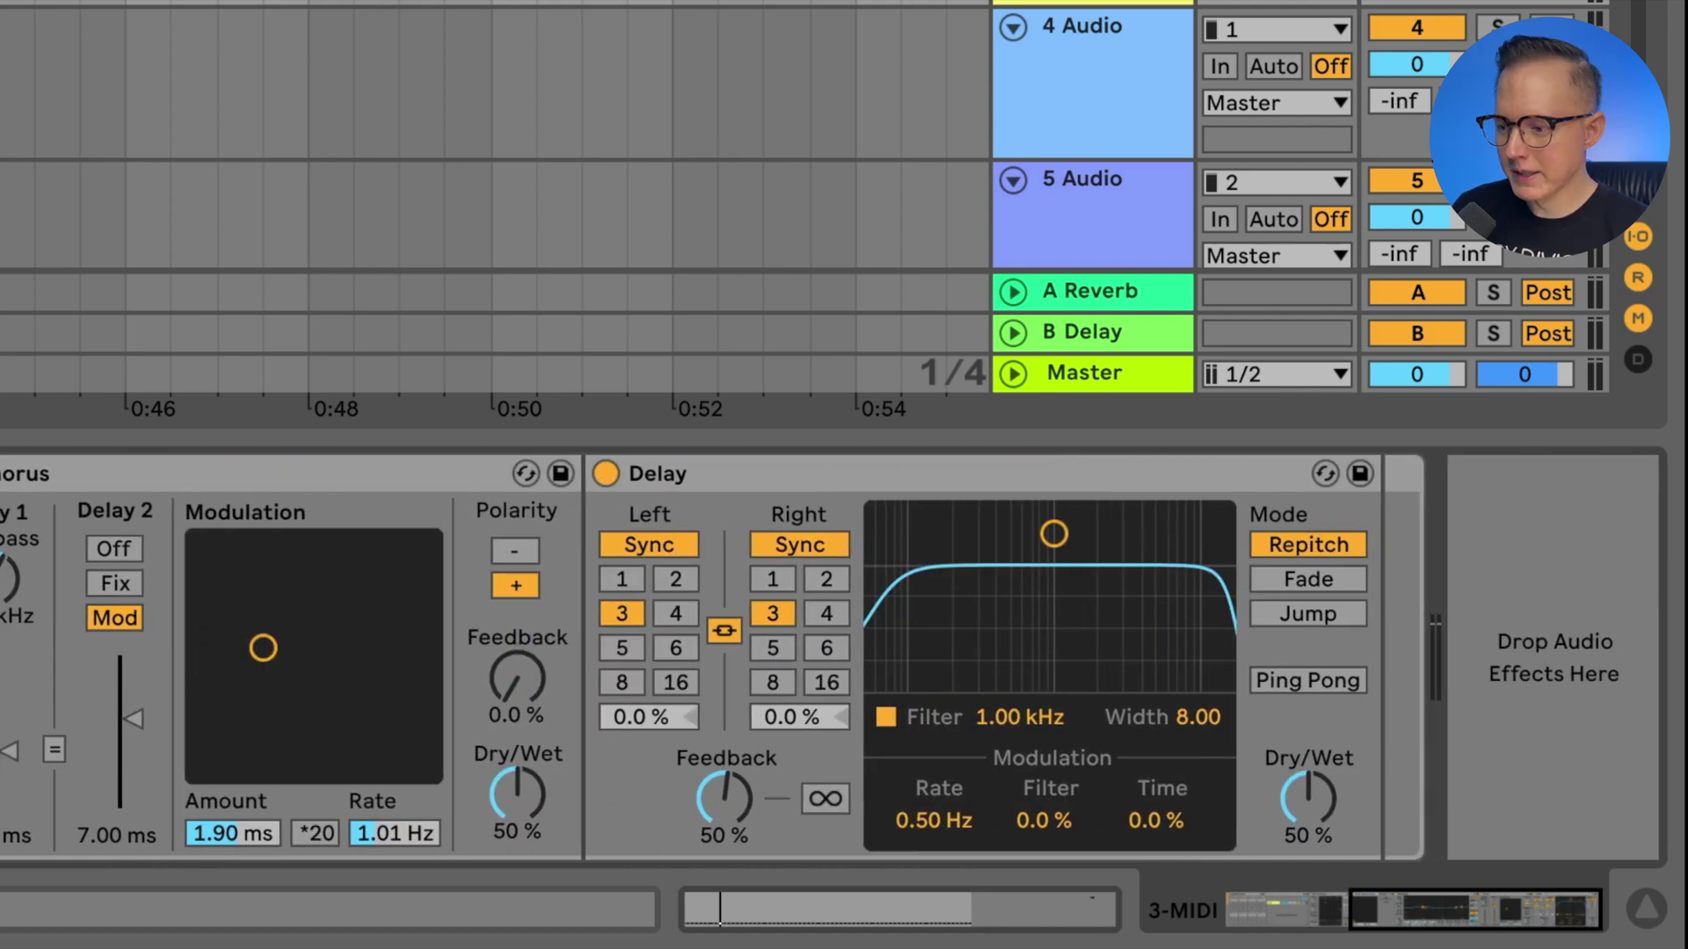
scroll(290, 733, "left", 5)
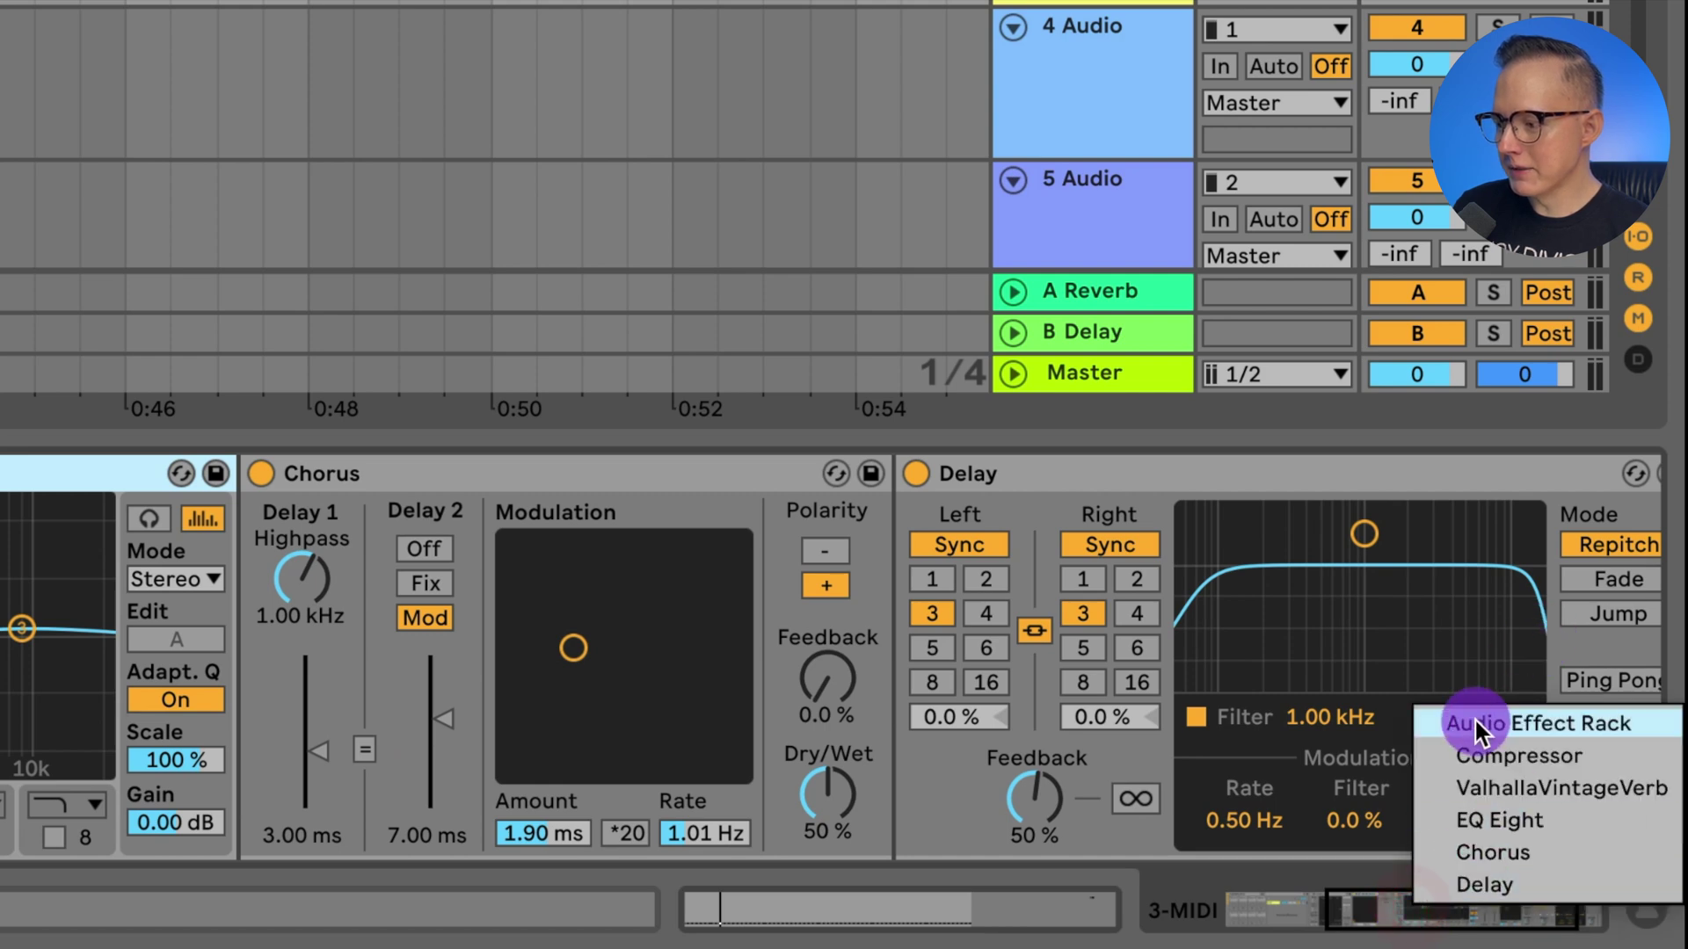
mouse_move(1252, 898)
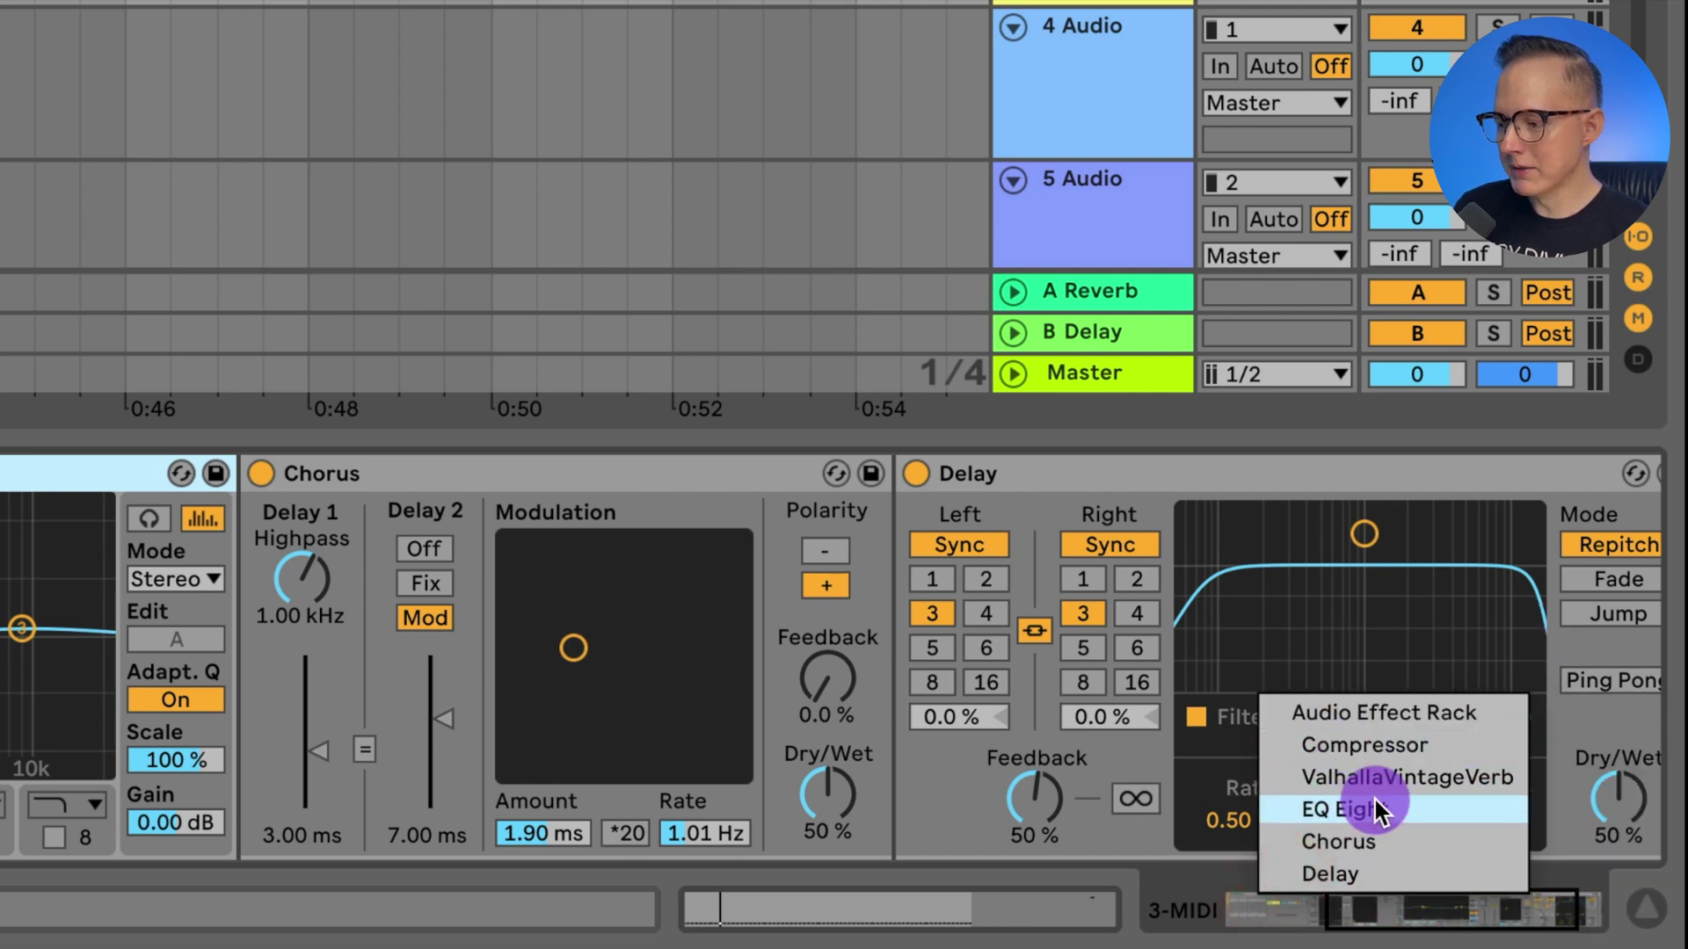
mouse_move(1365, 889)
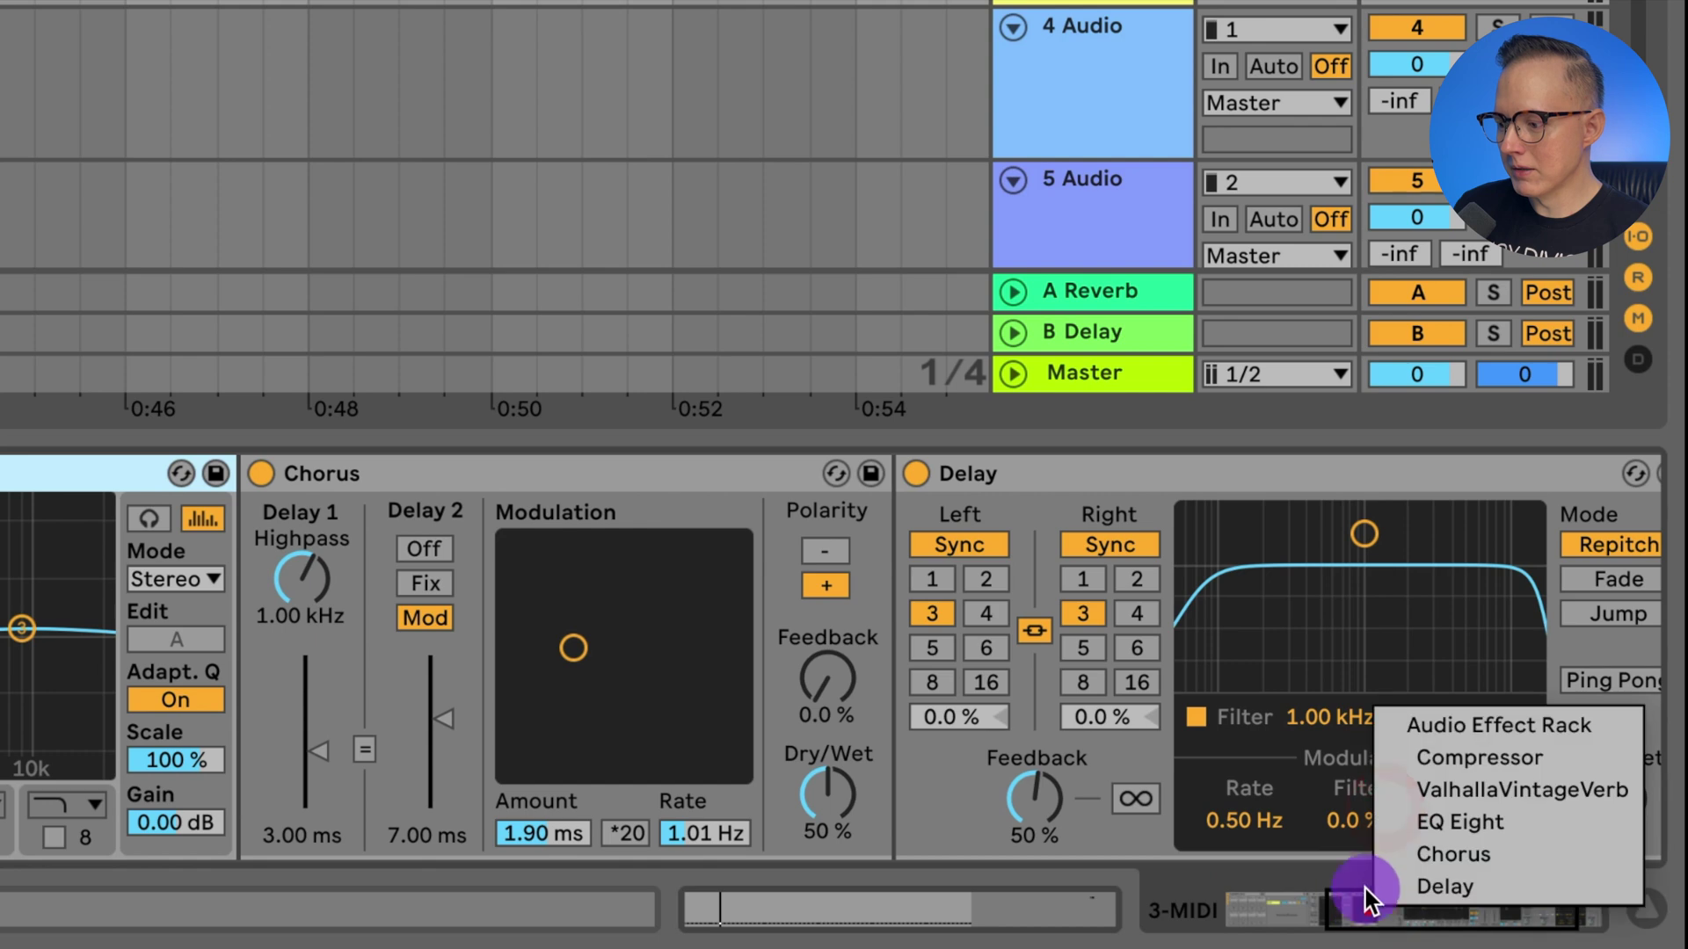
left_click(1452, 849)
left_click(1436, 712)
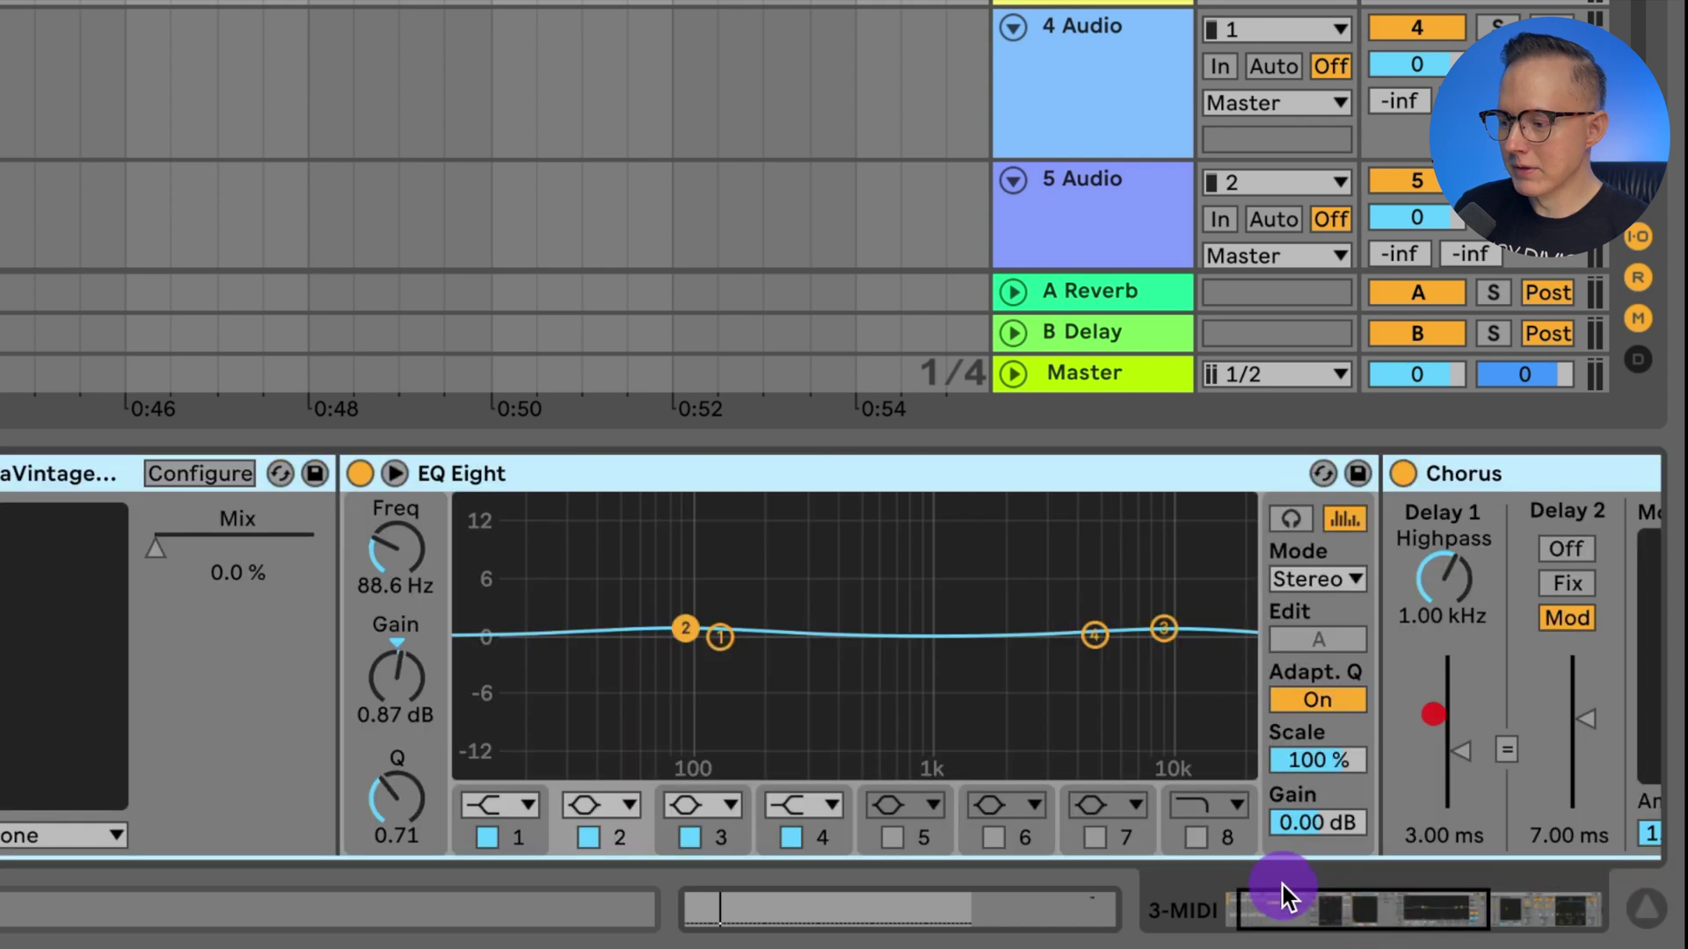
mouse_move(1299, 901)
left_click(1385, 751)
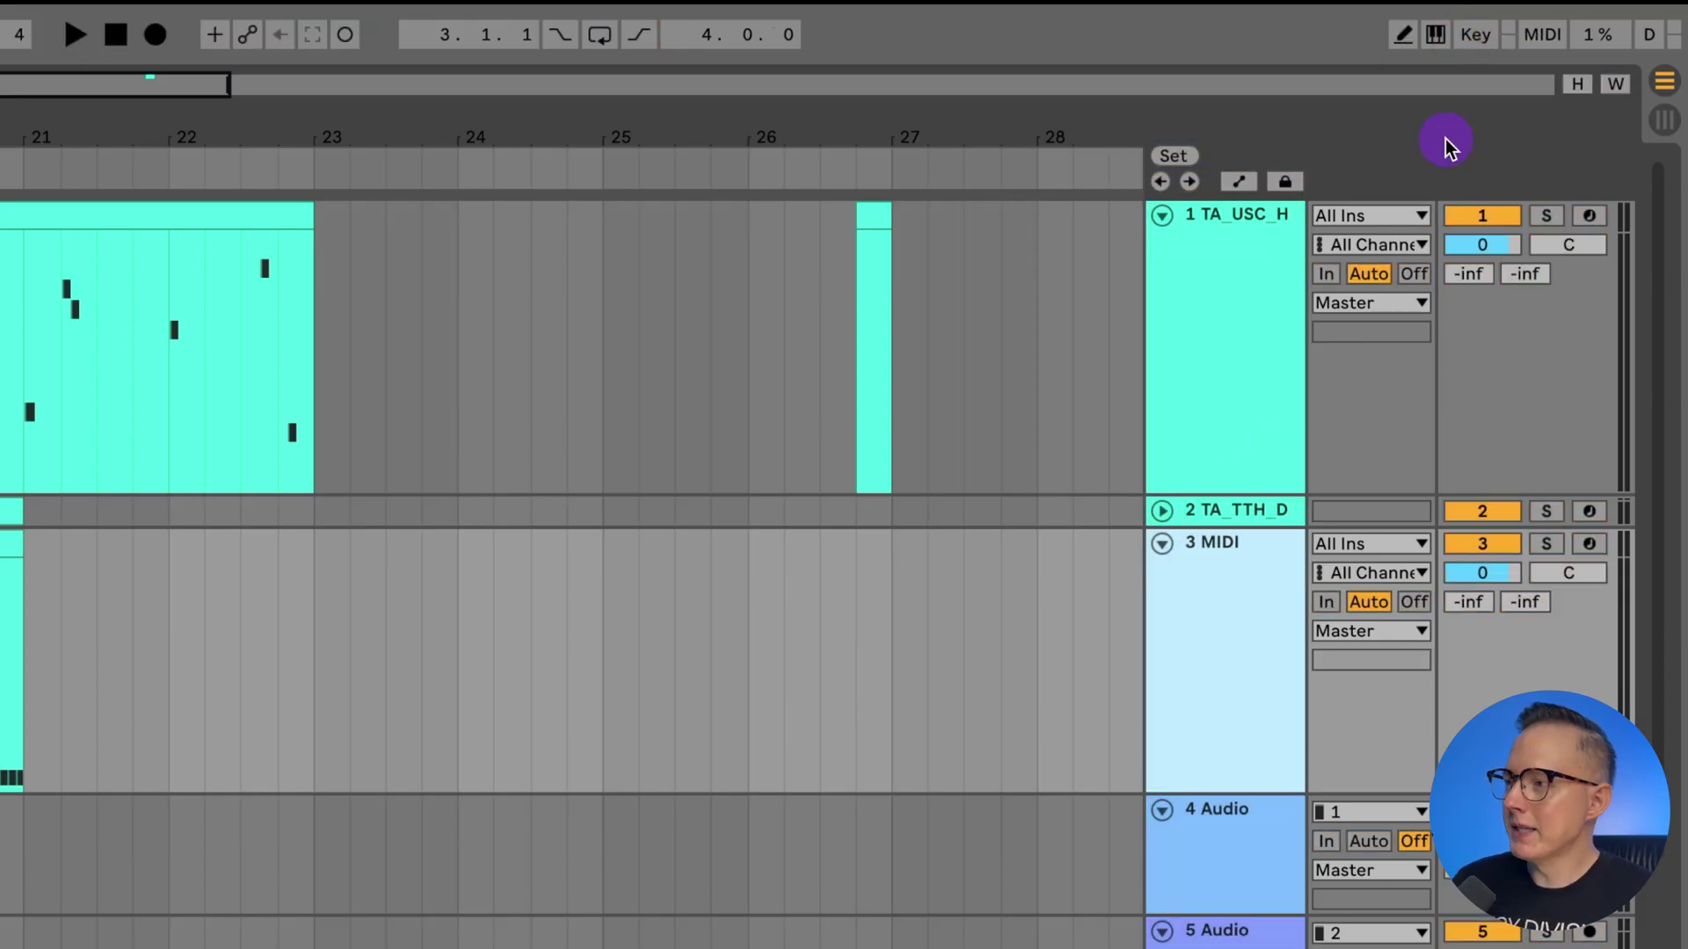
In key mapping mode, assign lowercase s to the 3 MIDI track's activator and uppercase S to its solo switch.
left_click(1479, 35)
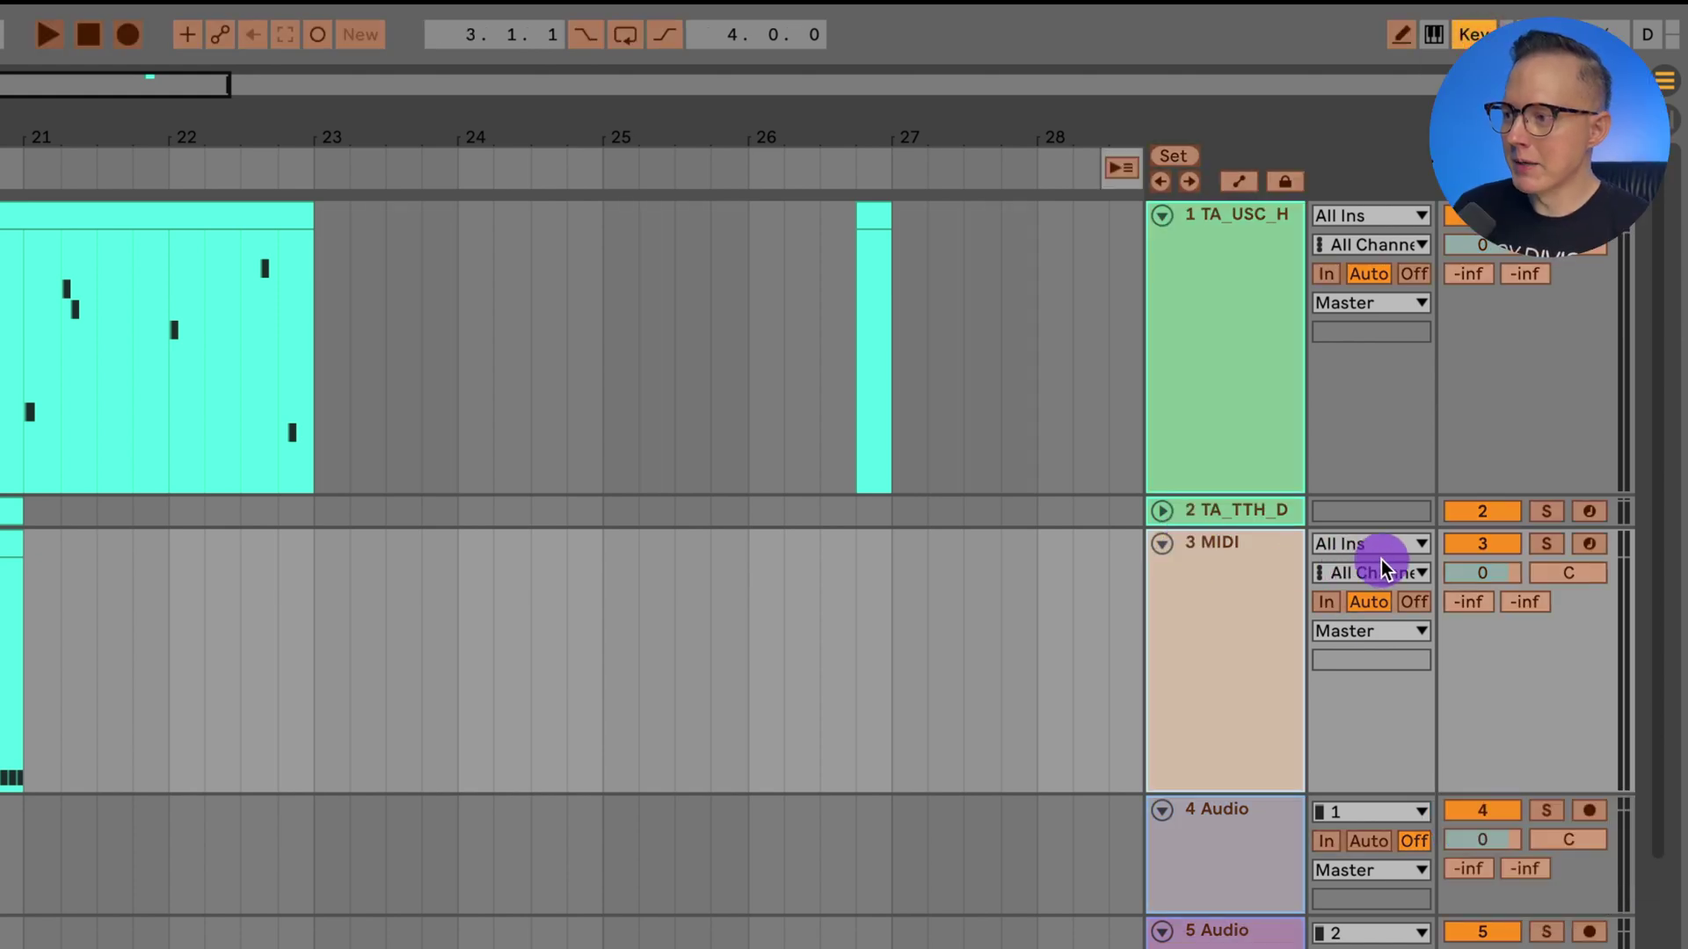
left_click(1484, 545)
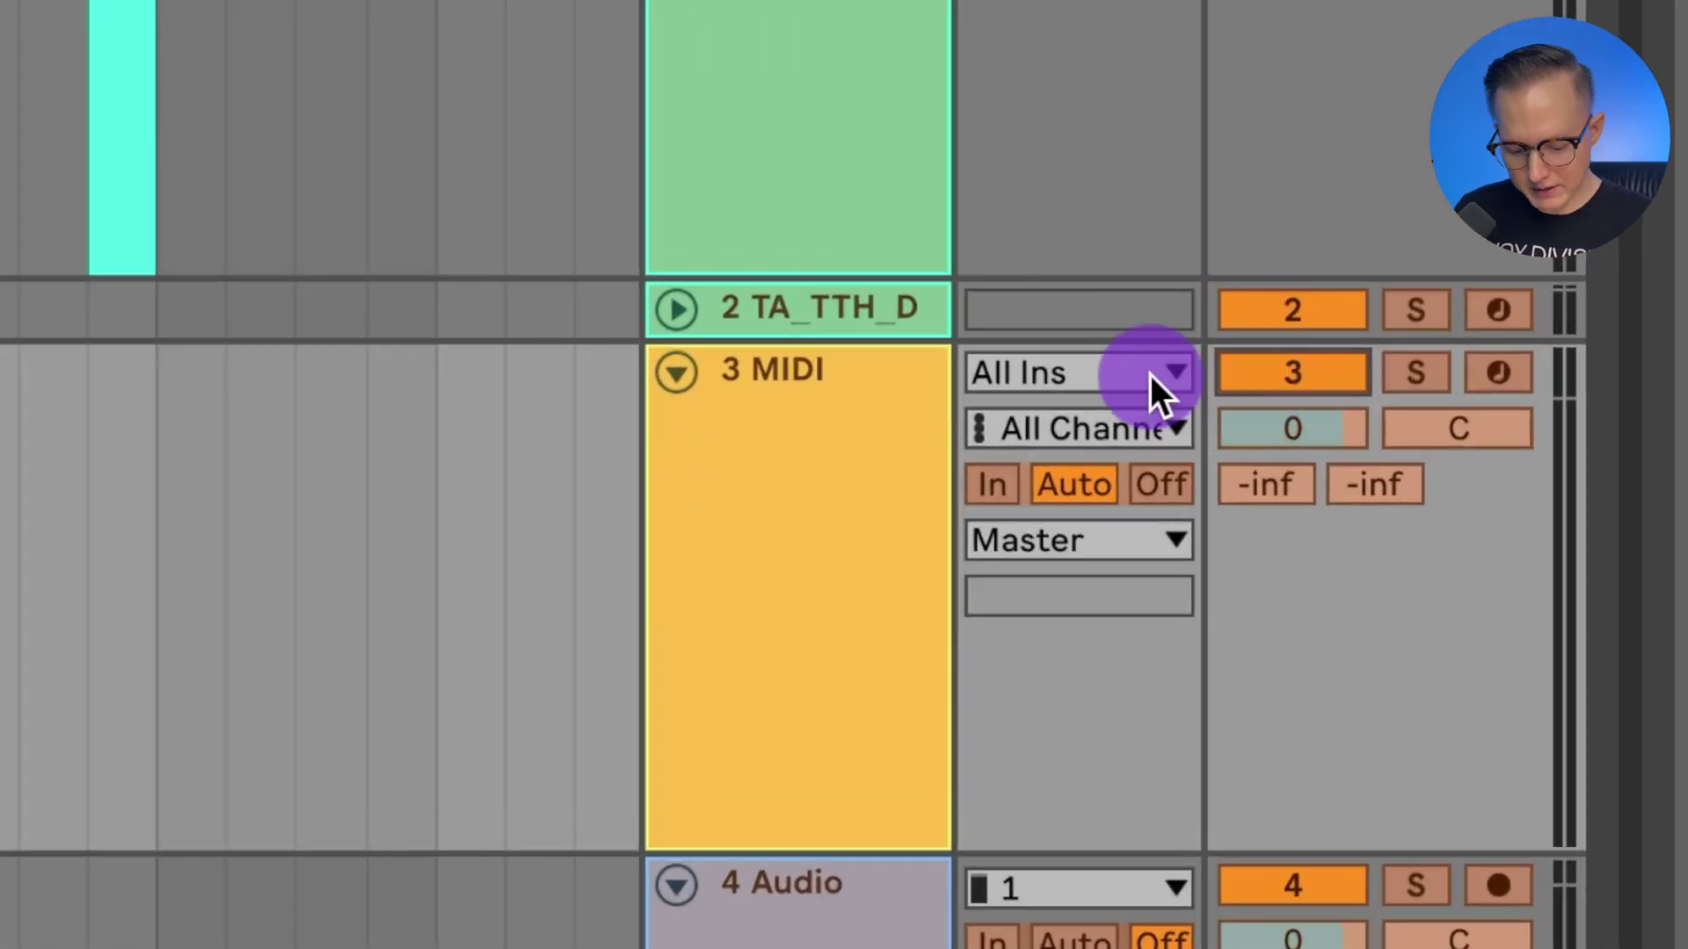
key("s")
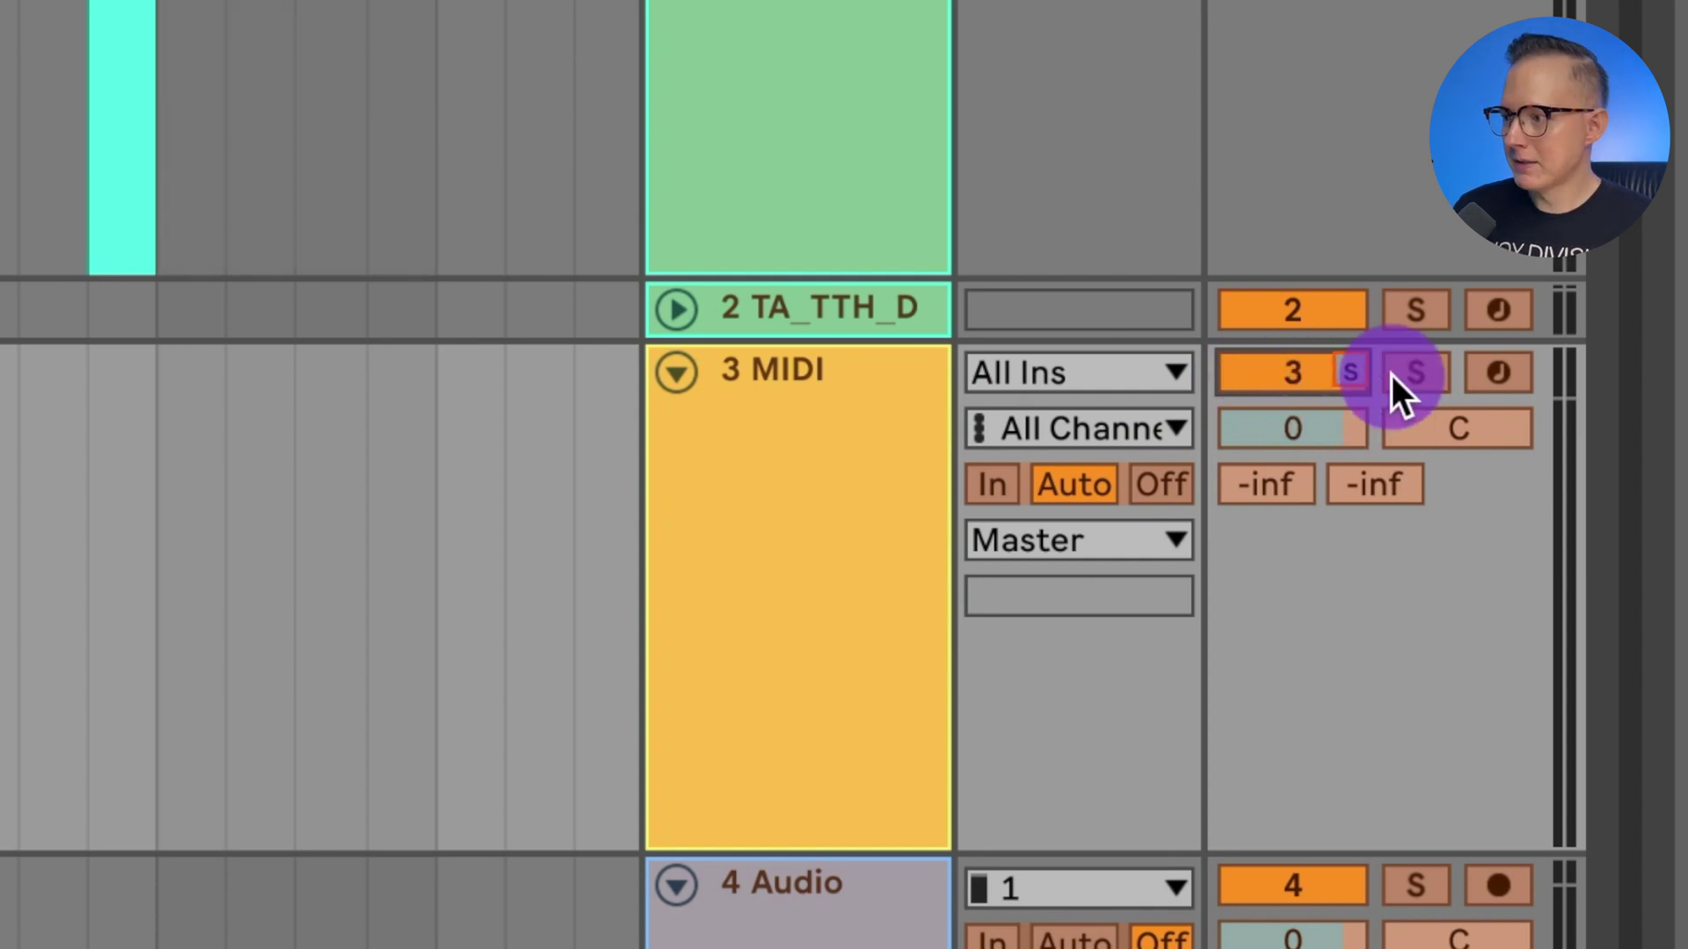
left_click(1423, 374)
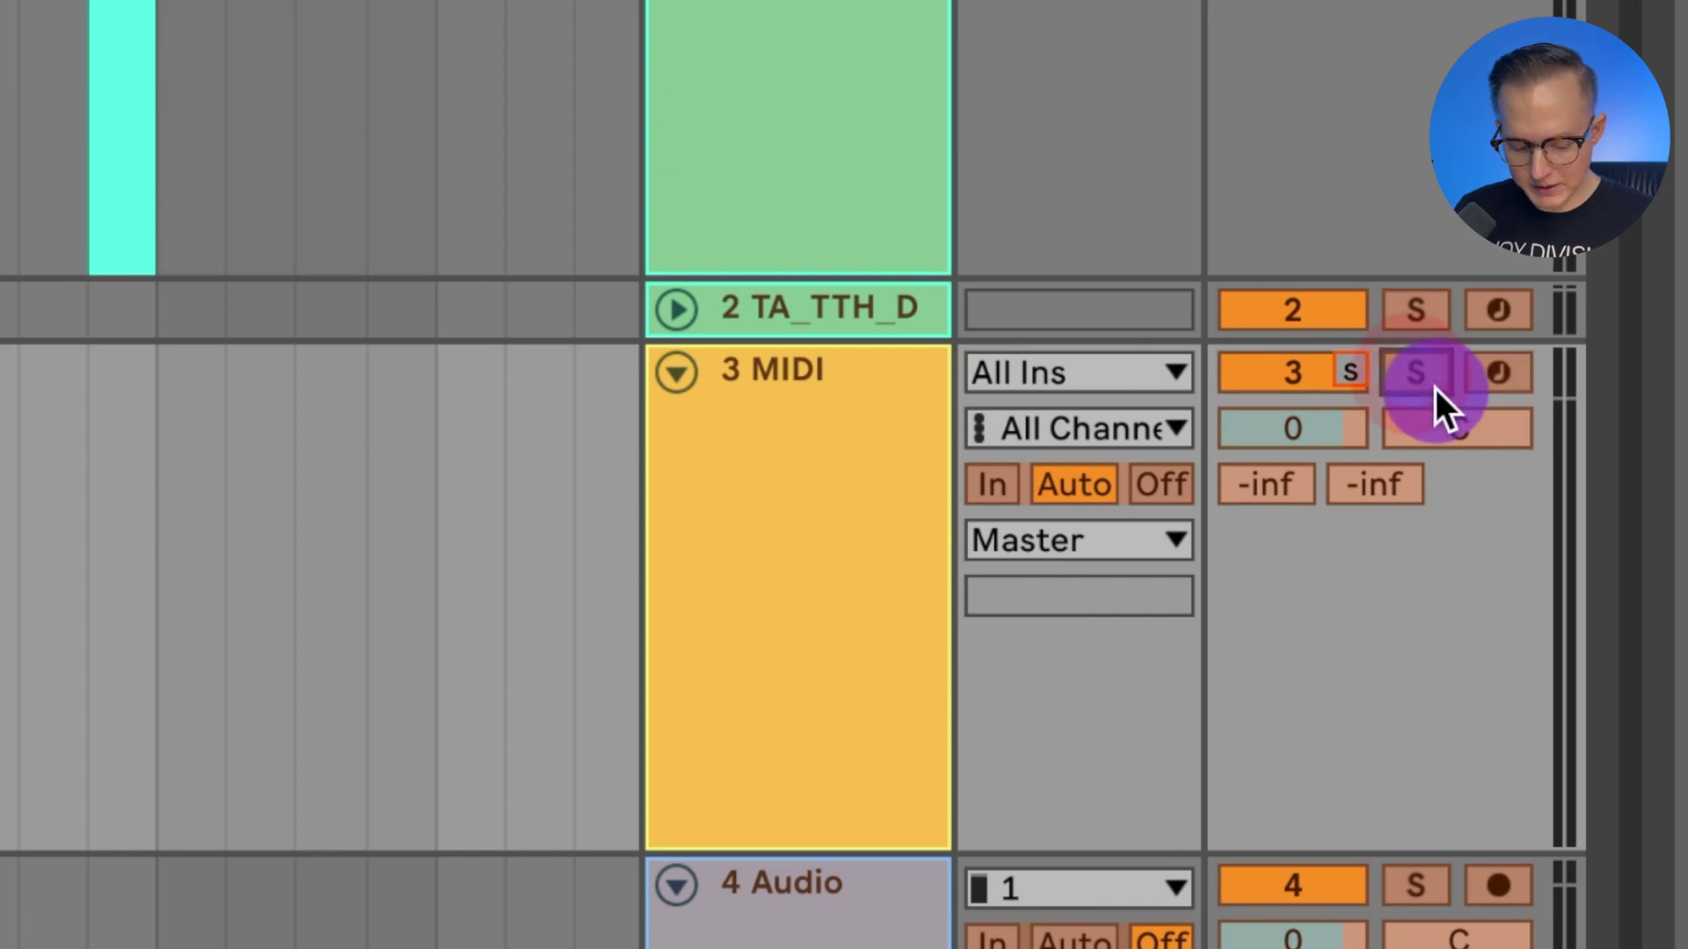
key("s")
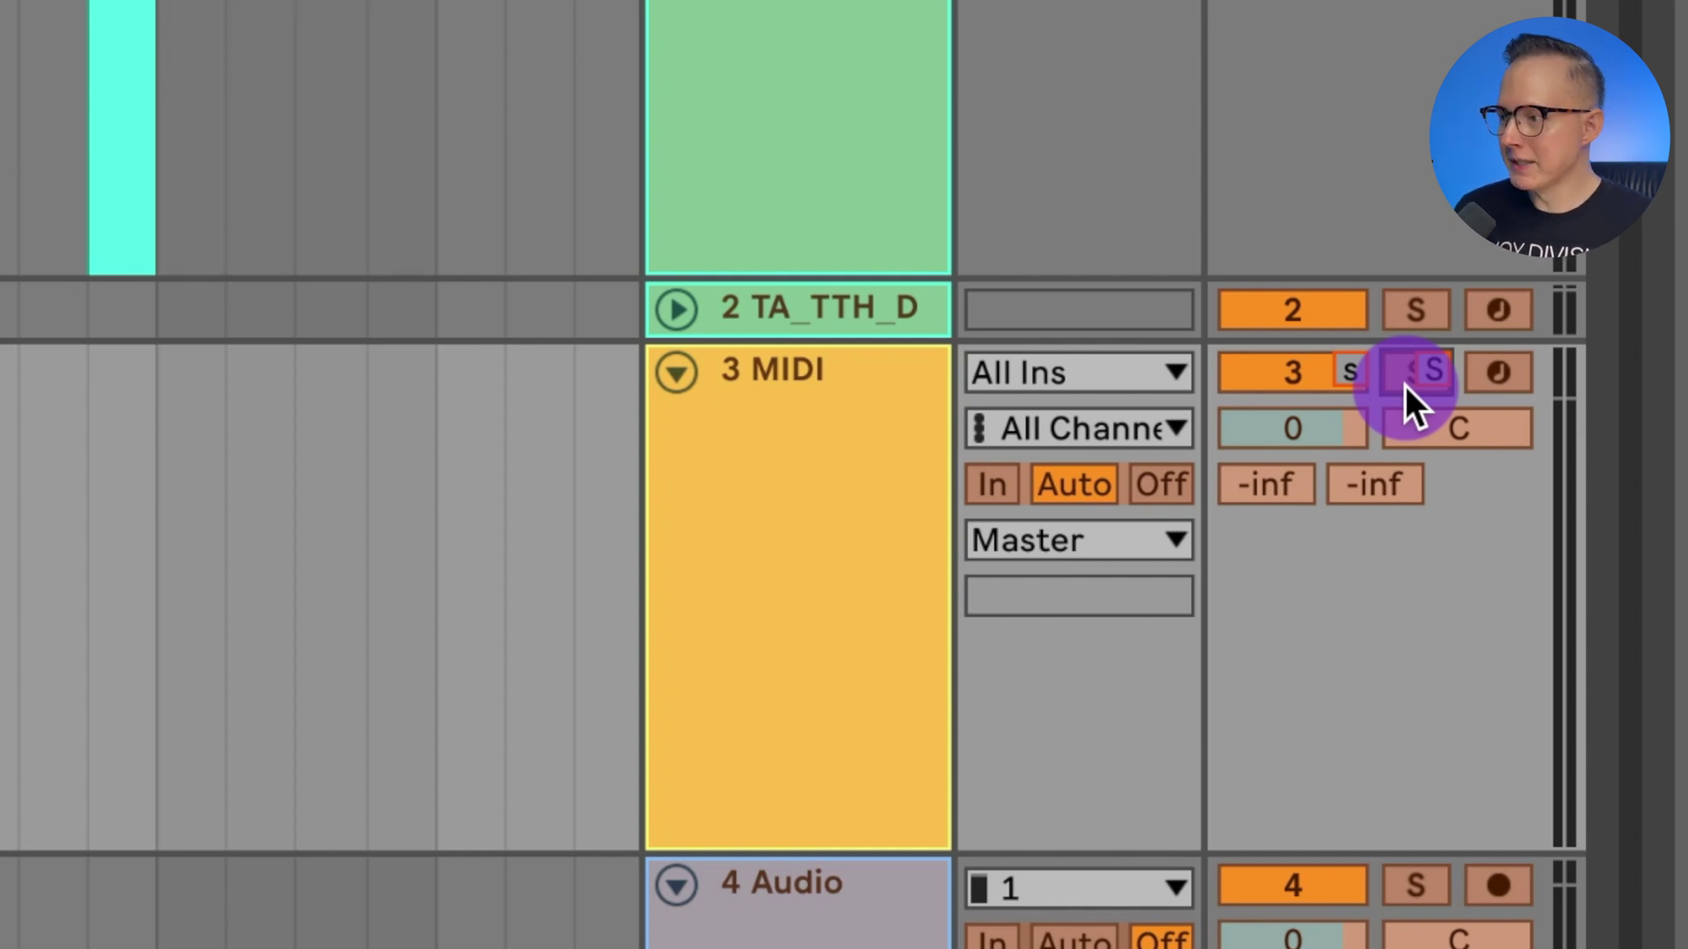
left_click(1409, 127)
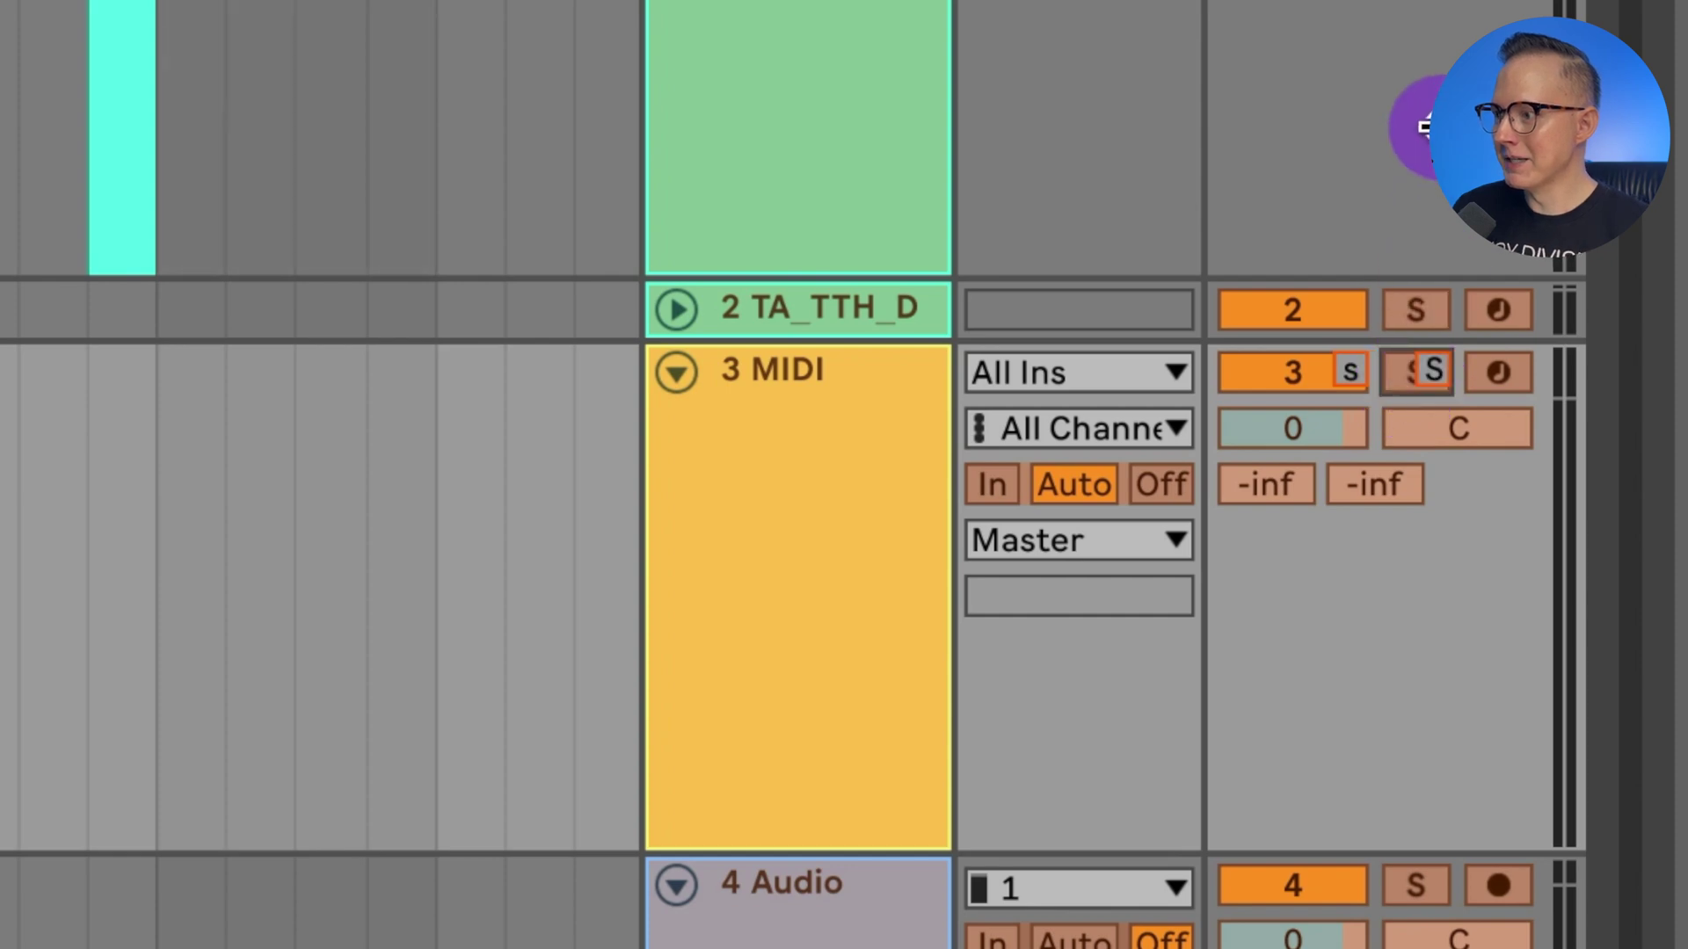
left_click(1309, 391)
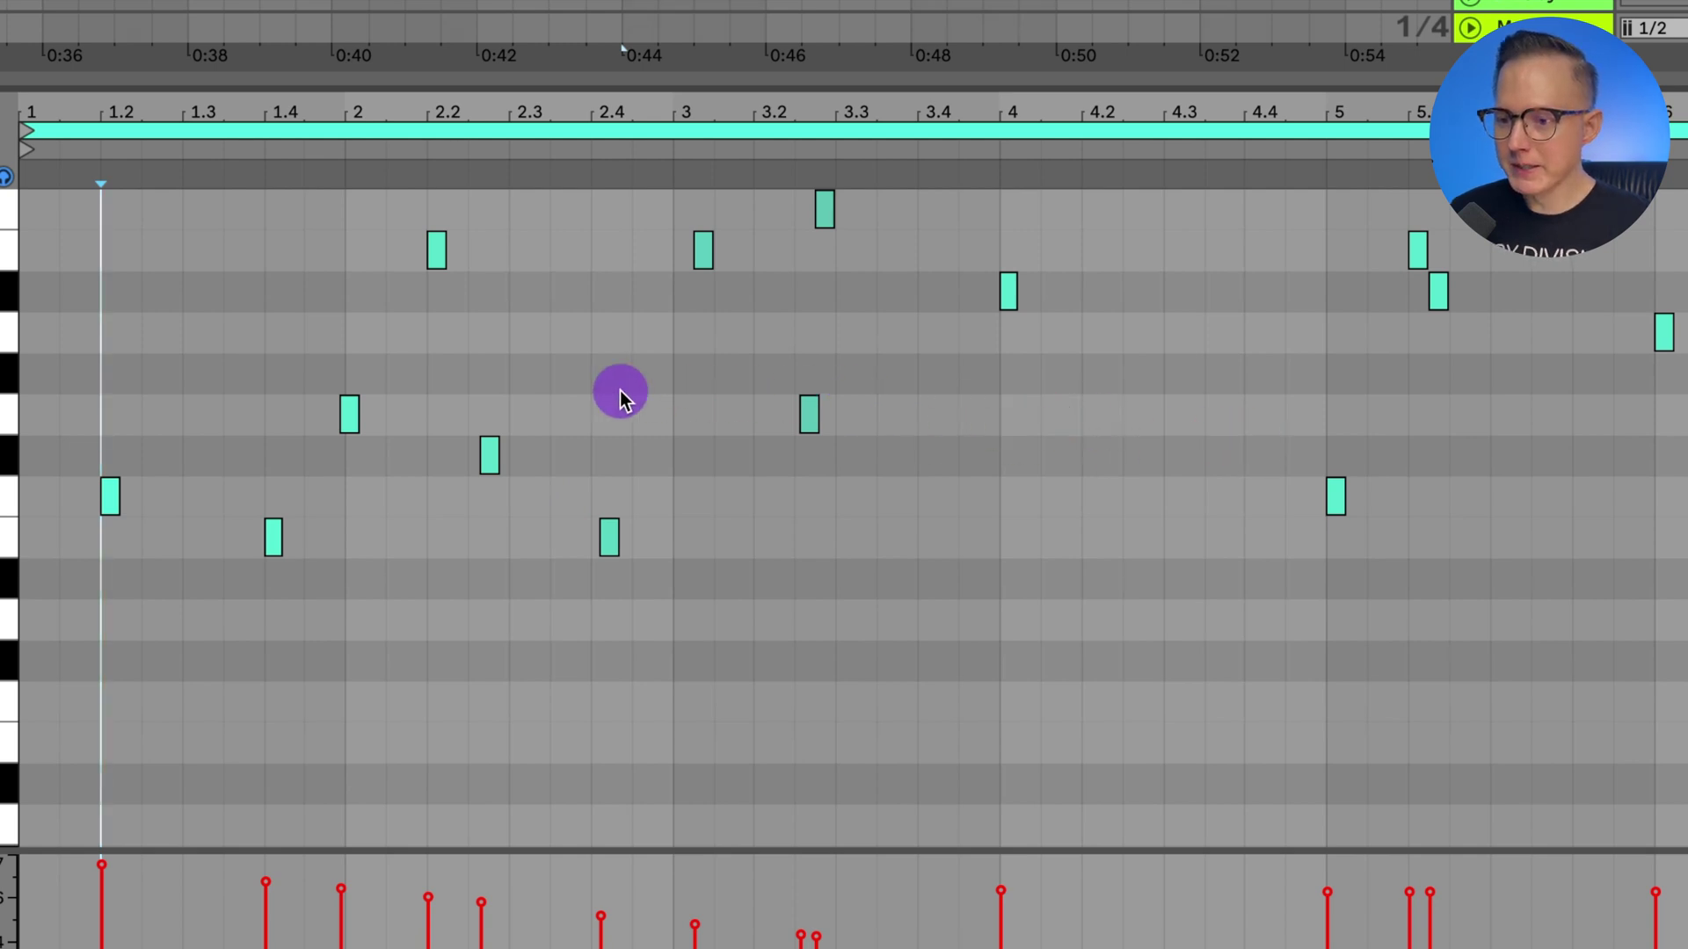
Lower the velocity of the G3 note at bar 2 directly on the note.
left_click(349, 417)
key("super")
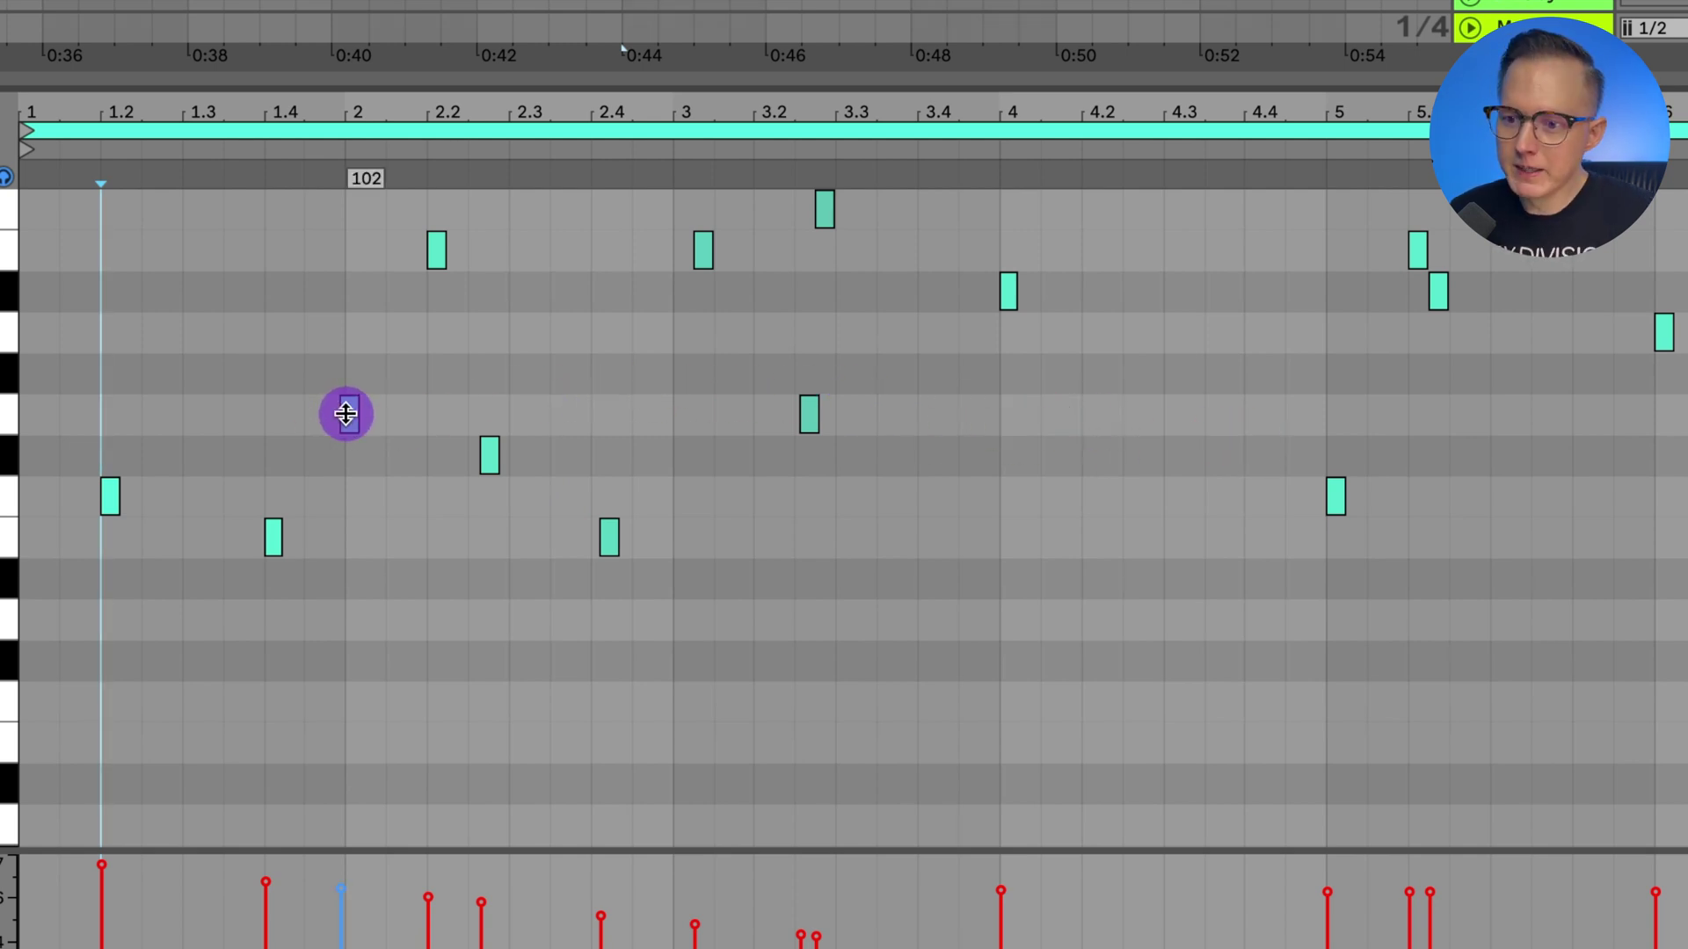
left_click_drag(345, 414, 346, 386)
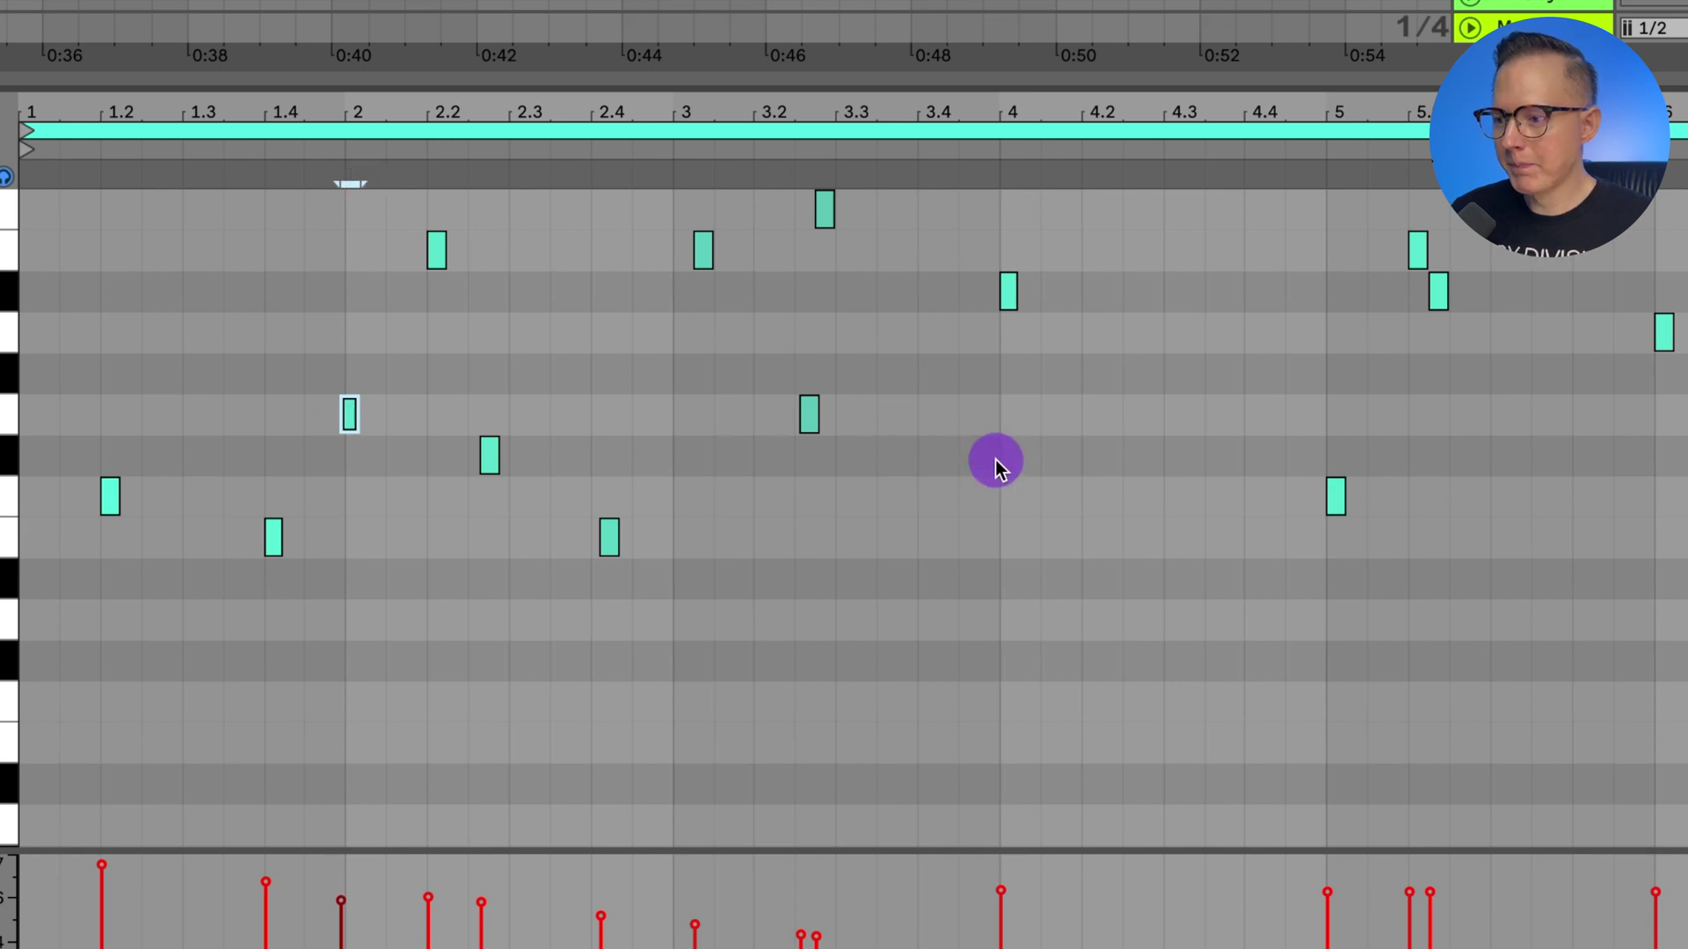
Draw a G3 note at 4.3 with its velocity lowered to about 70.
double_click(1173, 415)
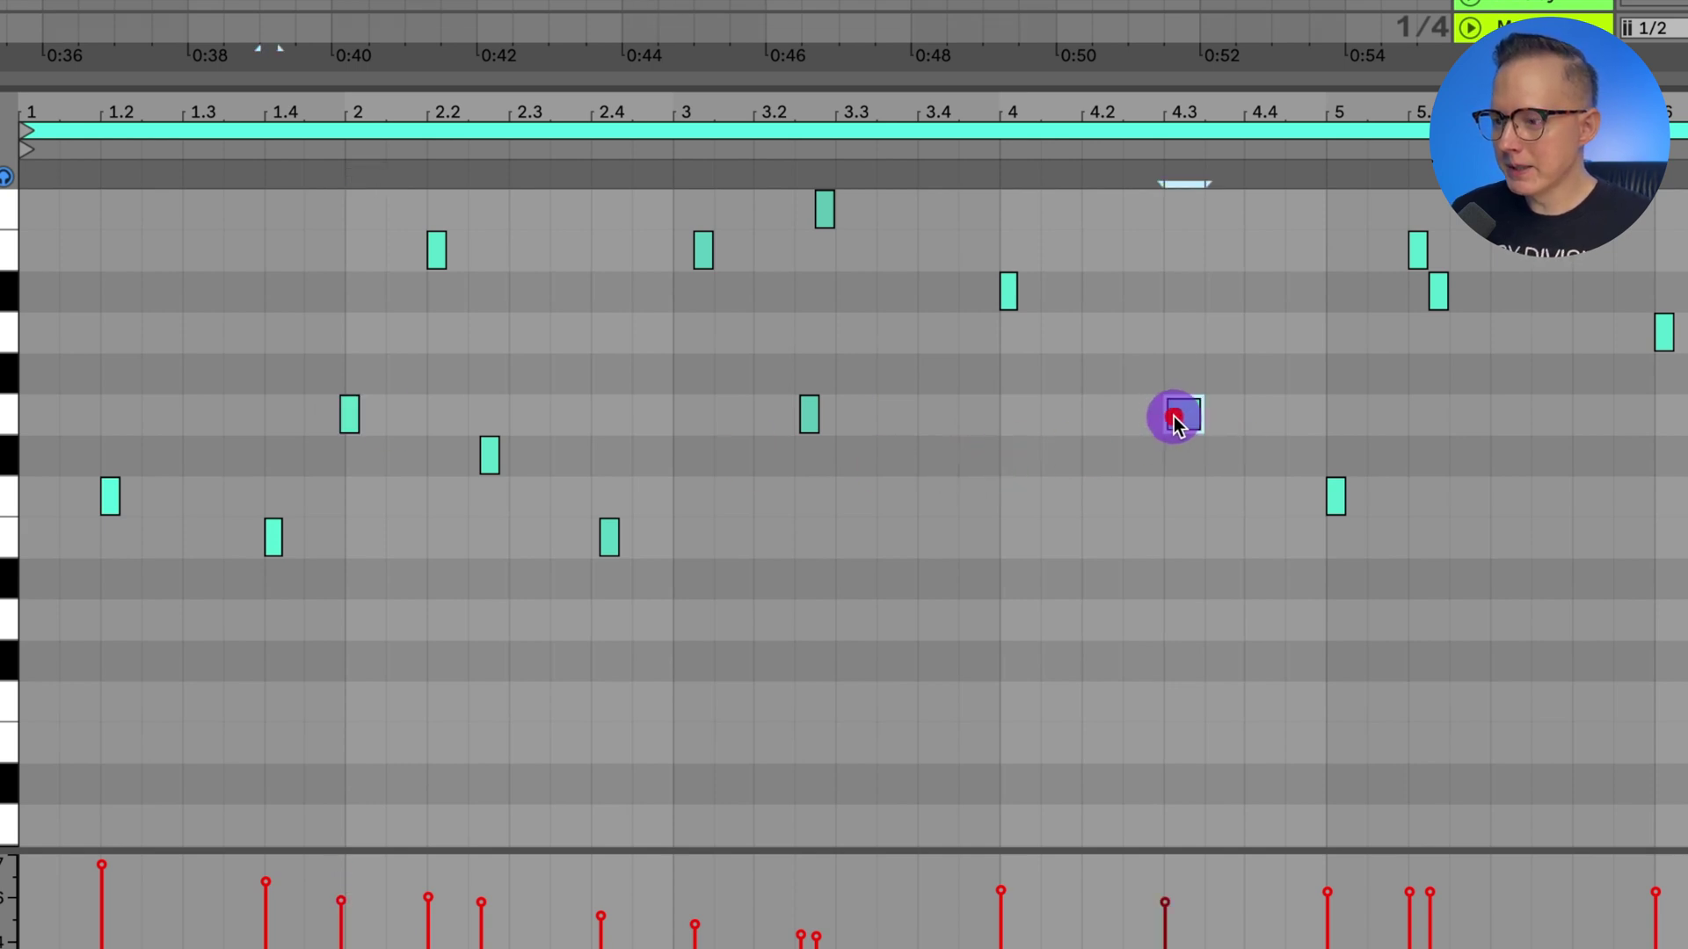
double_click(1182, 414)
double_click(1182, 414)
left_click_drag(1201, 415, 1198, 455)
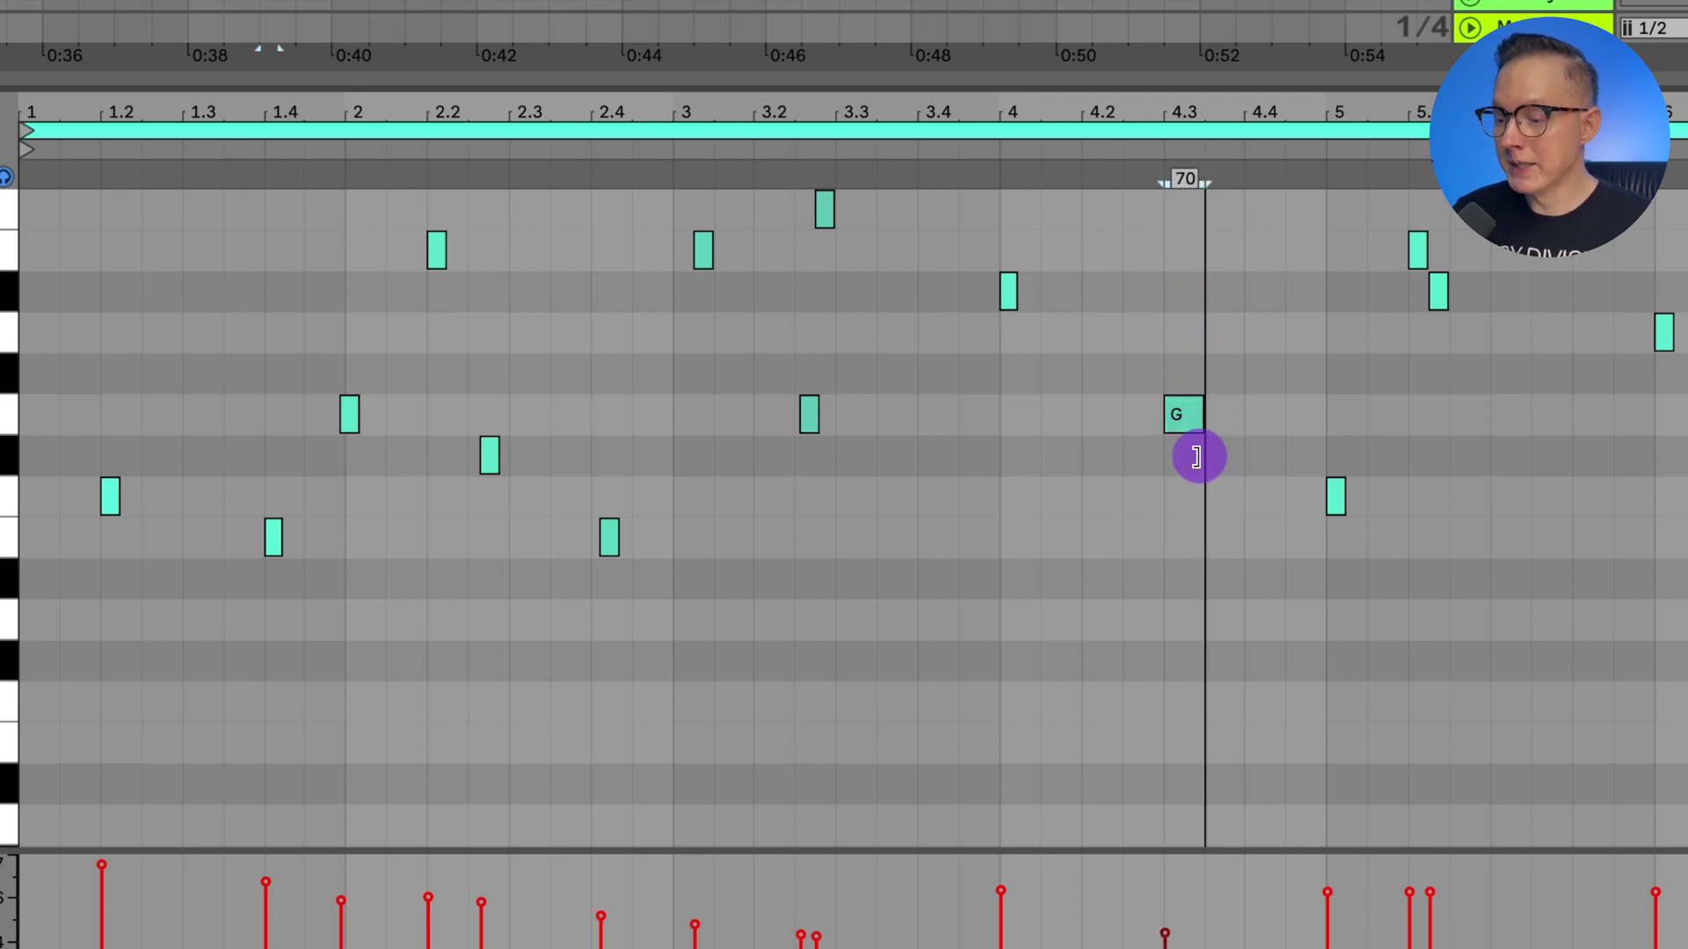
Draw a second G3 note at 4.4, adjusting its velocity while placing it.
double_click(1337, 397)
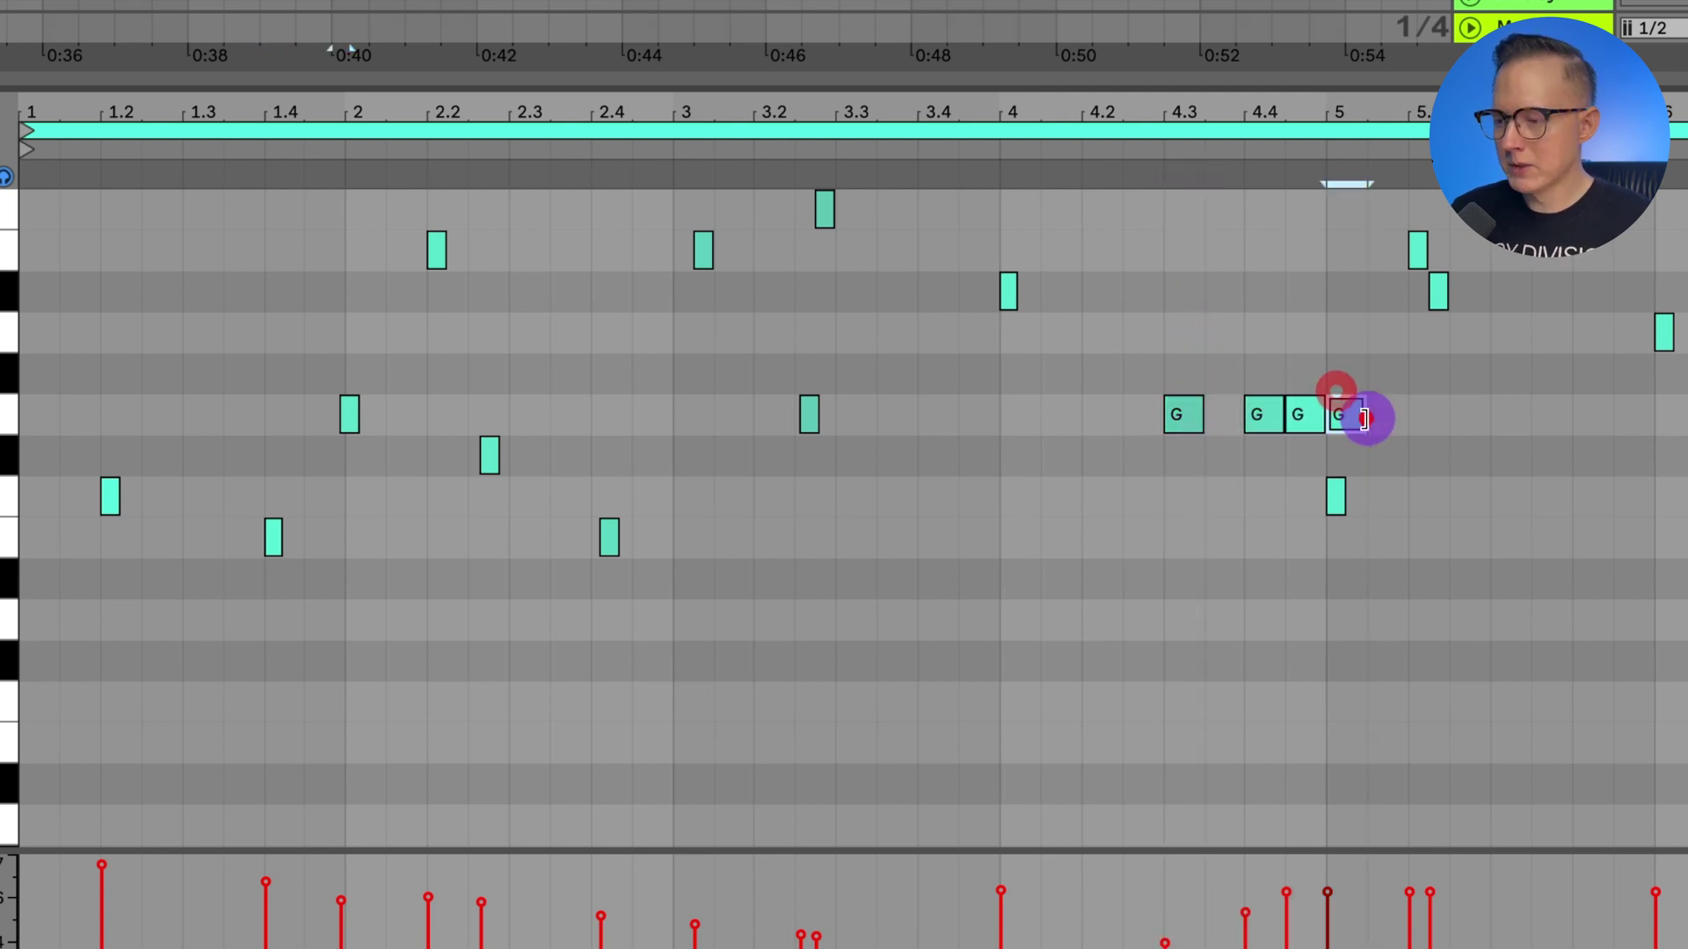
mouse_move(1367, 418)
left_mouse_down()
mouse_move(1361, 355)
mouse_move(1368, 434)
mouse_move(1382, 429)
left_mouse_up()
left_click(1345, 414)
left_click(1309, 414)
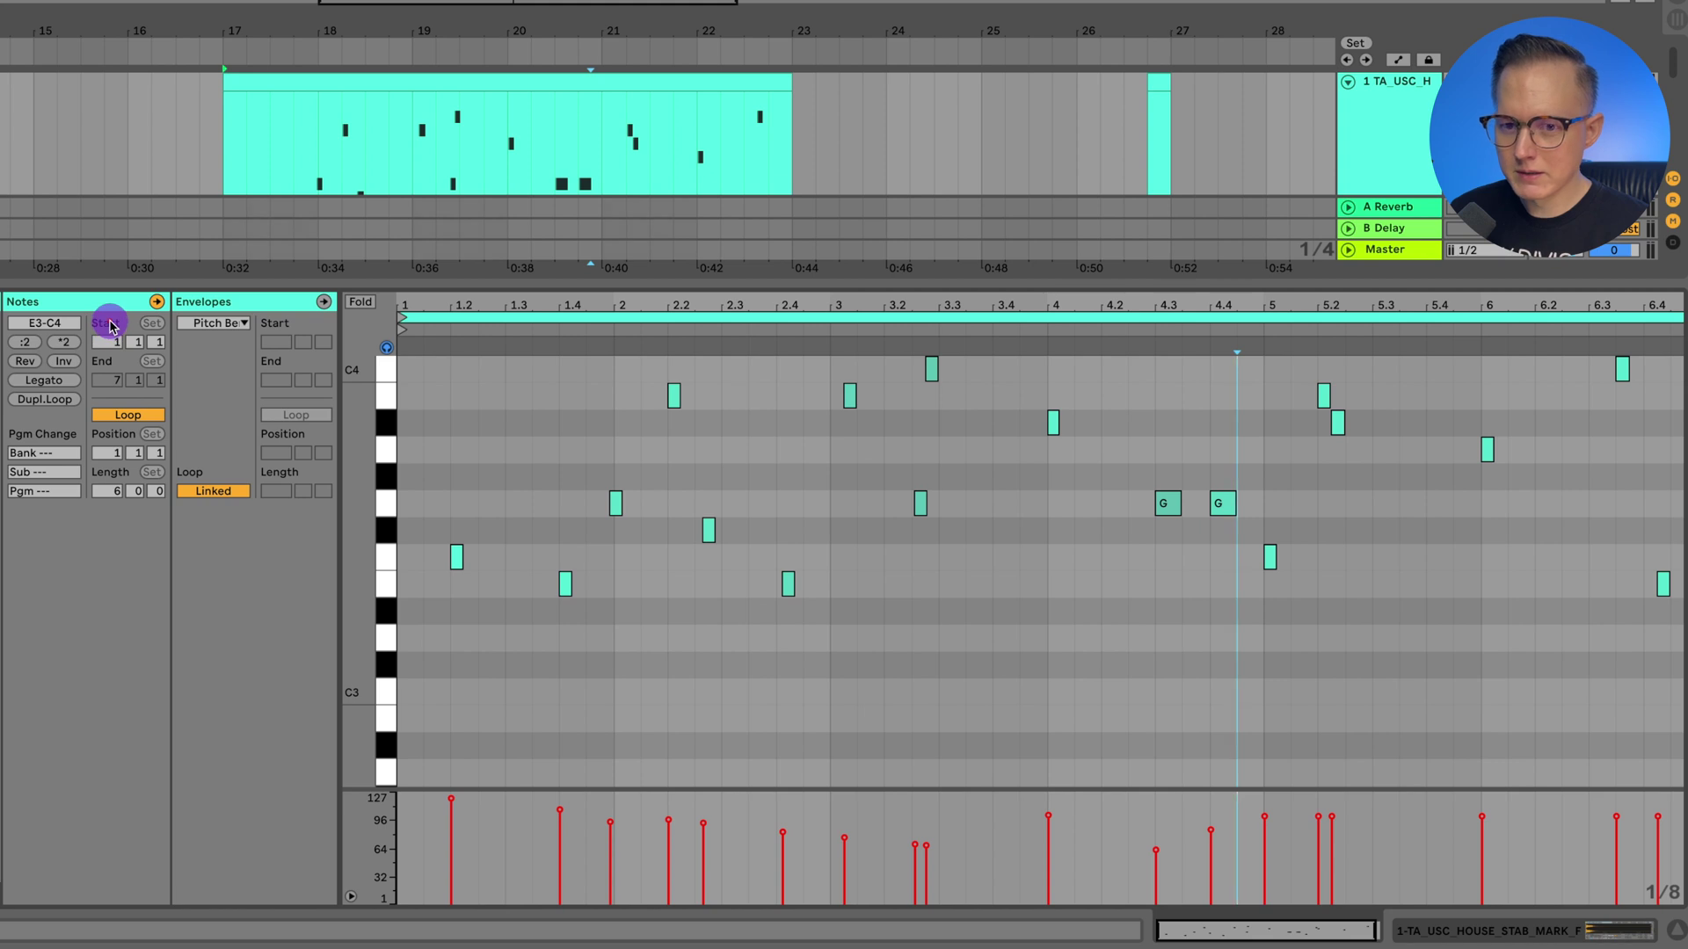
Zoom into the clip's notes and jump the view to the clip's start and end.
left_click_drag(410, 320, 328, 349)
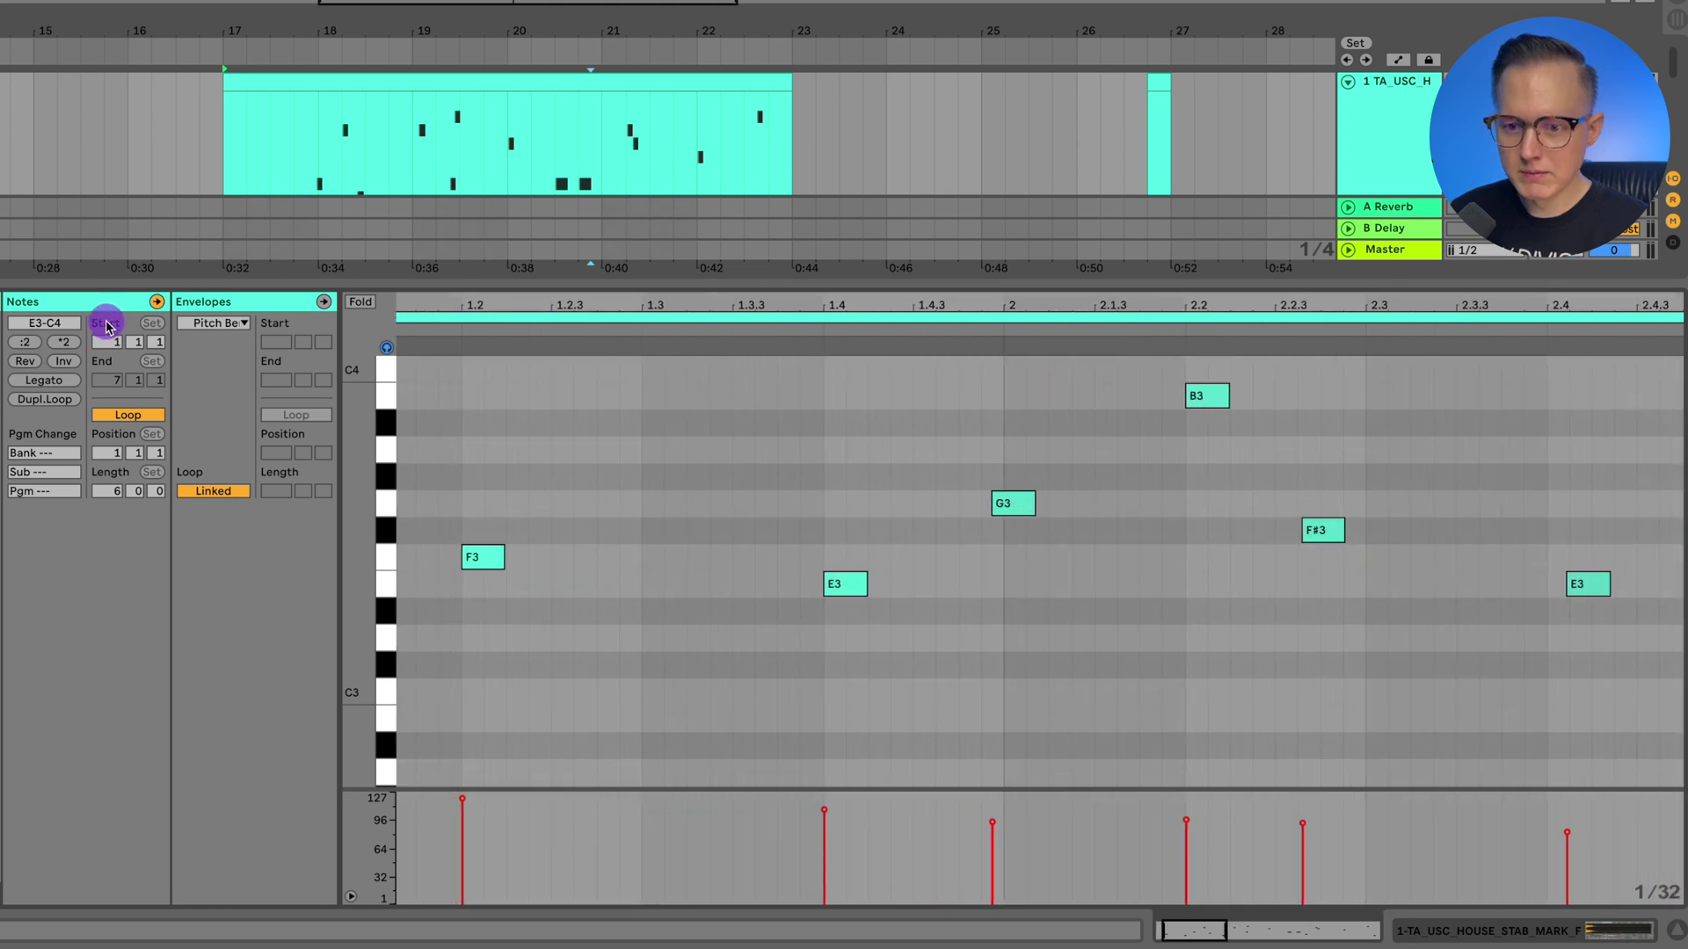
left_click_drag(105, 323, 173, 321)
left_click_drag(604, 304, 606, 280)
scroll(607, 392, "right", 5)
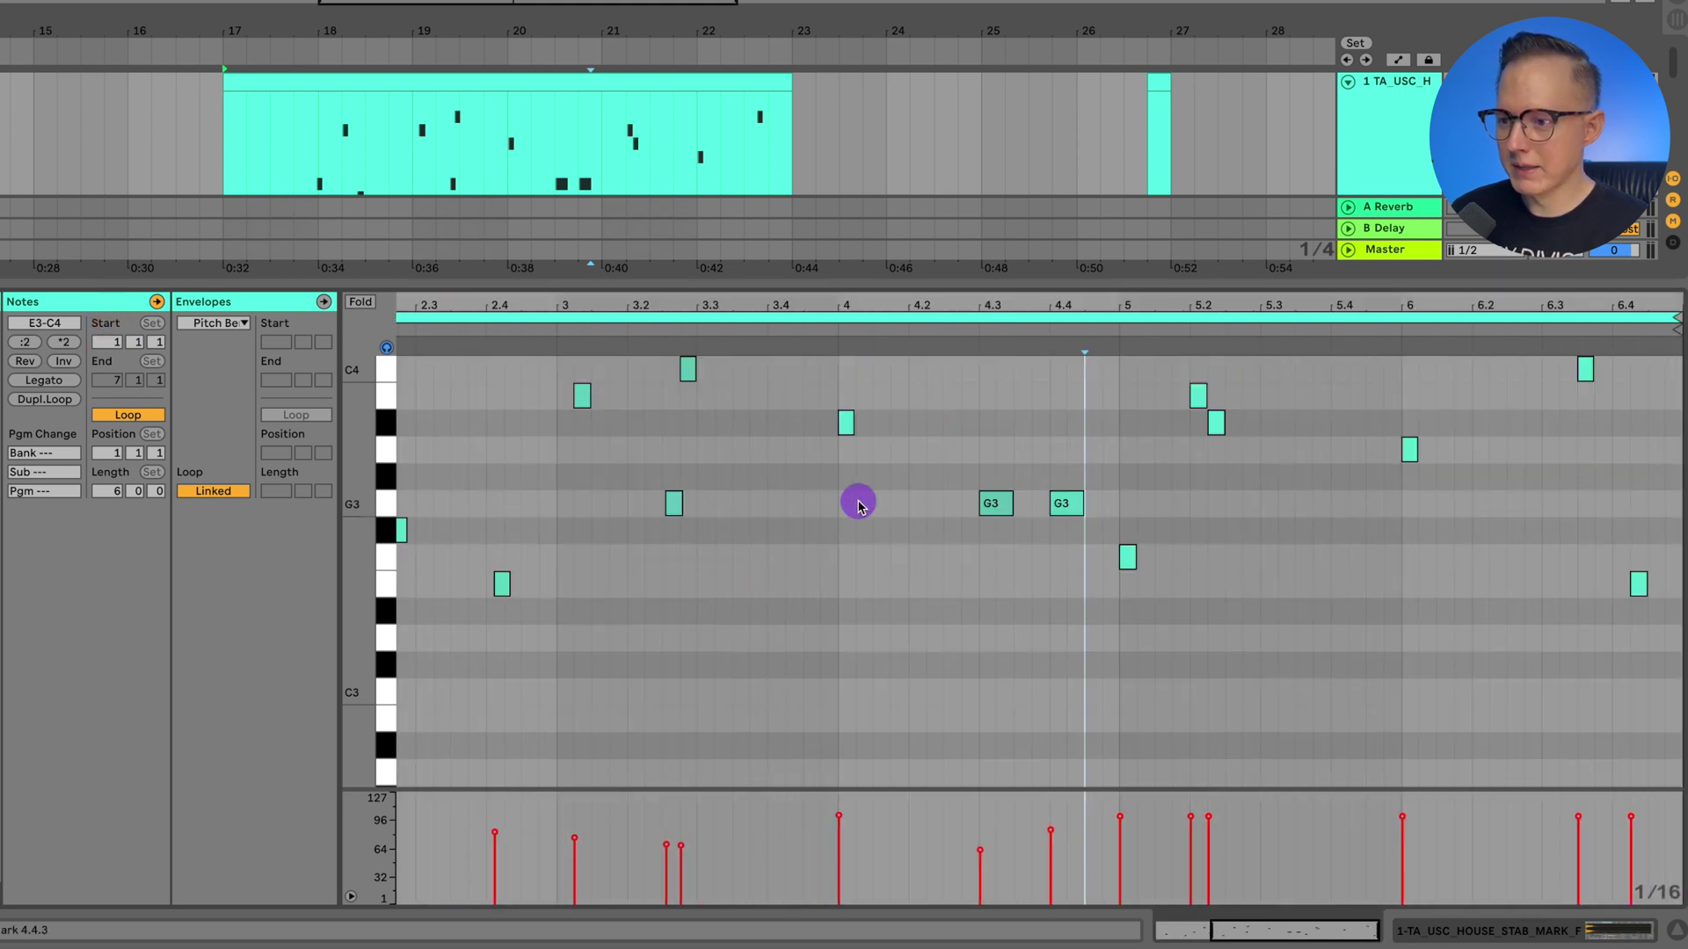
left_click_drag(1010, 293, 1019, 360)
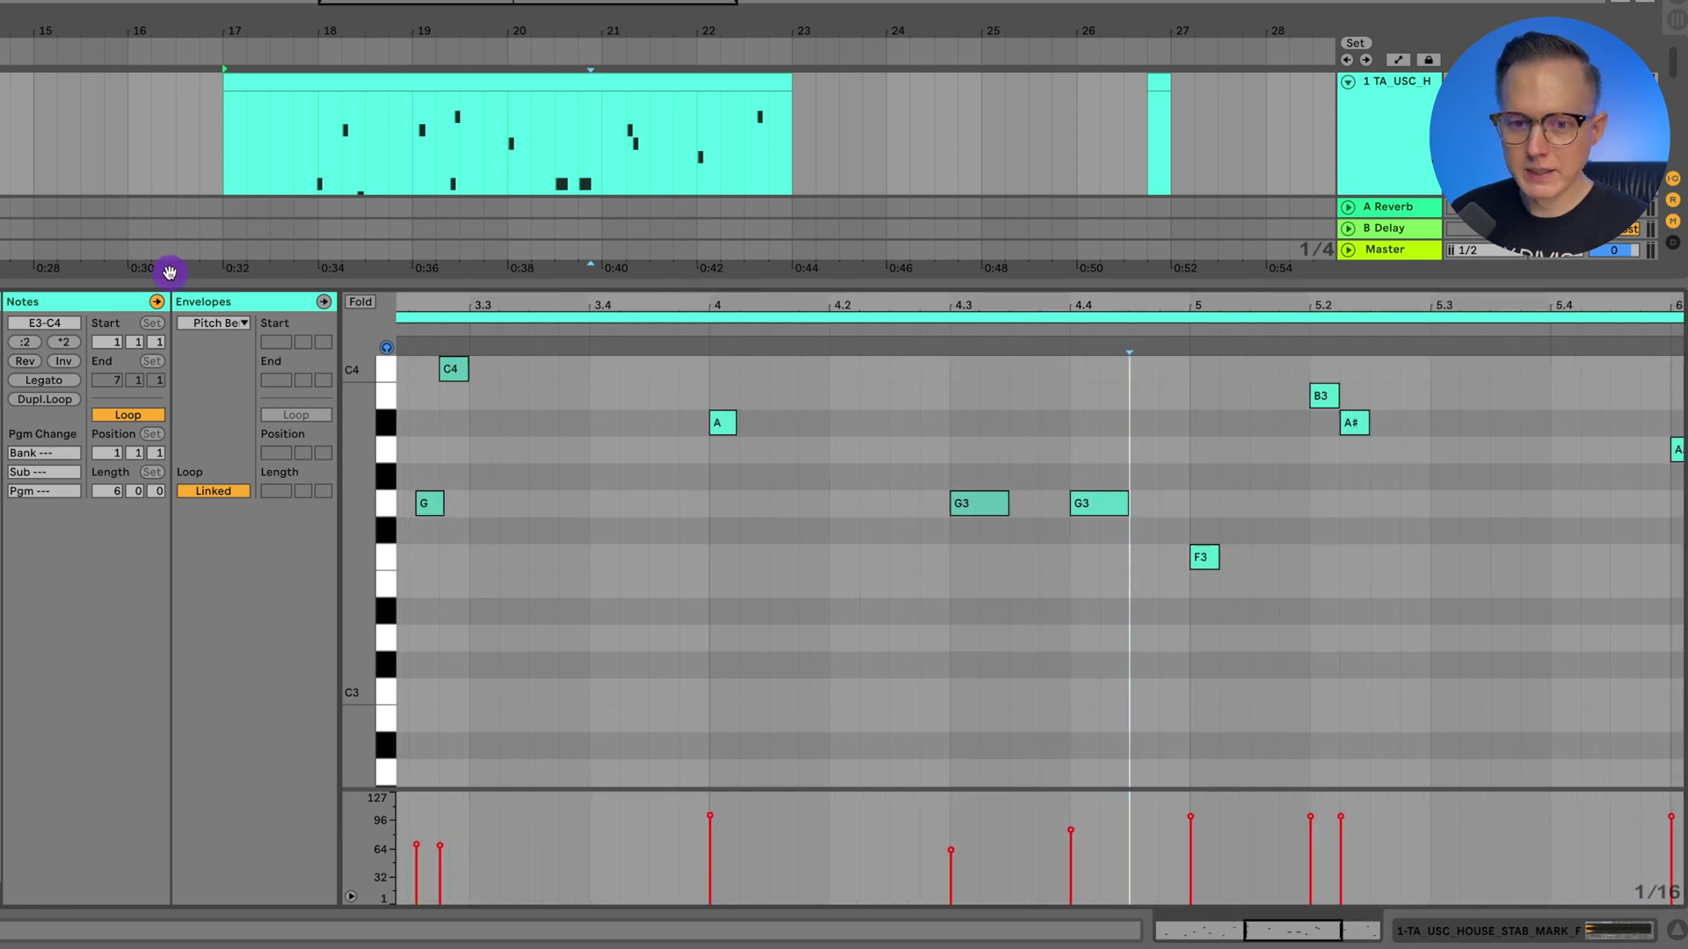
left_click(106, 327)
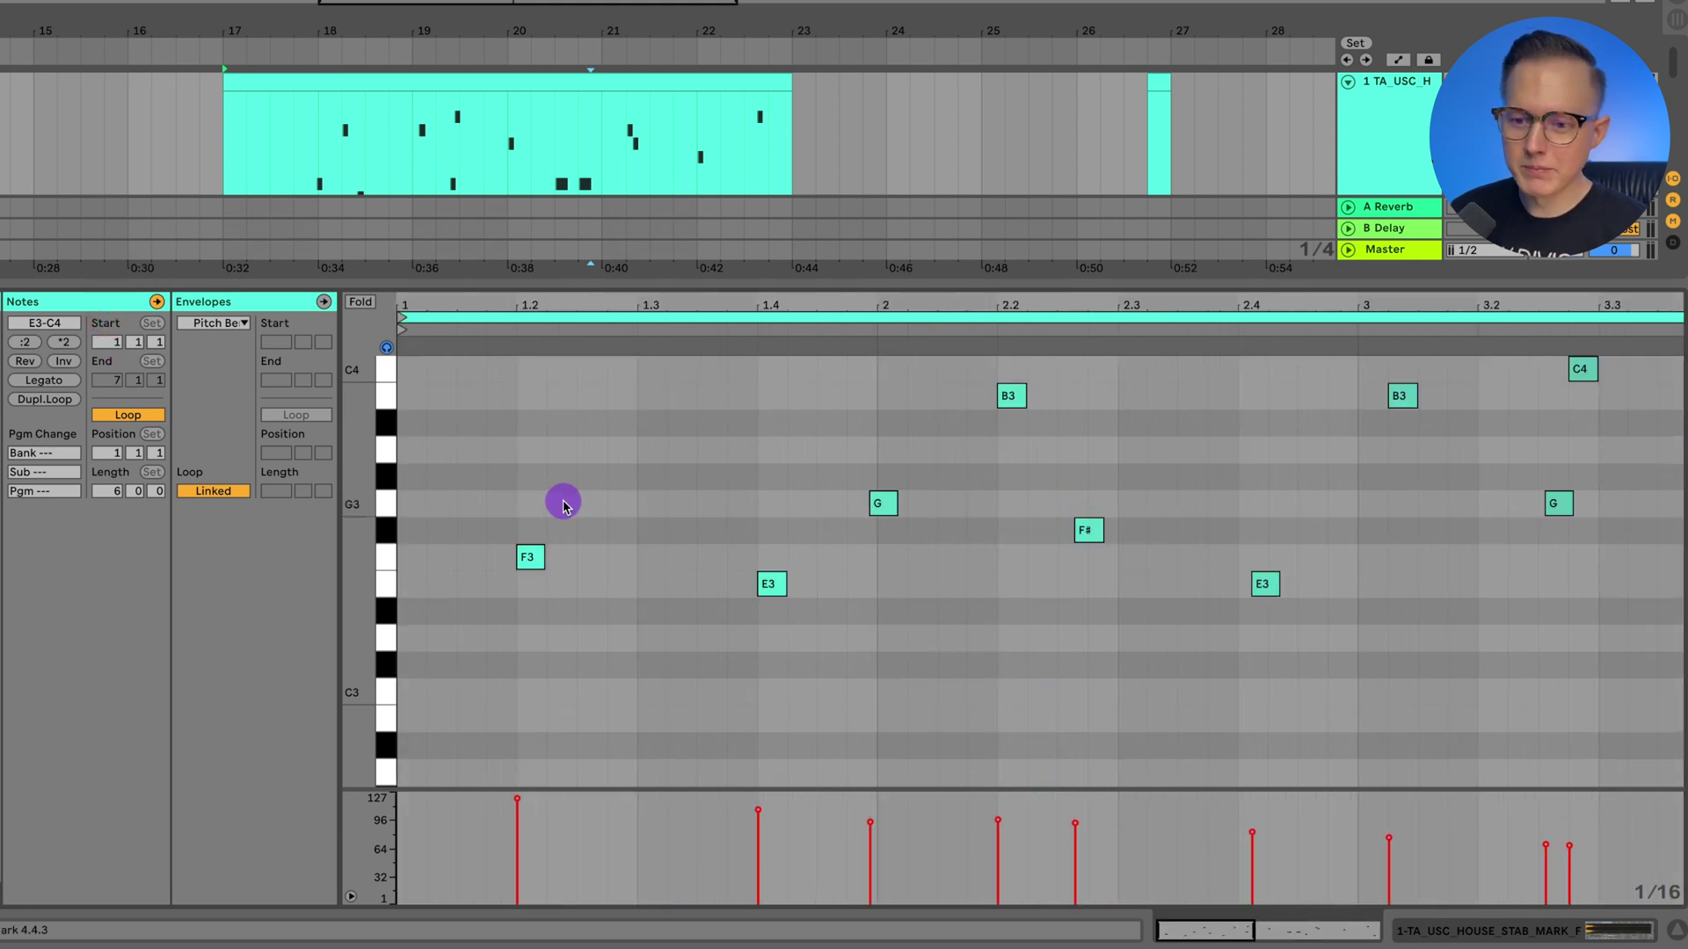
left_click(102, 363)
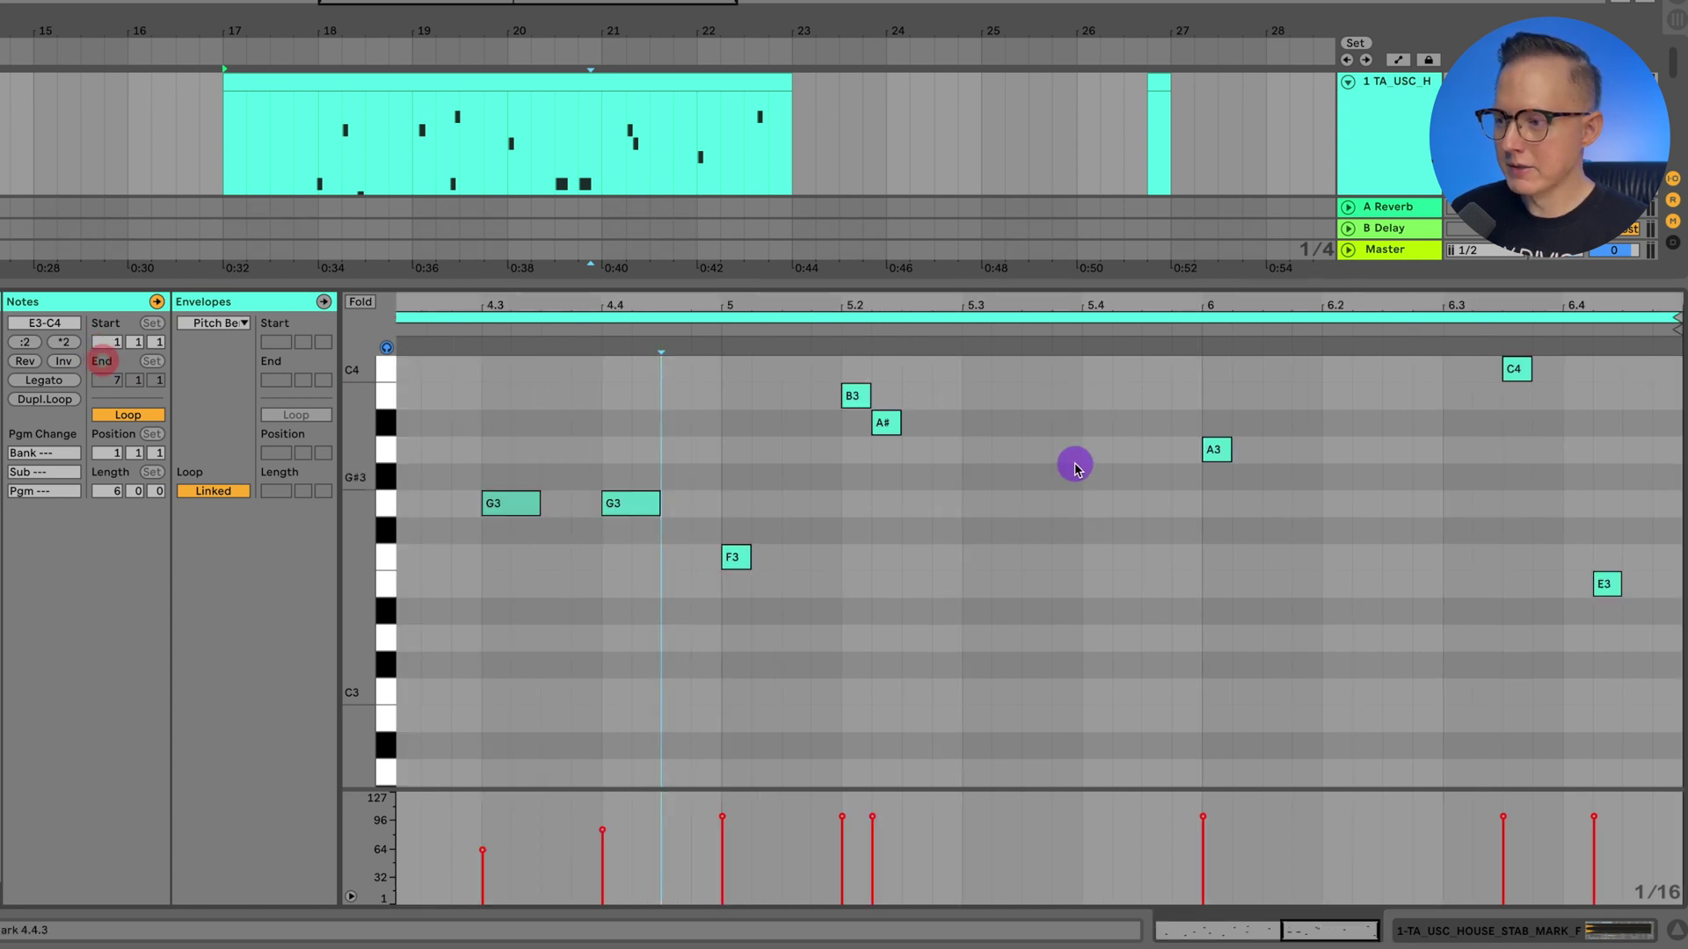
Inspect the zoomed notes by jumping between the clip's start, end and loop length points.
left_click_drag(1222, 306, 1300, 343)
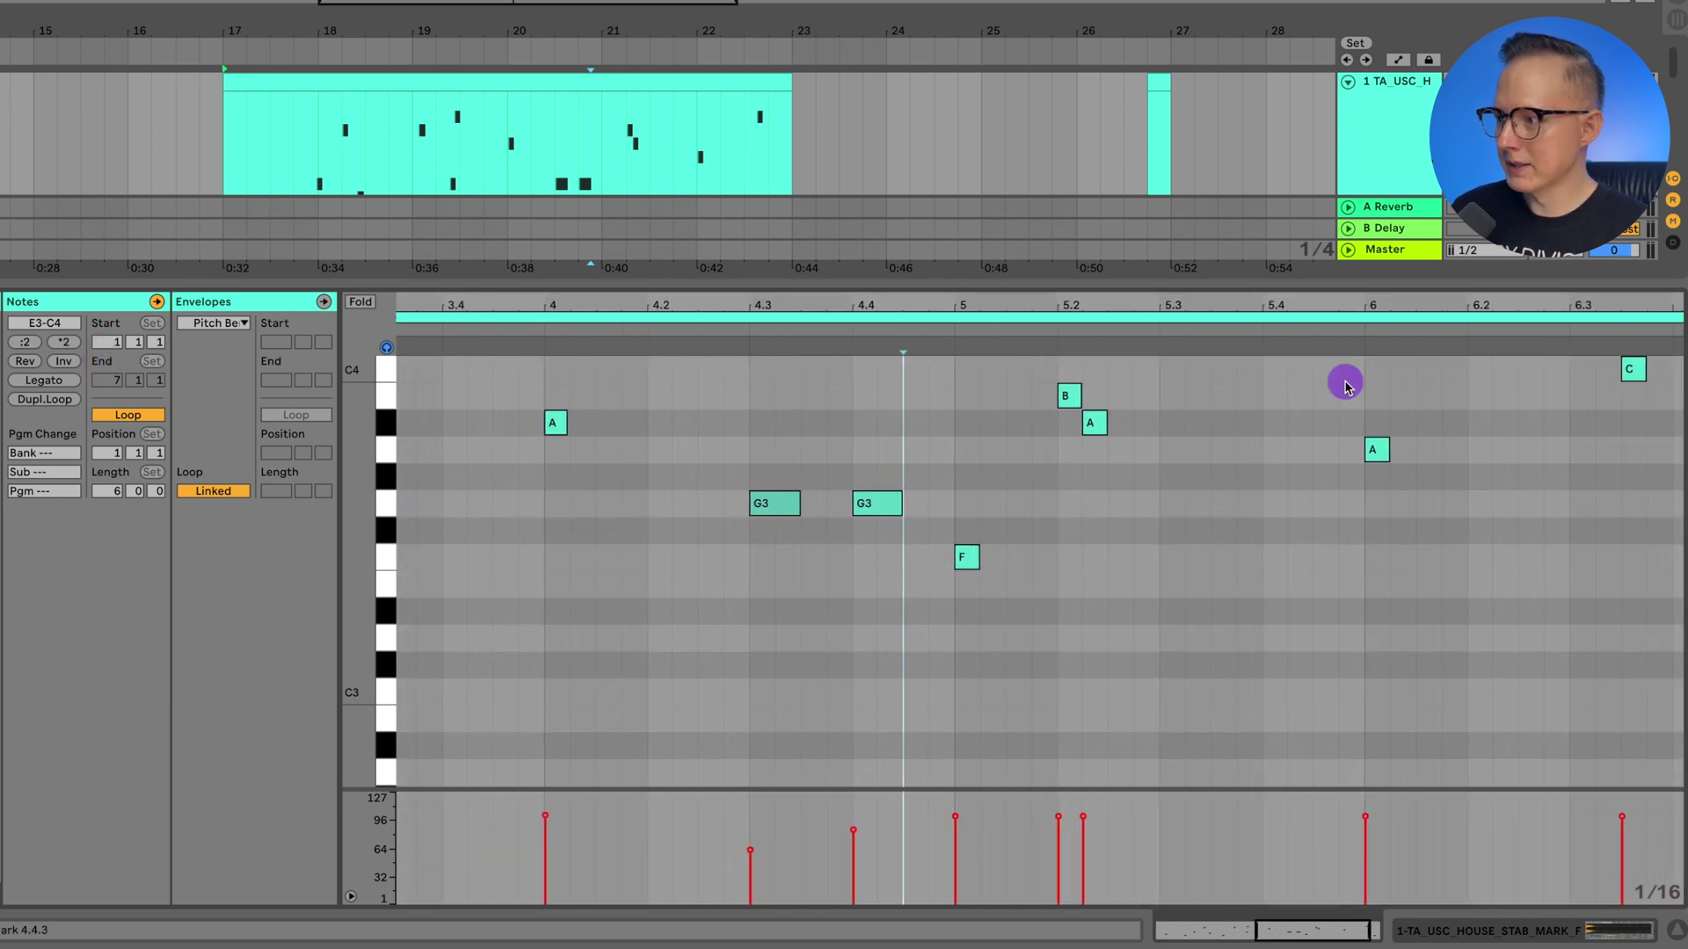
scroll(1432, 475, "right", 2)
left_click(106, 322)
left_click(110, 359)
left_click_drag(567, 317, 561, 399)
left_click(637, 448)
left_click_drag(721, 310, 702, 313)
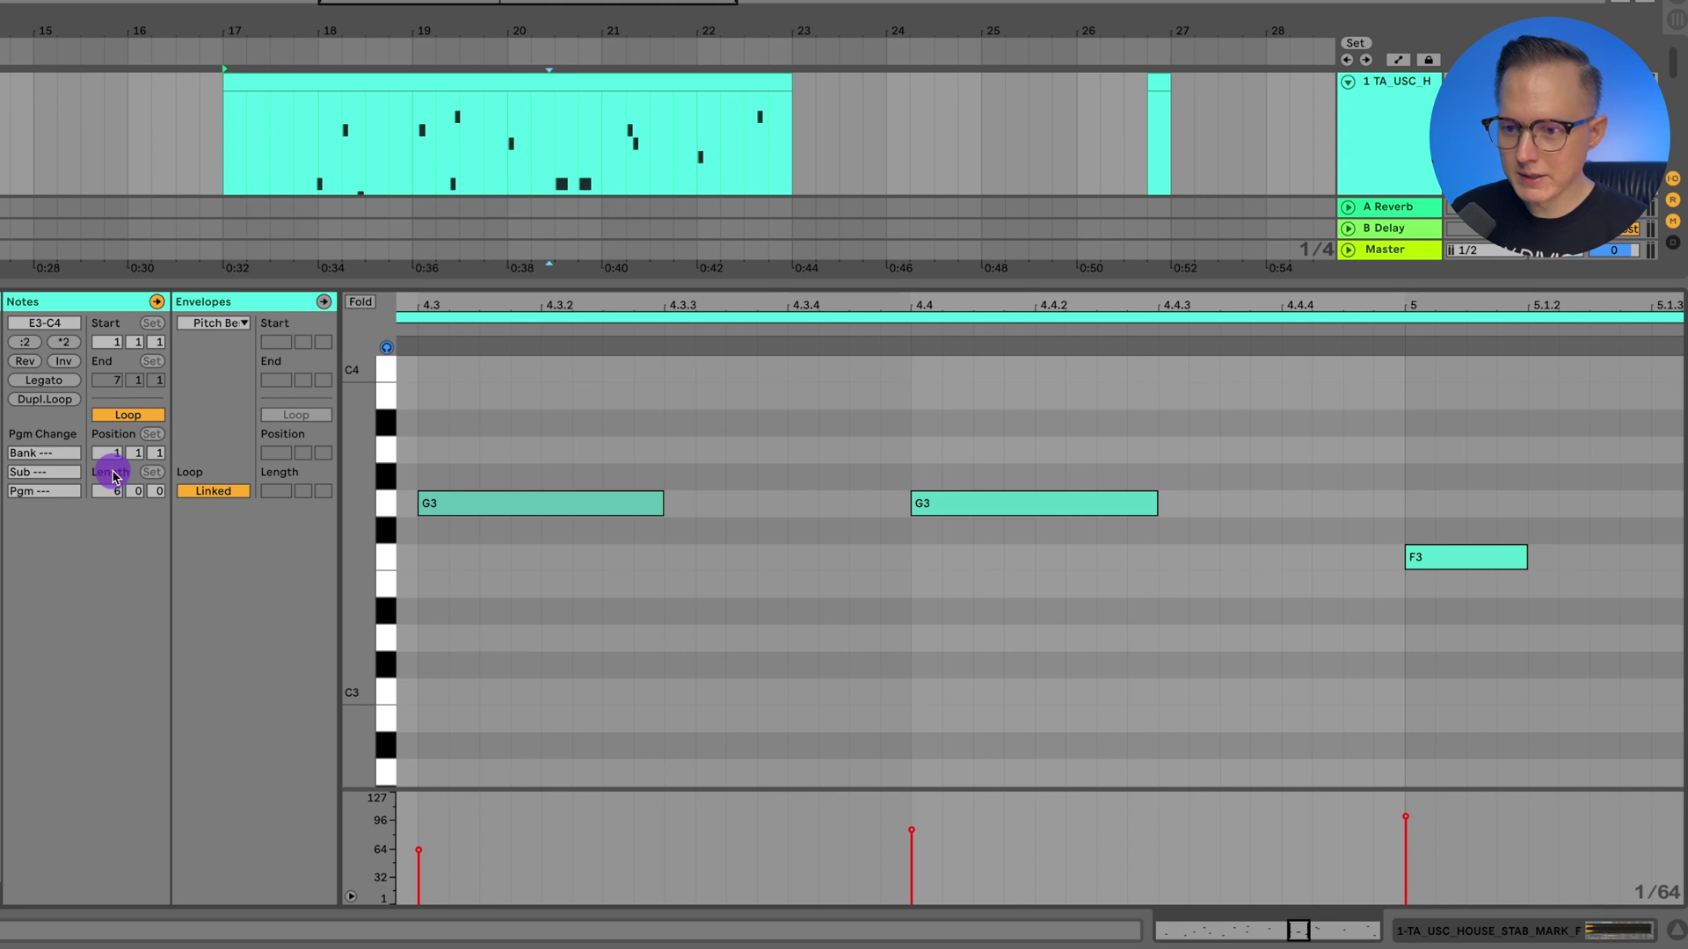
left_click(113, 475)
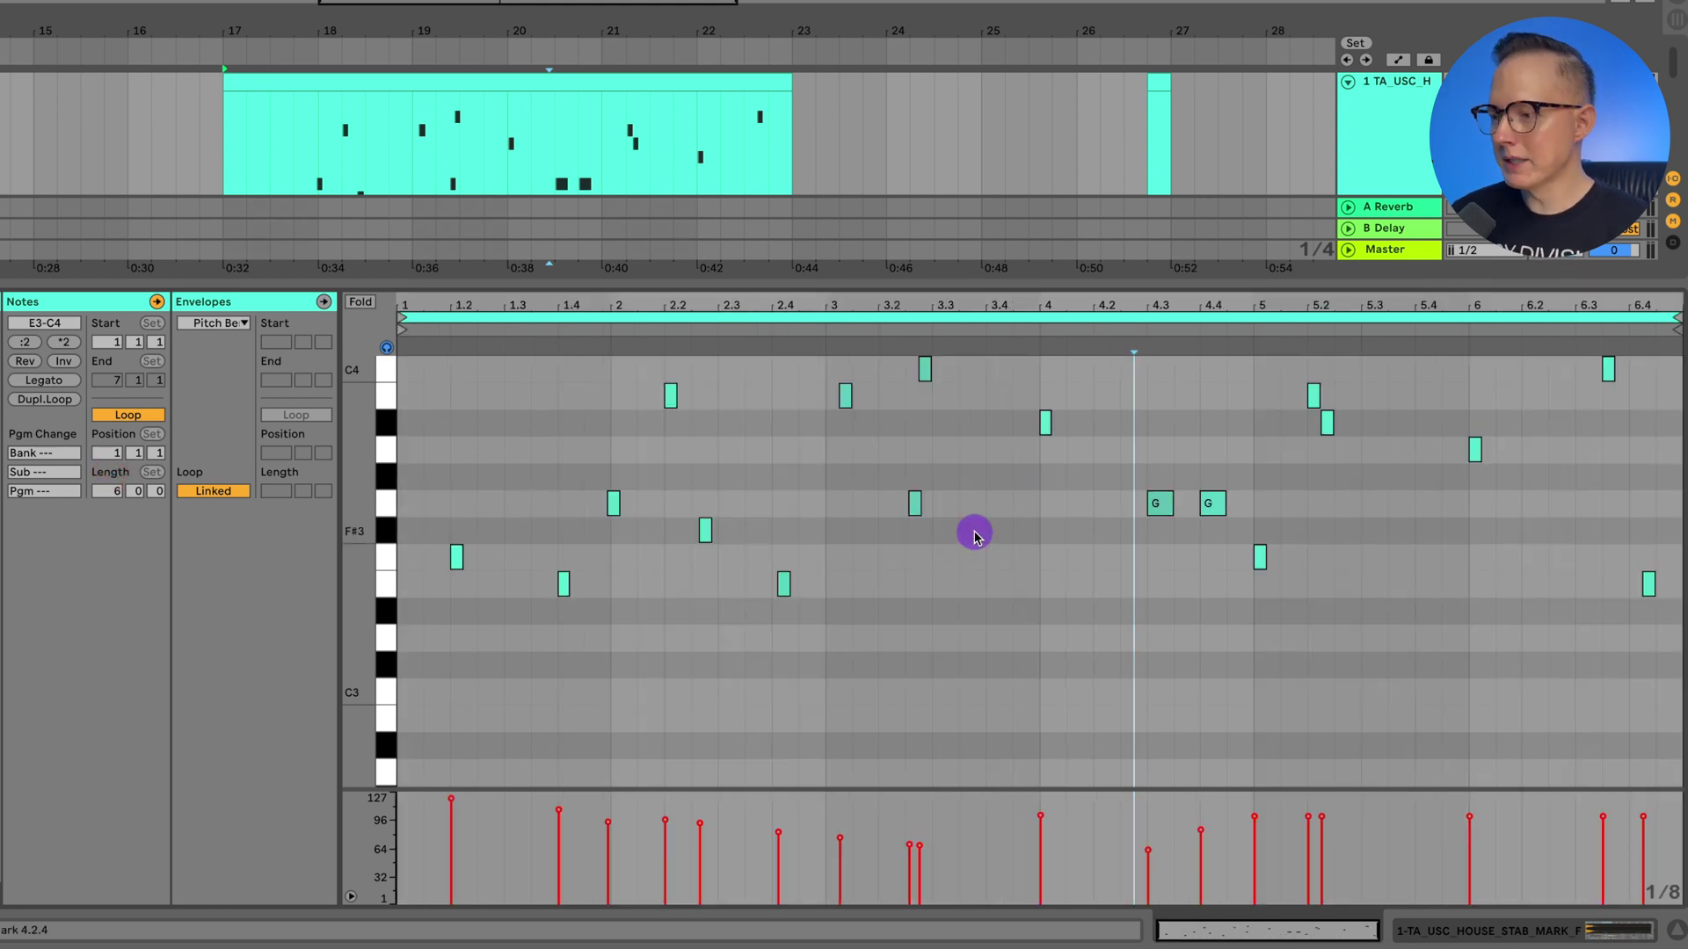
mouse_move(735, 309)
left_mouse_down()
mouse_move(736, 334)
mouse_move(736, 308)
left_mouse_up()
left_click_drag(565, 308, 184, 431)
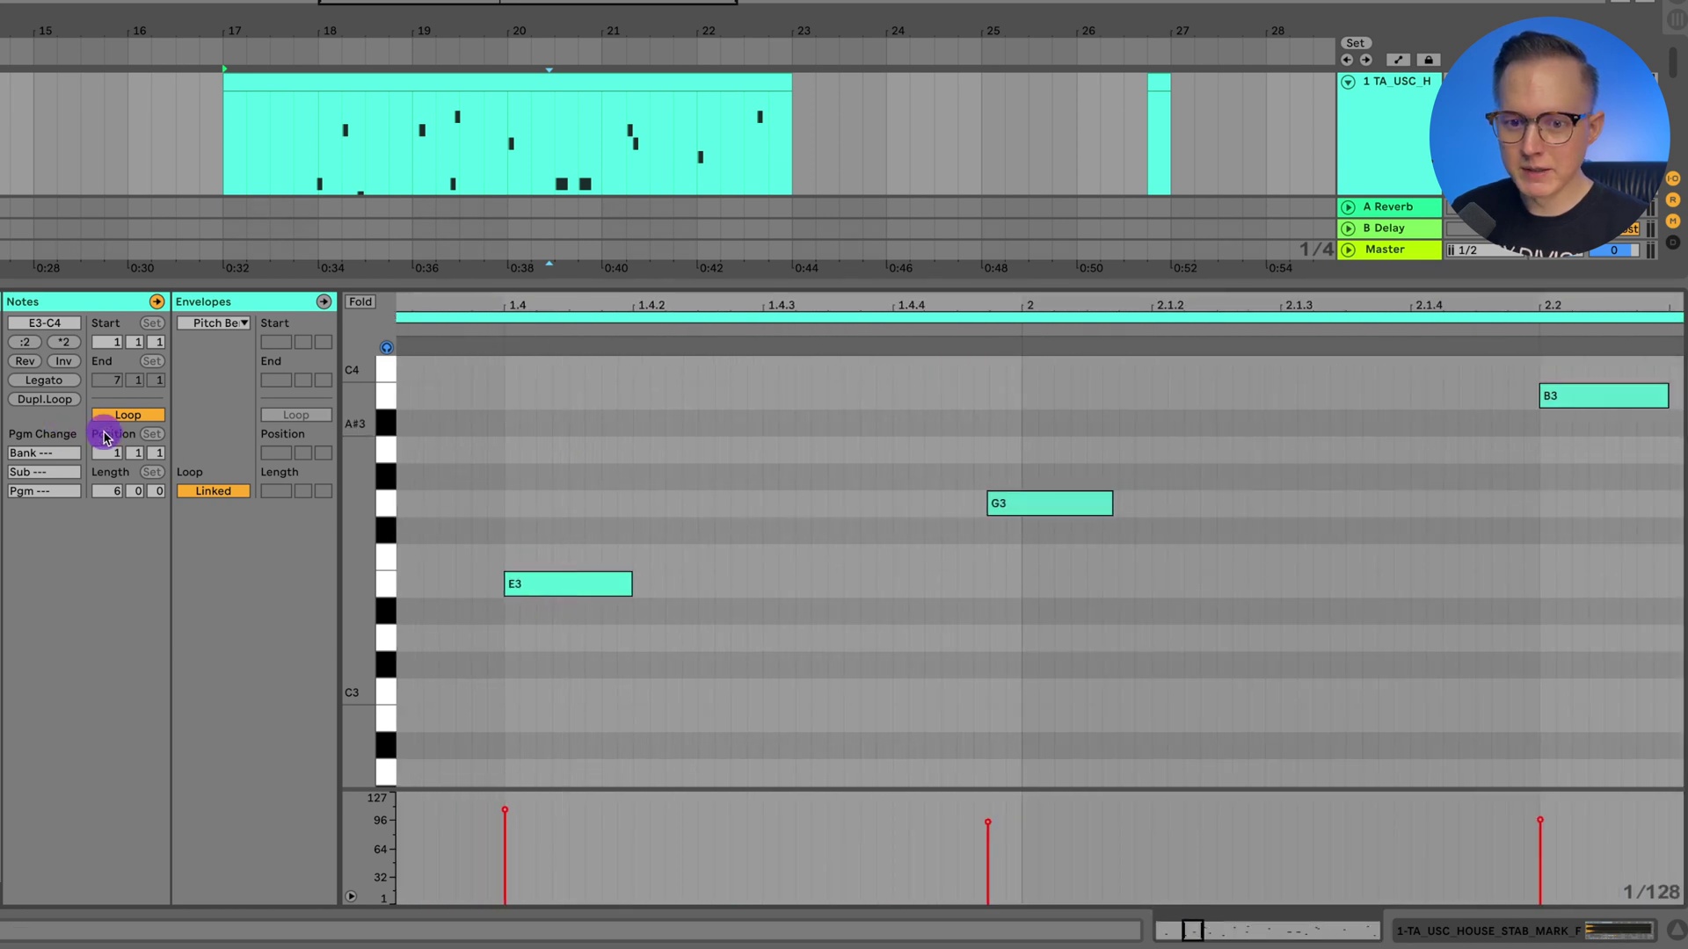
Set the empty MIDI clip's note grid to 1/16.
key("x")
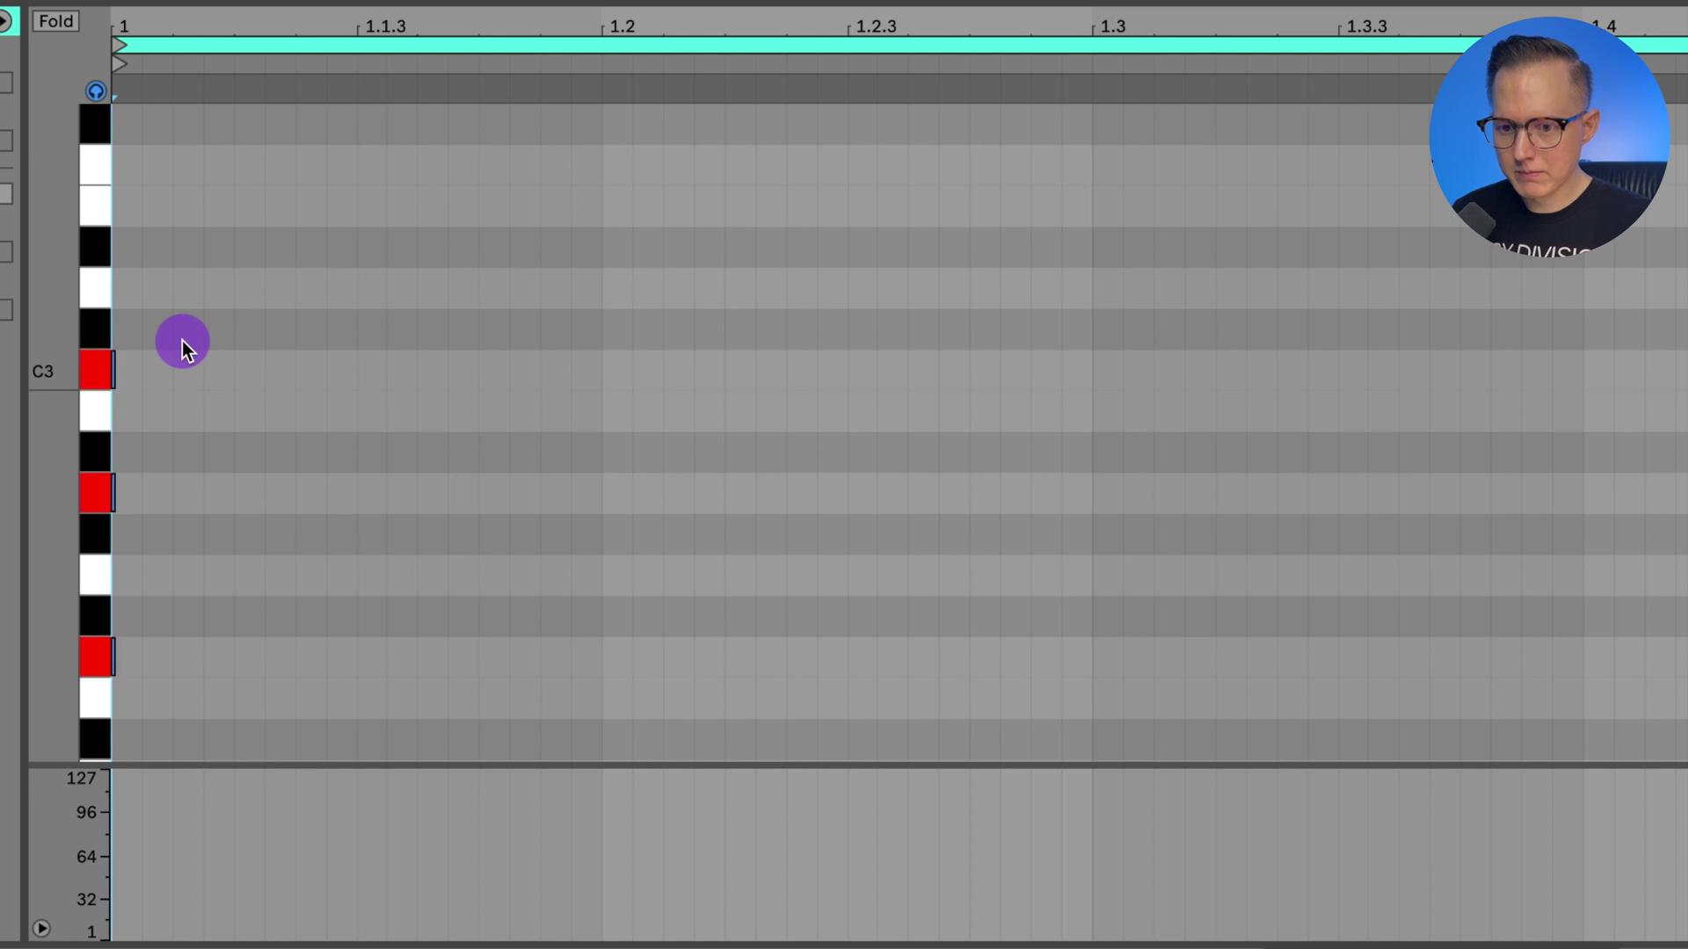
scroll(182, 340, "down", 1)
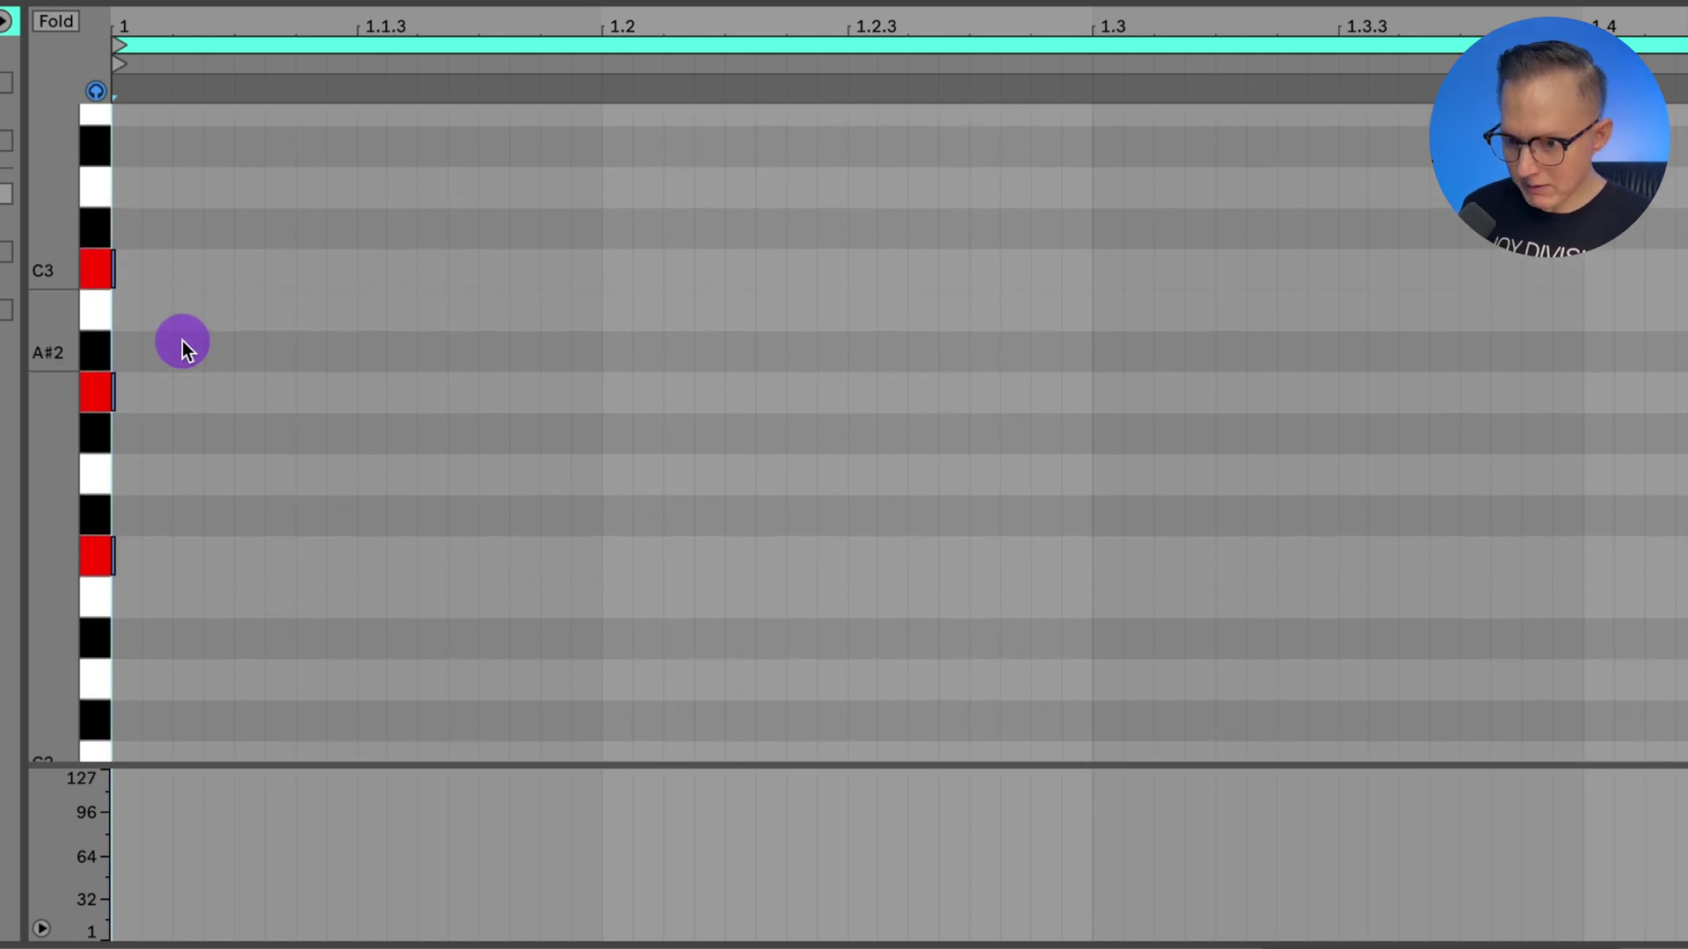
right_click(188, 287)
left_click(436, 754)
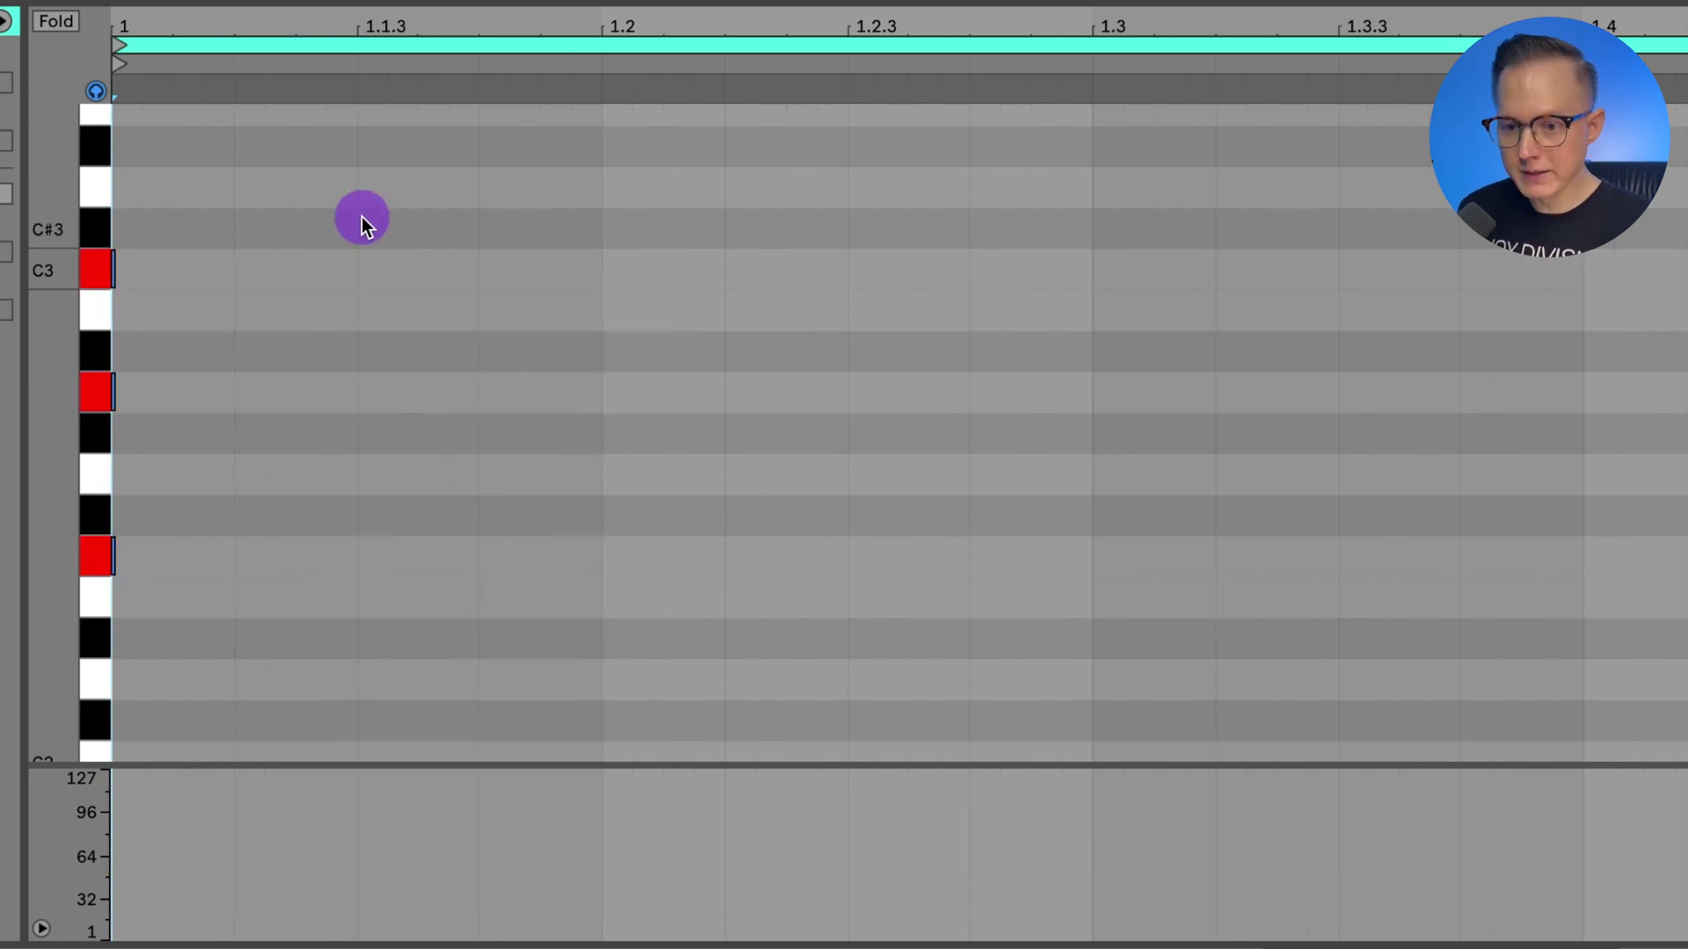
Step-record a 1/16 chord of F2, A2 and C3 at the clip's start, followed by a 1/16 D3.
key("Right")
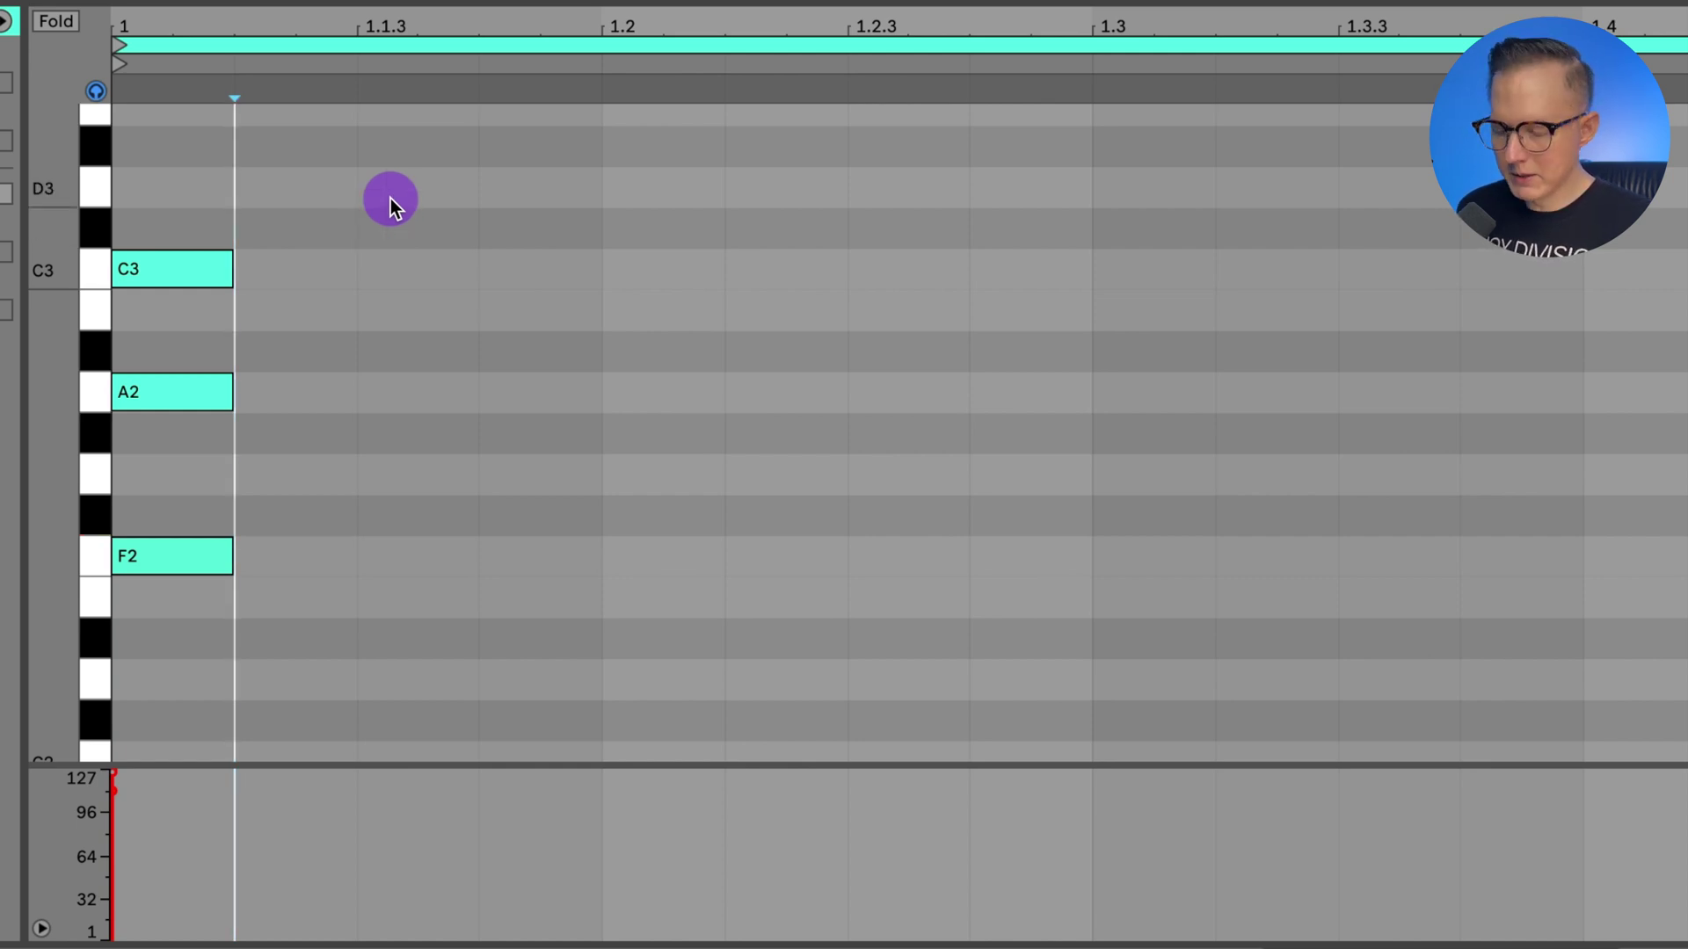
key("s")
key("Right")
key("Right")
key("Right")
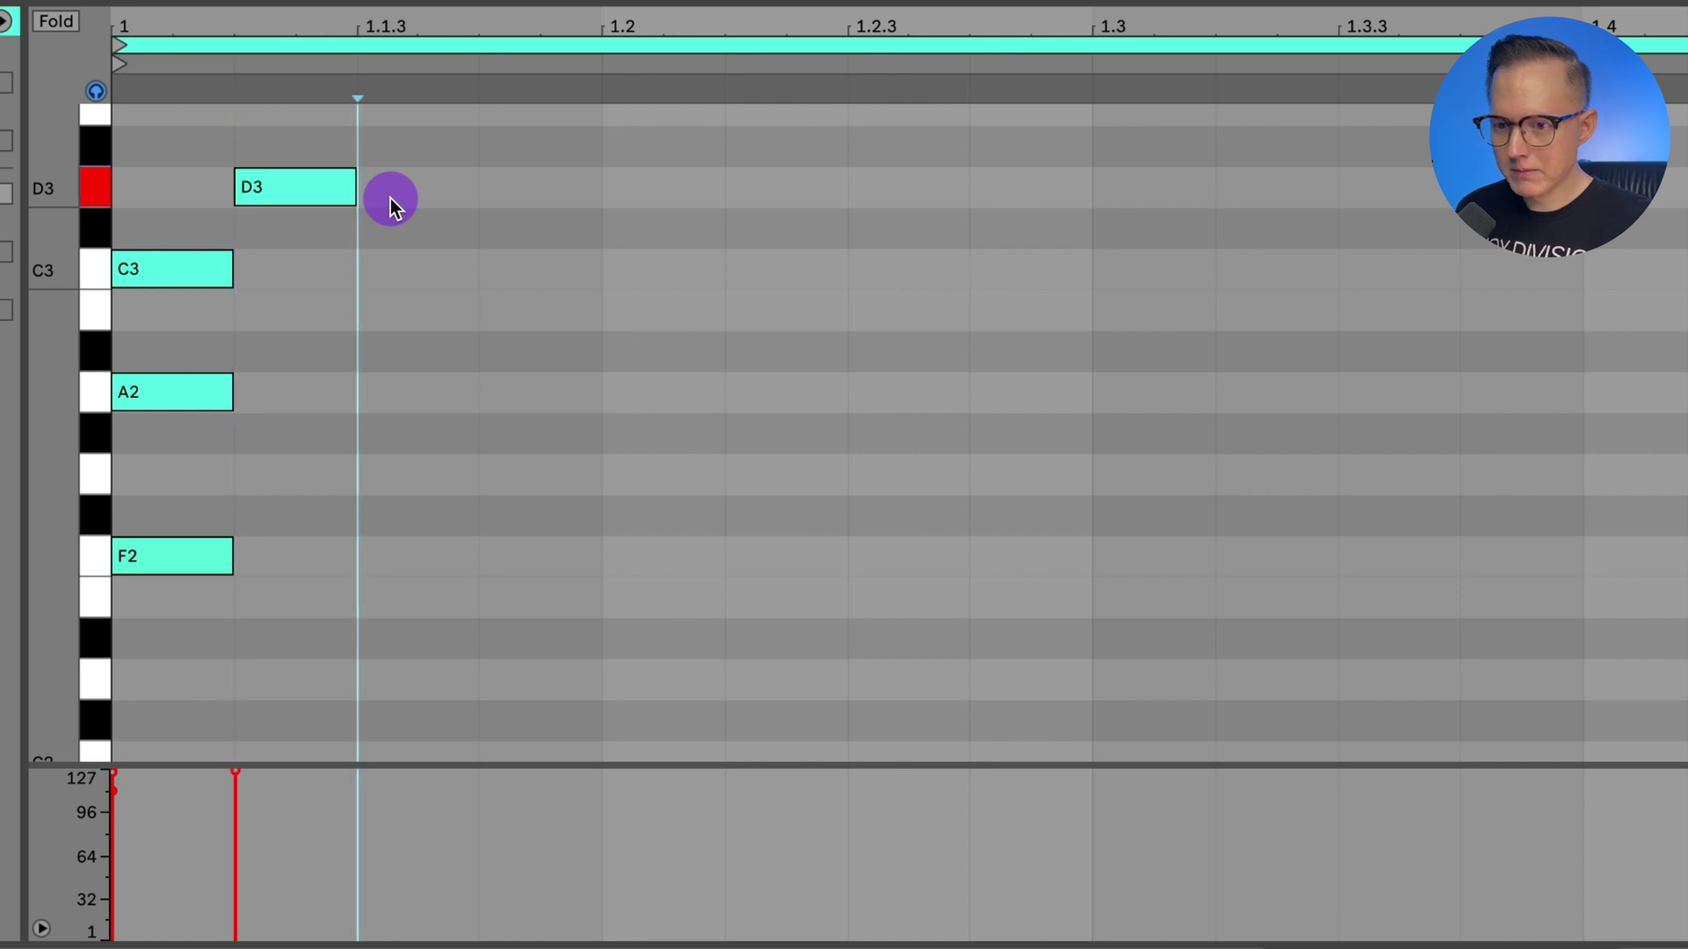
Step-record successive 1/16 notes from 1.1.3: E3, B2, G2 with A2, C3 with D3, E3, A2 and C3.
key("g")
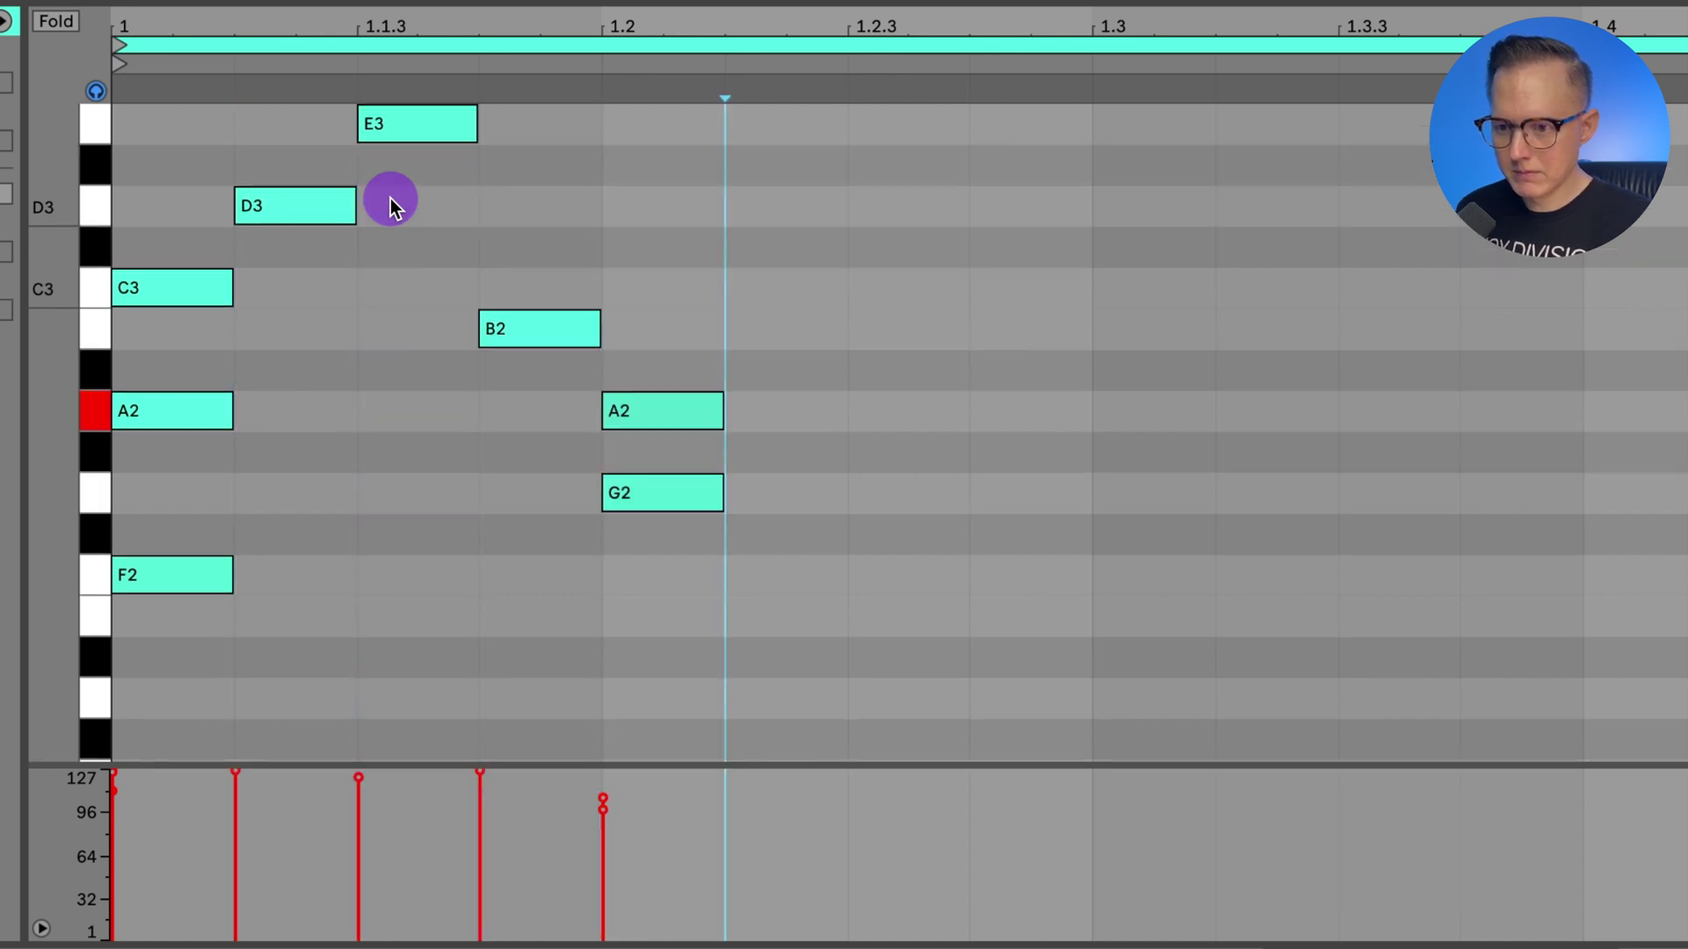
key("k")
key("l")
key("semicolon")
key("h")
key("k")
key("g")
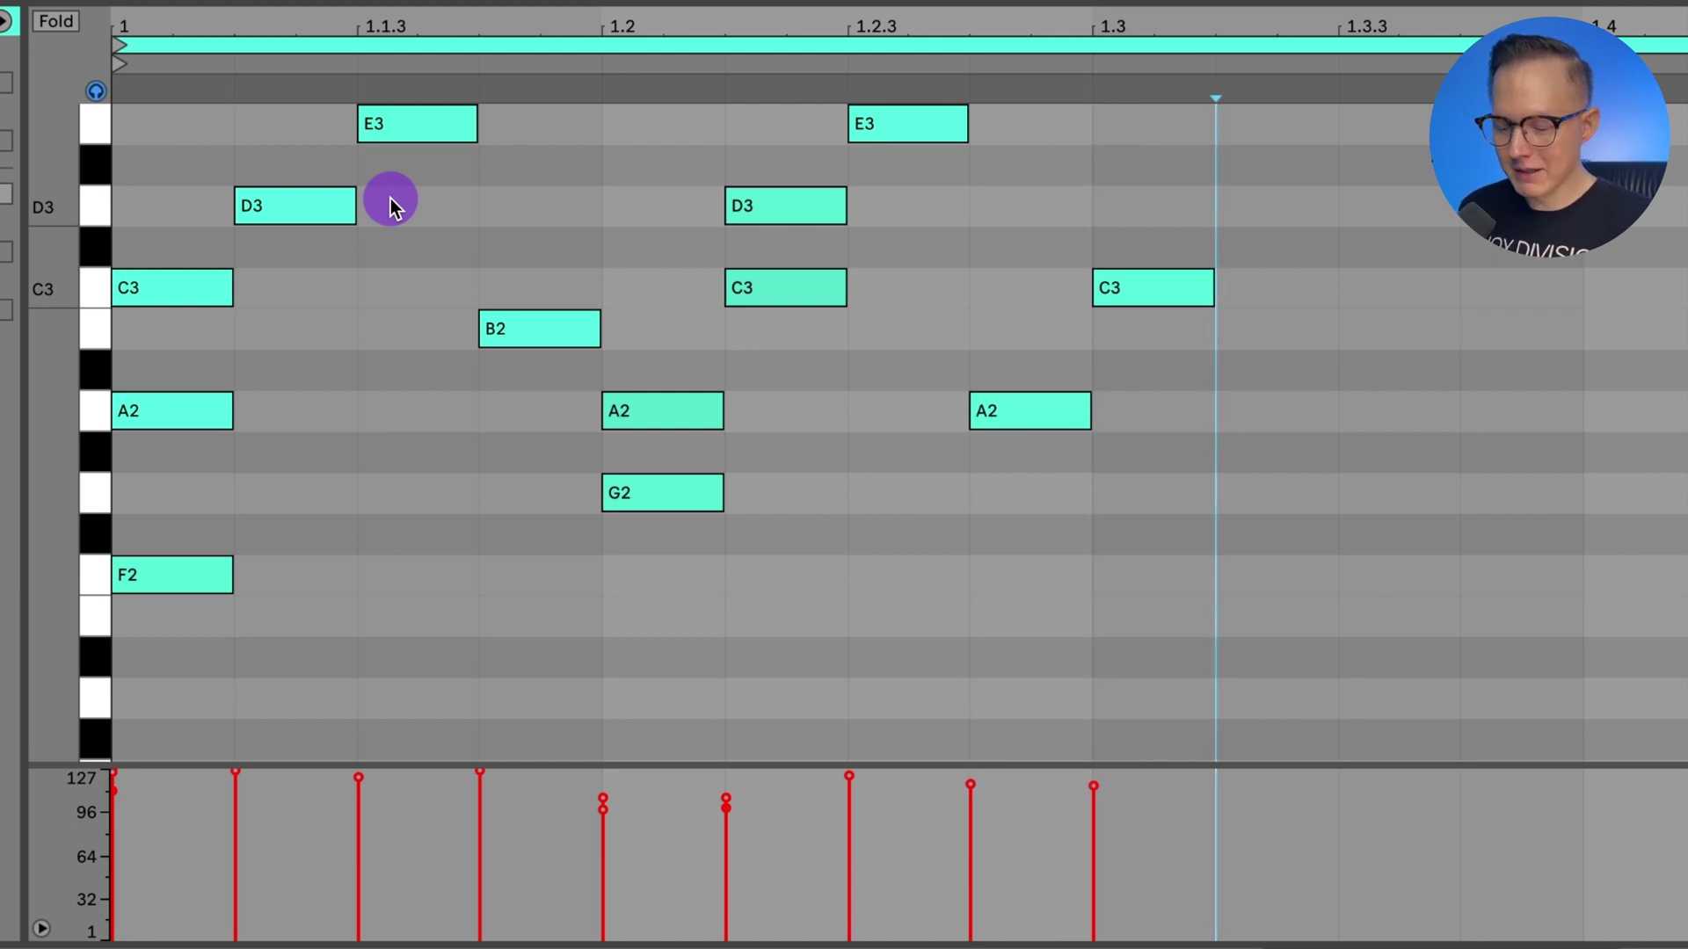
Step-record a 1/16 F#2 at 1.3.2, directly after the last C3.
key("t")
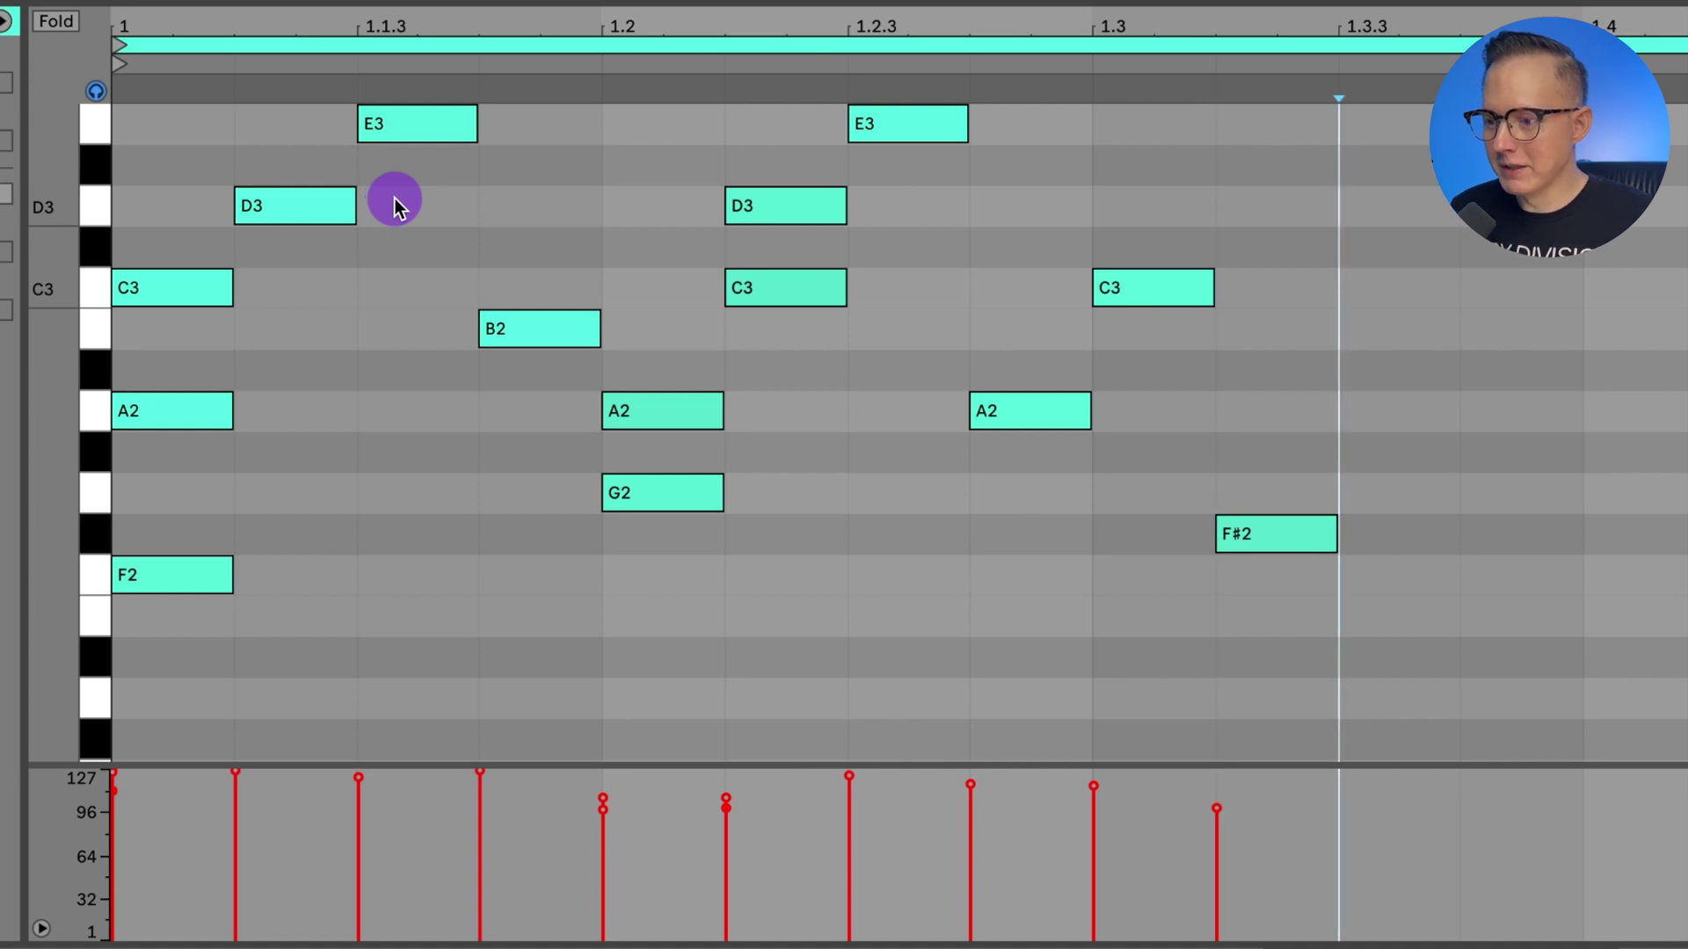
left_click(427, 123)
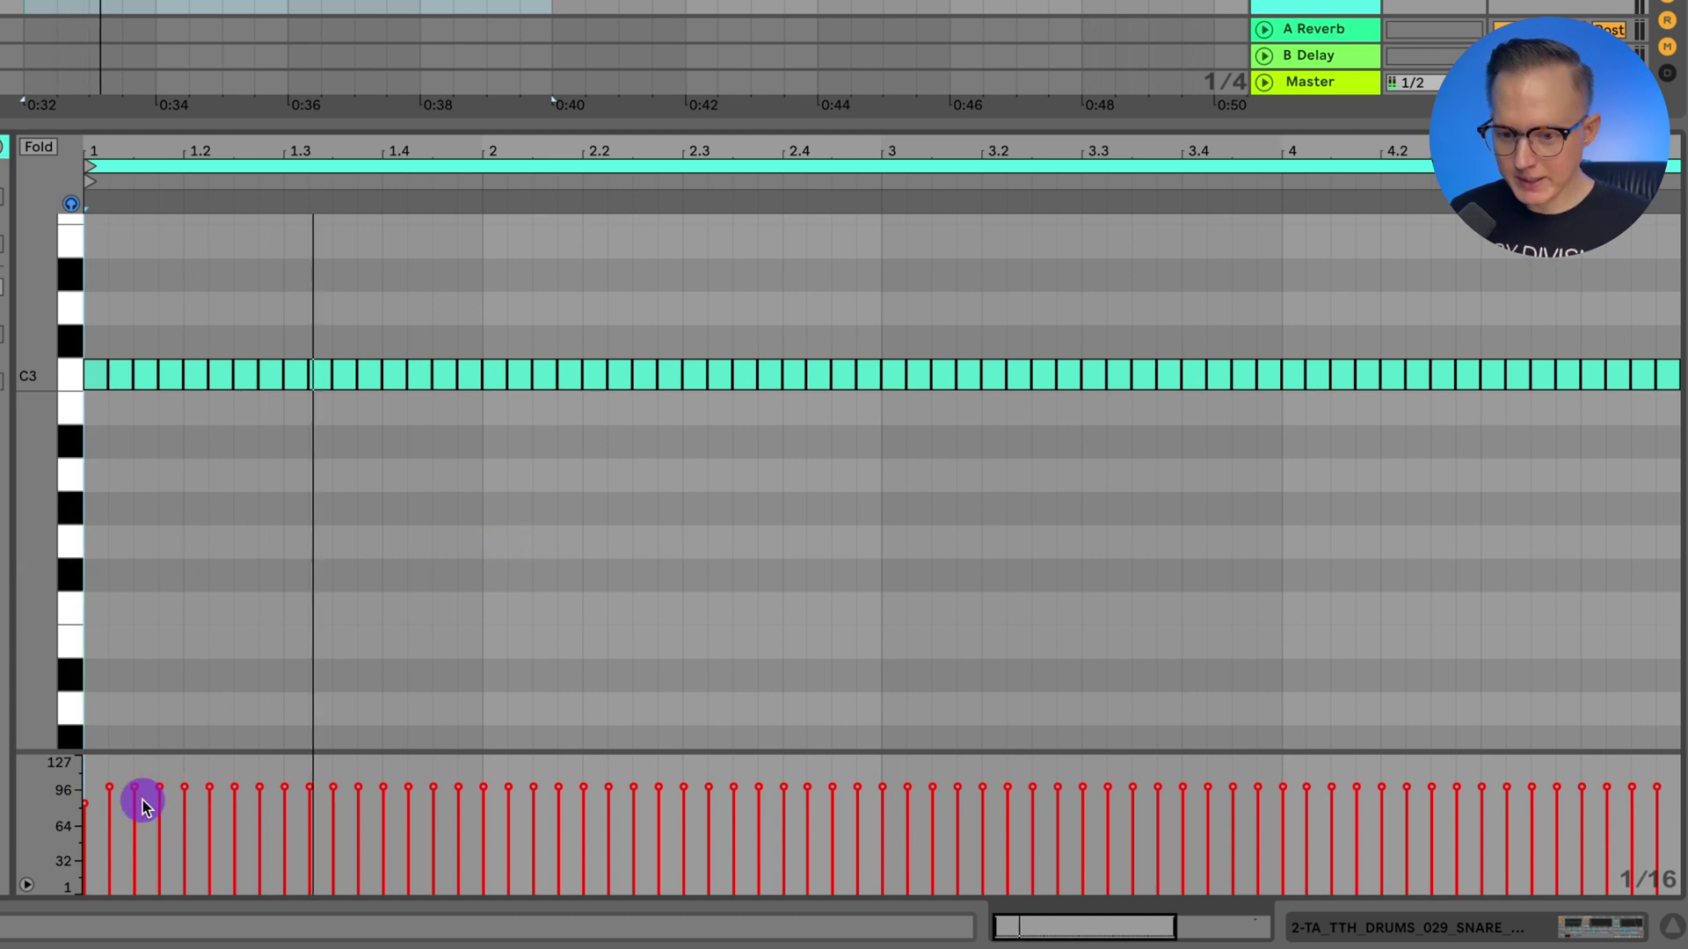
Enlarge the velocity lane and draw a falling velocity ramp from about 115 to 33 across the repeated C3 notes.
left_click_drag(125, 750, 140, 510)
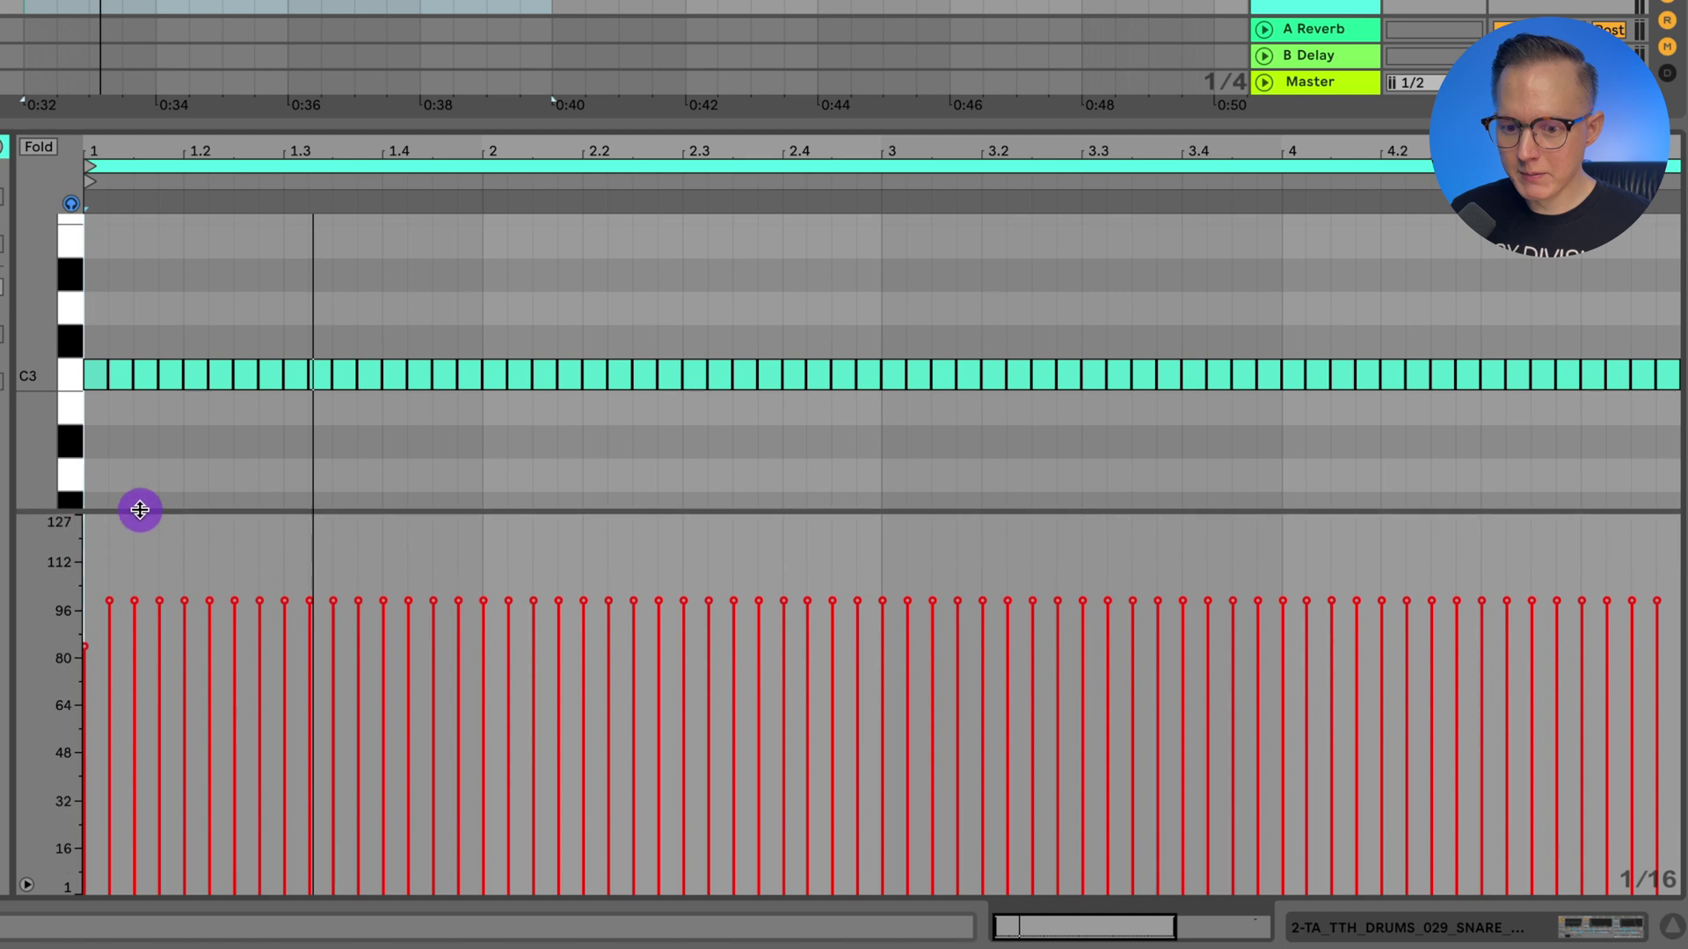
left_click(26, 886)
left_click(26, 886)
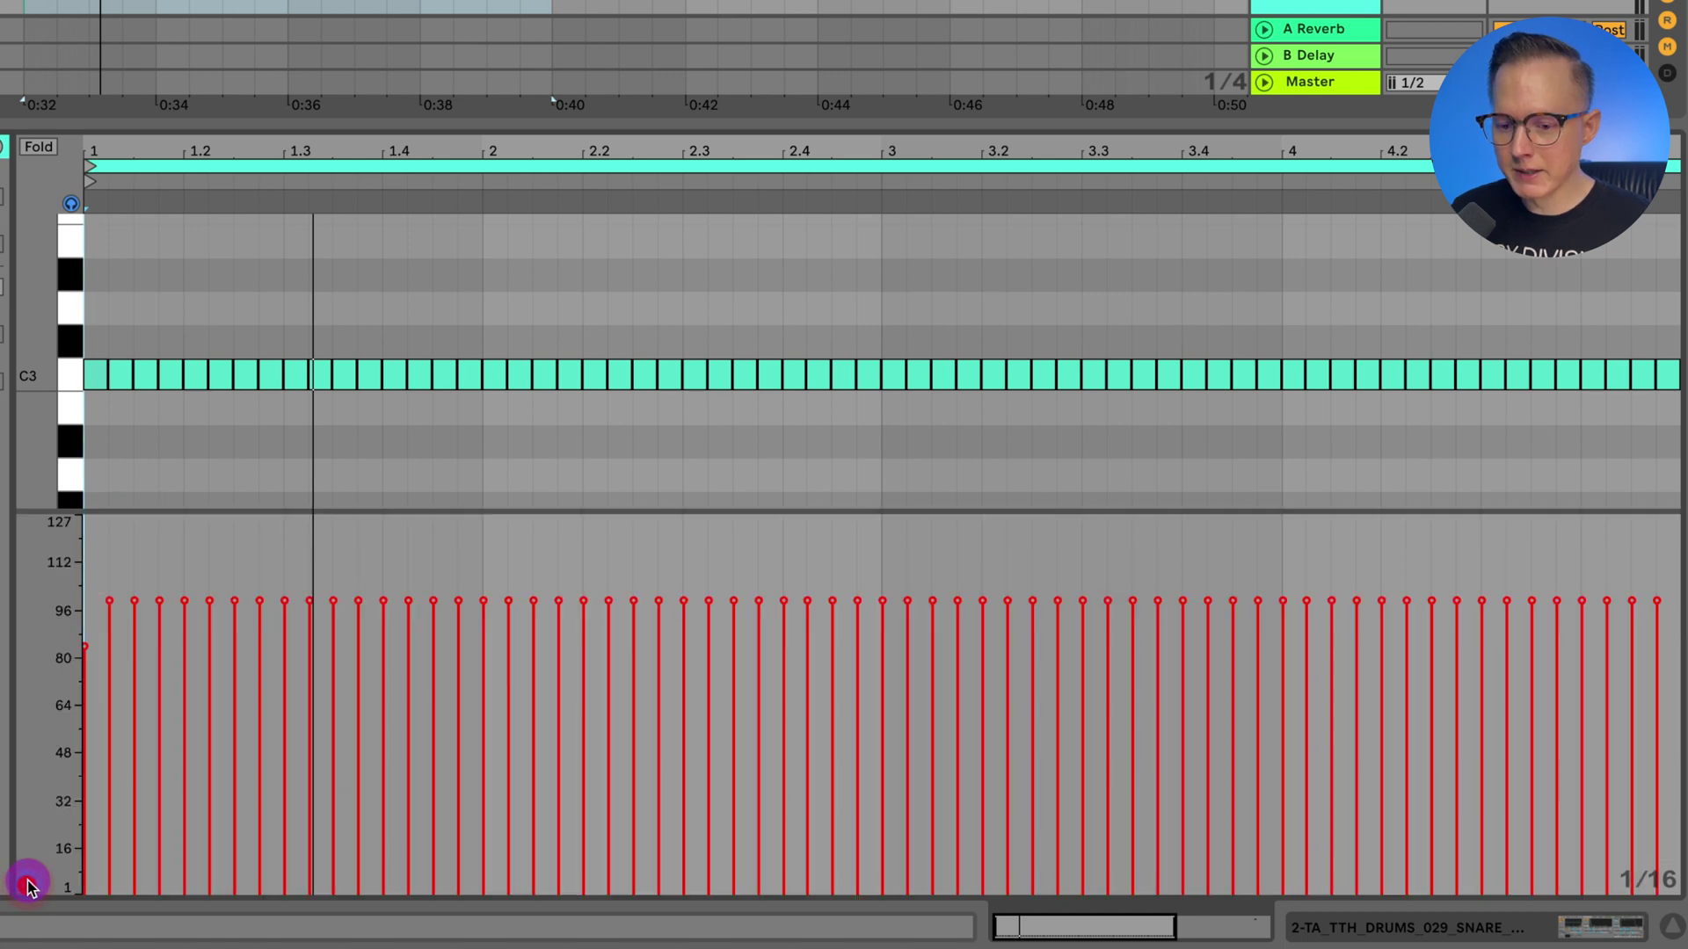
left_click(26, 886)
left_click(27, 886)
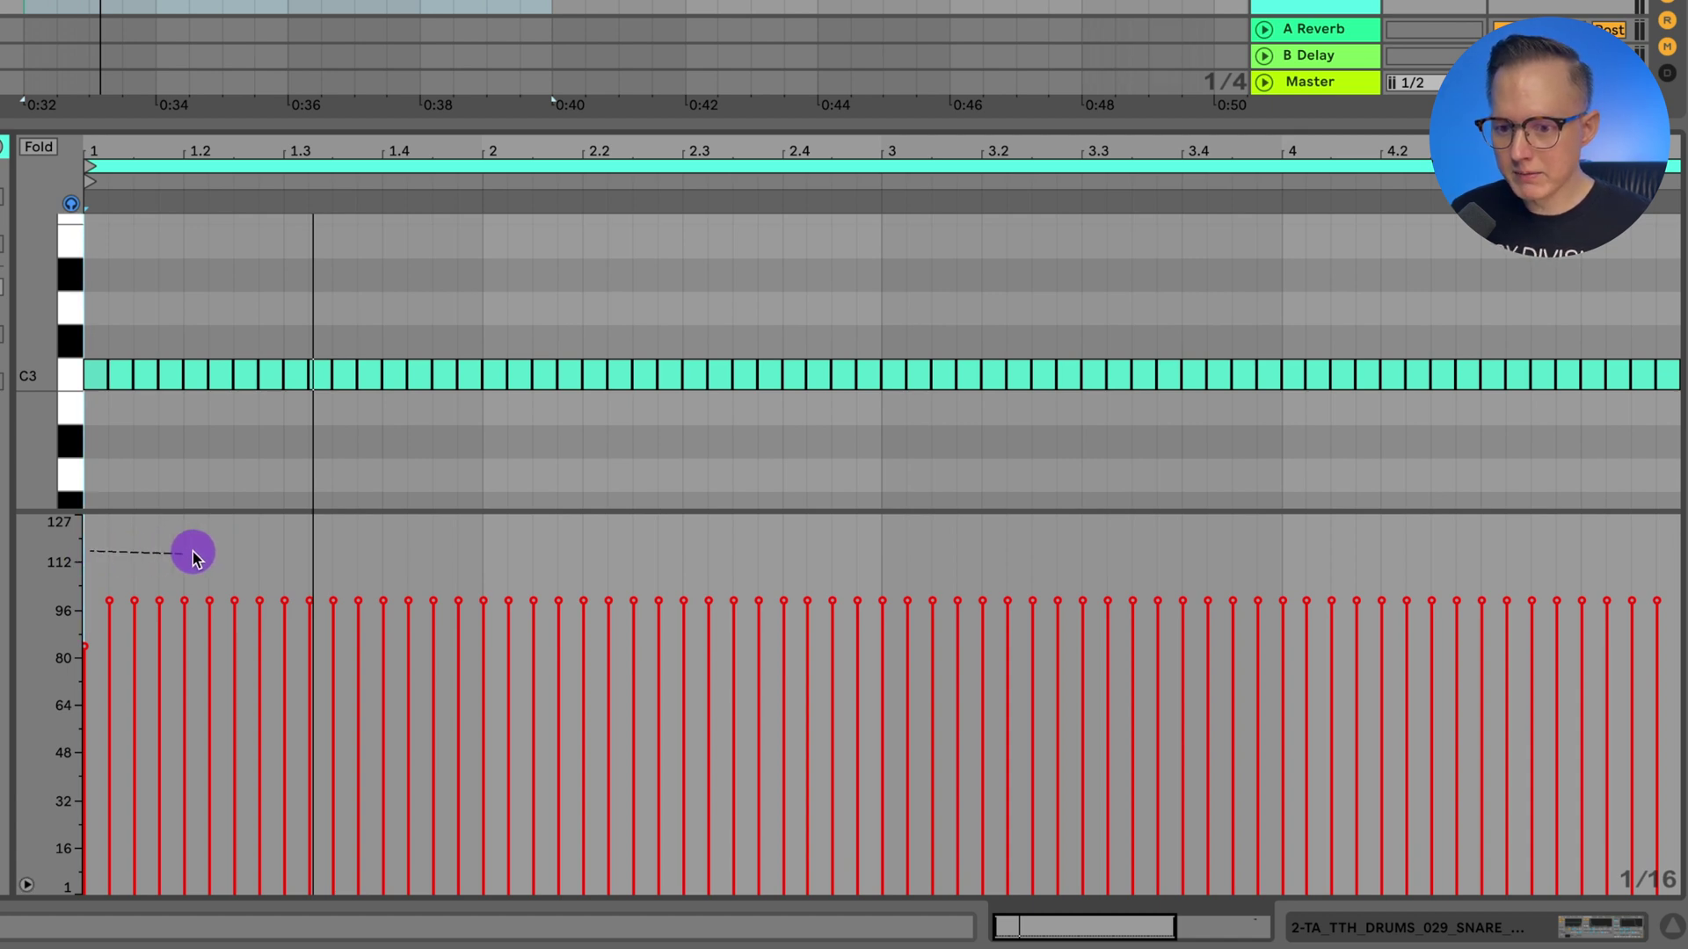
left_click_drag(221, 553, 1659, 805)
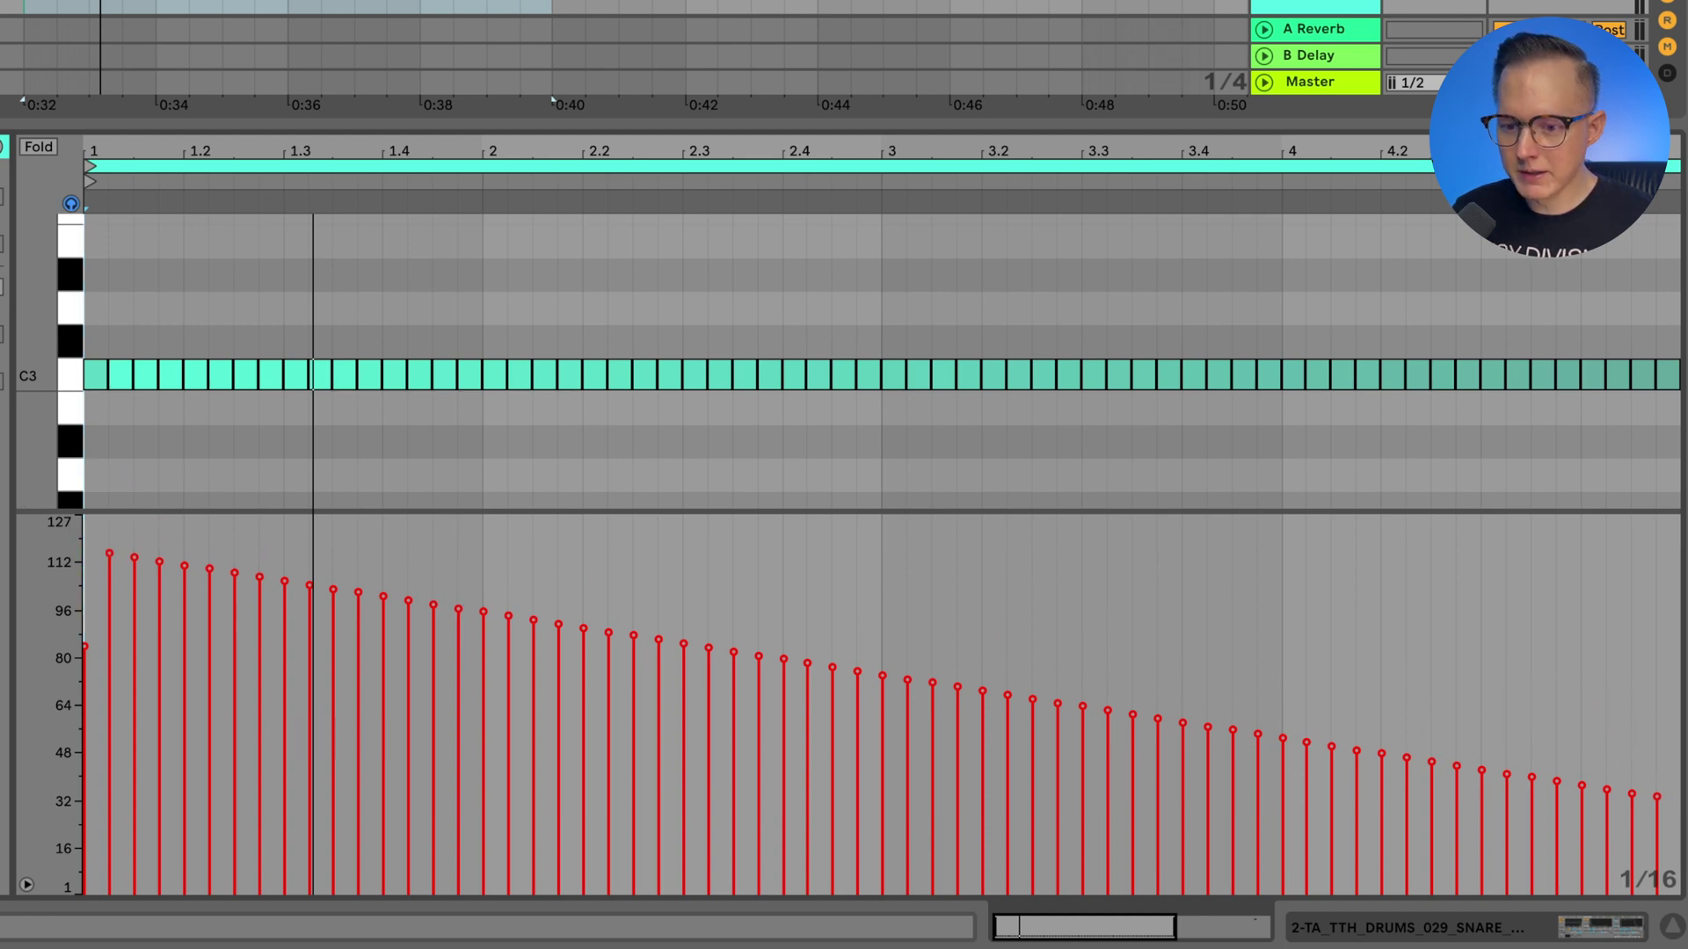
Redraw the C3 velocities as a rising ramp from about 28 to 127, starting with the first note at about 22, and play the clip.
left_click_drag(88, 816, 1667, 514)
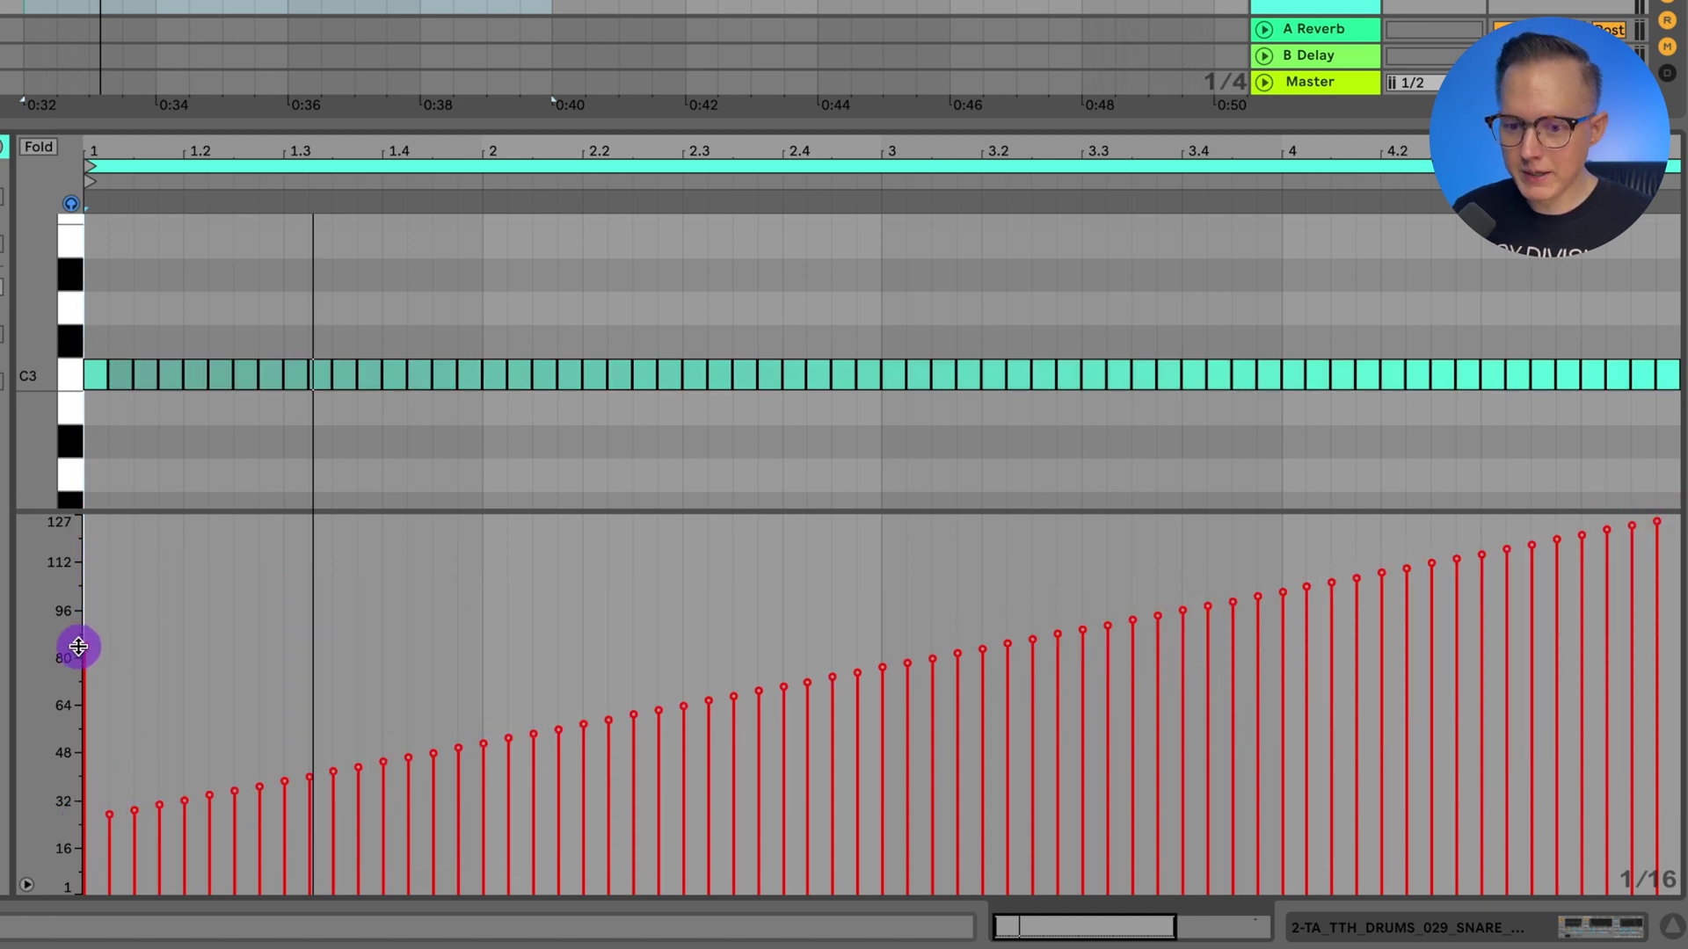
left_click(114, 644)
left_click(89, 648)
key("space")
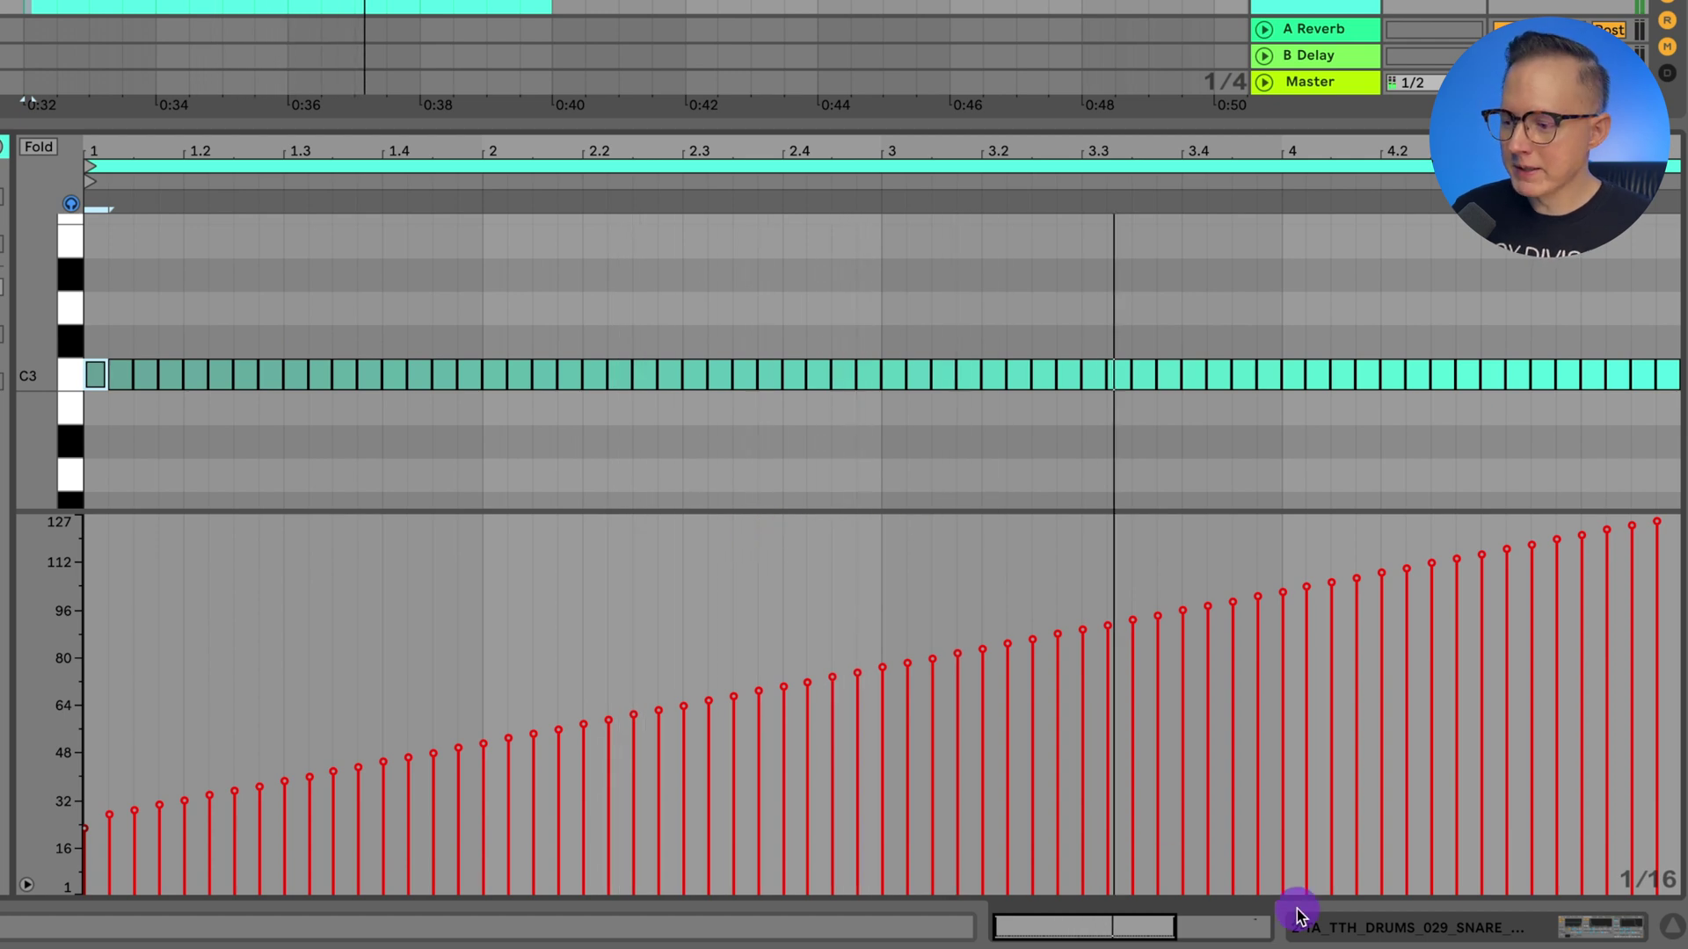
Set Vol<Vel to 100% in the snare instrument's Filter/Global settings and play the clip.
left_click(1407, 931)
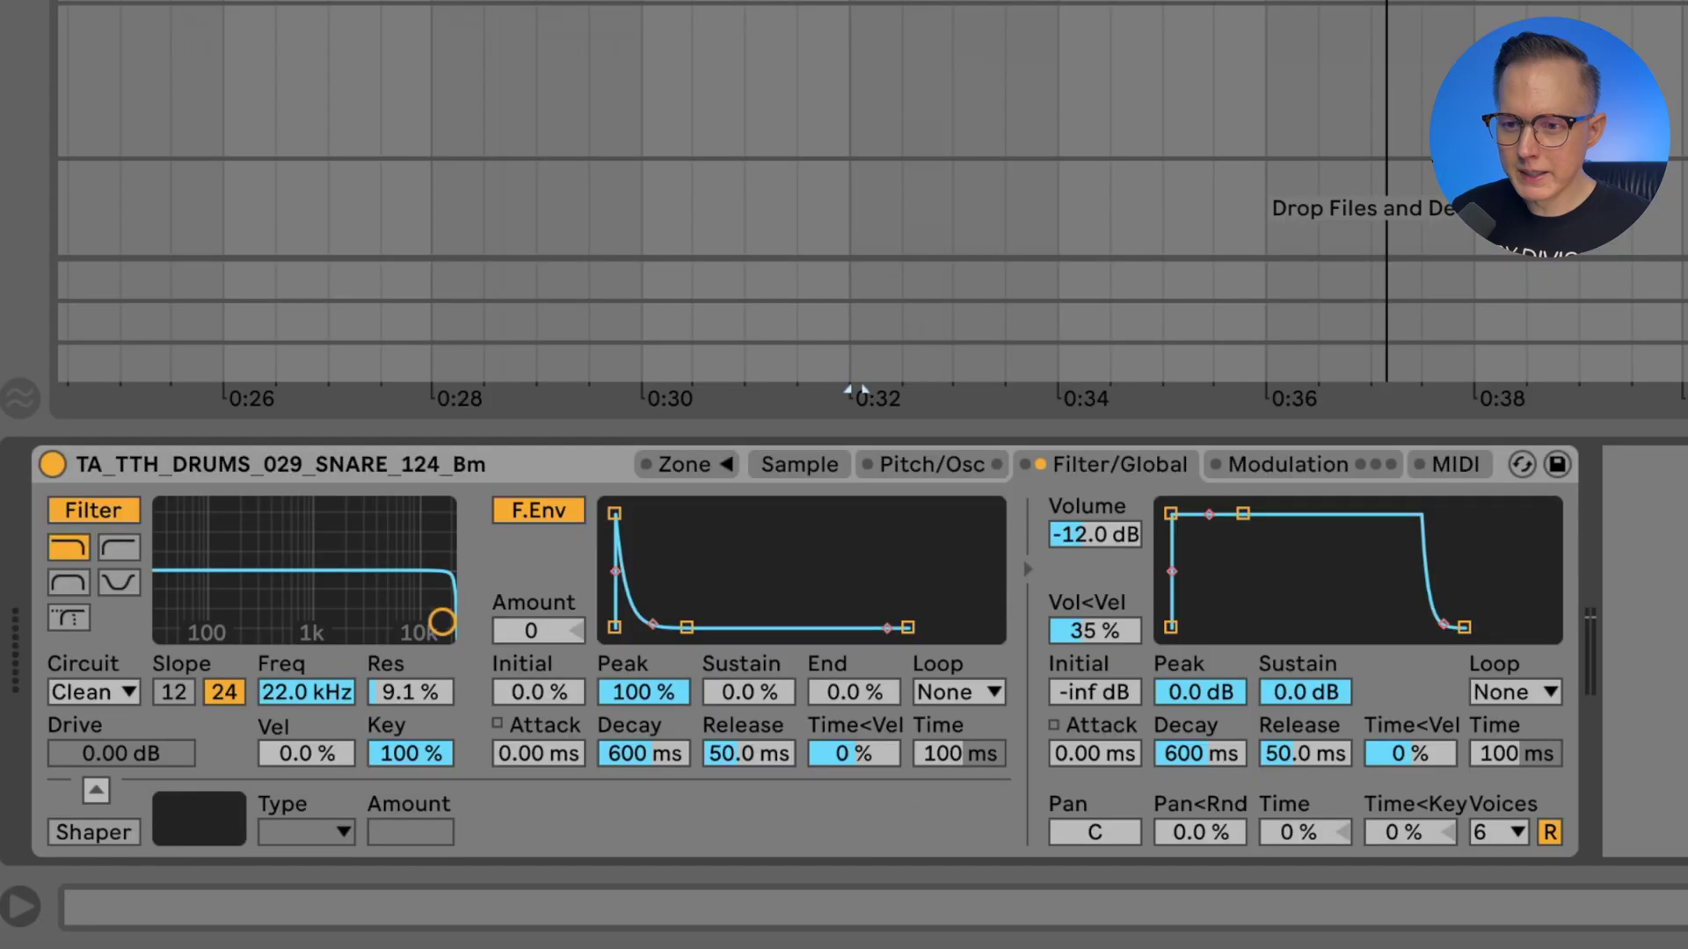
double_click(879, 5)
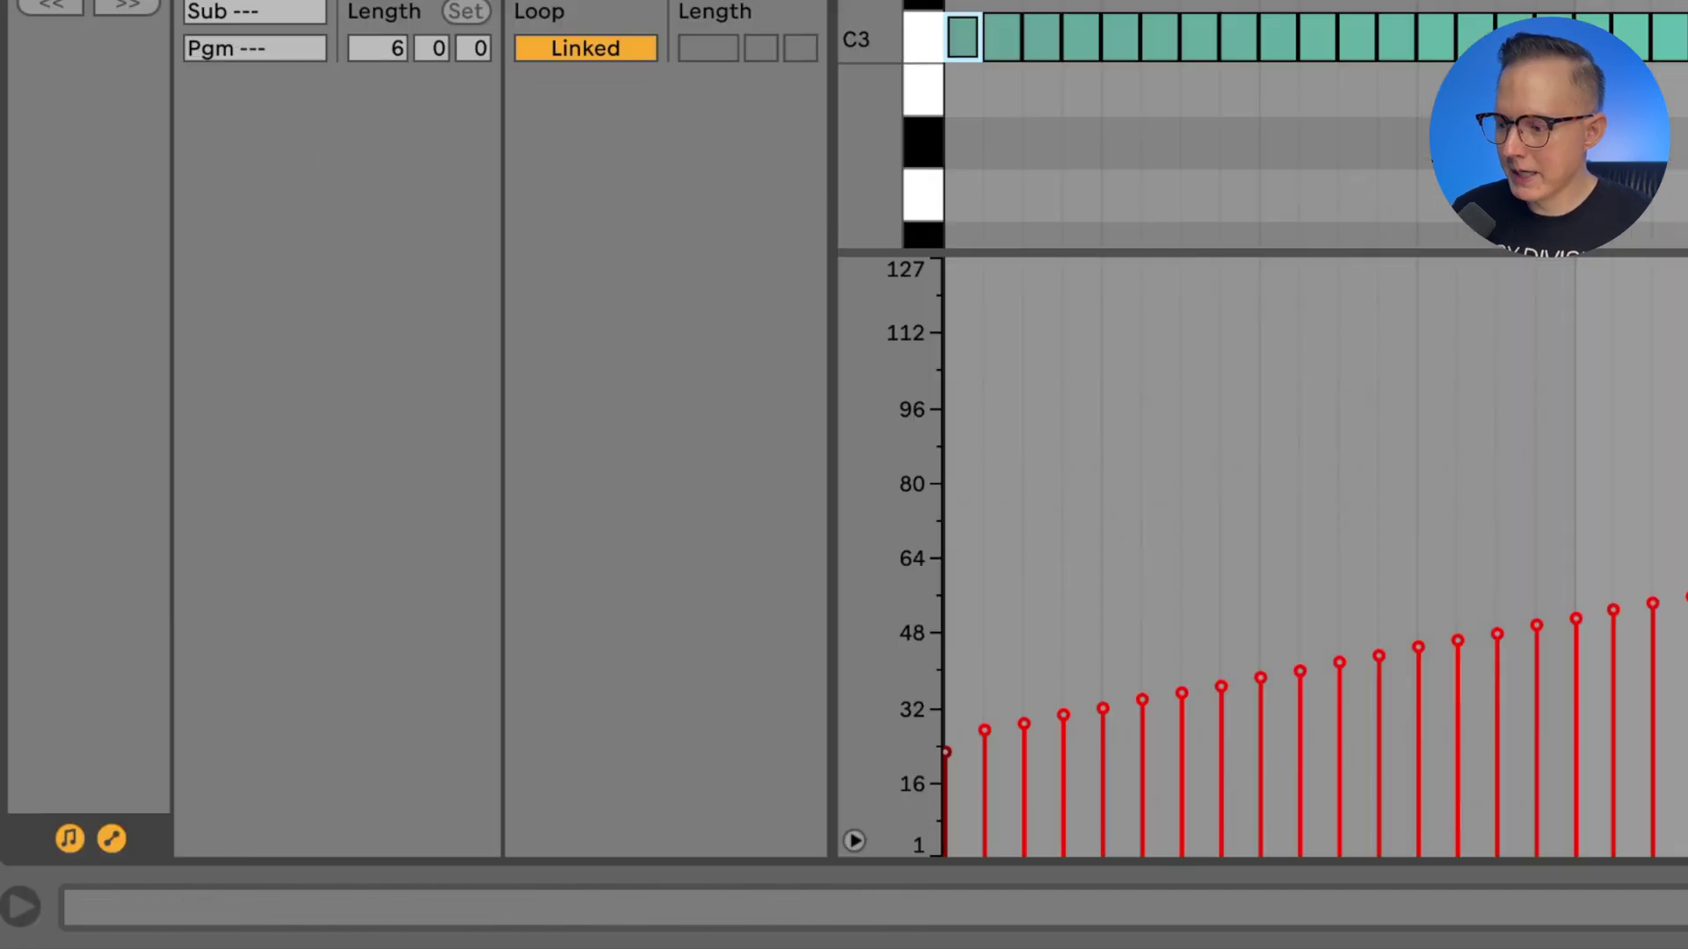
key("shift+Tab")
left_click(800, 463)
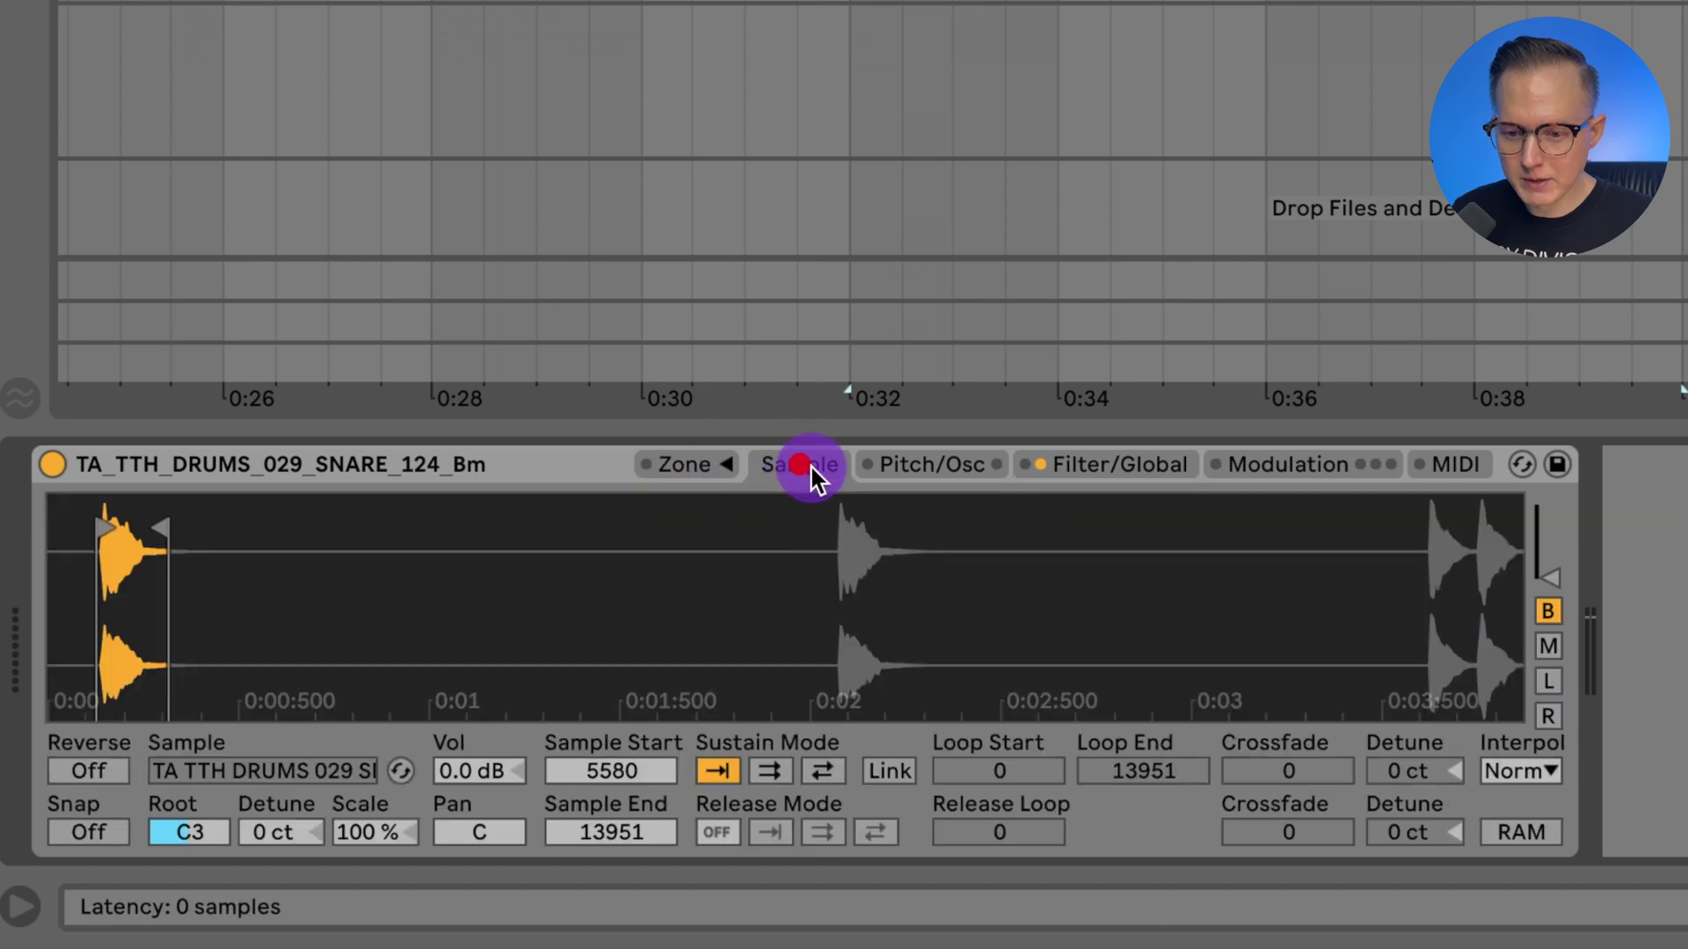
left_click(1086, 463)
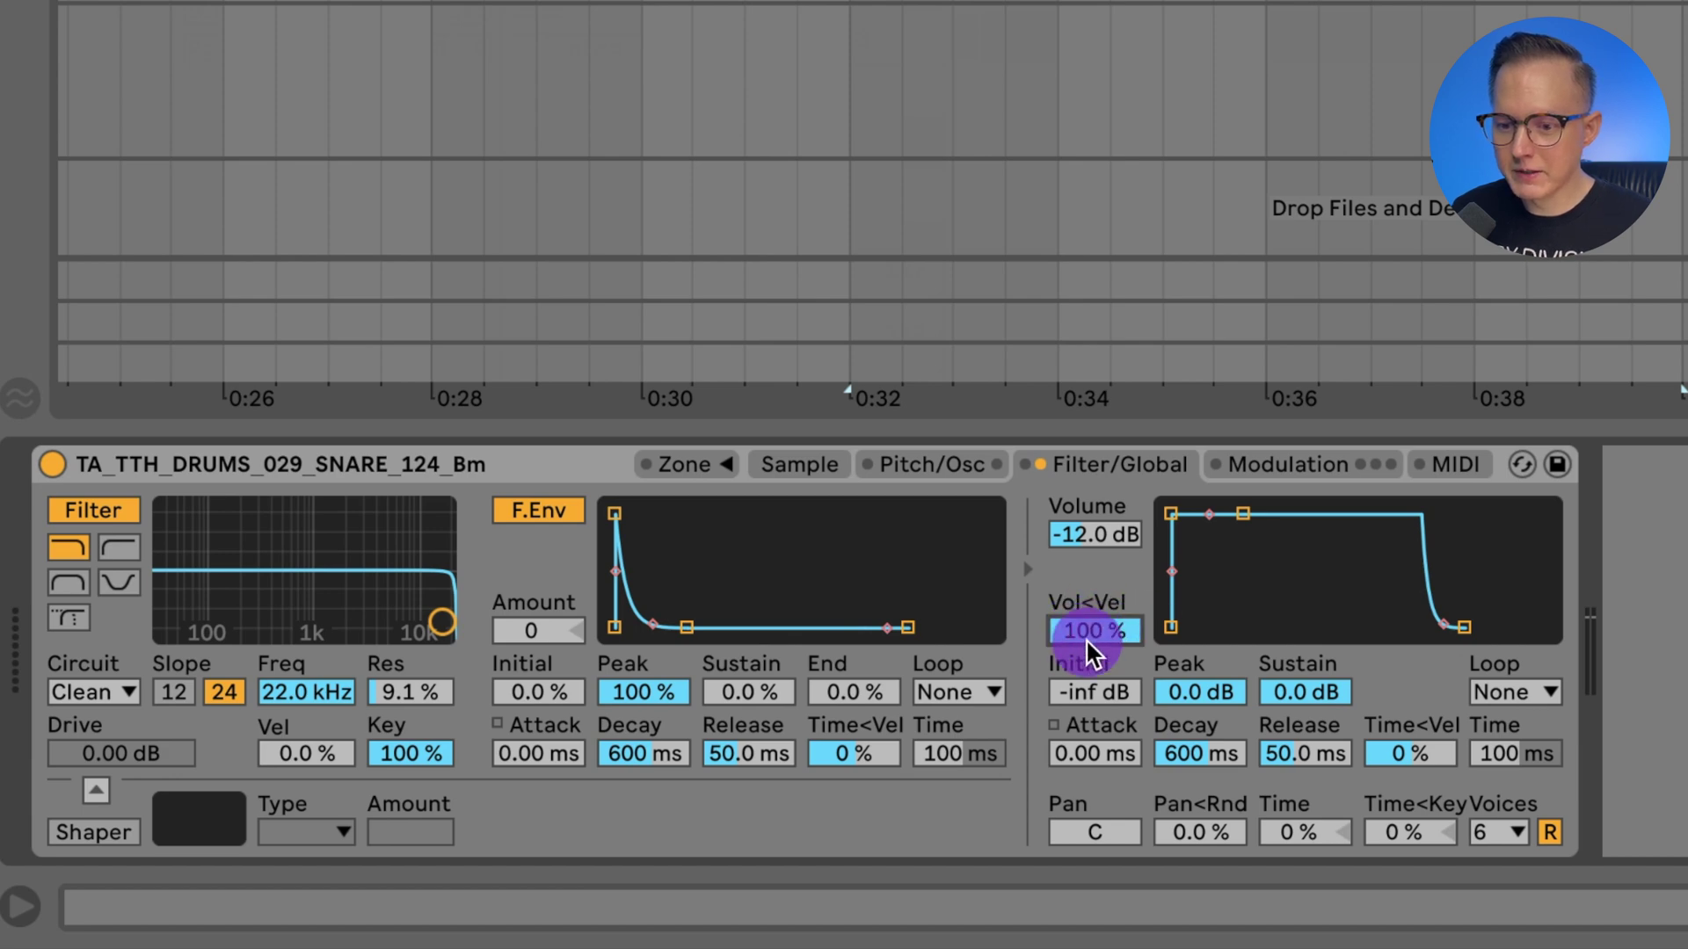
key("space")
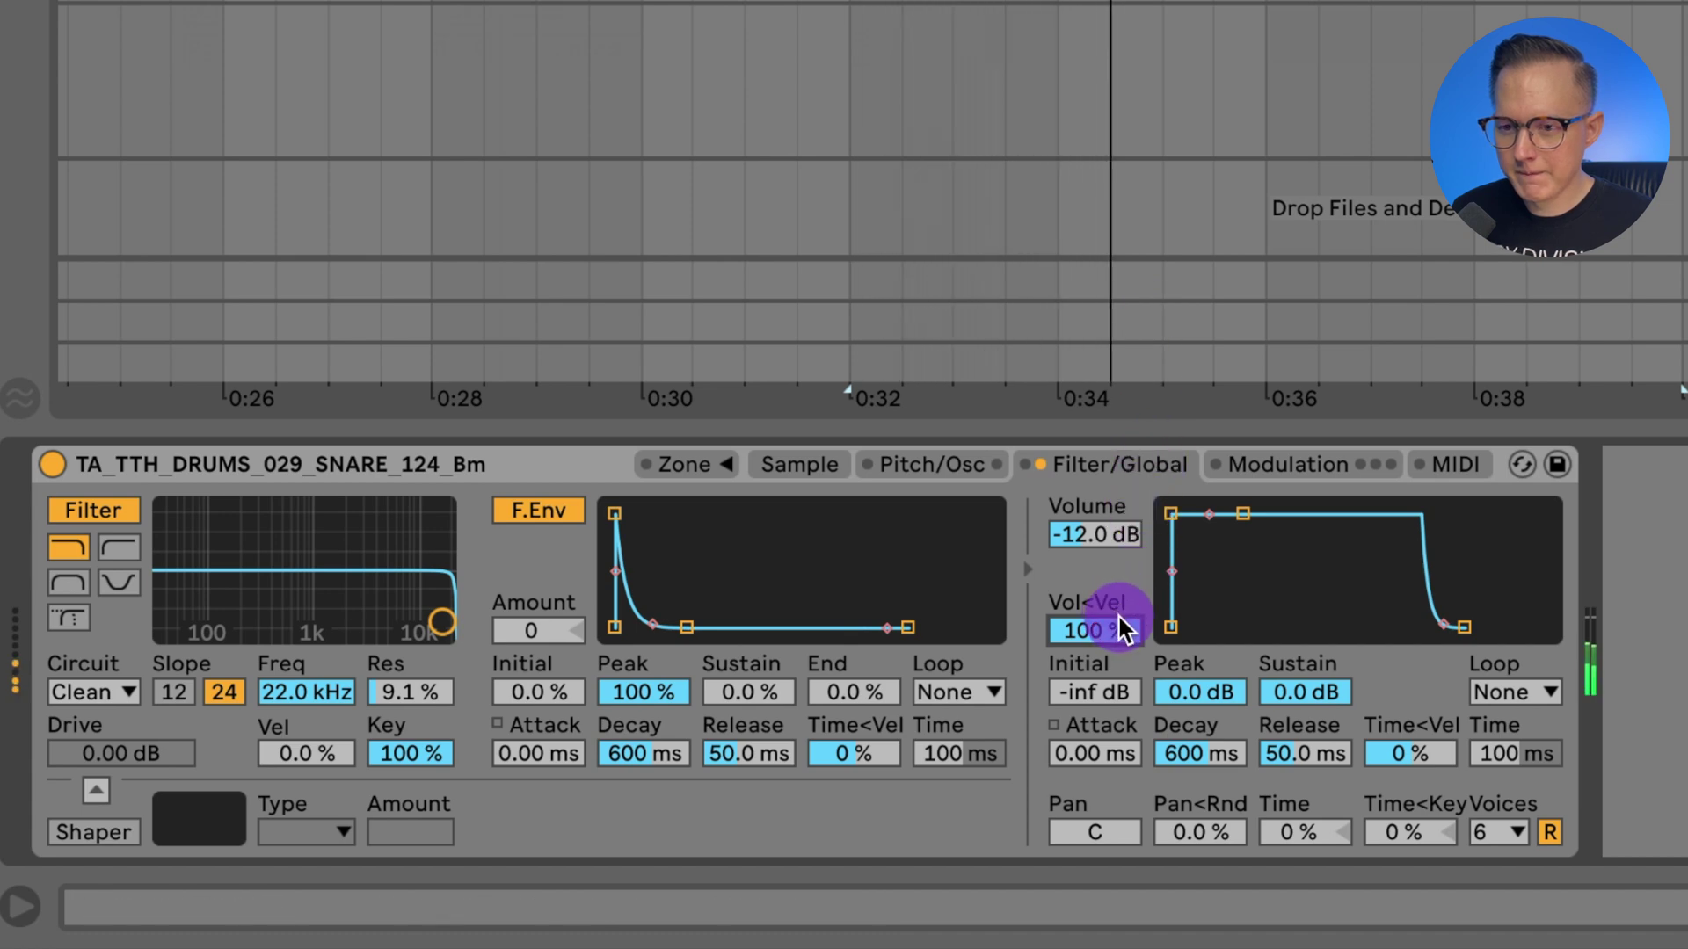
Audition the snare with Vol<Vel at 0%, and raise Vol<Vel to 85%.
left_click_drag(1116, 613, 1116, 686)
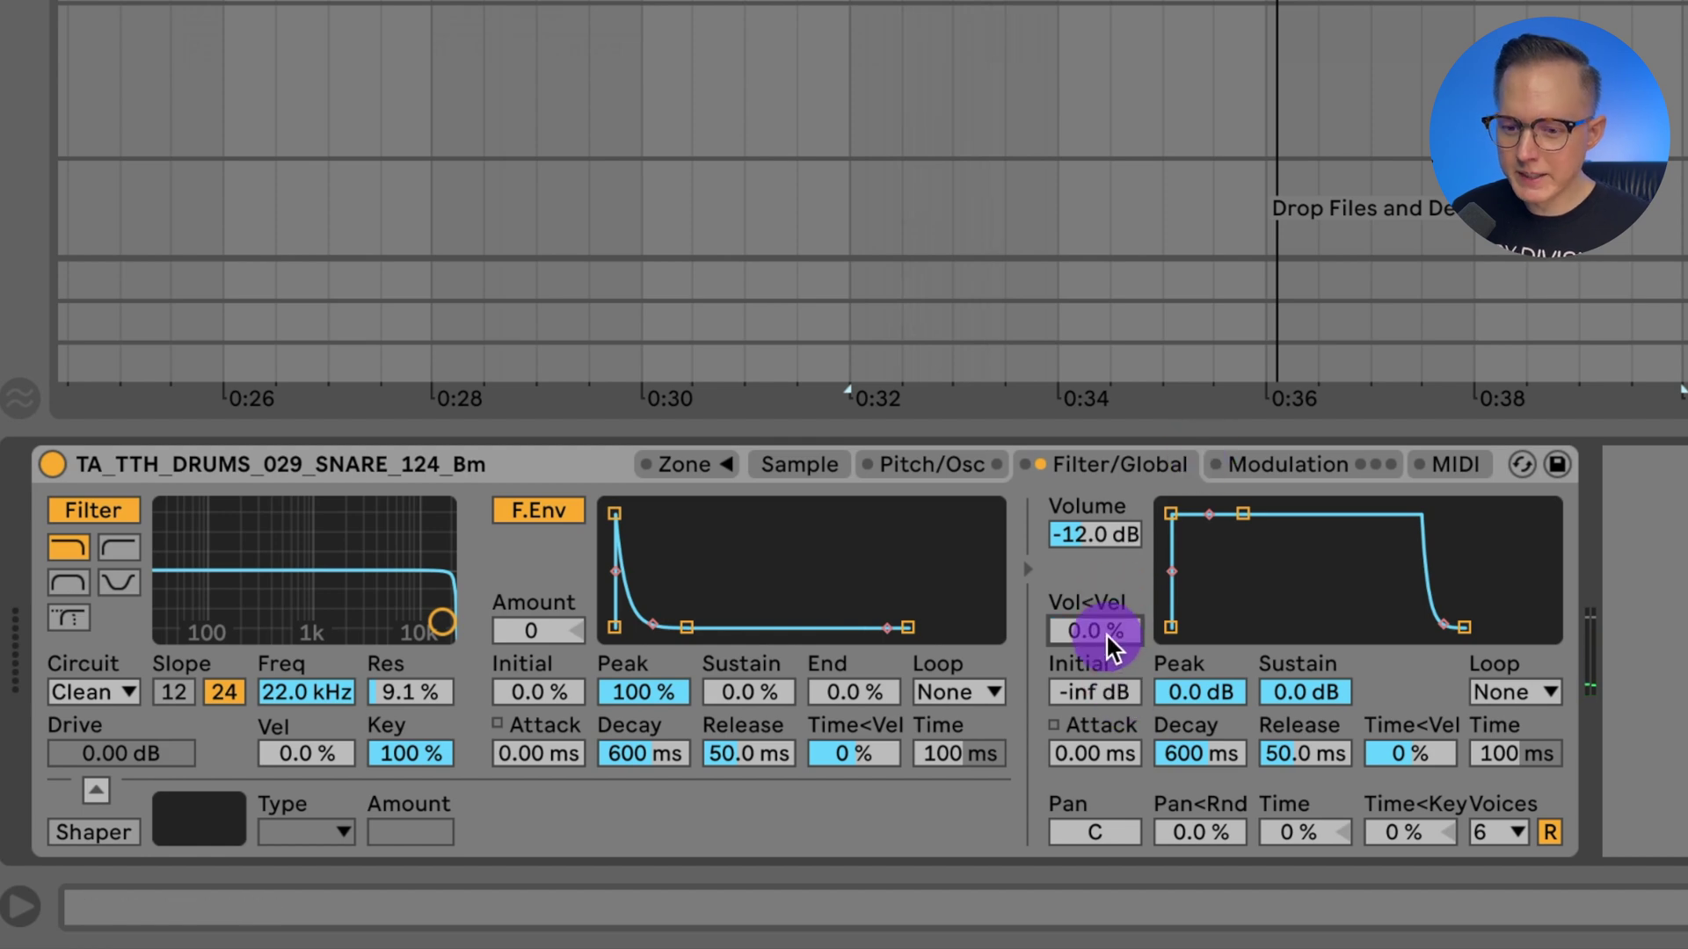
left_click(1082, 631)
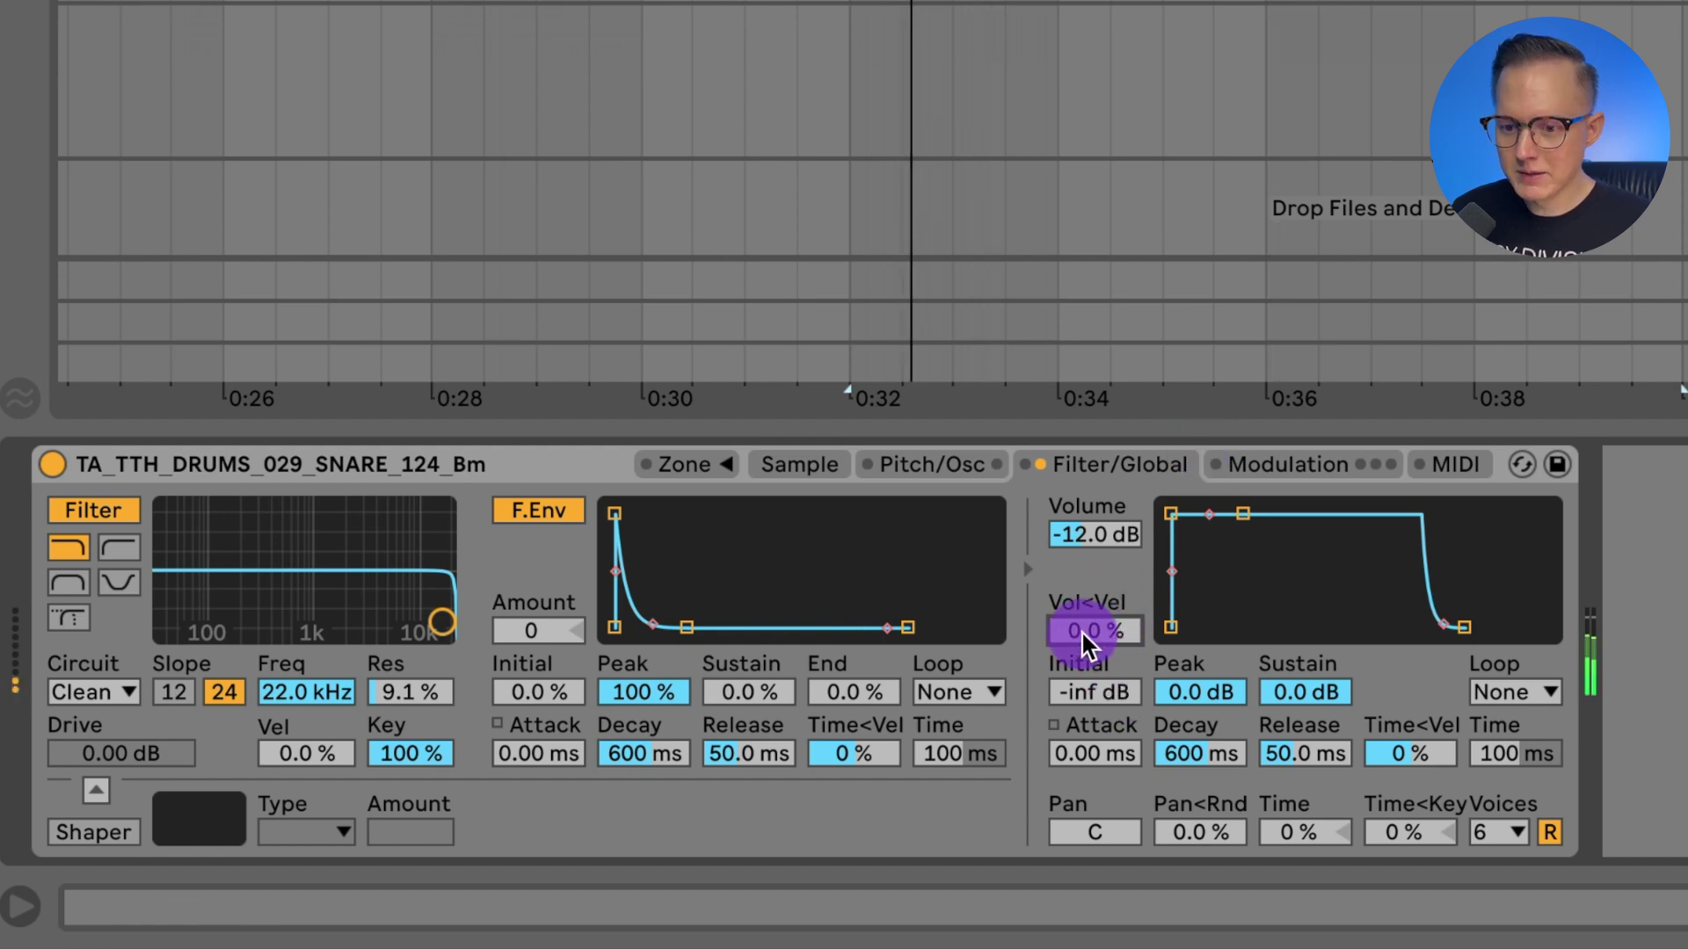
mouse_move(1086, 630)
left_mouse_down()
mouse_move(1087, 613)
mouse_move(1086, 629)
left_mouse_up()
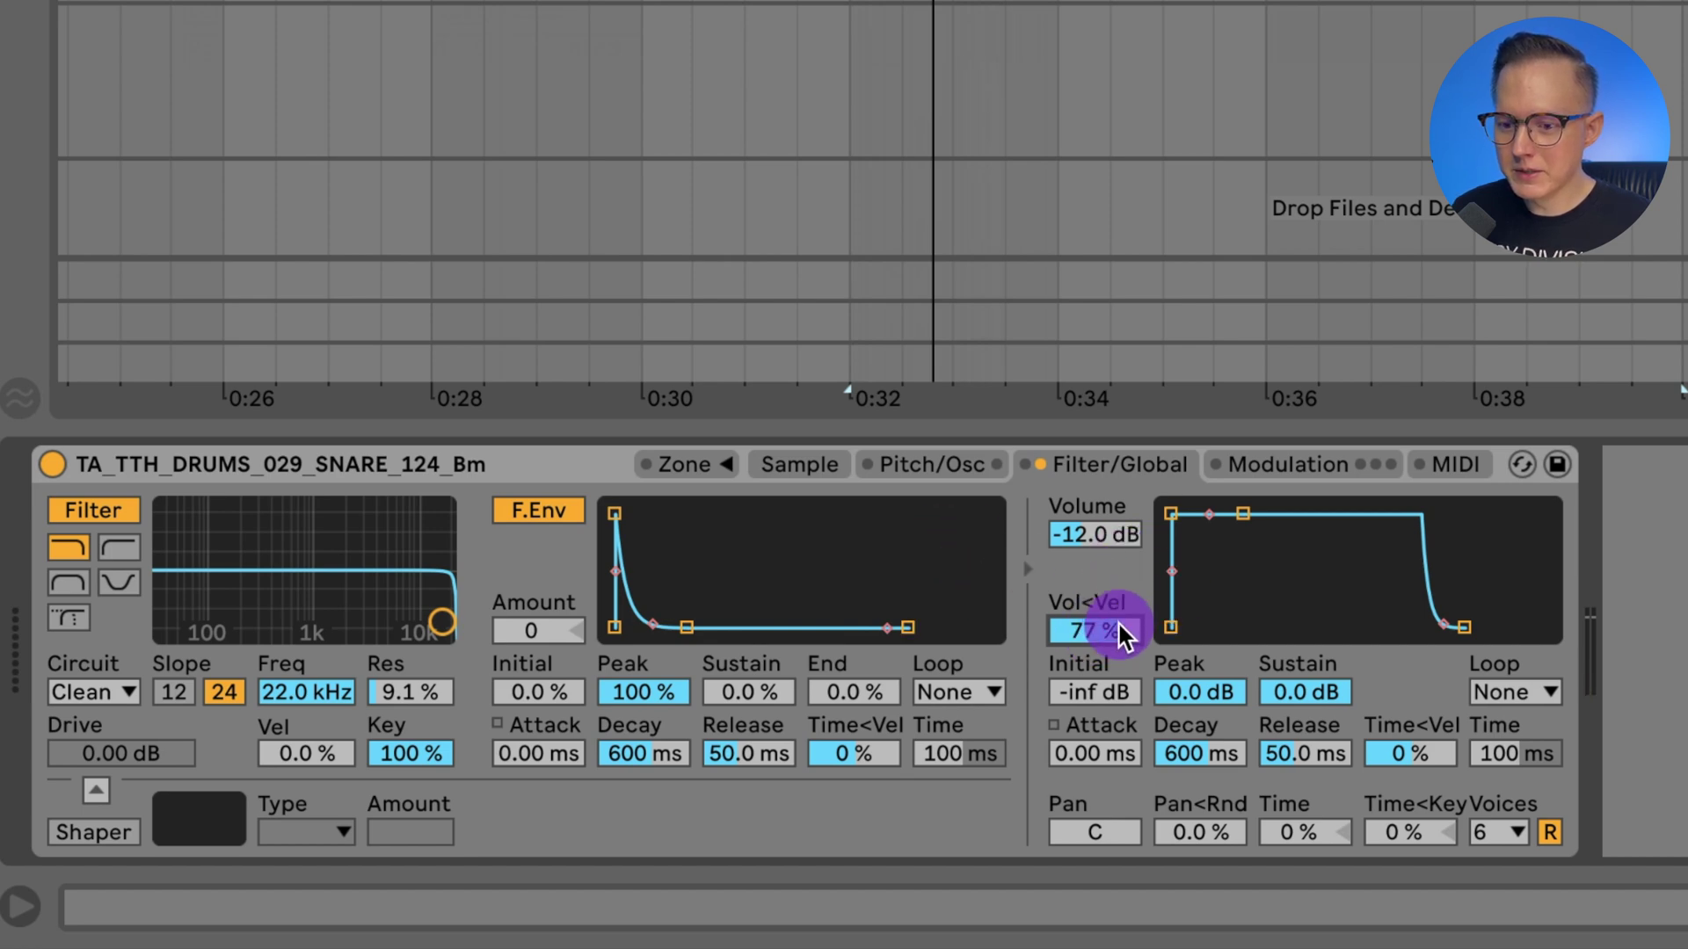
left_click_drag(1115, 610, 1063, 619)
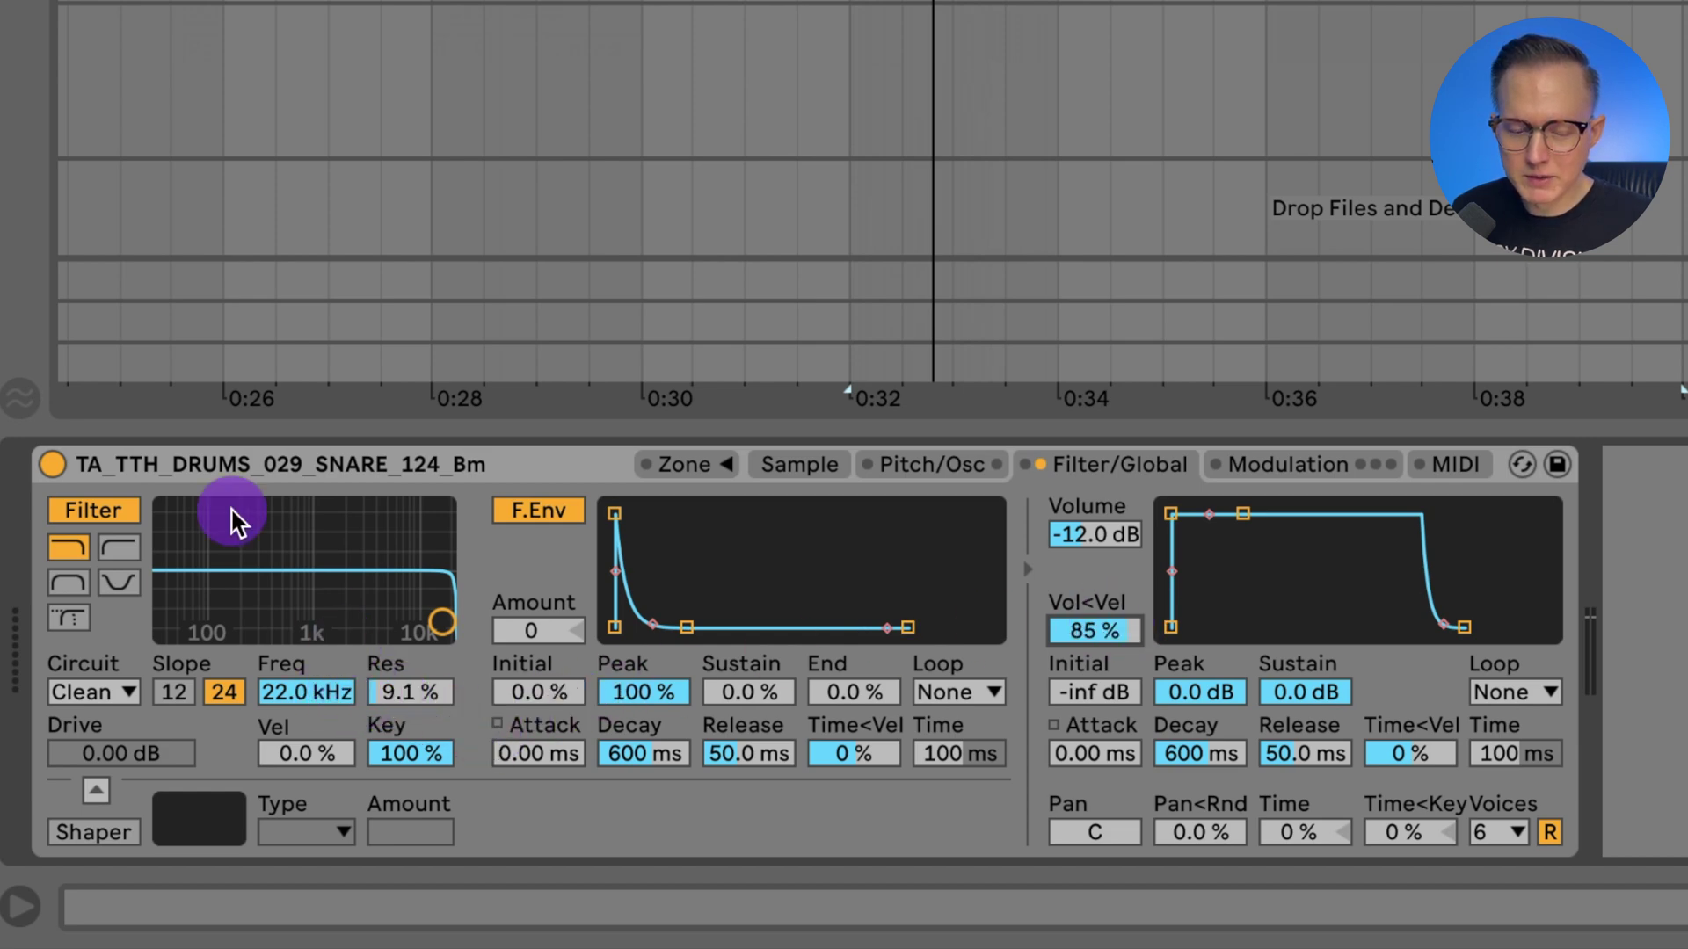
Set the snare filter's Vel amount to 100% and reduce Vol<Vel to 59% while playing from 0:34.
mouse_move(311, 753)
left_mouse_down()
mouse_move(310, 730)
mouse_move(318, 761)
mouse_move(318, 747)
left_mouse_up()
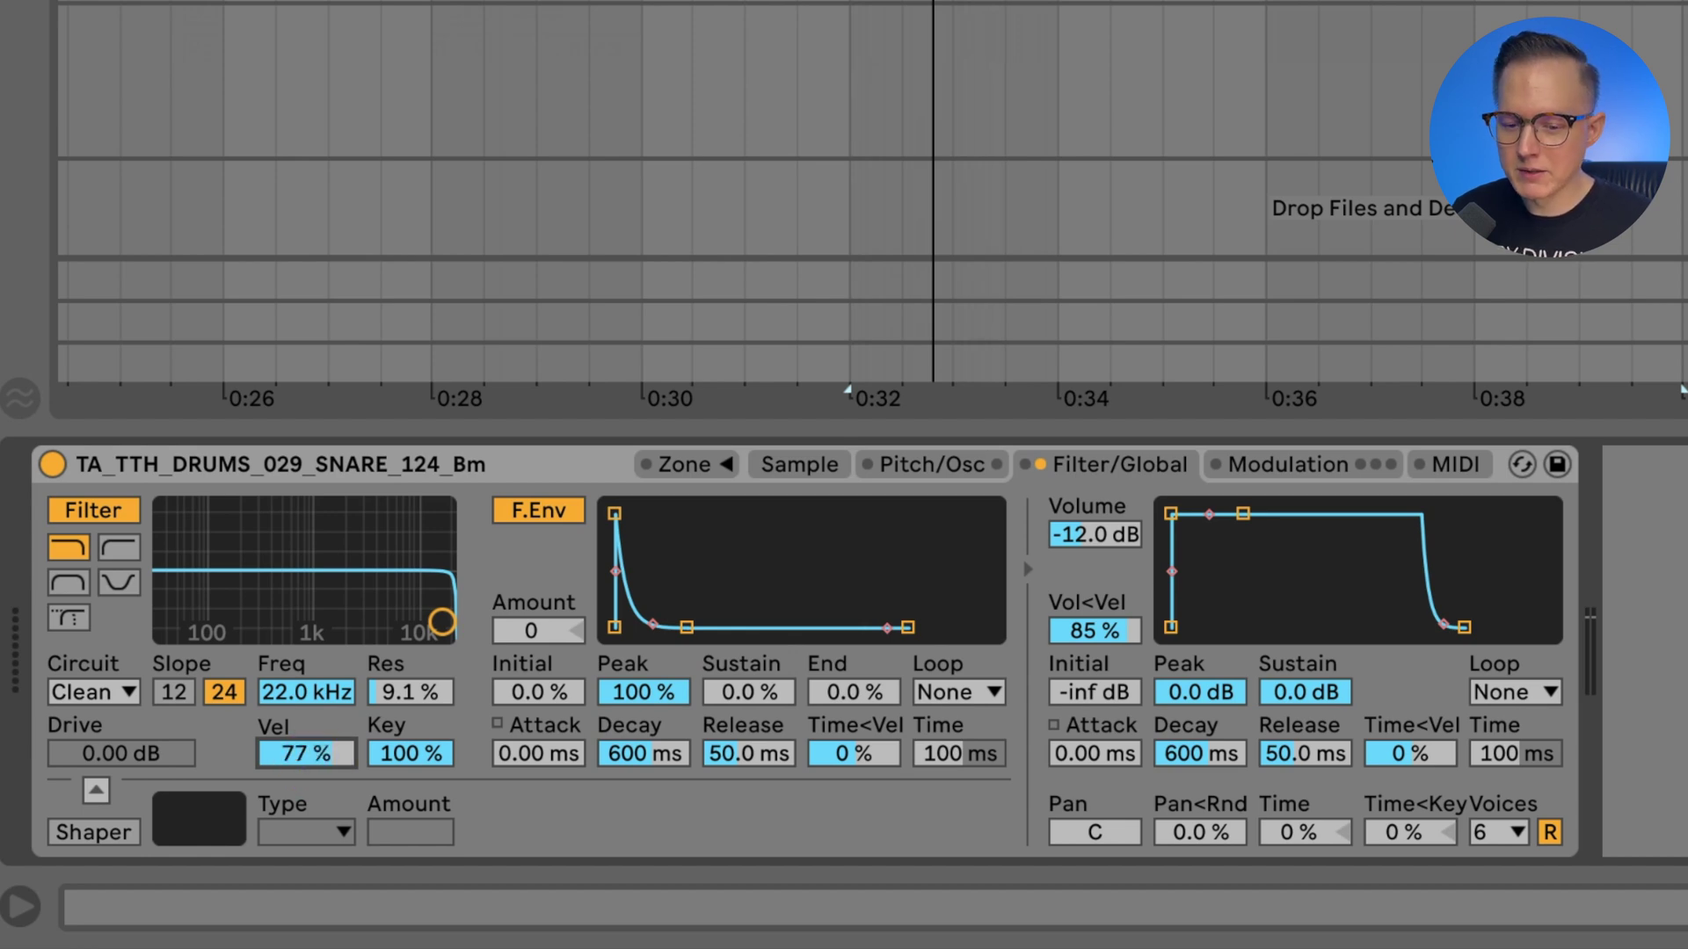
left_click(1001, 70)
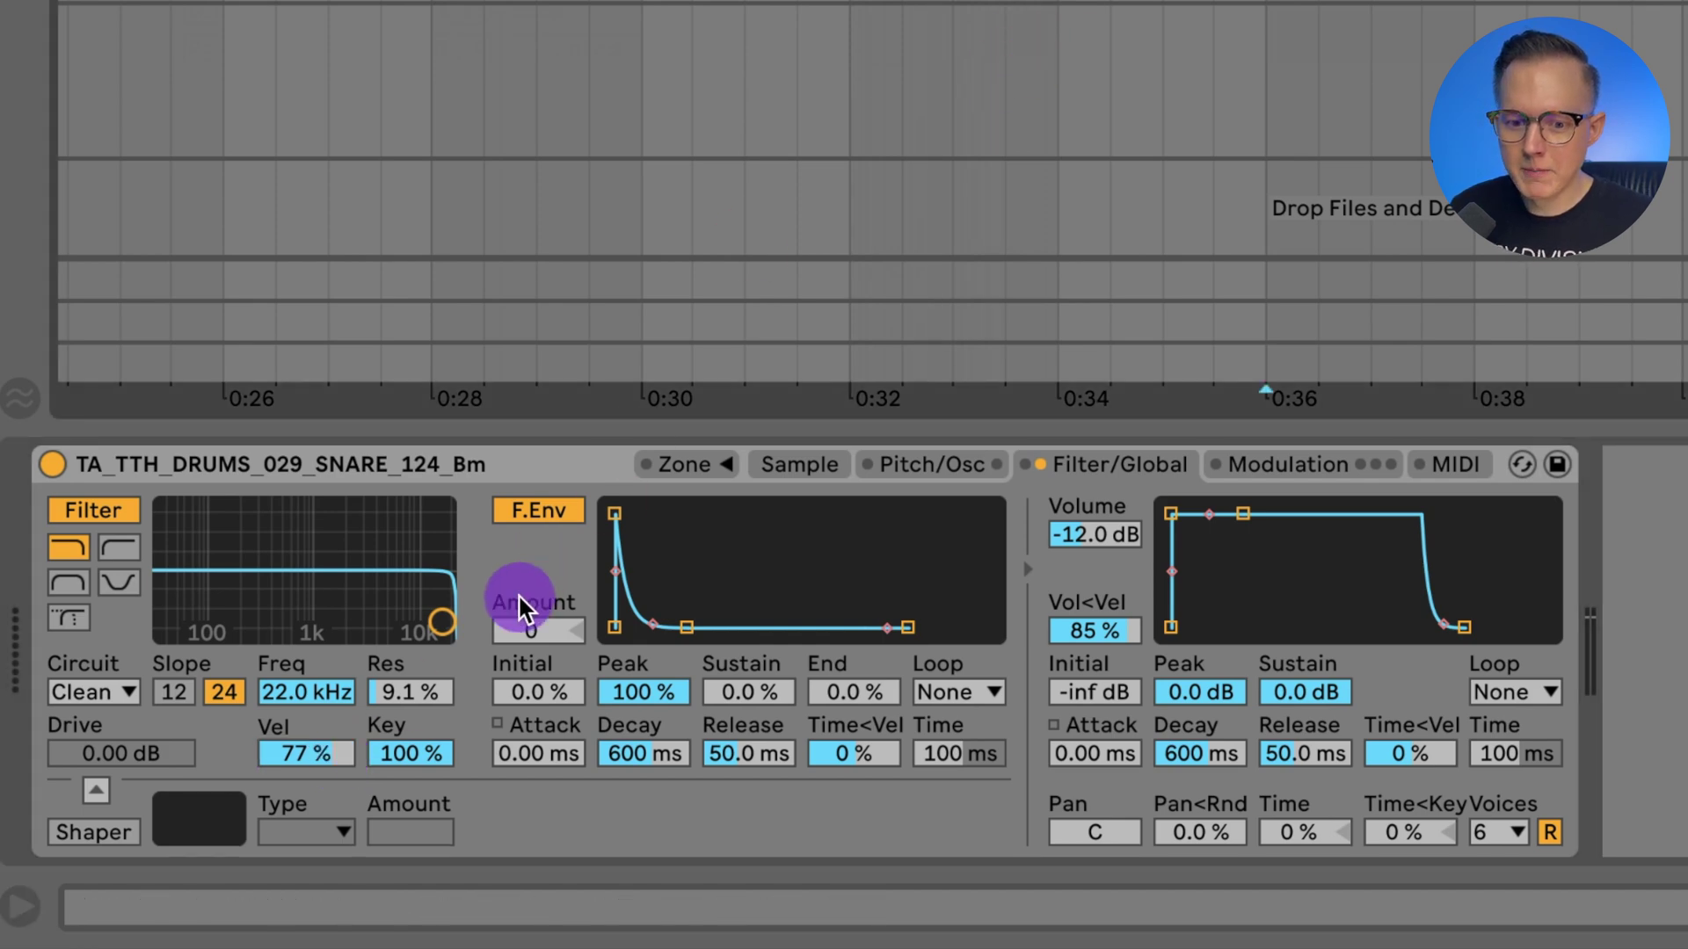
left_click(322, 749)
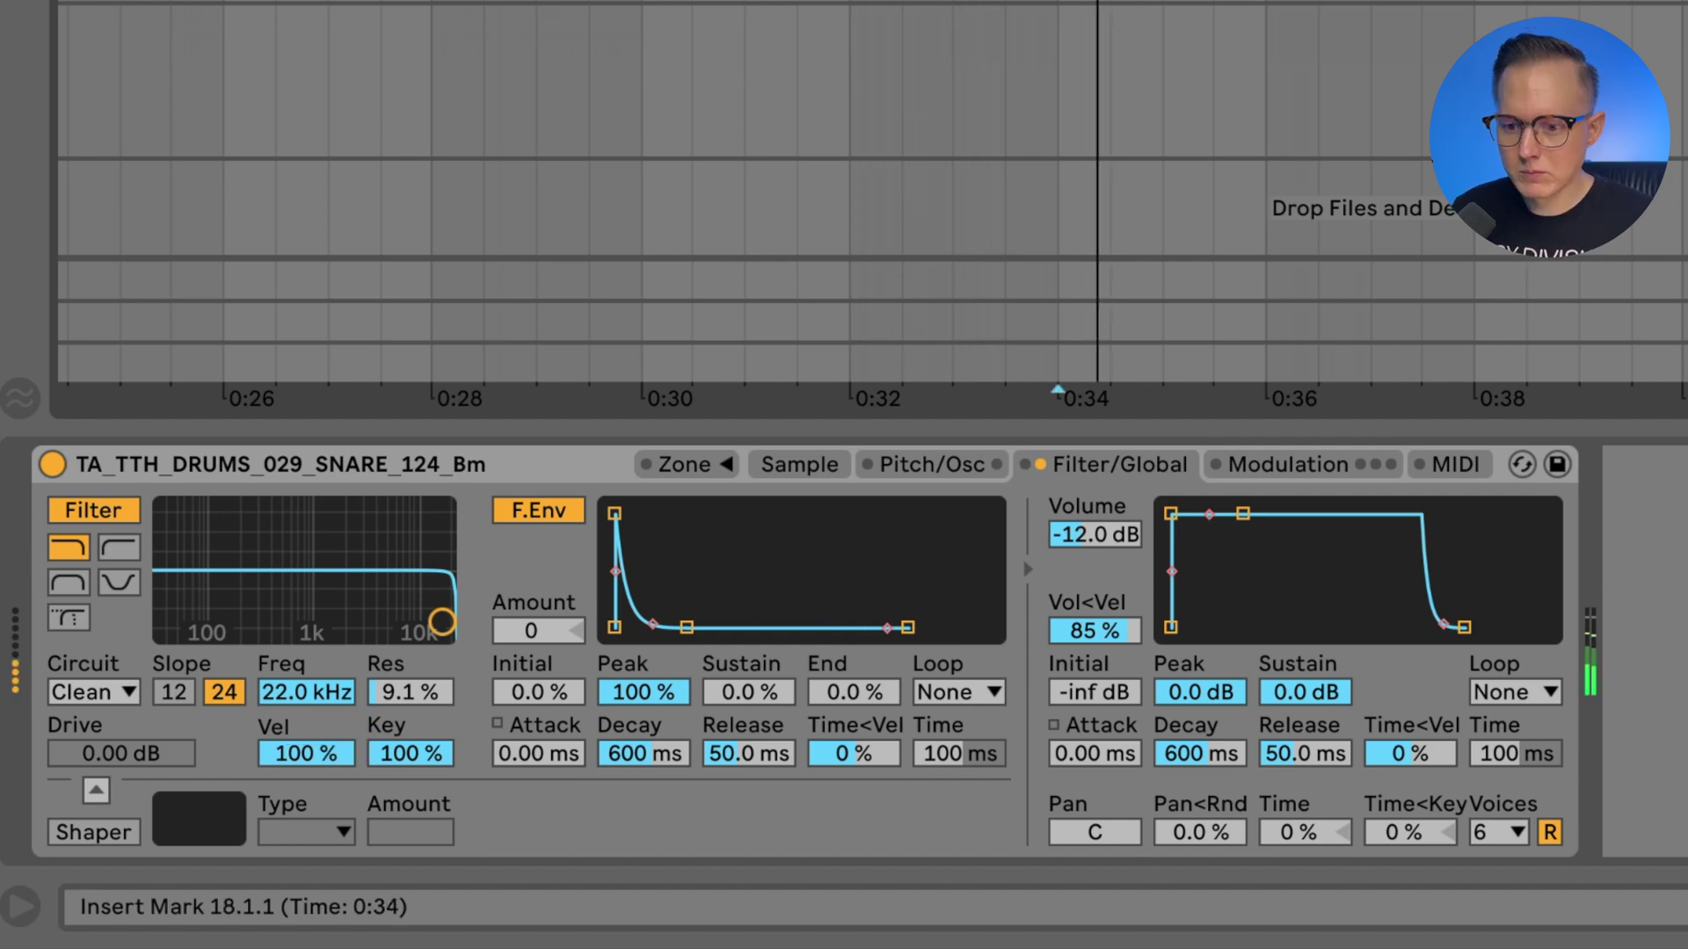
mouse_move(1080, 632)
left_mouse_down()
mouse_move(1078, 666)
mouse_move(1080, 636)
left_mouse_up()
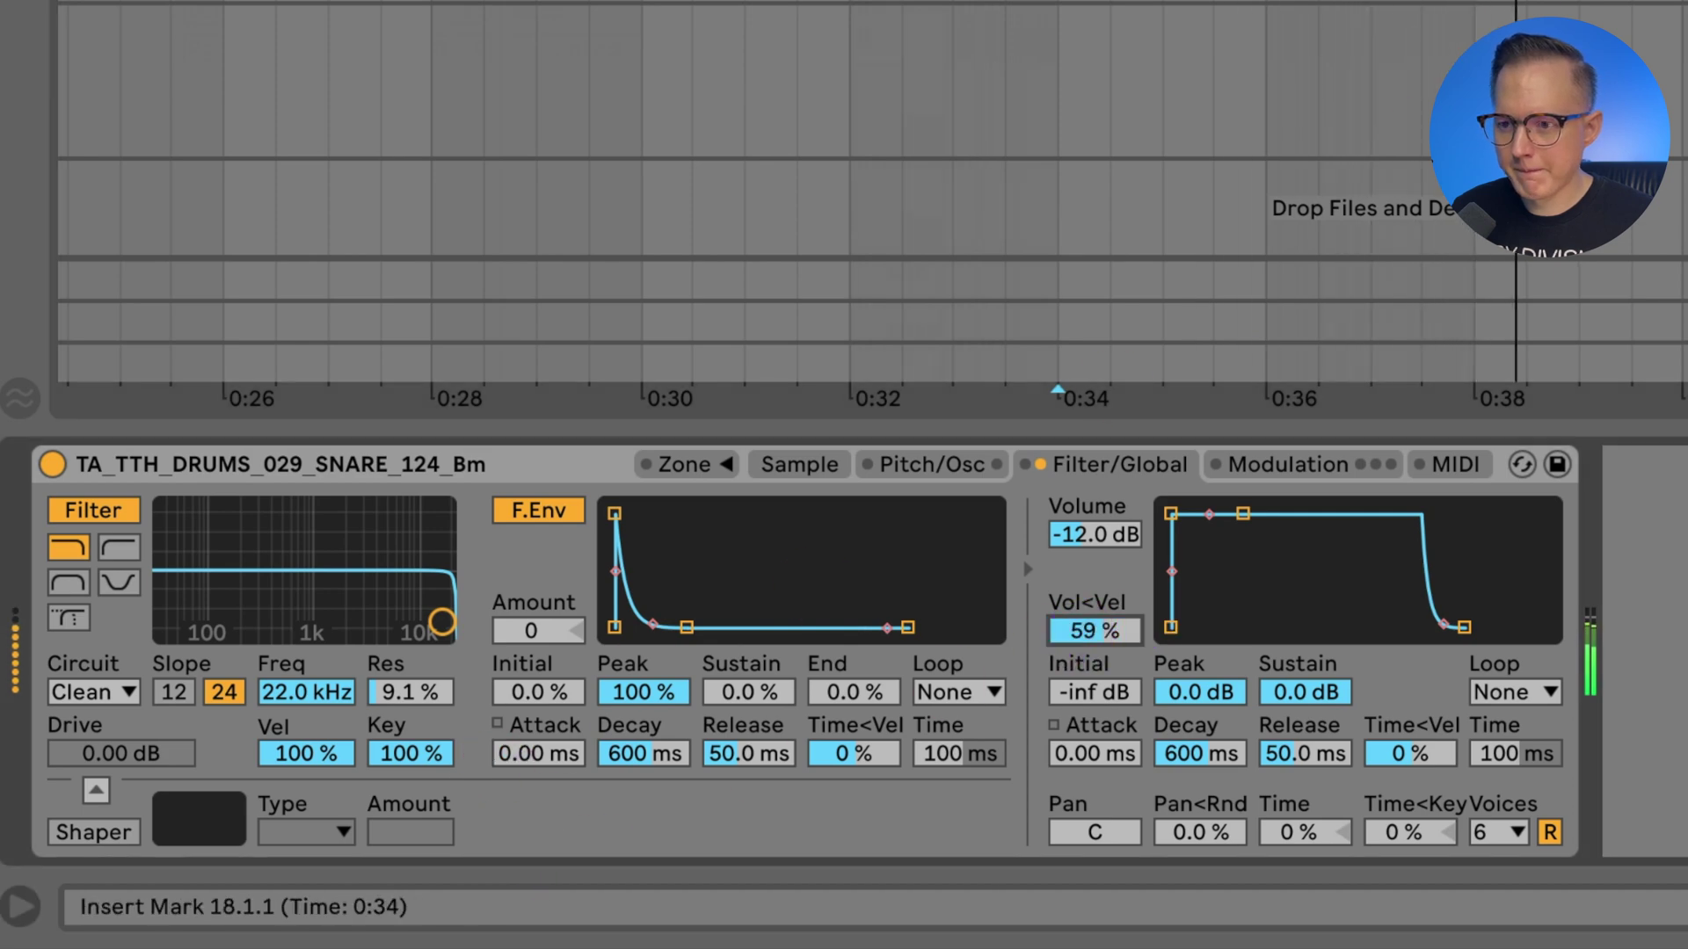
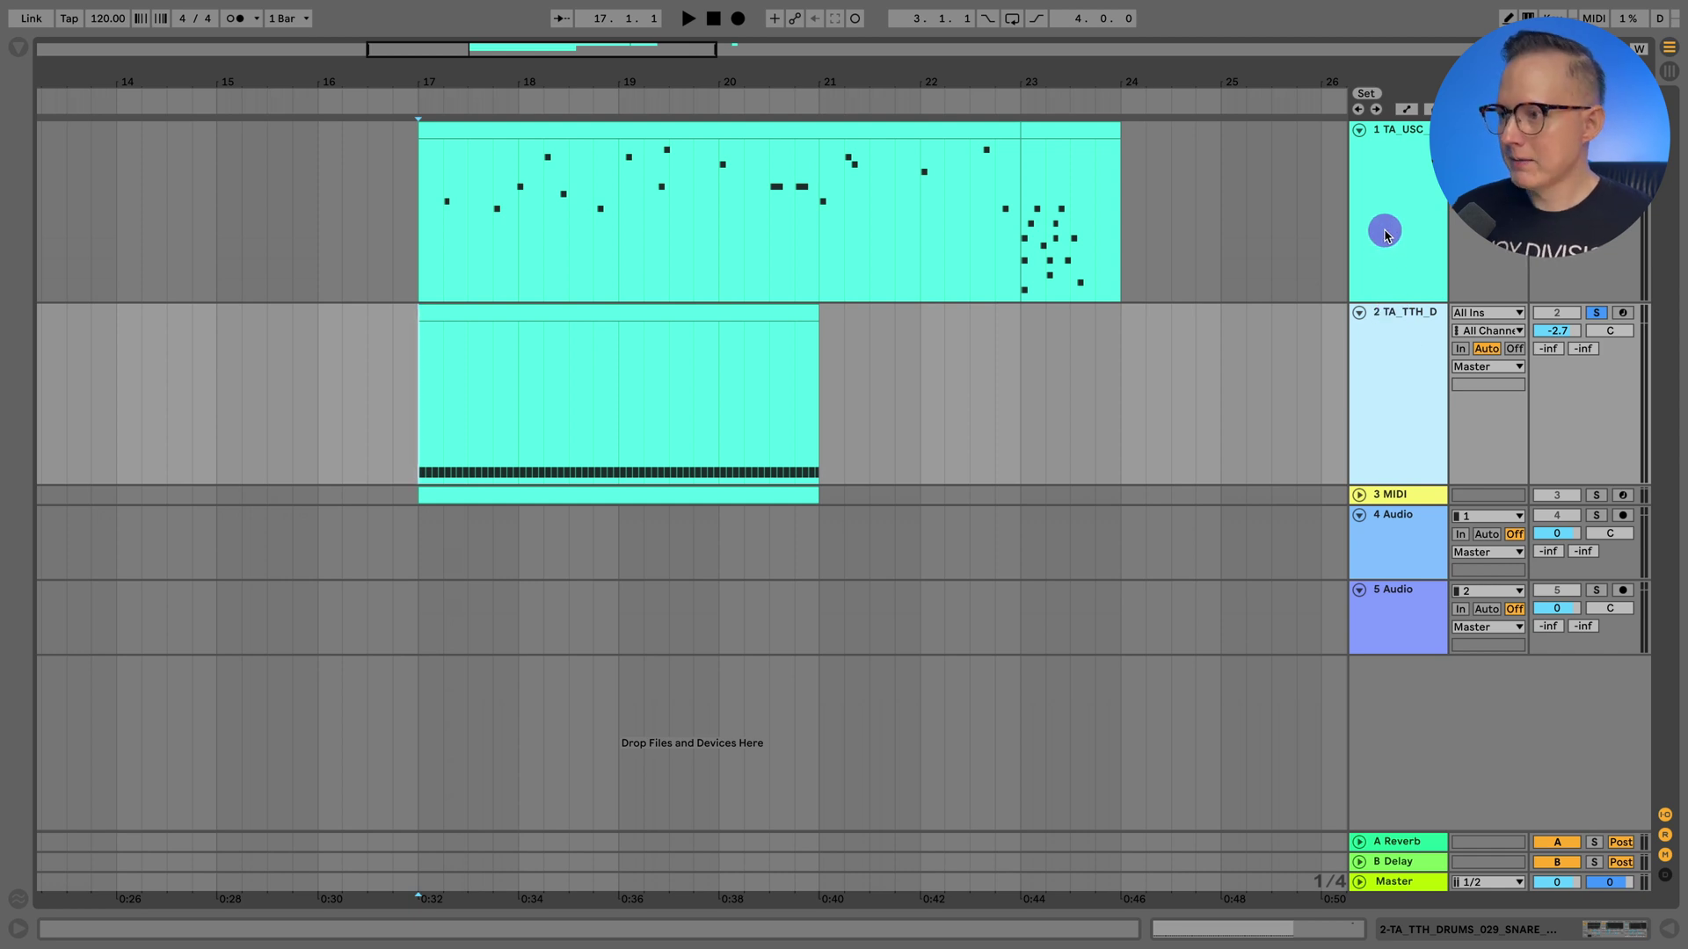
Unfold the 3 MIDI track in the arrangement and select the 4 Audio track.
left_click(1385, 233)
left_click(1376, 365)
left_click(1378, 277)
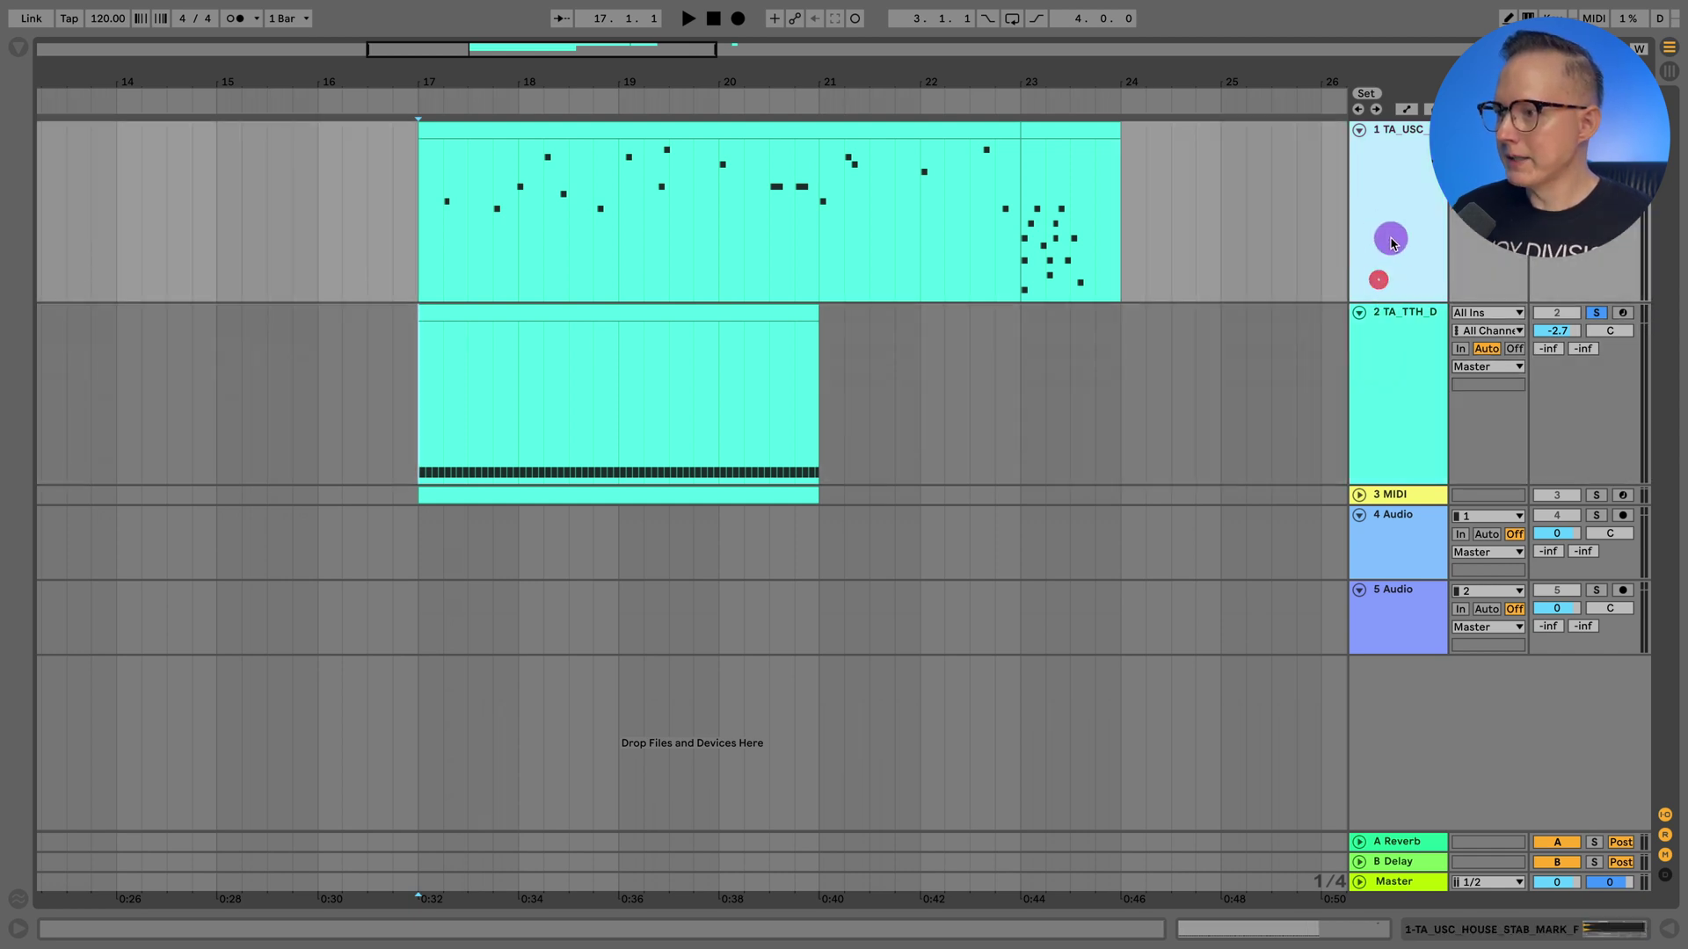
left_click(1360, 496)
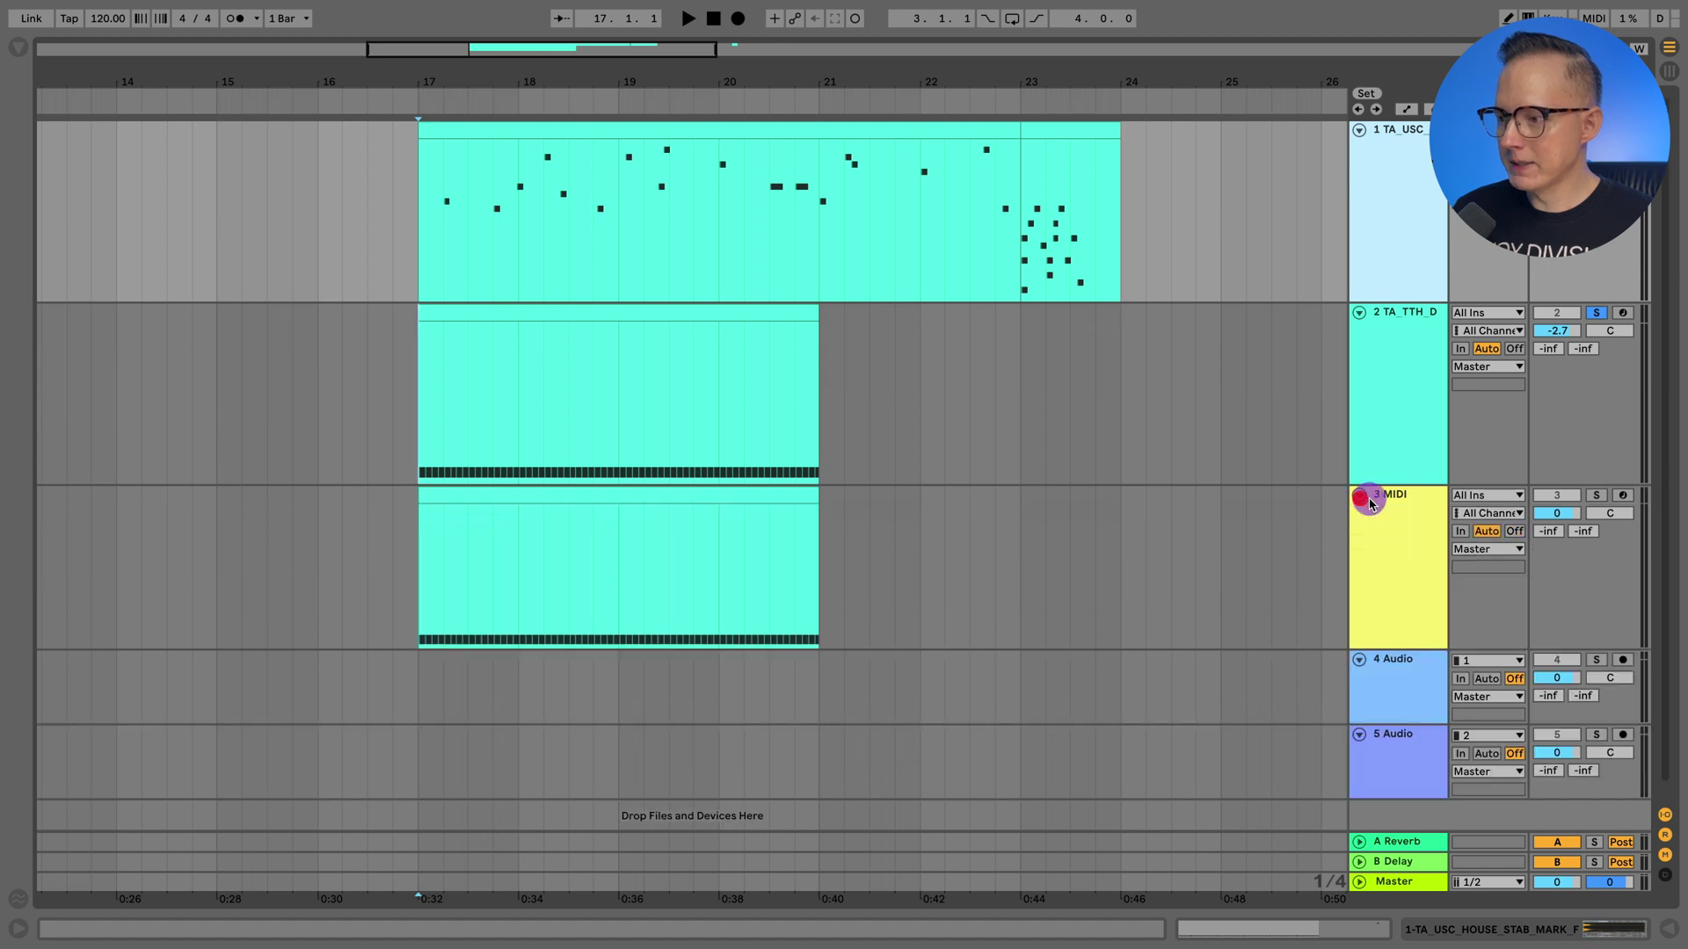
left_click(1393, 664)
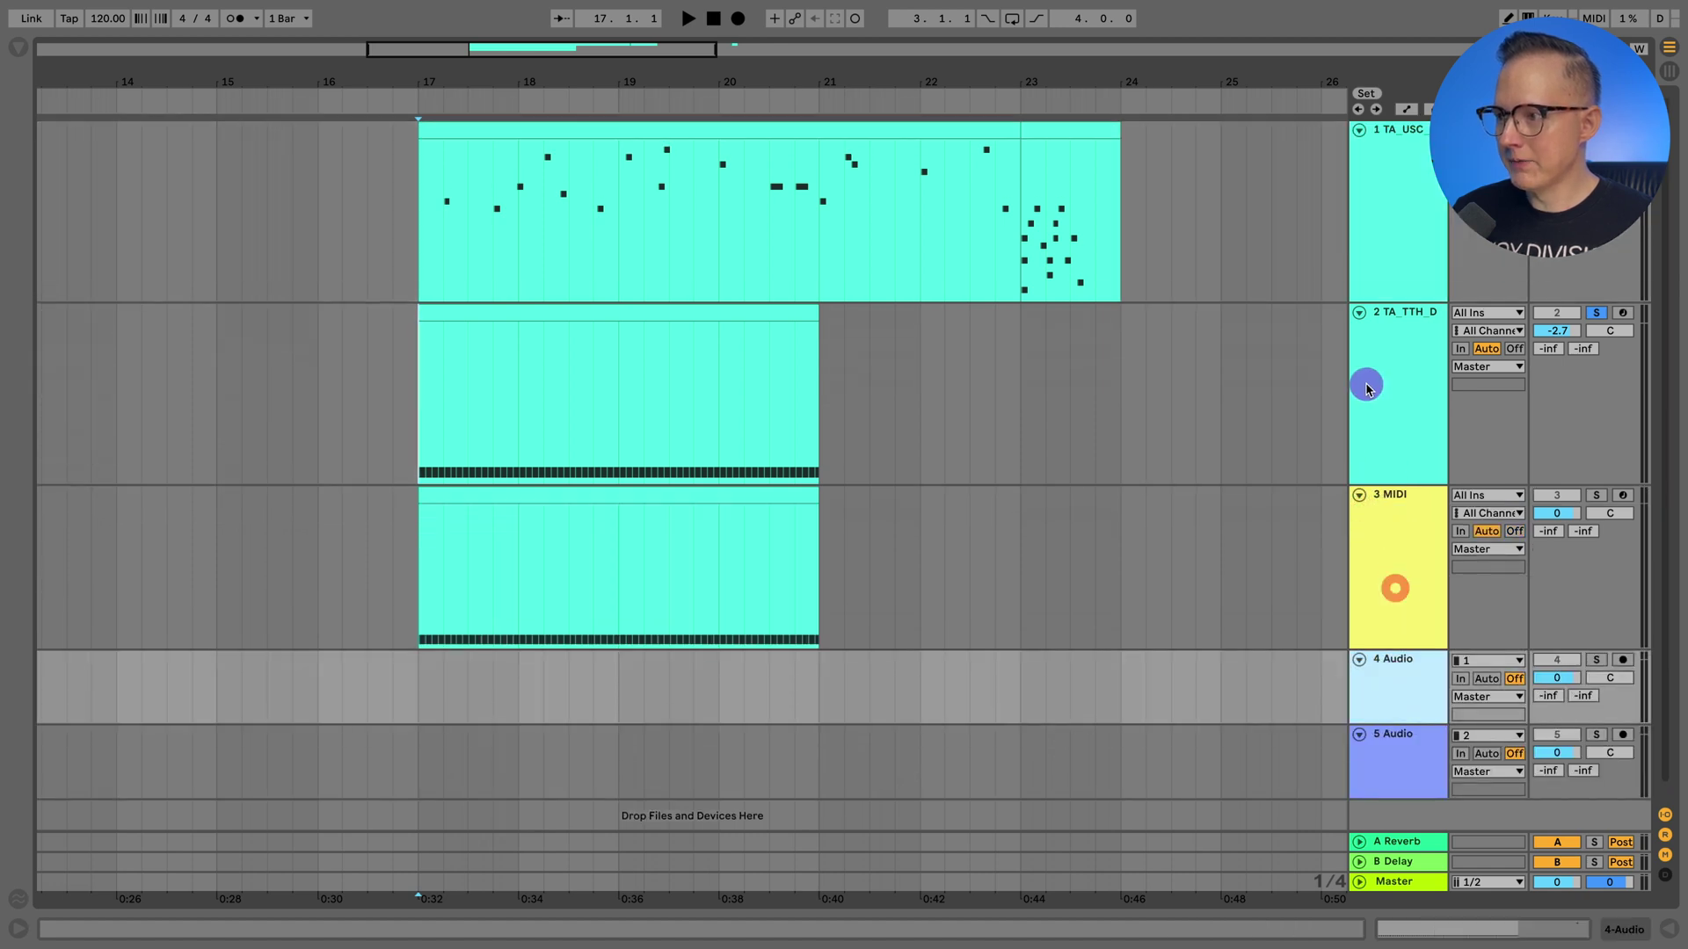
Fold and unfold the first track, and reduce its height to roughly half.
left_click(1359, 132, "alt")
left_click(1359, 131, "alt")
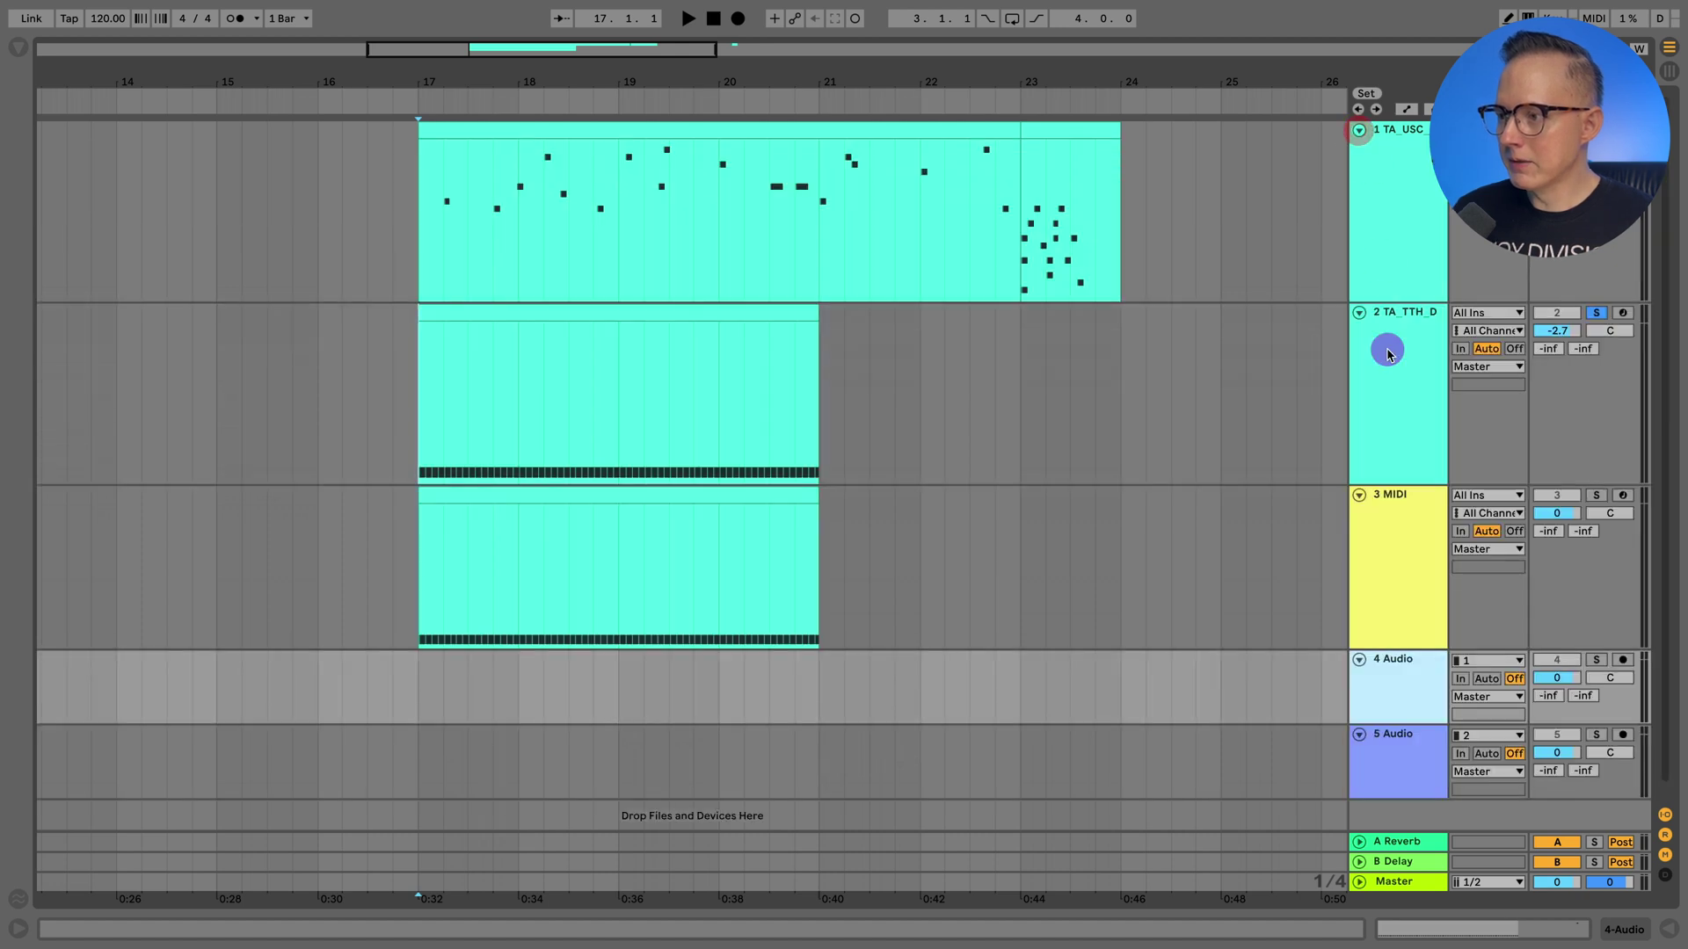
left_click_drag(1407, 302, 1417, 209)
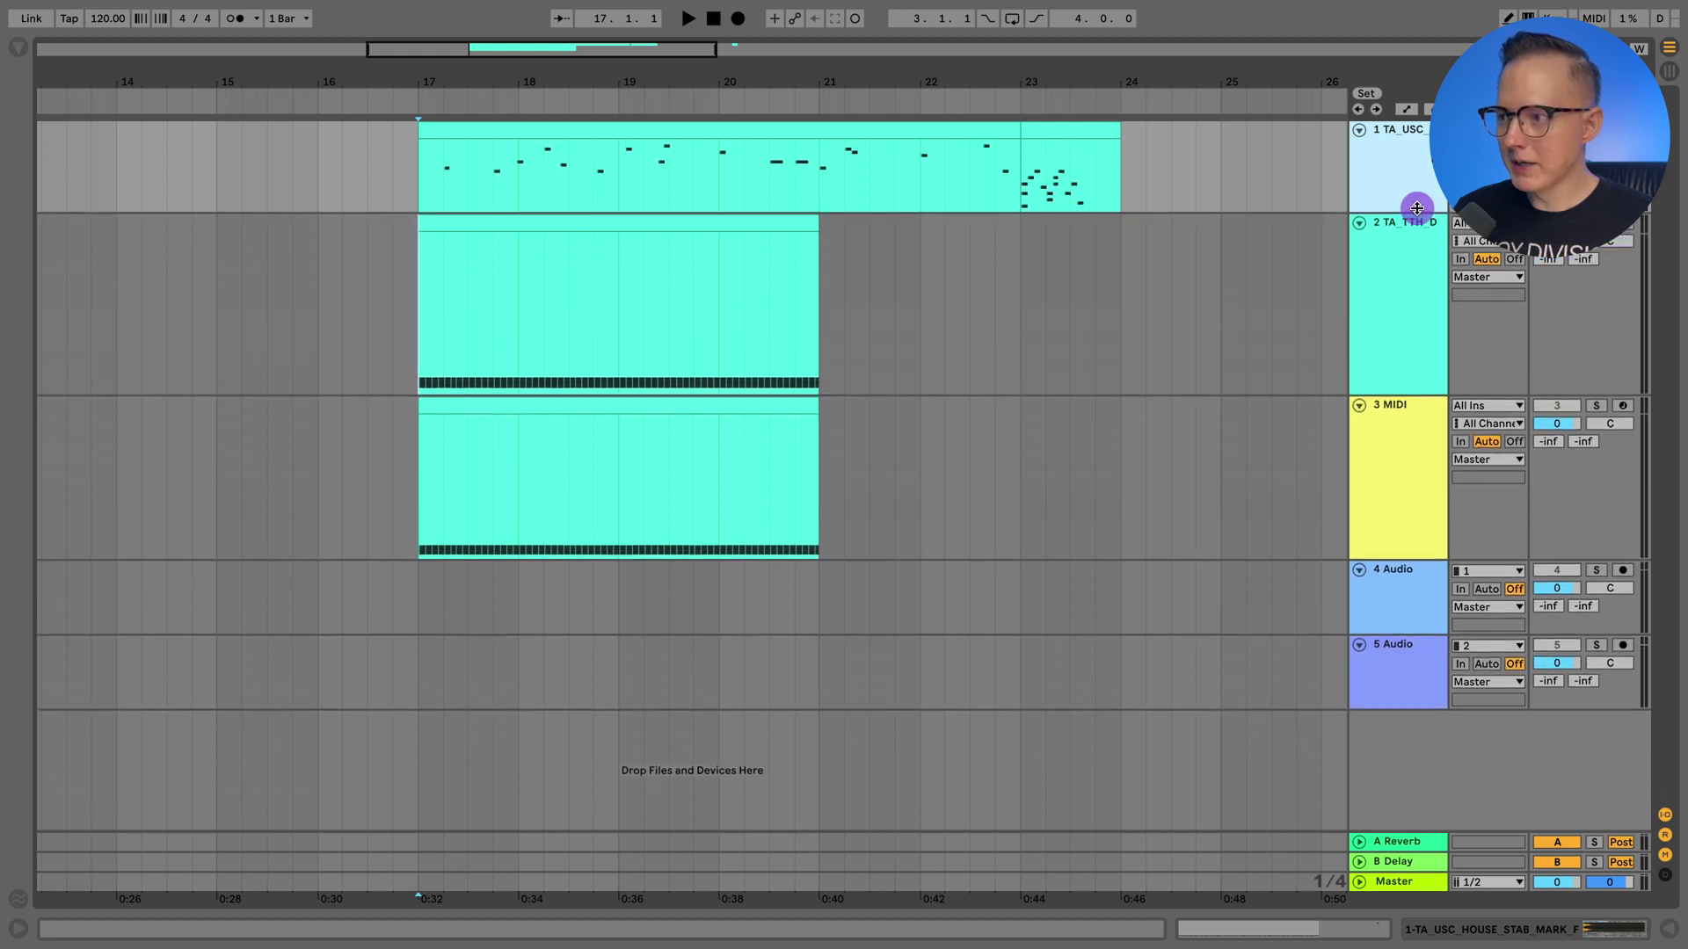
left_click(1407, 248)
key("ctrl+d")
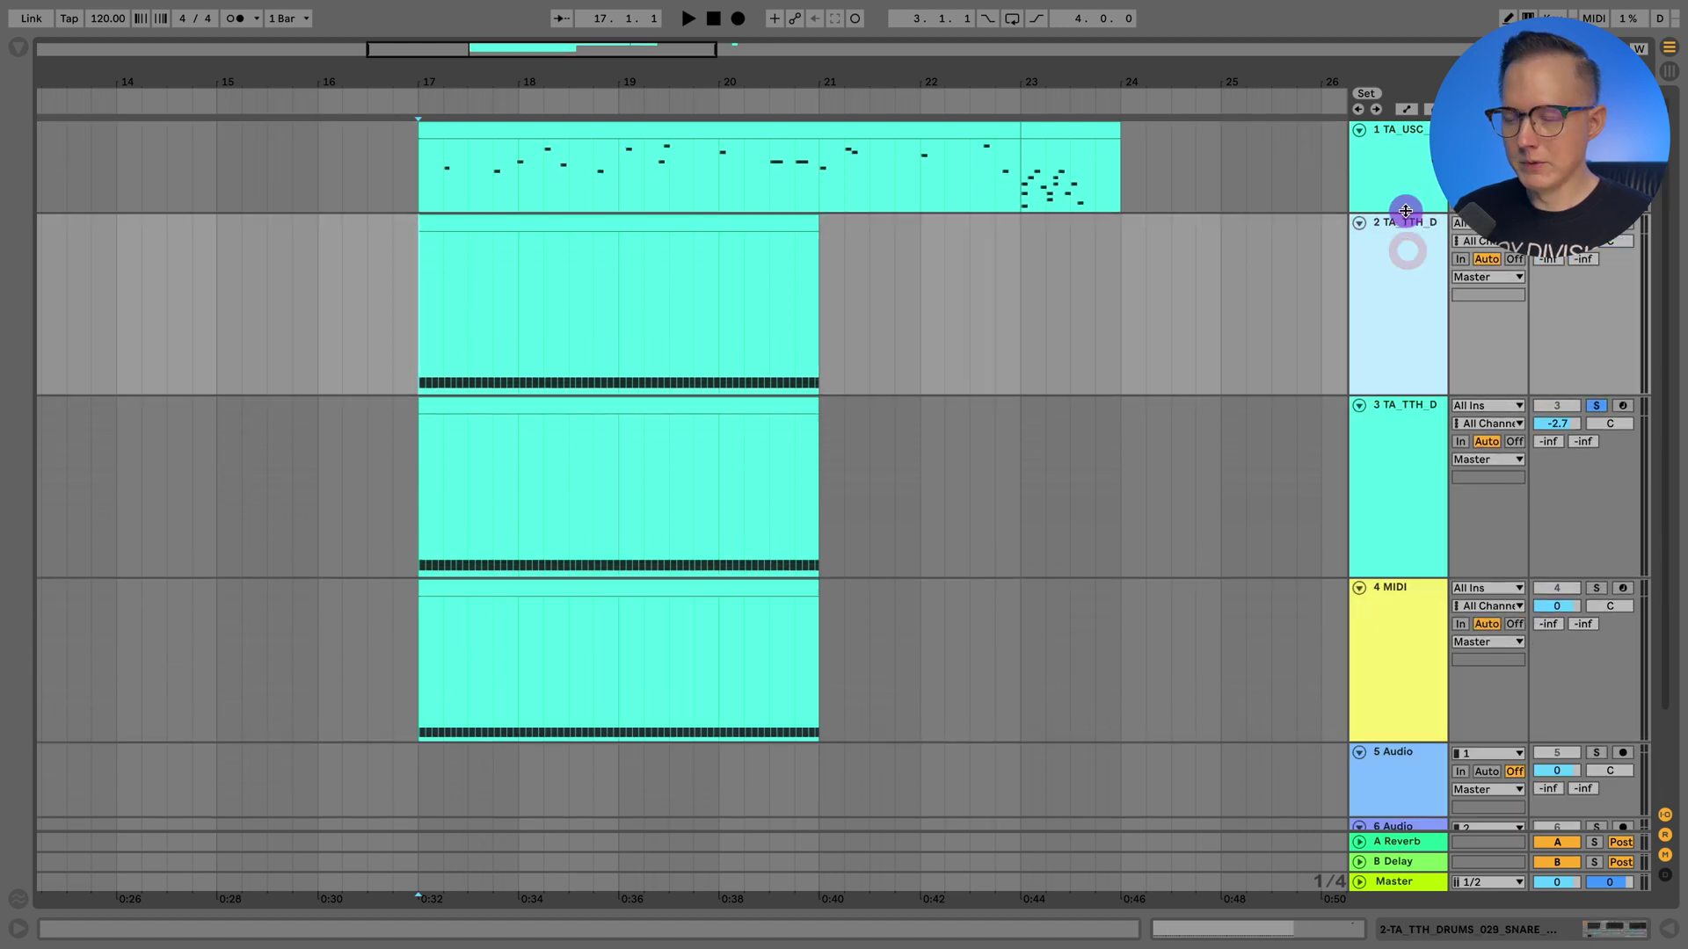
key("ctrl+z")
Resize and fold all arrangement tracks at once, and expand them together to one equal height.
mouse_move(1405, 212)
left_mouse_down()
mouse_move(1404, 262)
mouse_move(1406, 198)
left_mouse_up()
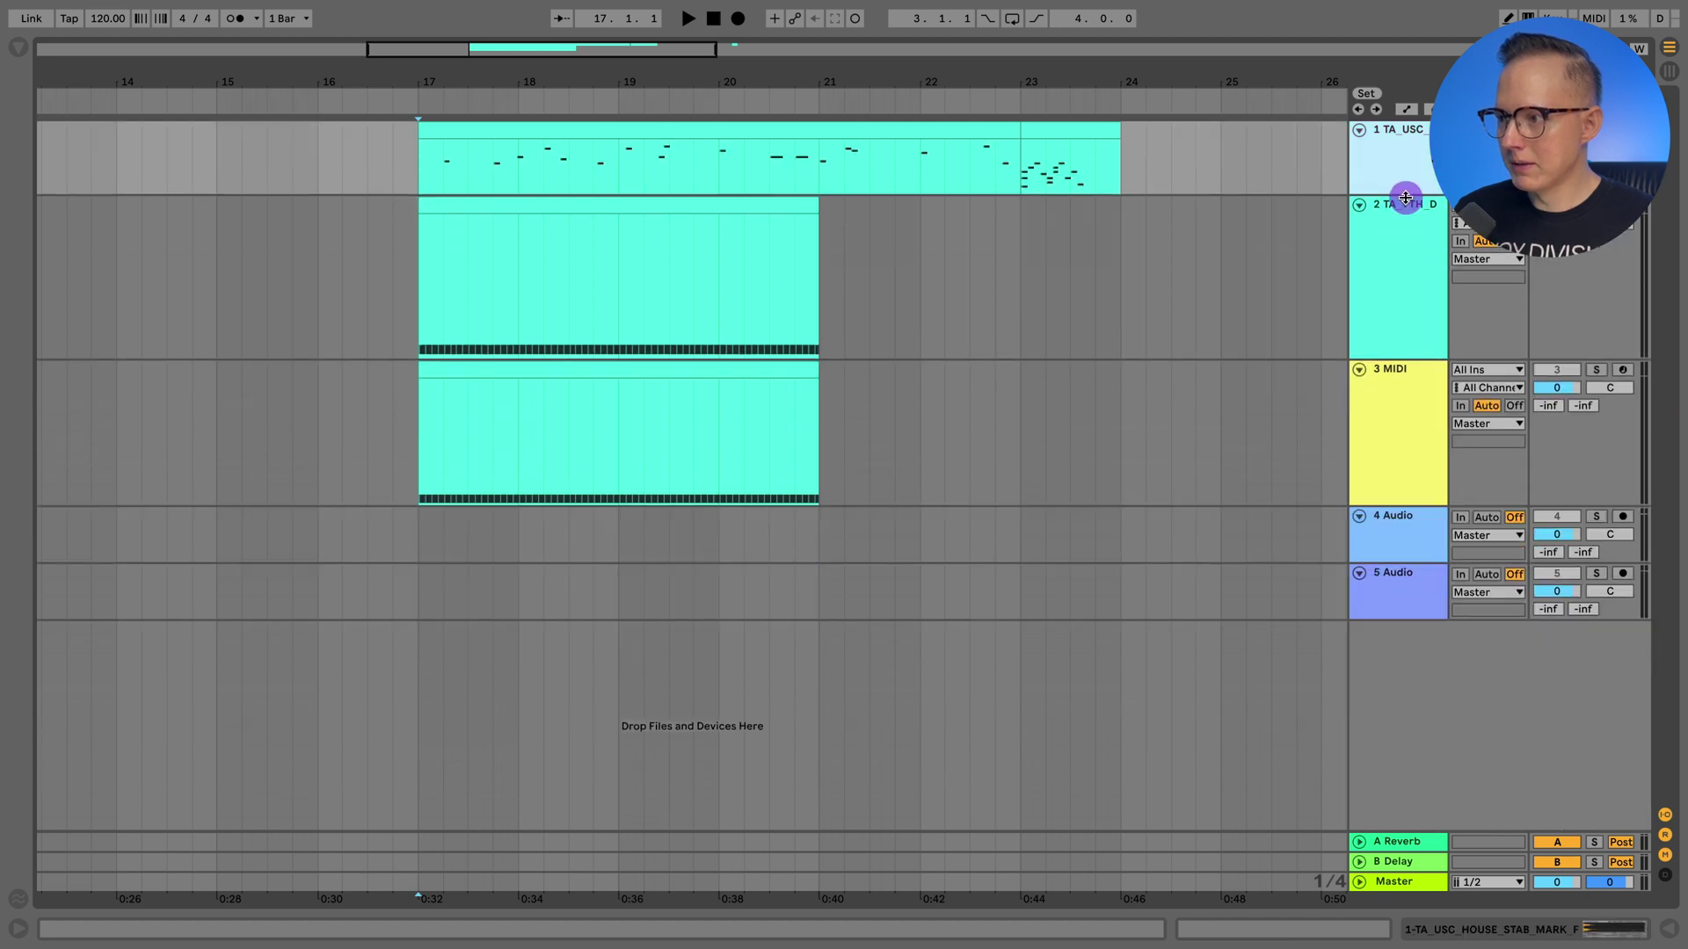
left_click(1358, 131)
left_click(1358, 131)
left_click(1359, 131, "alt")
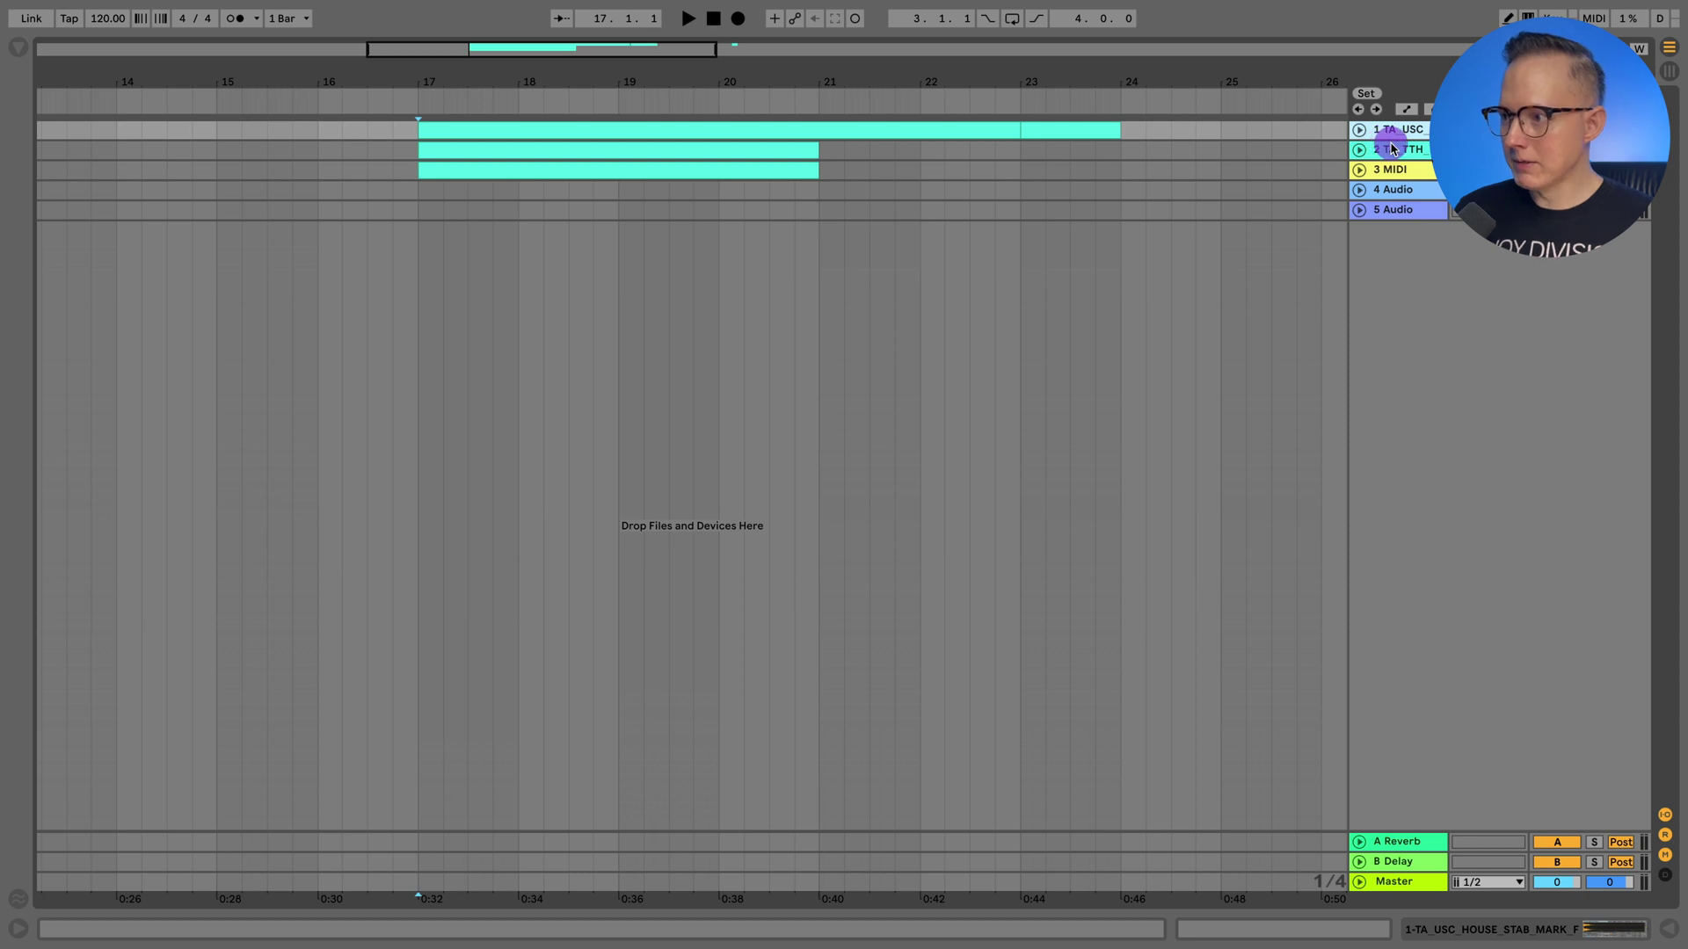
left_click_drag(1391, 145, 1394, 226)
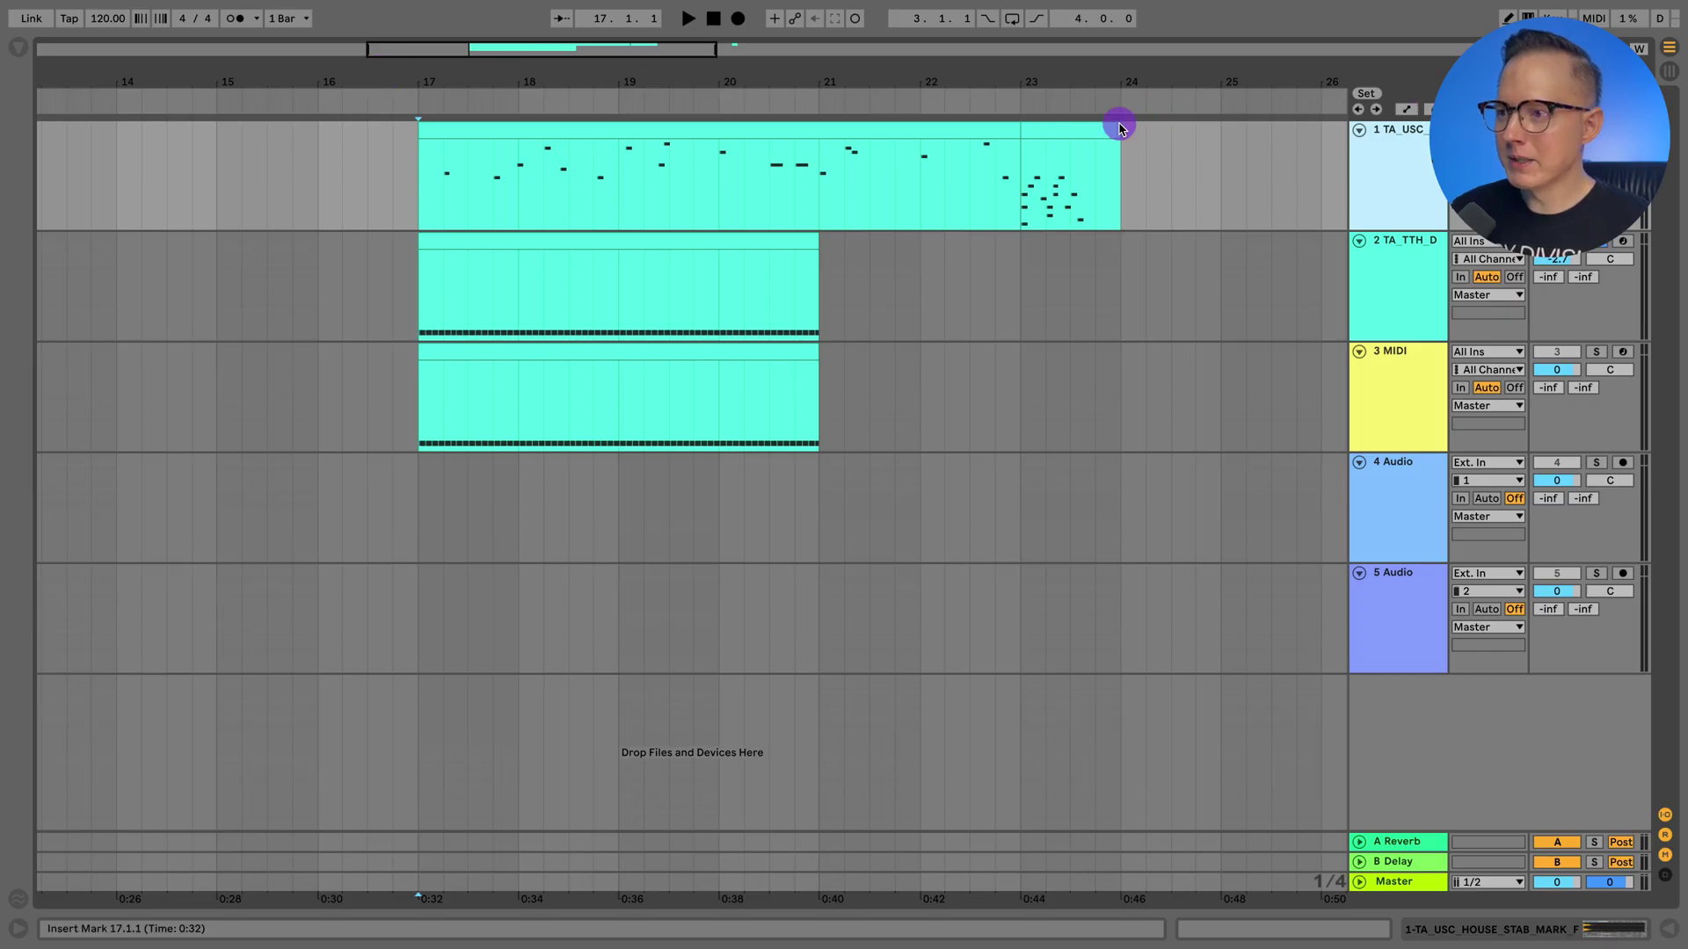
Select the time range from bar 17 to 18.2 on the first track, zoom to that selection and back out.
left_click_drag(411, 193, 532, 186)
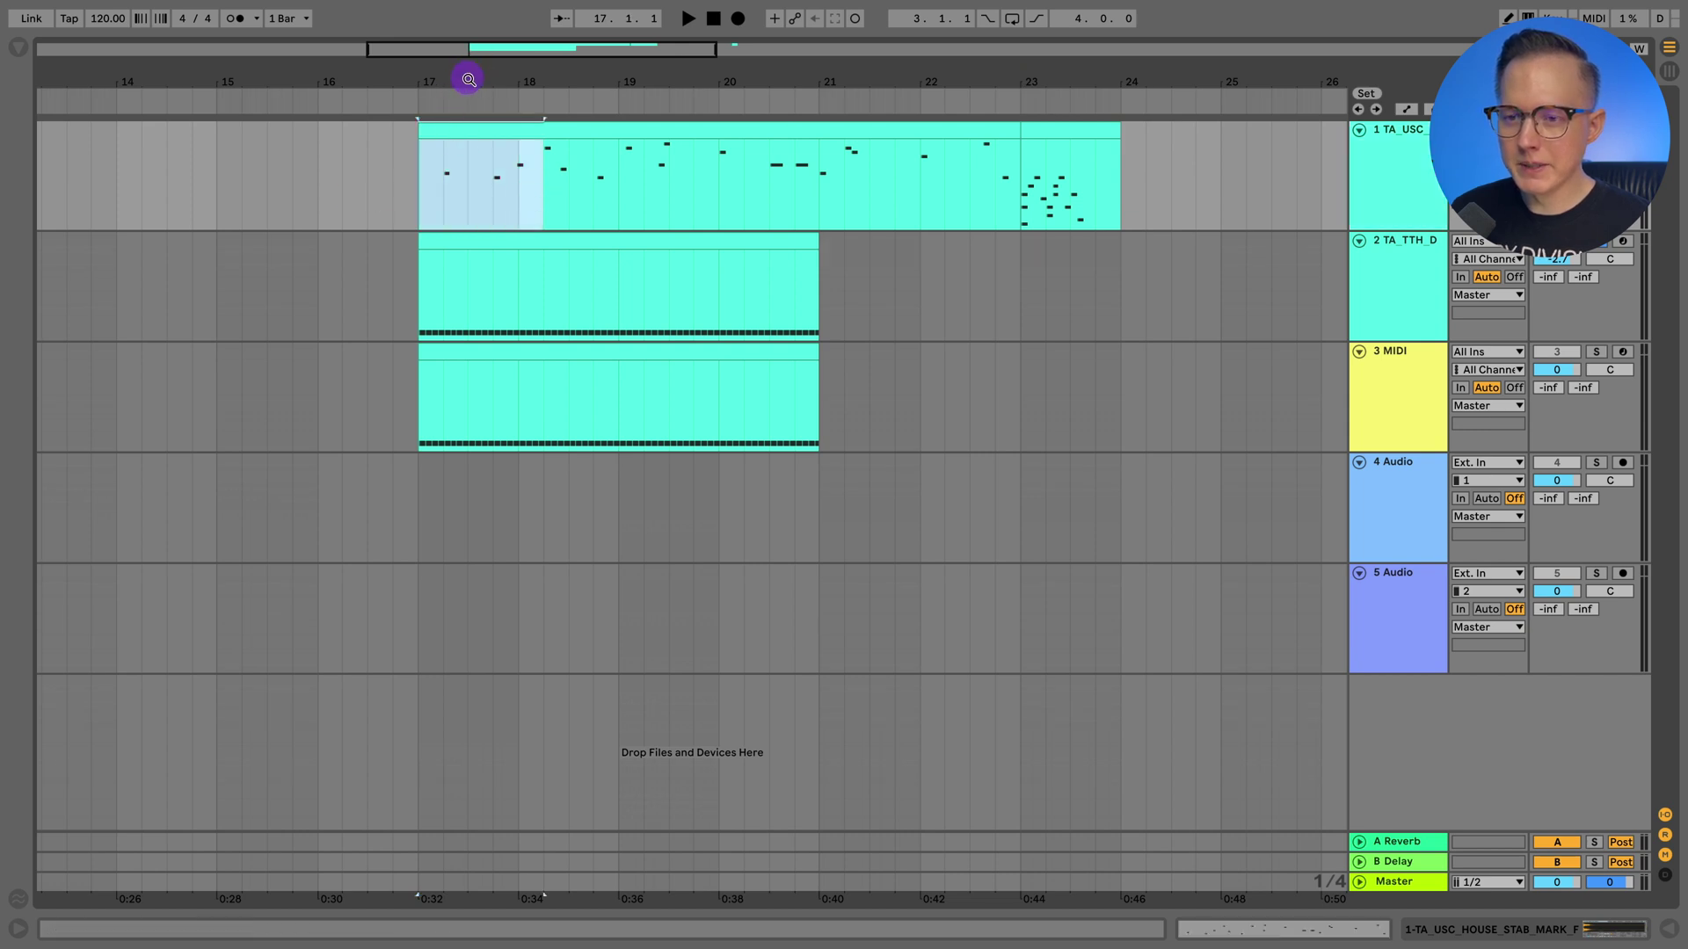
key("z")
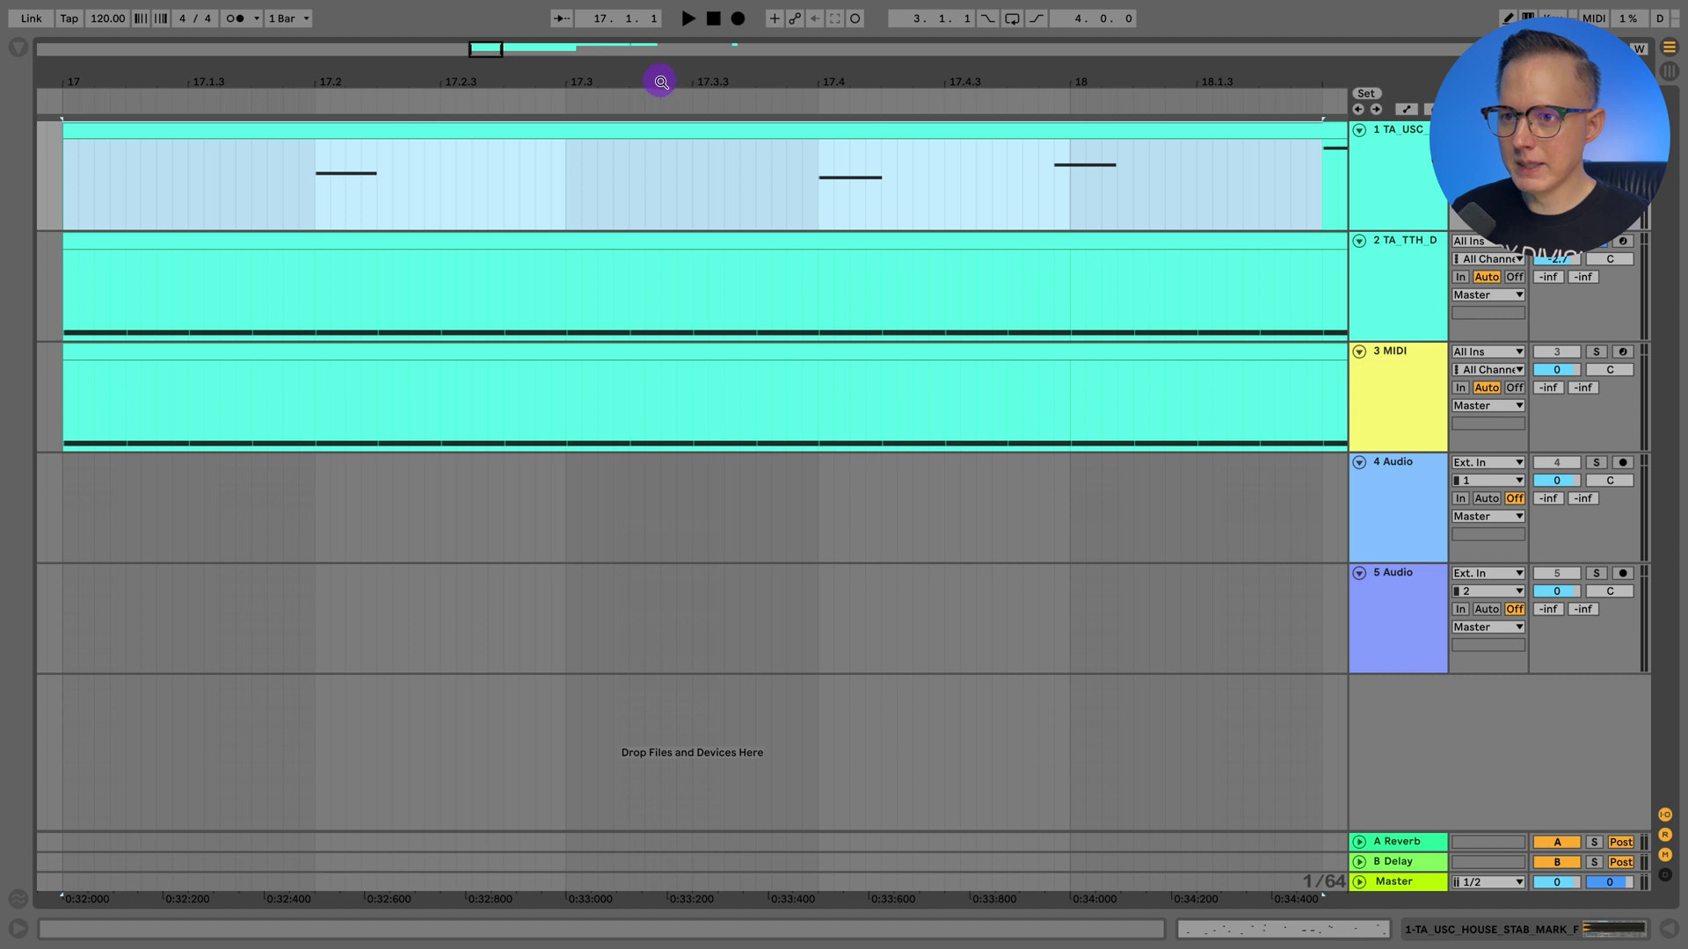
key("x")
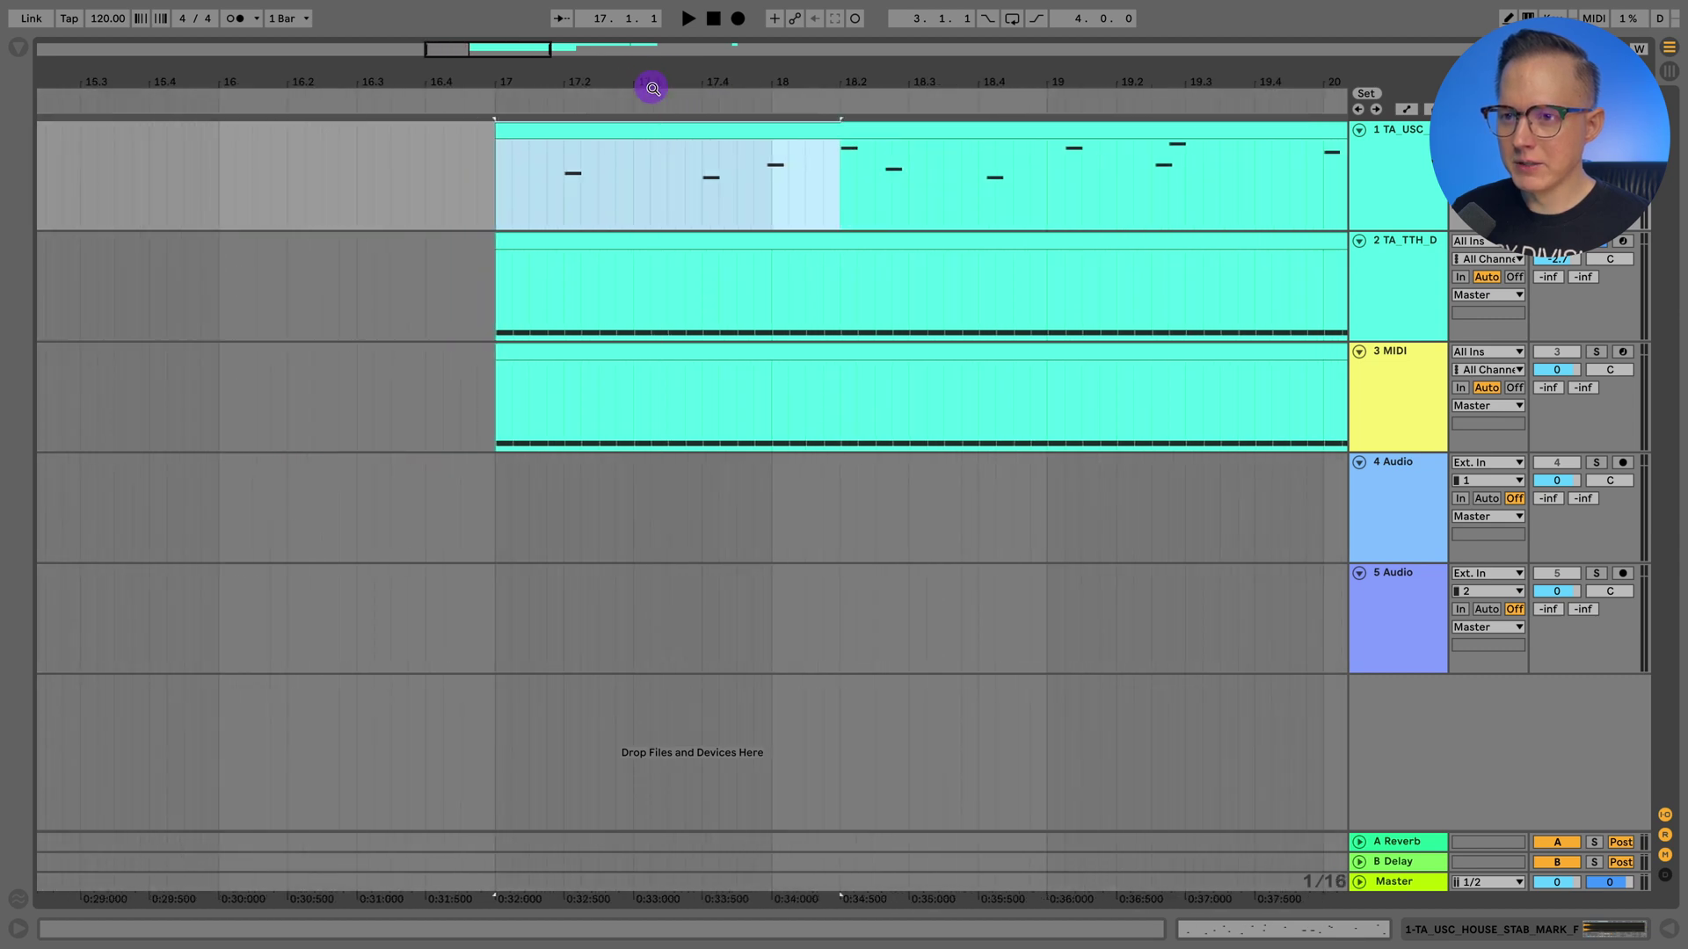
Zoom in and out of the arrangement along the time ruler, and set the insert marker at 18.1.3 on the first track.
key("z")
left_click_drag(676, 76, 722, 158)
double_click(713, 74)
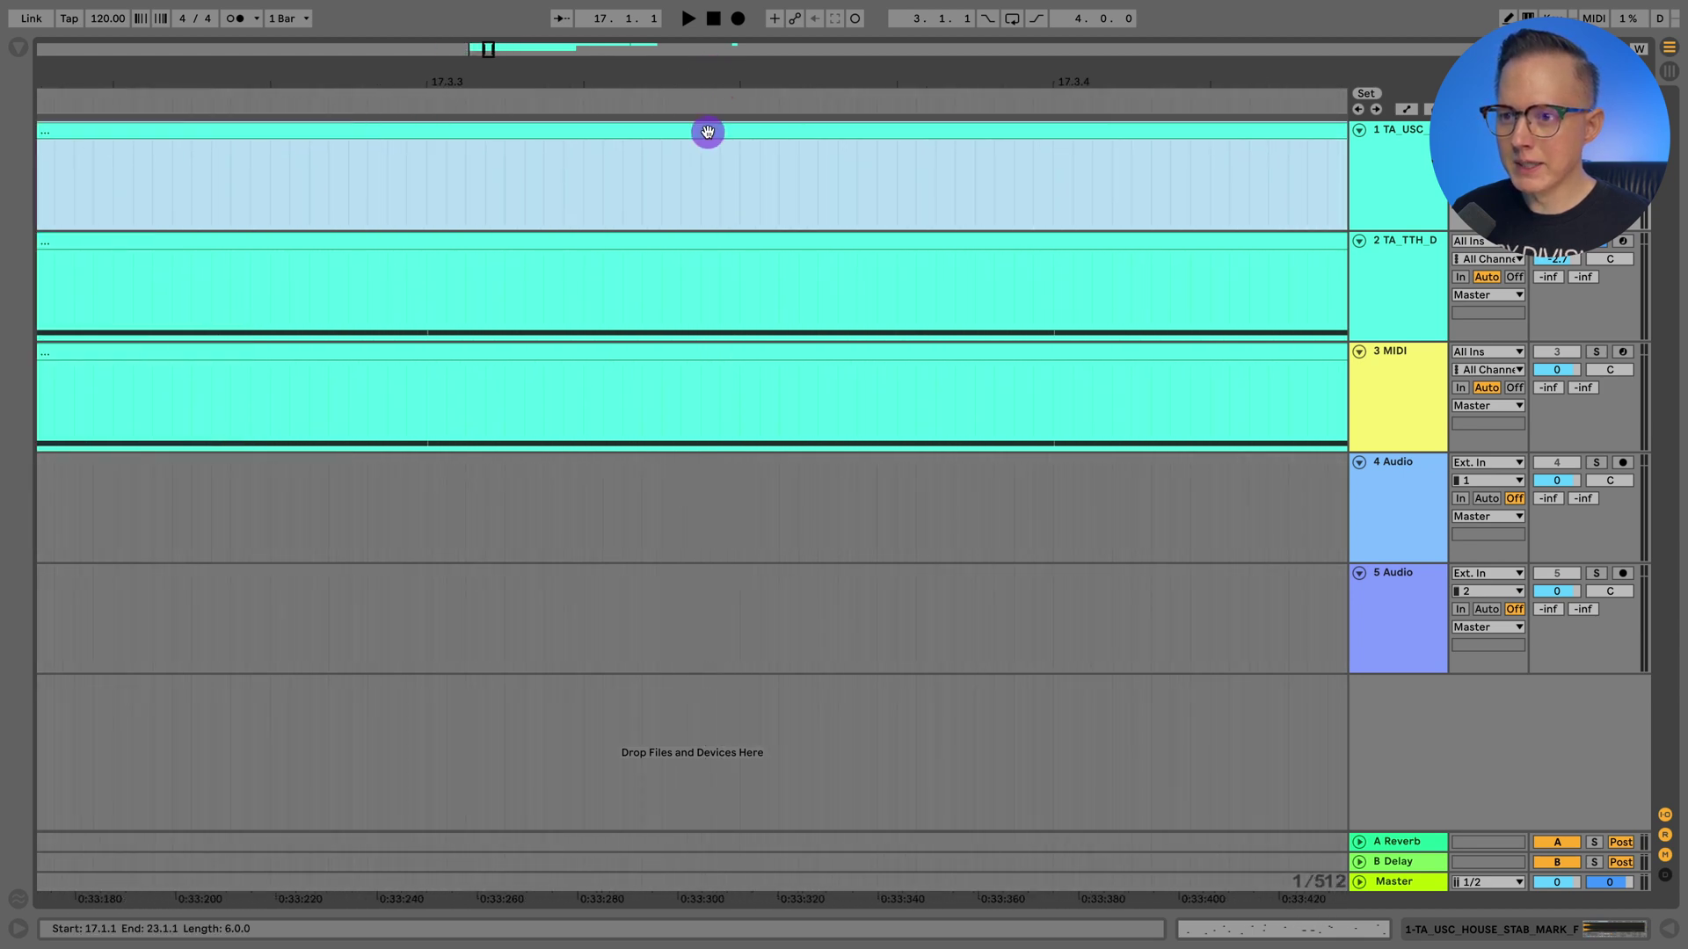
key("z")
mouse_move(698, 87)
left_mouse_down()
mouse_move(698, 40)
mouse_move(744, 68)
mouse_move(742, 16)
mouse_move(644, 69)
mouse_move(674, 77)
mouse_move(690, 117)
left_mouse_up()
double_click(645, 75)
left_click(776, 139)
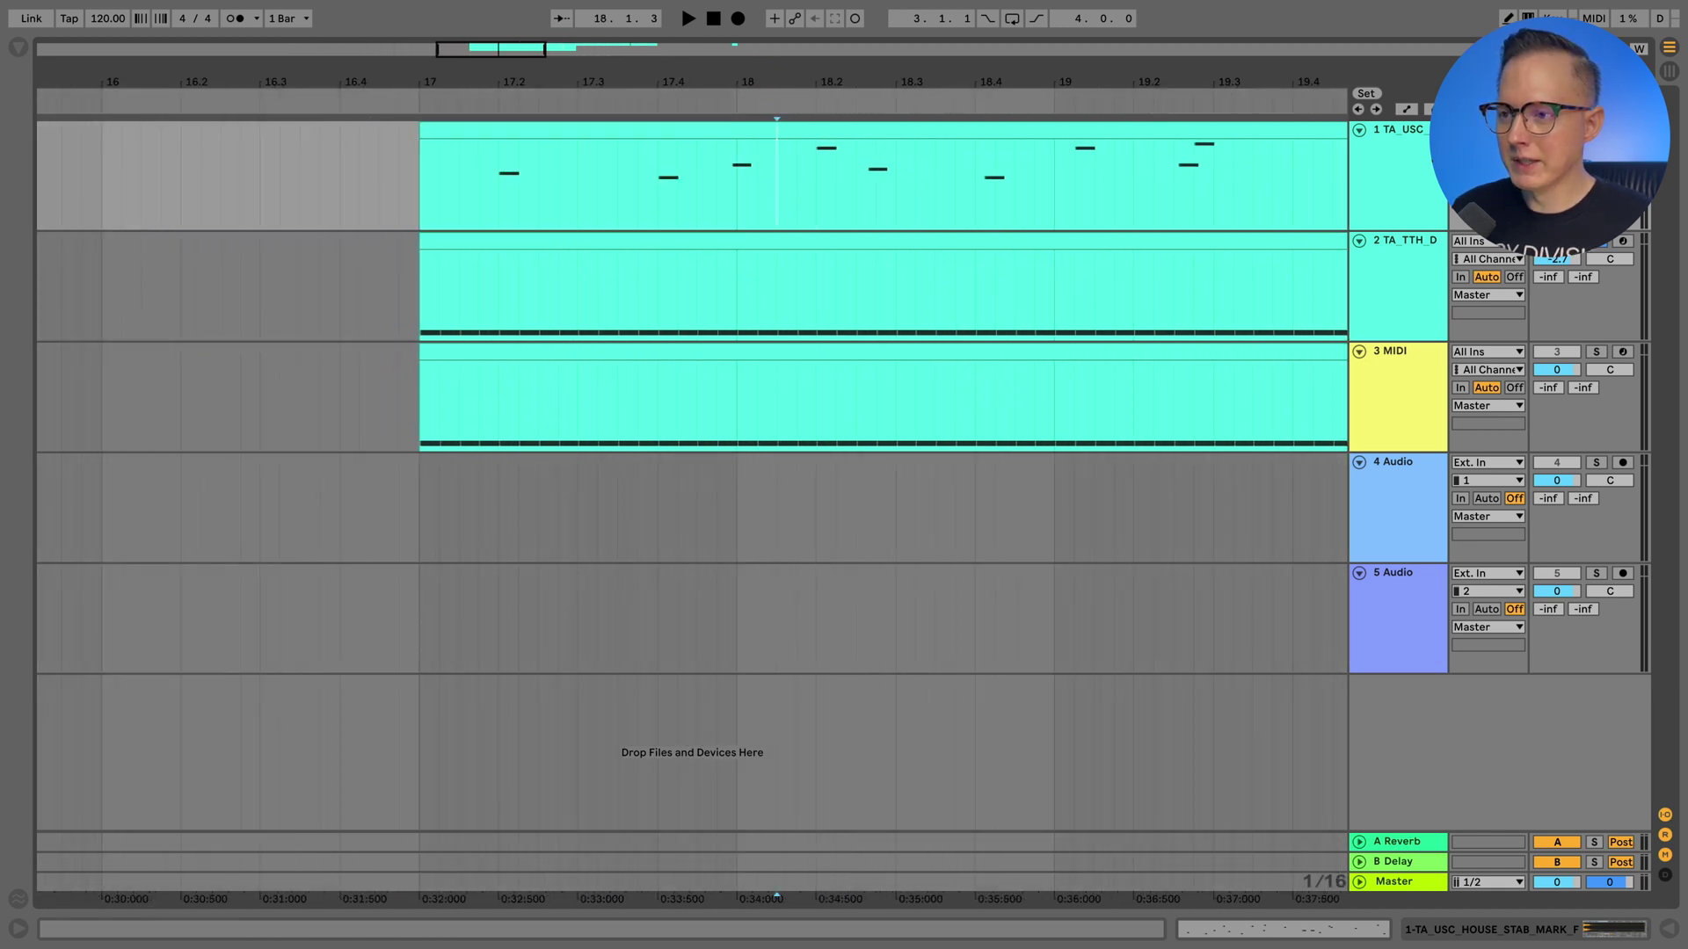
Zoom to a short time selection starting at bar 21 in the first track's clip, and zoom back out.
left_click_drag(768, 76, 767, 46)
left_click(1190, 226)
left_click_drag(1046, 204, 1269, 196)
left_click(1074, 186)
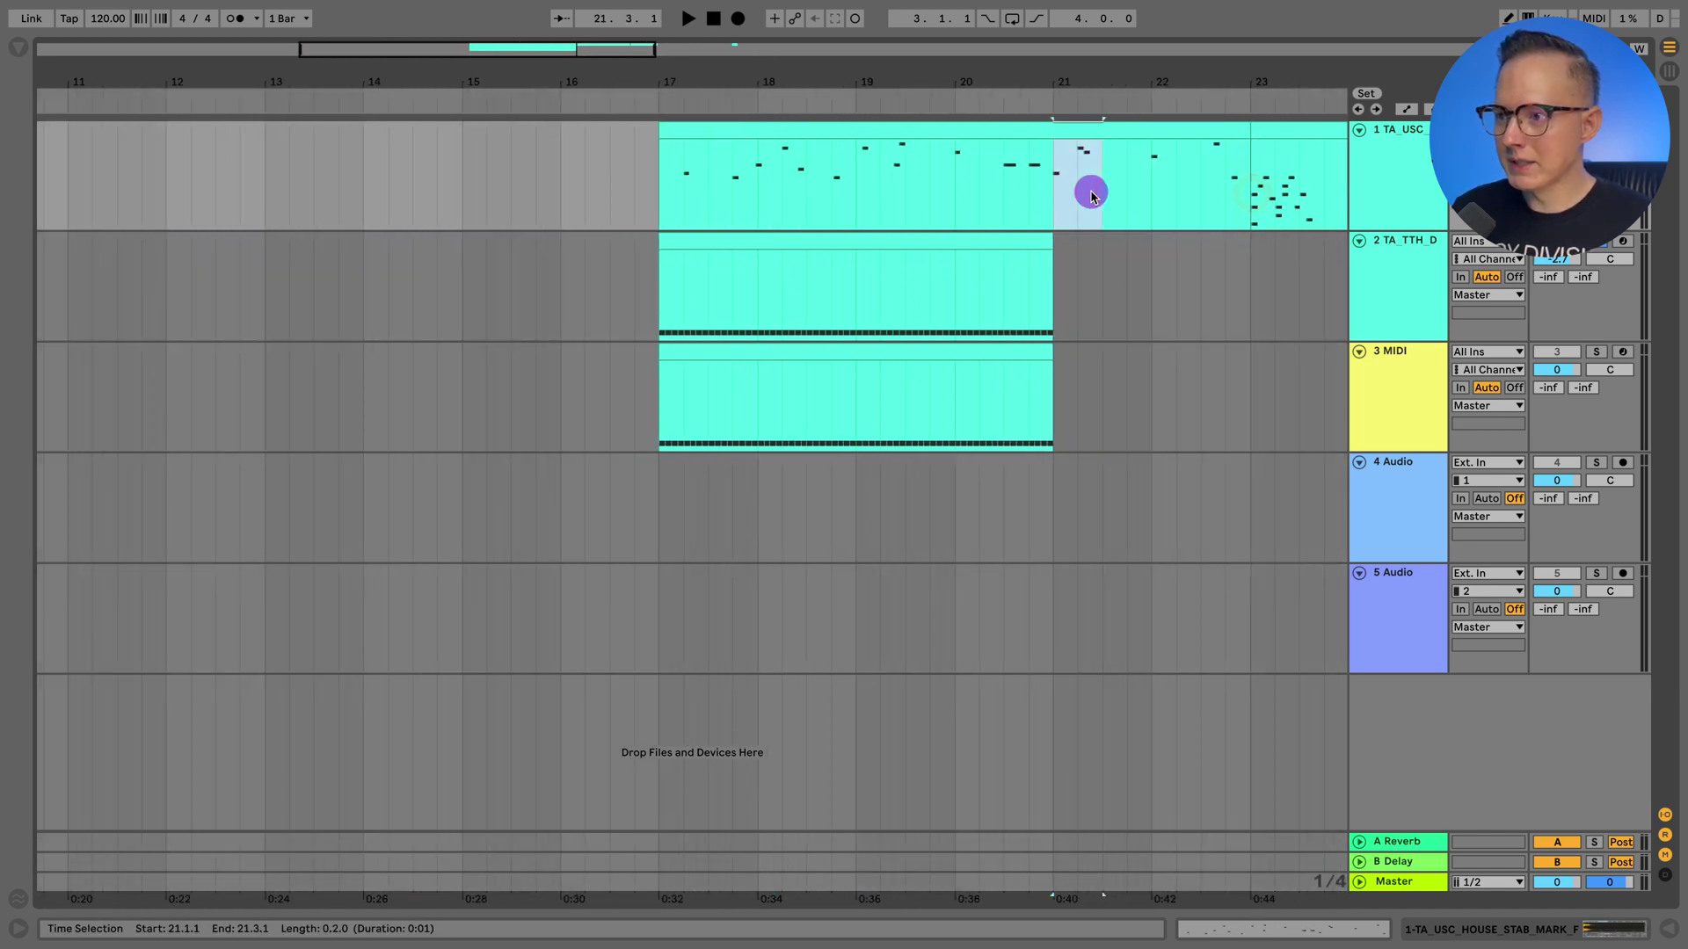
key("z")
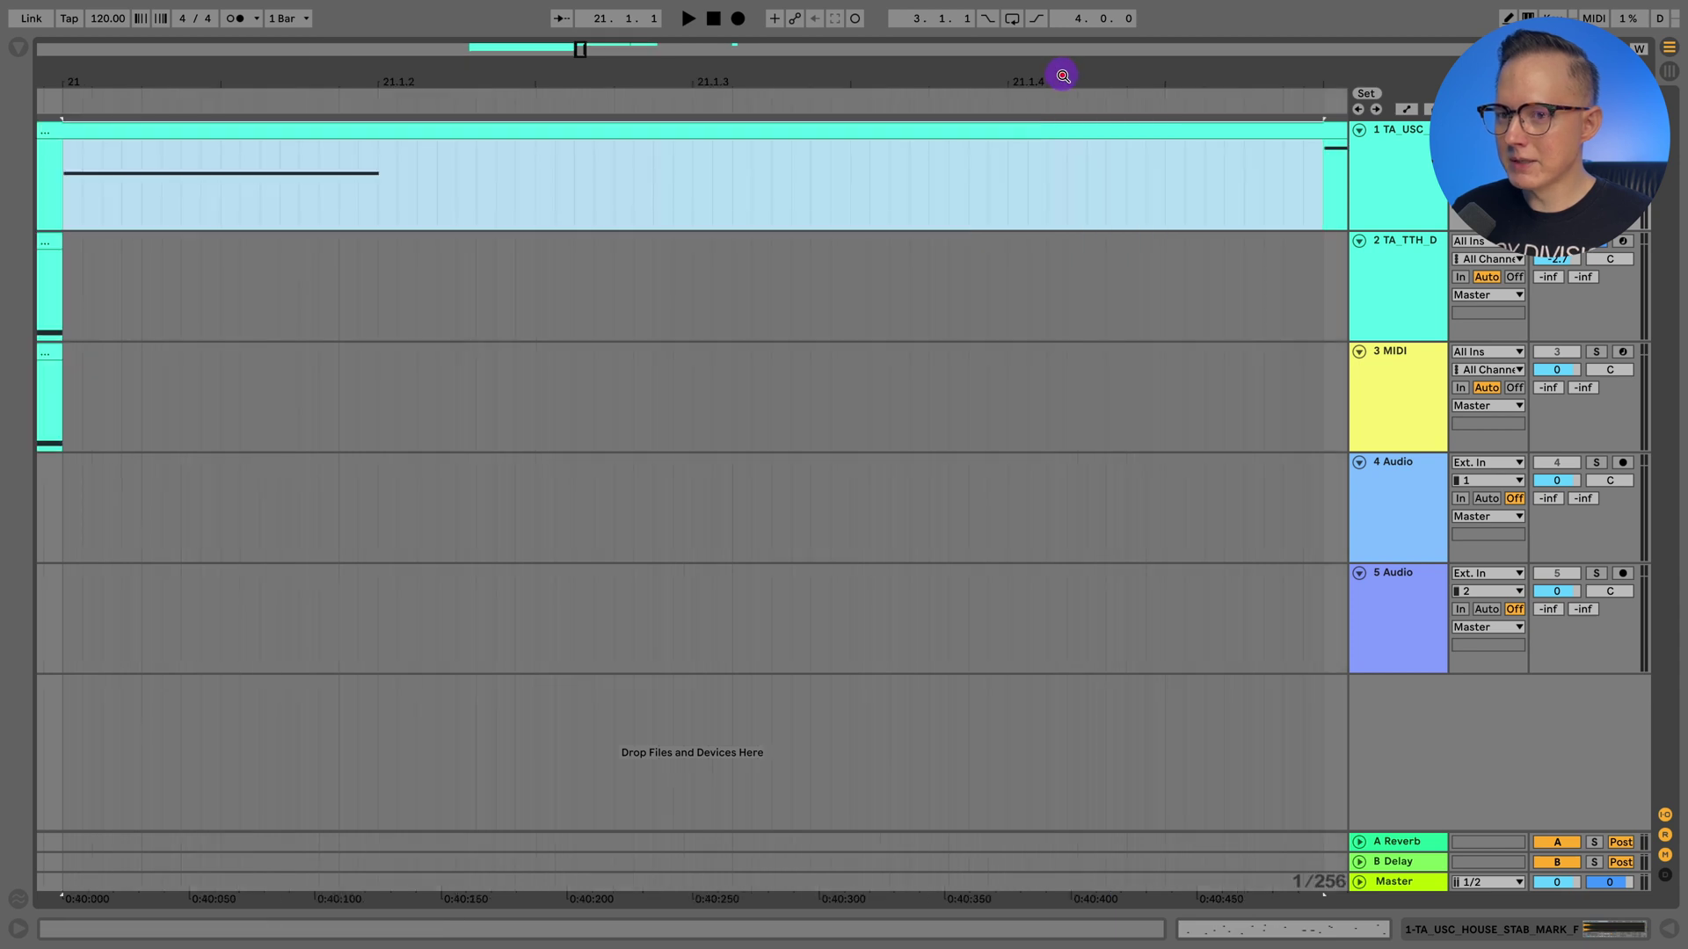
left_click_drag(1029, 89, 1029, 40)
left_click(984, 187)
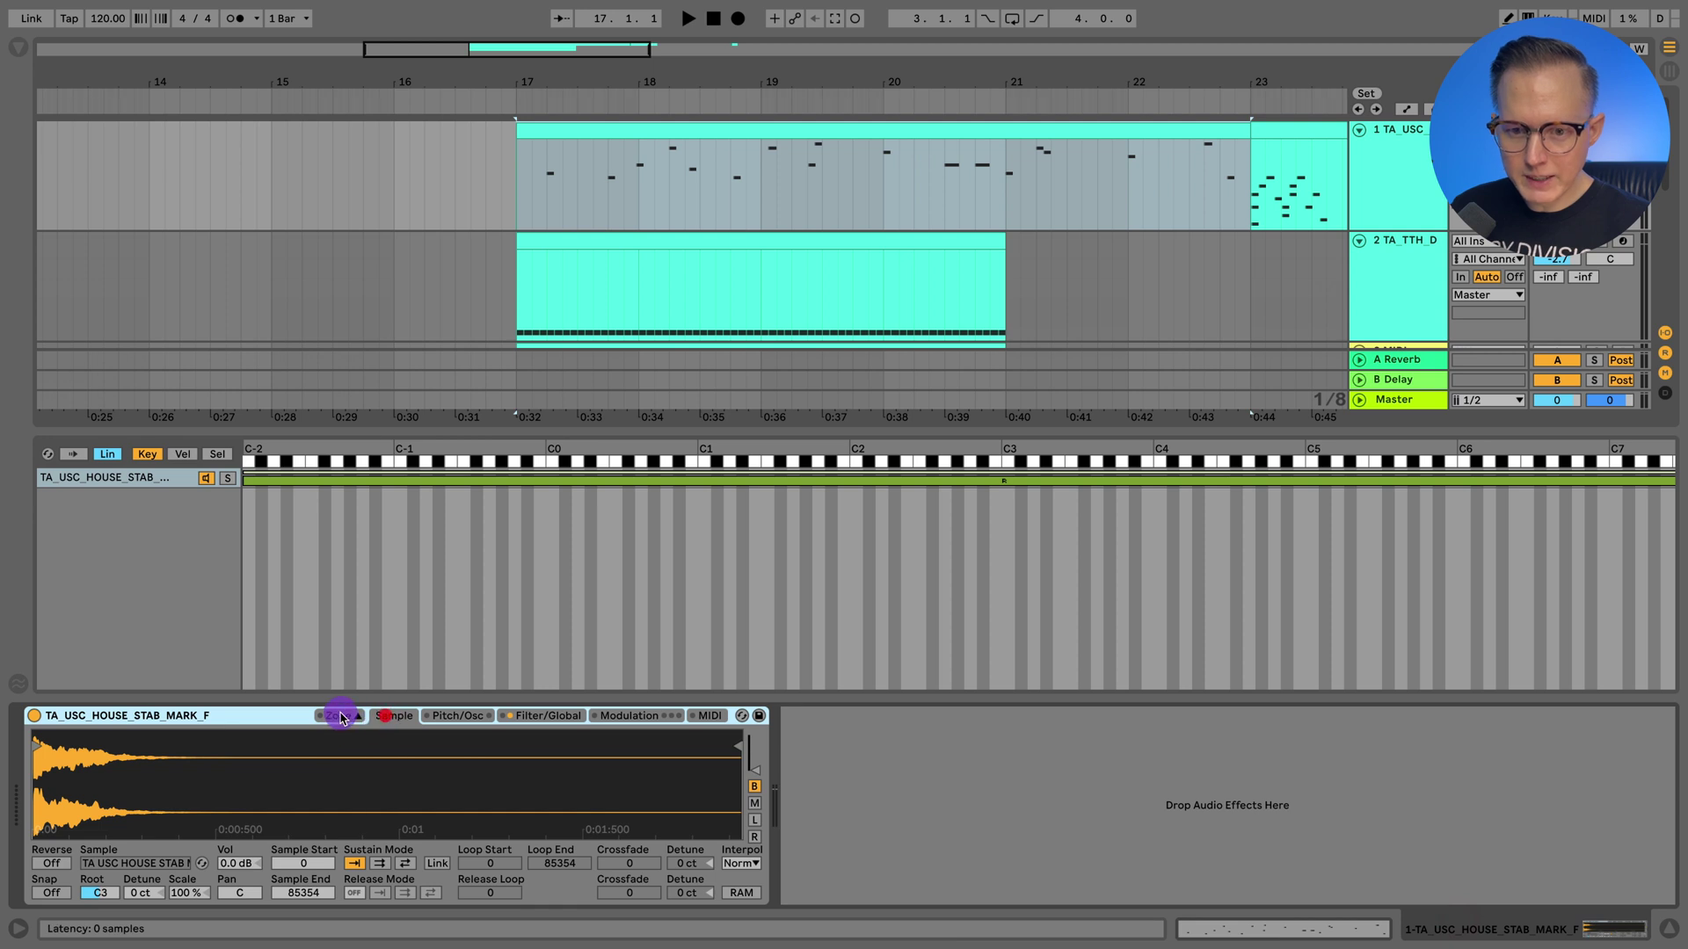
Show the Zone editor of the house stab Sampler with the sample's full key zone.
left_click(355, 716)
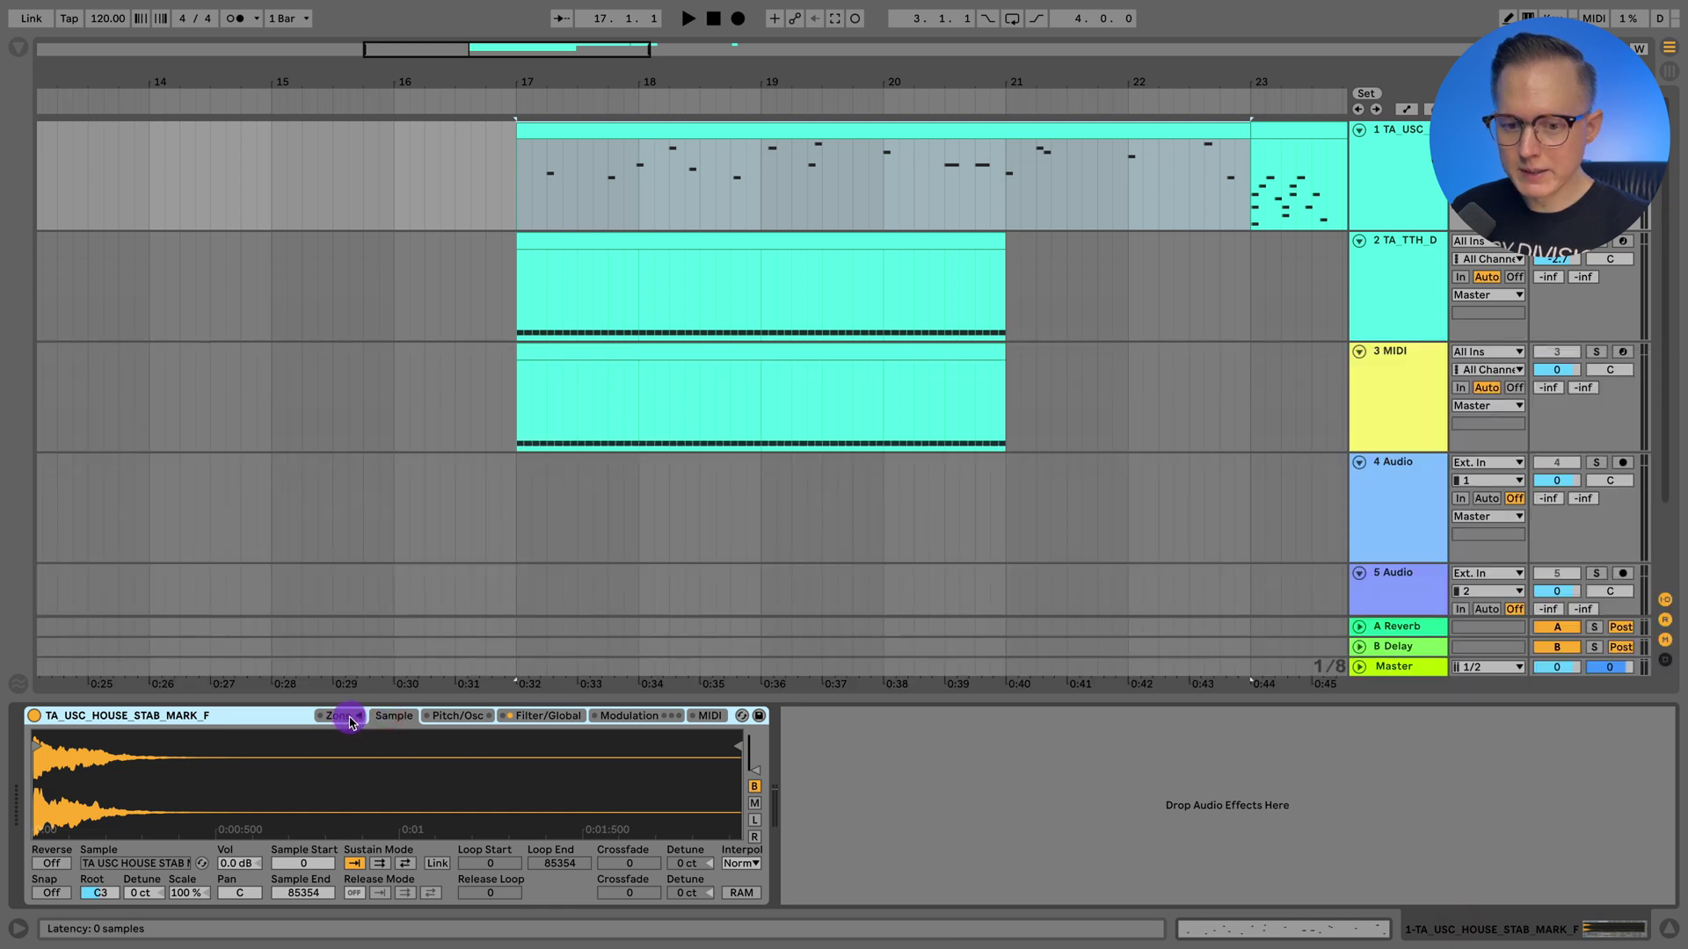
left_click(347, 718)
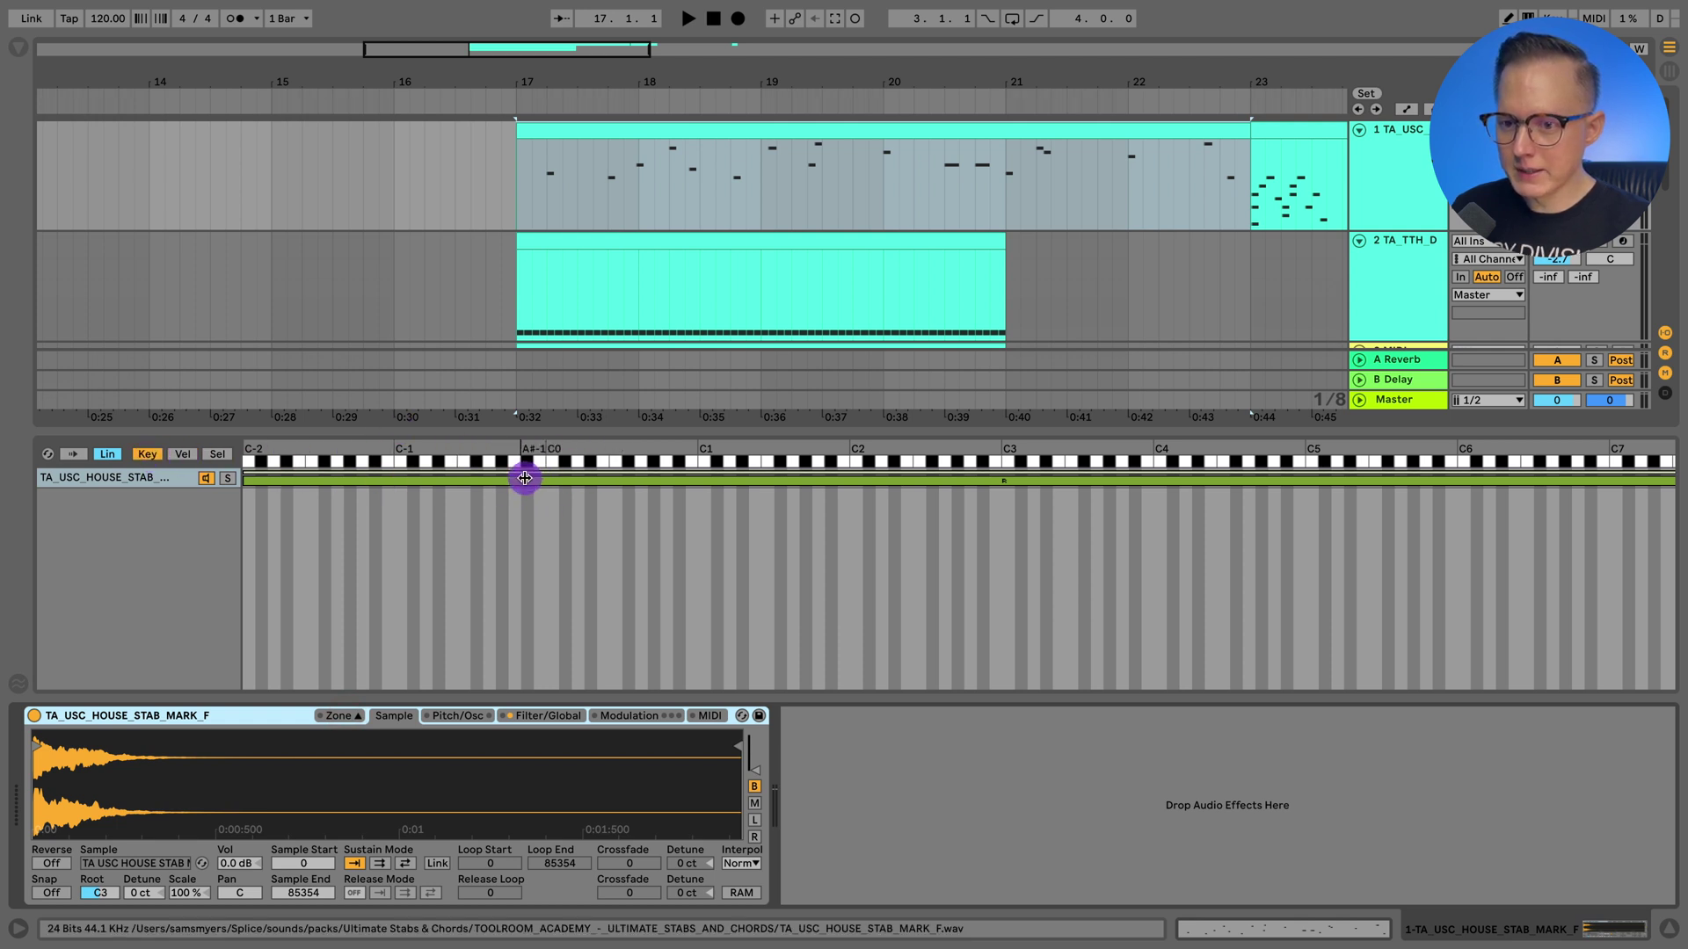
mouse_move(245, 480)
left_mouse_down()
mouse_move(553, 486)
mouse_move(246, 480)
left_mouse_up()
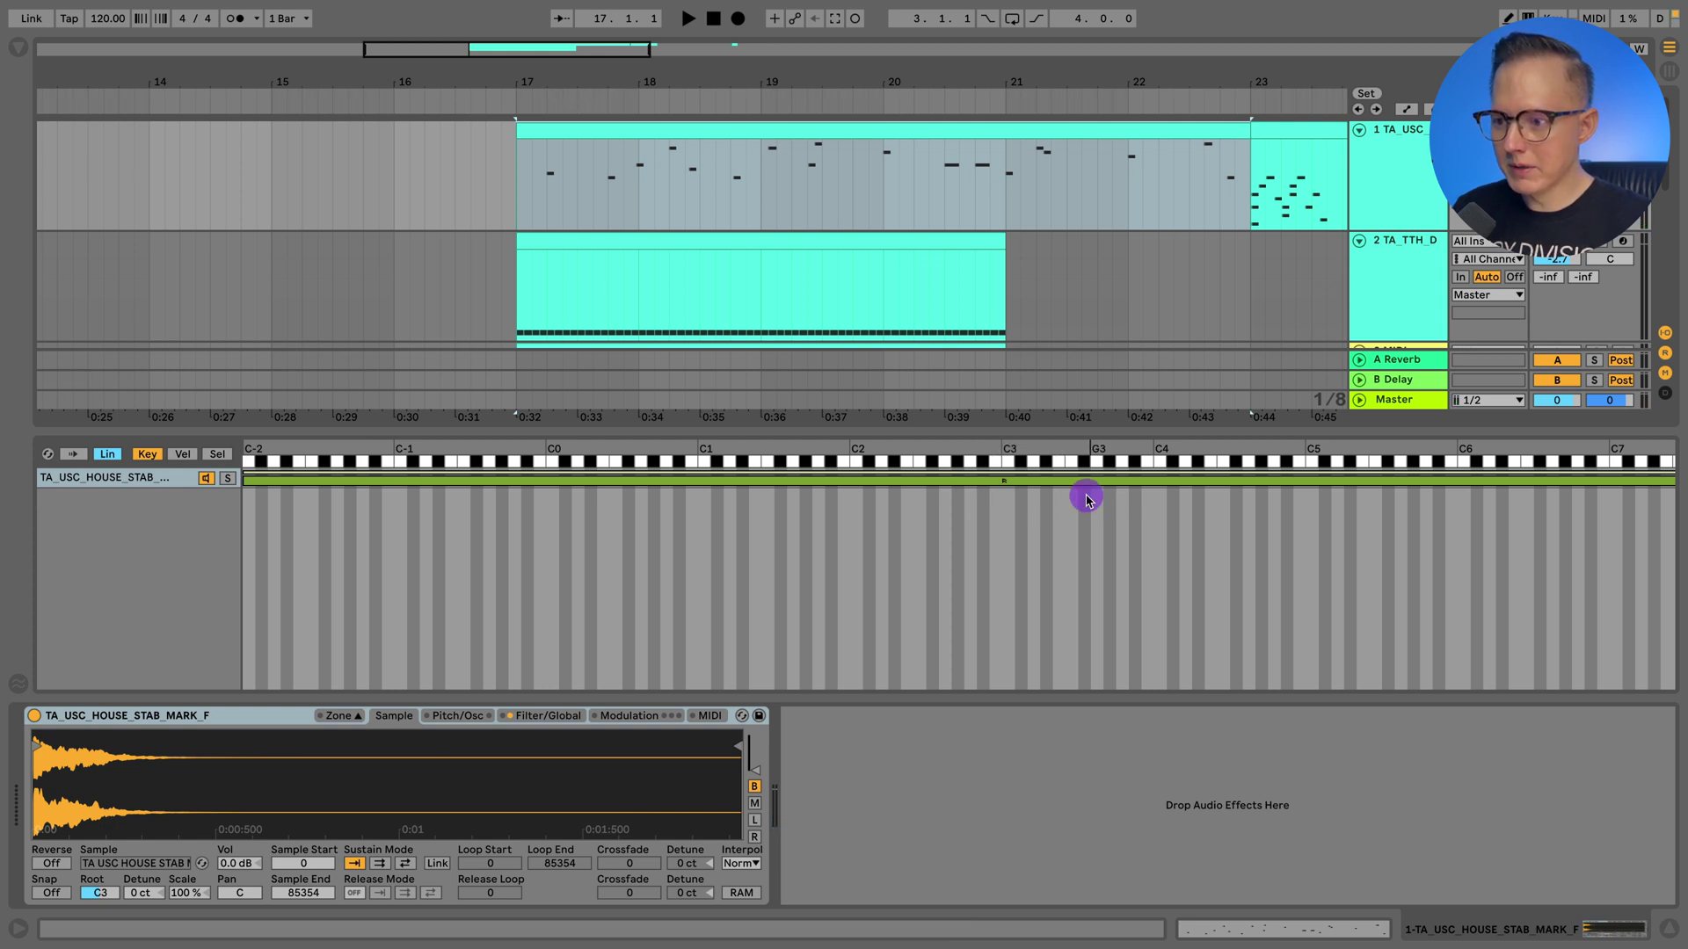
Try to narrow the house stab sample's key zone to a single key just below C3, and undo it.
double_click(970, 485)
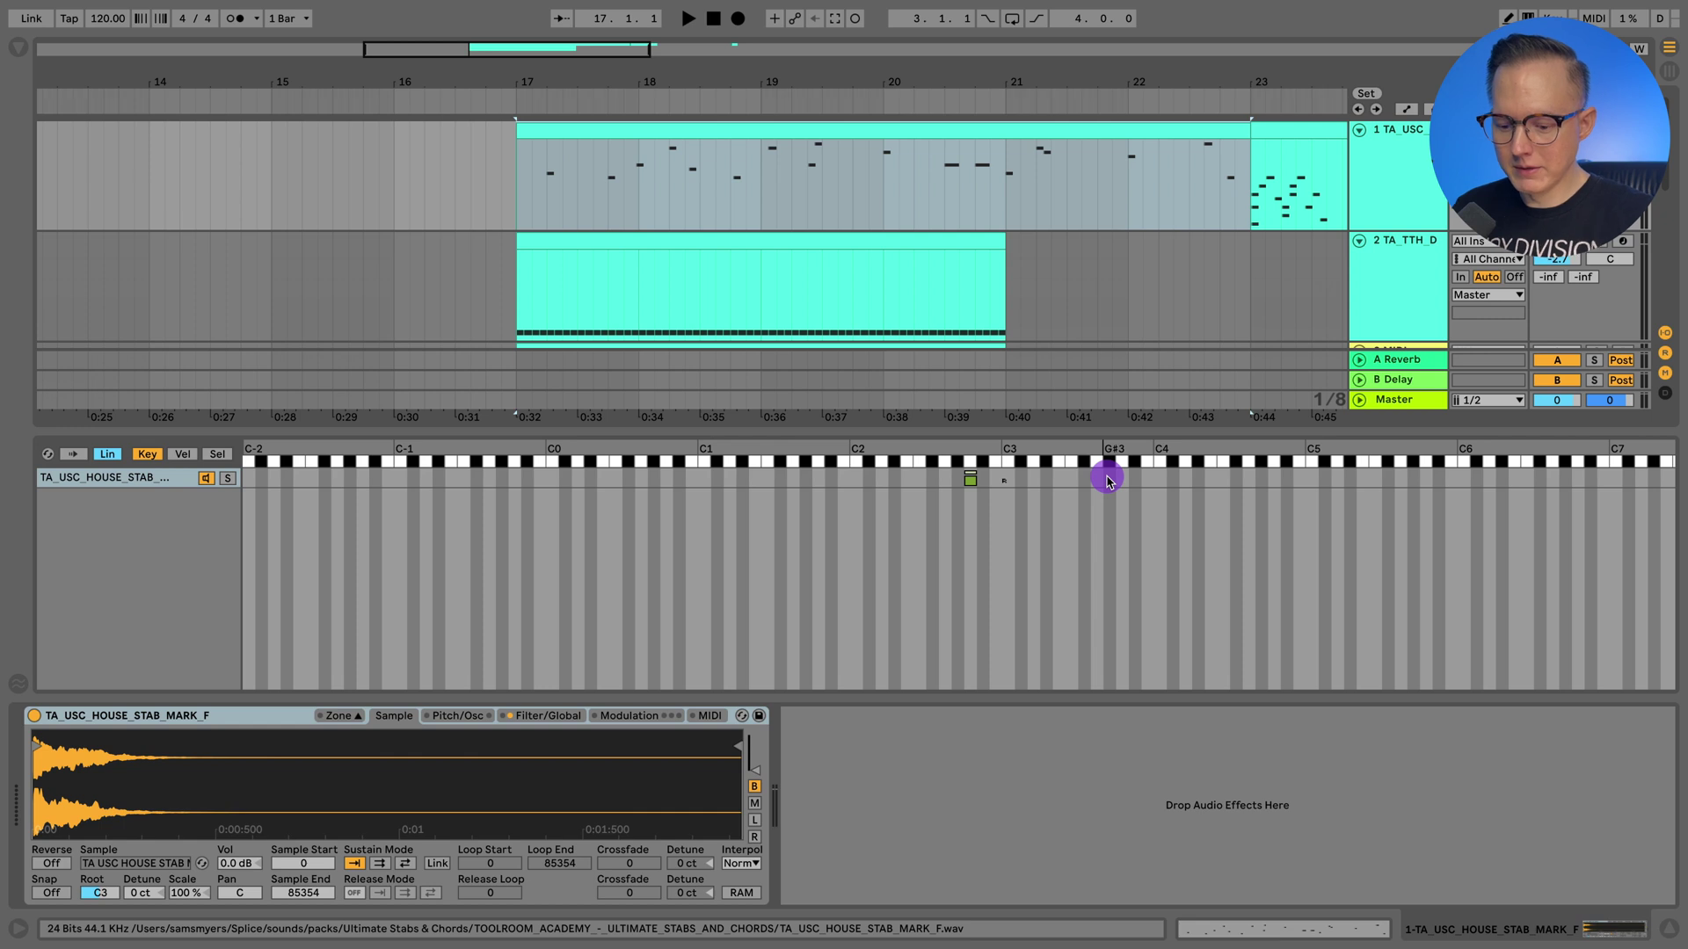
left_click(969, 481)
key("super+z")
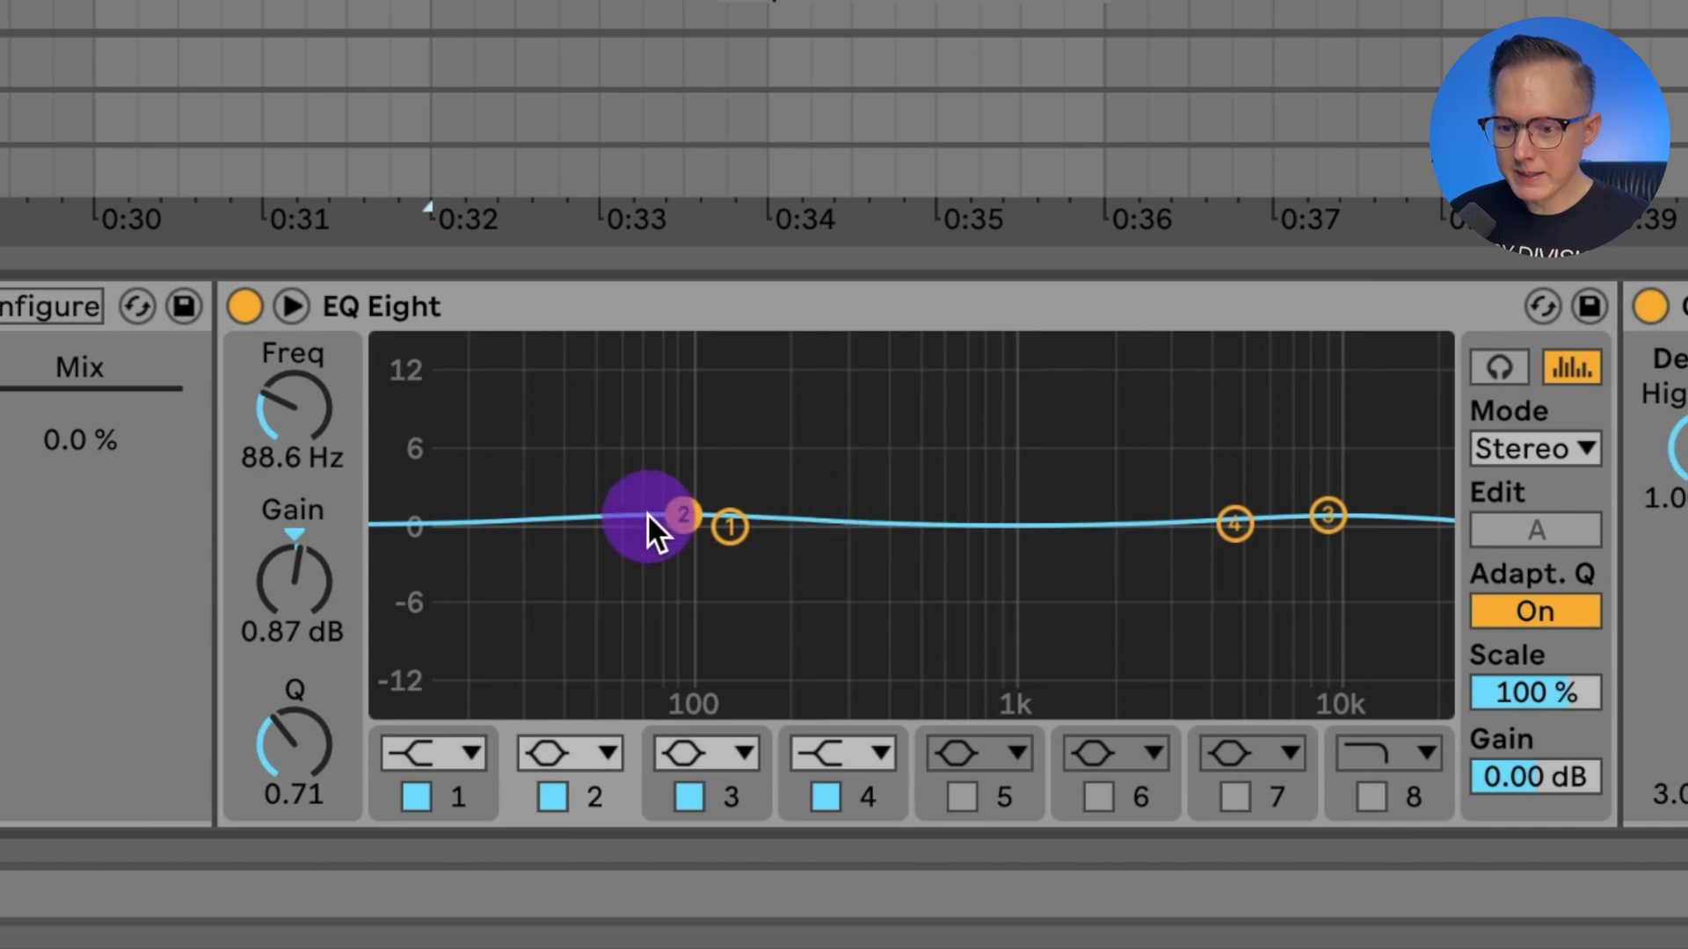
Raise EQ Eight's band 2, move band 4 to 445 Hz and 7.56 dB, and change band 4 to a bell filter.
left_click_drag(647, 513, 709, 479)
left_click_drag(1233, 520, 905, 437)
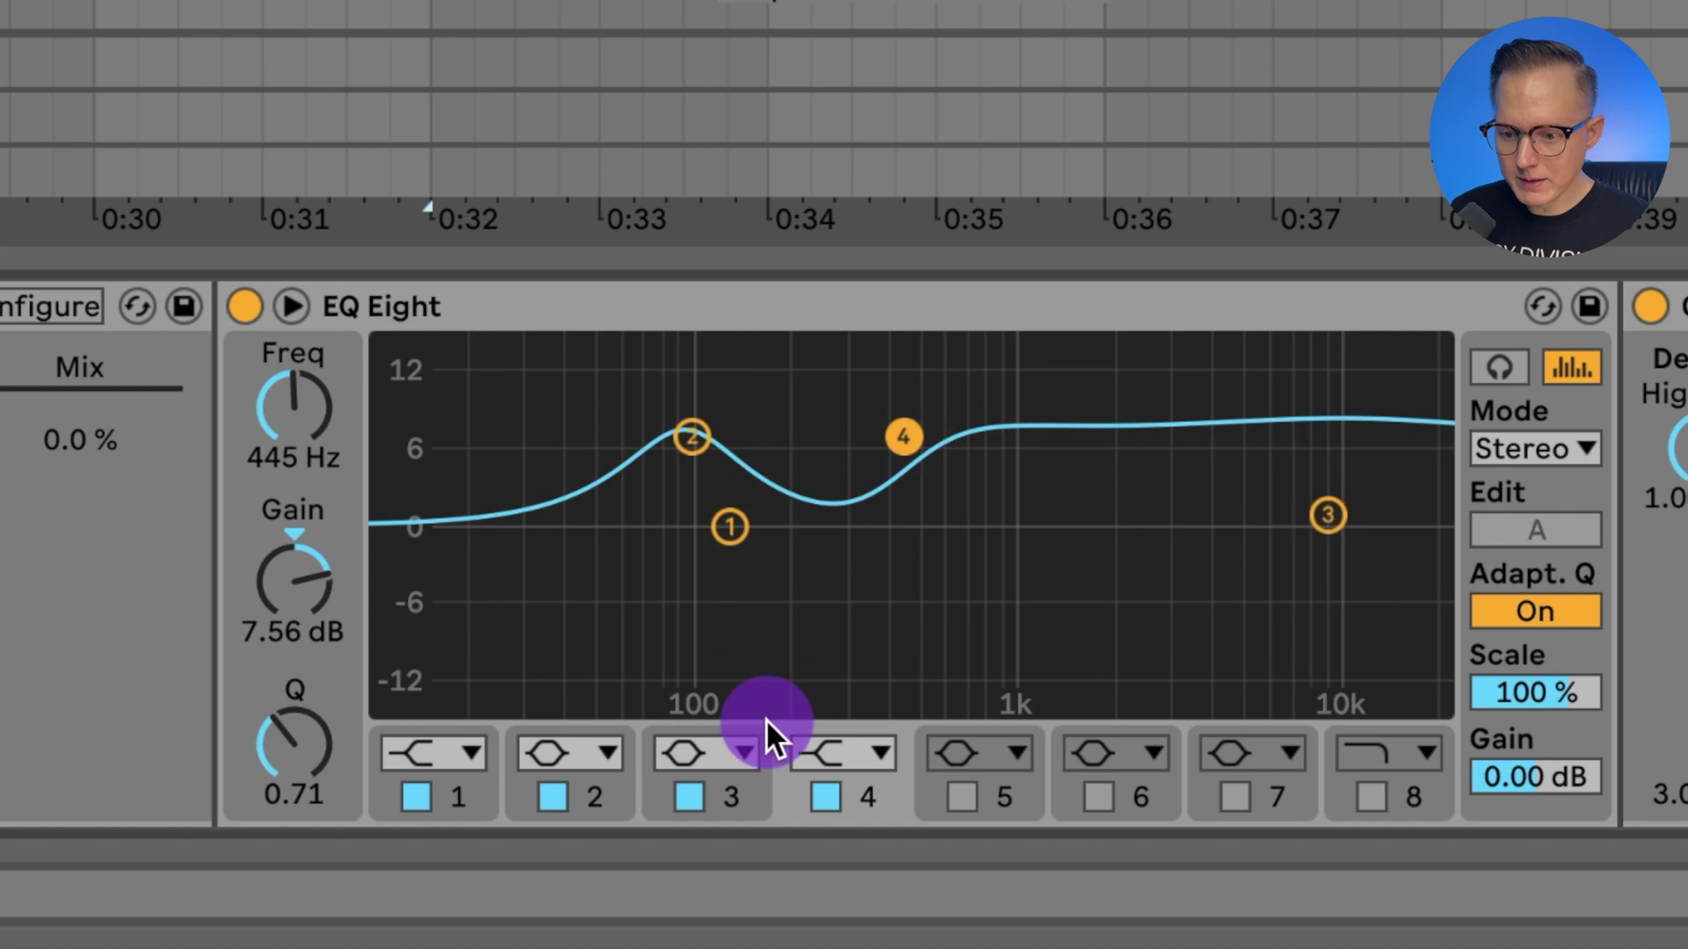
left_click(828, 746)
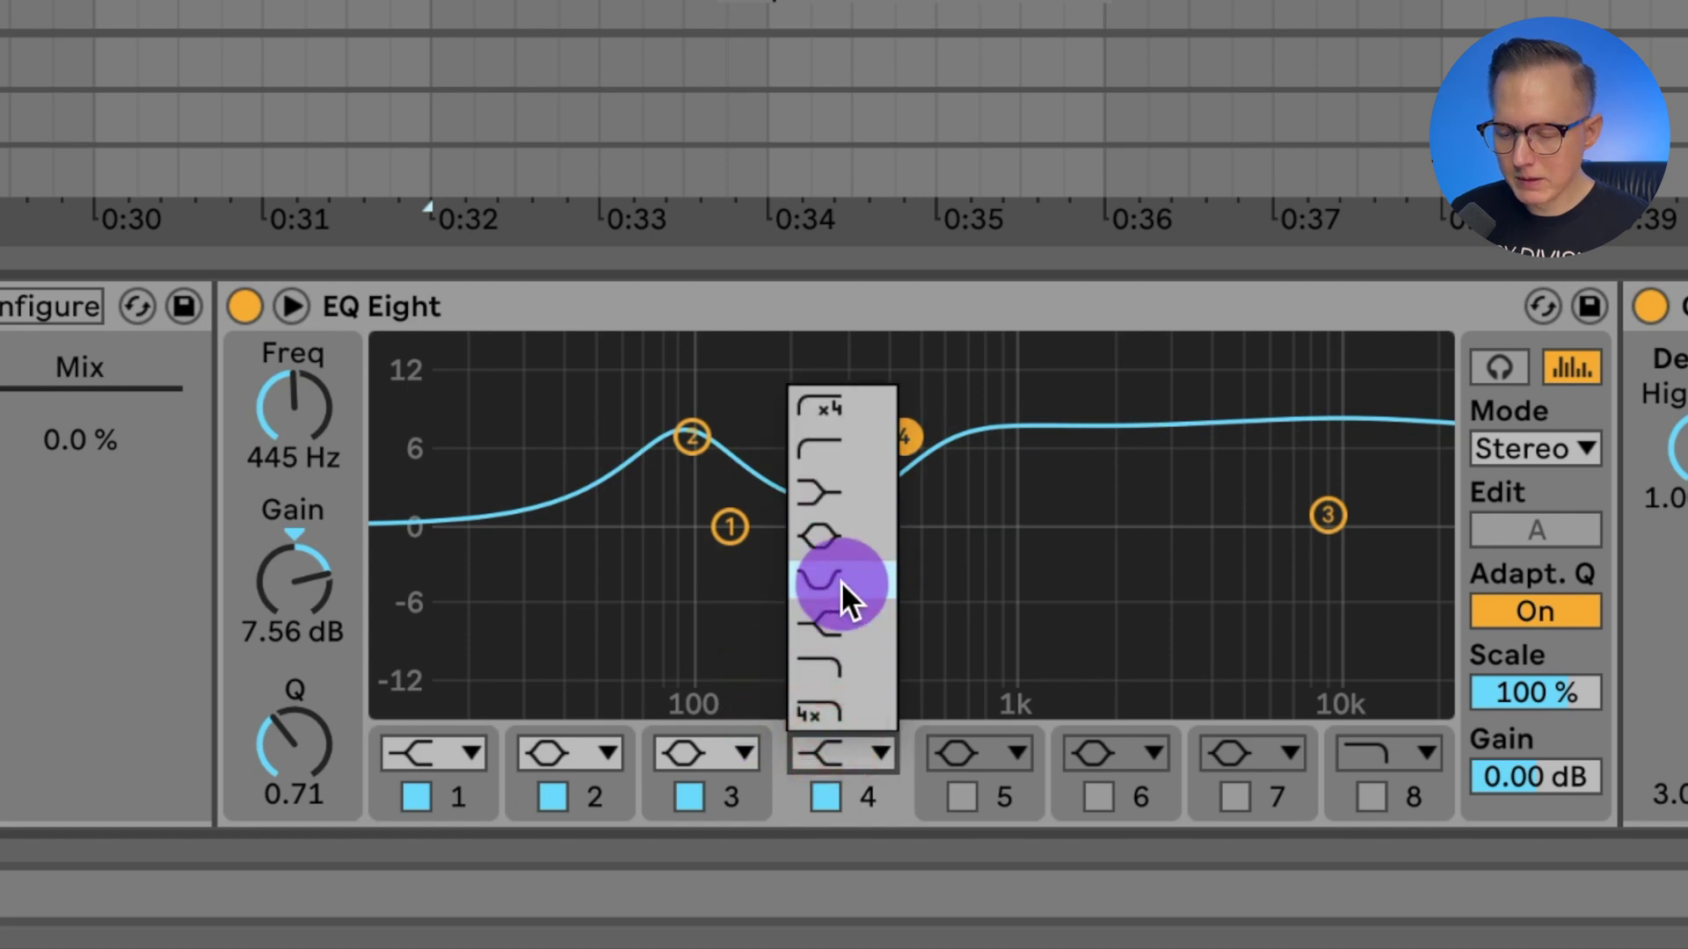
left_click(840, 580)
left_click(841, 760)
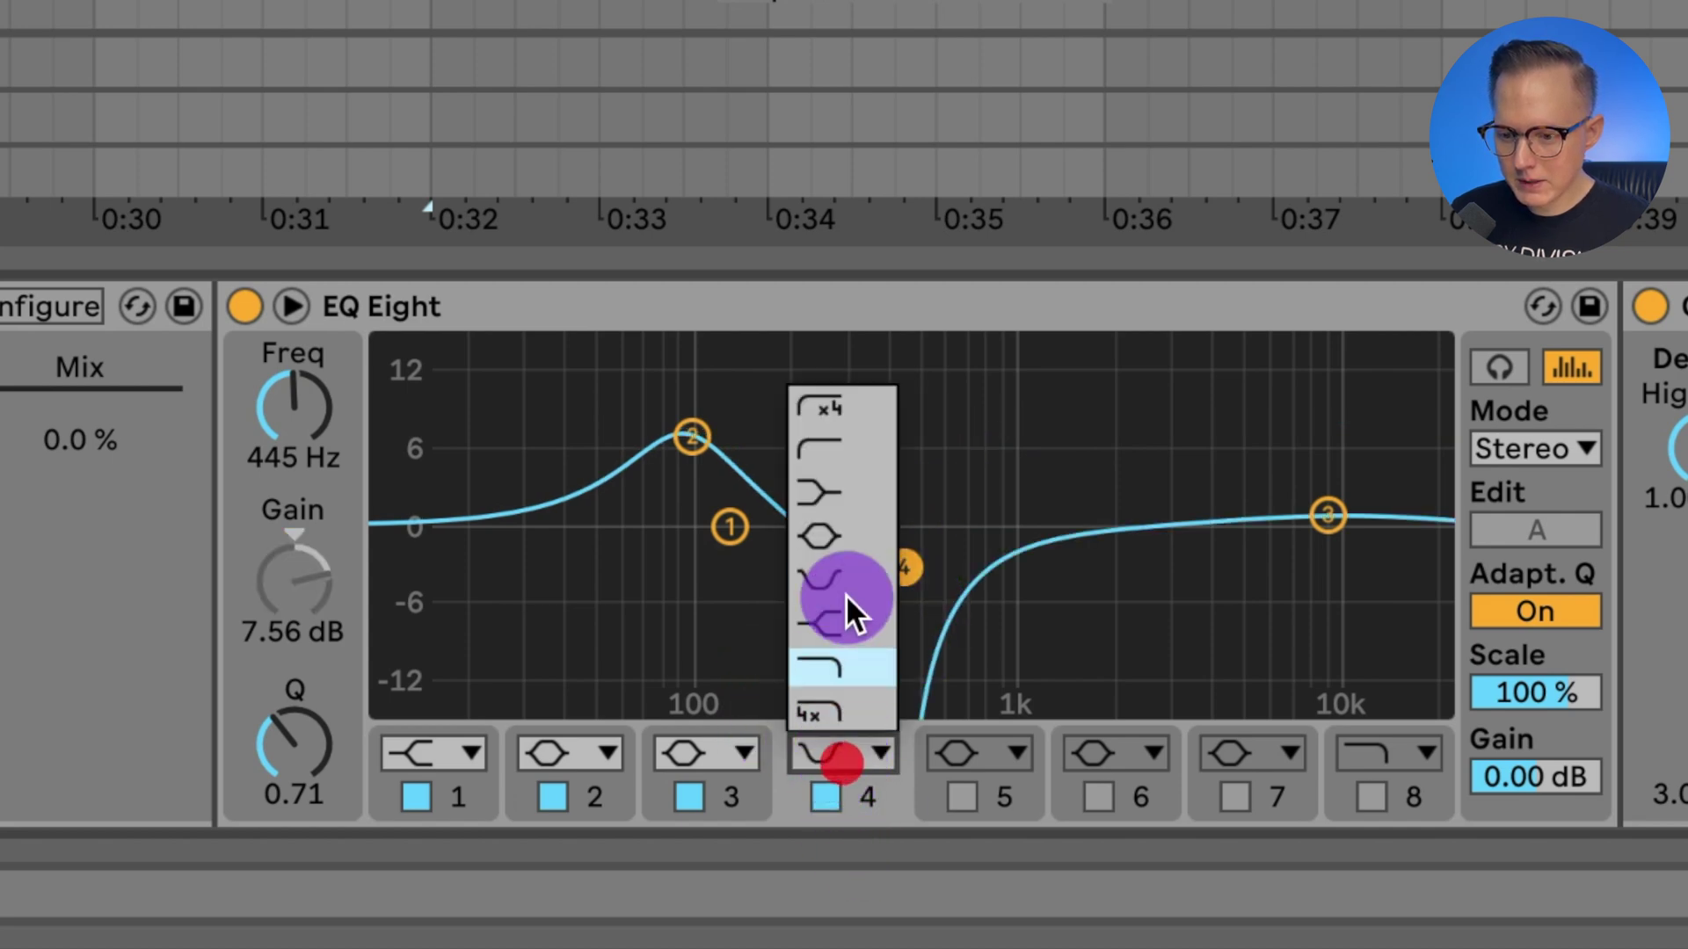
left_click(844, 519)
Move EQ Eight's band 4 to a higher frequency, and select bands 2 and 4 together to shift them as one.
left_click_drag(909, 413, 1064, 437)
left_click(732, 430)
left_click_drag(543, 370, 1245, 473)
mouse_move(731, 430)
left_mouse_down()
mouse_move(924, 439)
mouse_move(826, 448)
mouse_move(712, 369)
mouse_move(659, 501)
mouse_move(863, 430)
mouse_move(746, 449)
mouse_move(724, 490)
mouse_move(783, 430)
mouse_move(718, 450)
mouse_move(773, 456)
mouse_move(674, 451)
mouse_move(754, 422)
mouse_move(790, 439)
mouse_move(689, 445)
mouse_move(715, 407)
mouse_move(738, 422)
mouse_move(714, 429)
left_mouse_up()
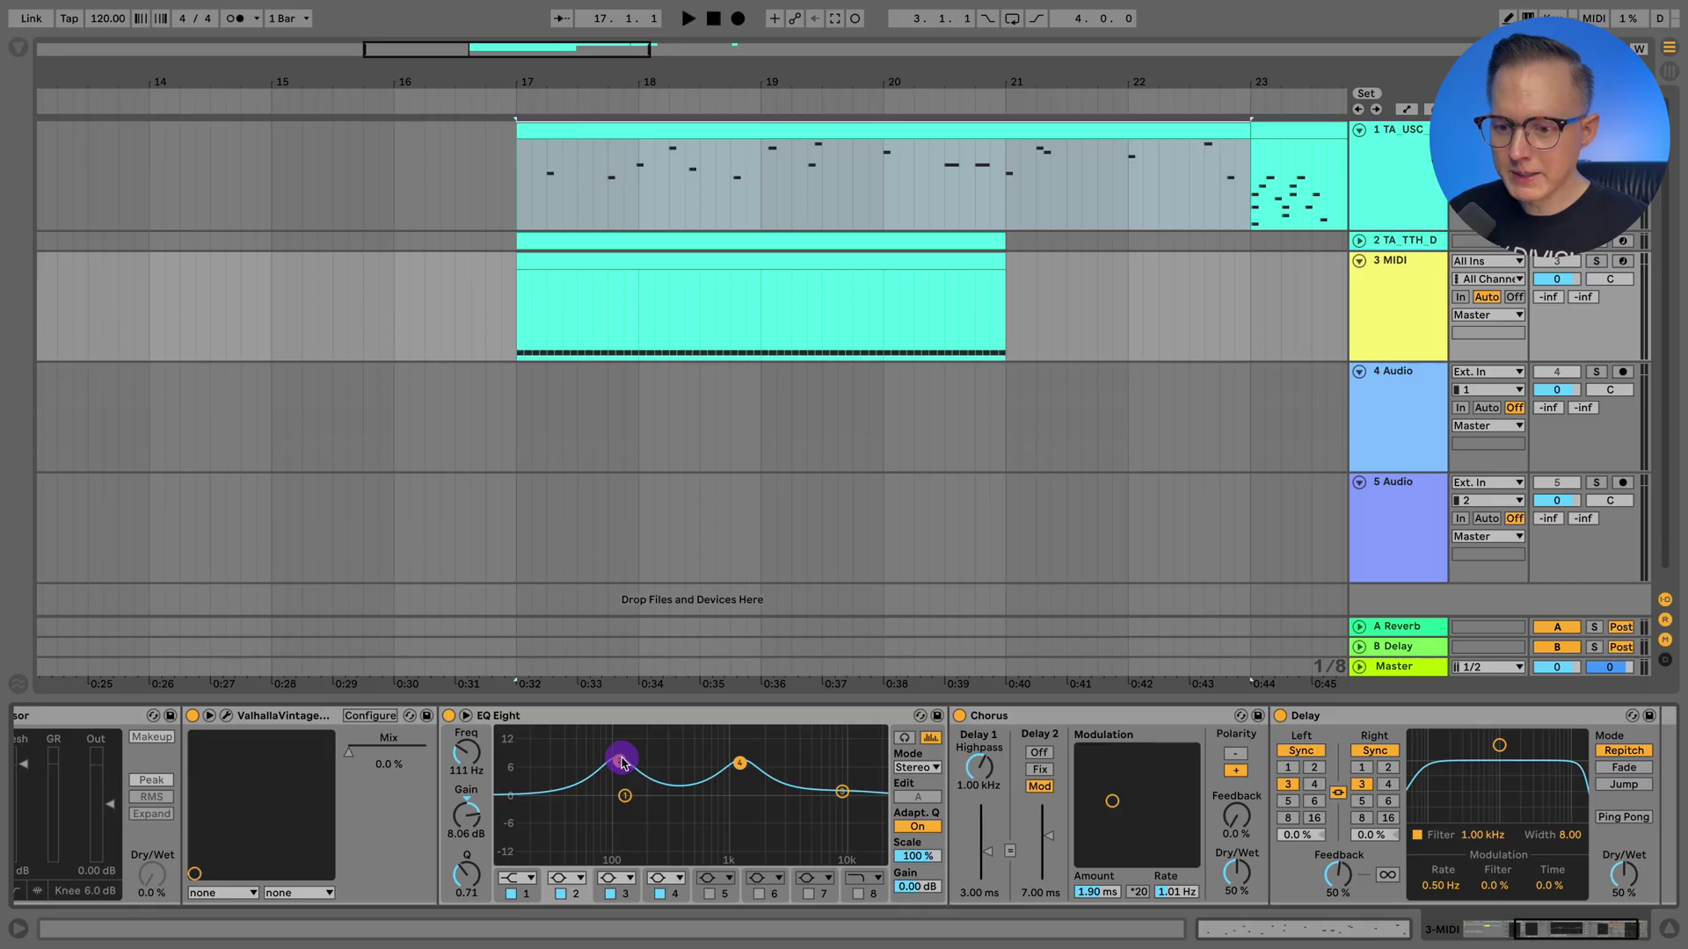
Show the Info View, enable Automation Arm, and set the insert marker at 16.4.3 before the 3 MIDI clip.
mouse_move(621, 759)
left_mouse_down()
mouse_move(603, 742)
mouse_move(595, 764)
mouse_move(617, 760)
left_mouse_up()
left_click(18, 927)
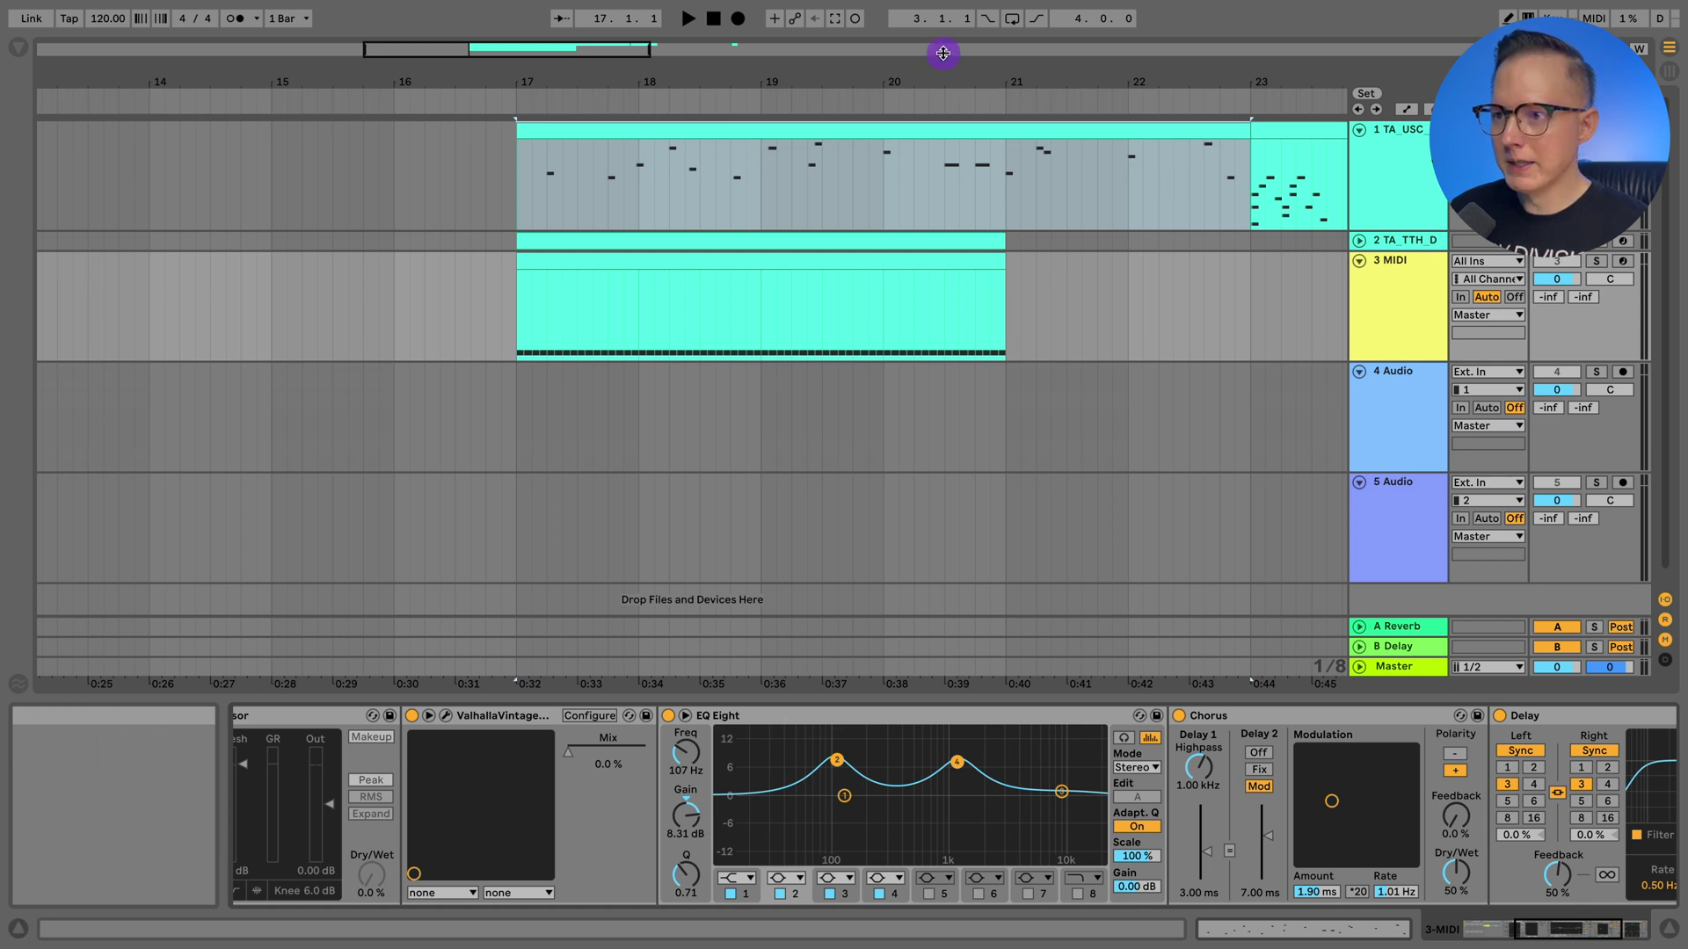
left_click(796, 20)
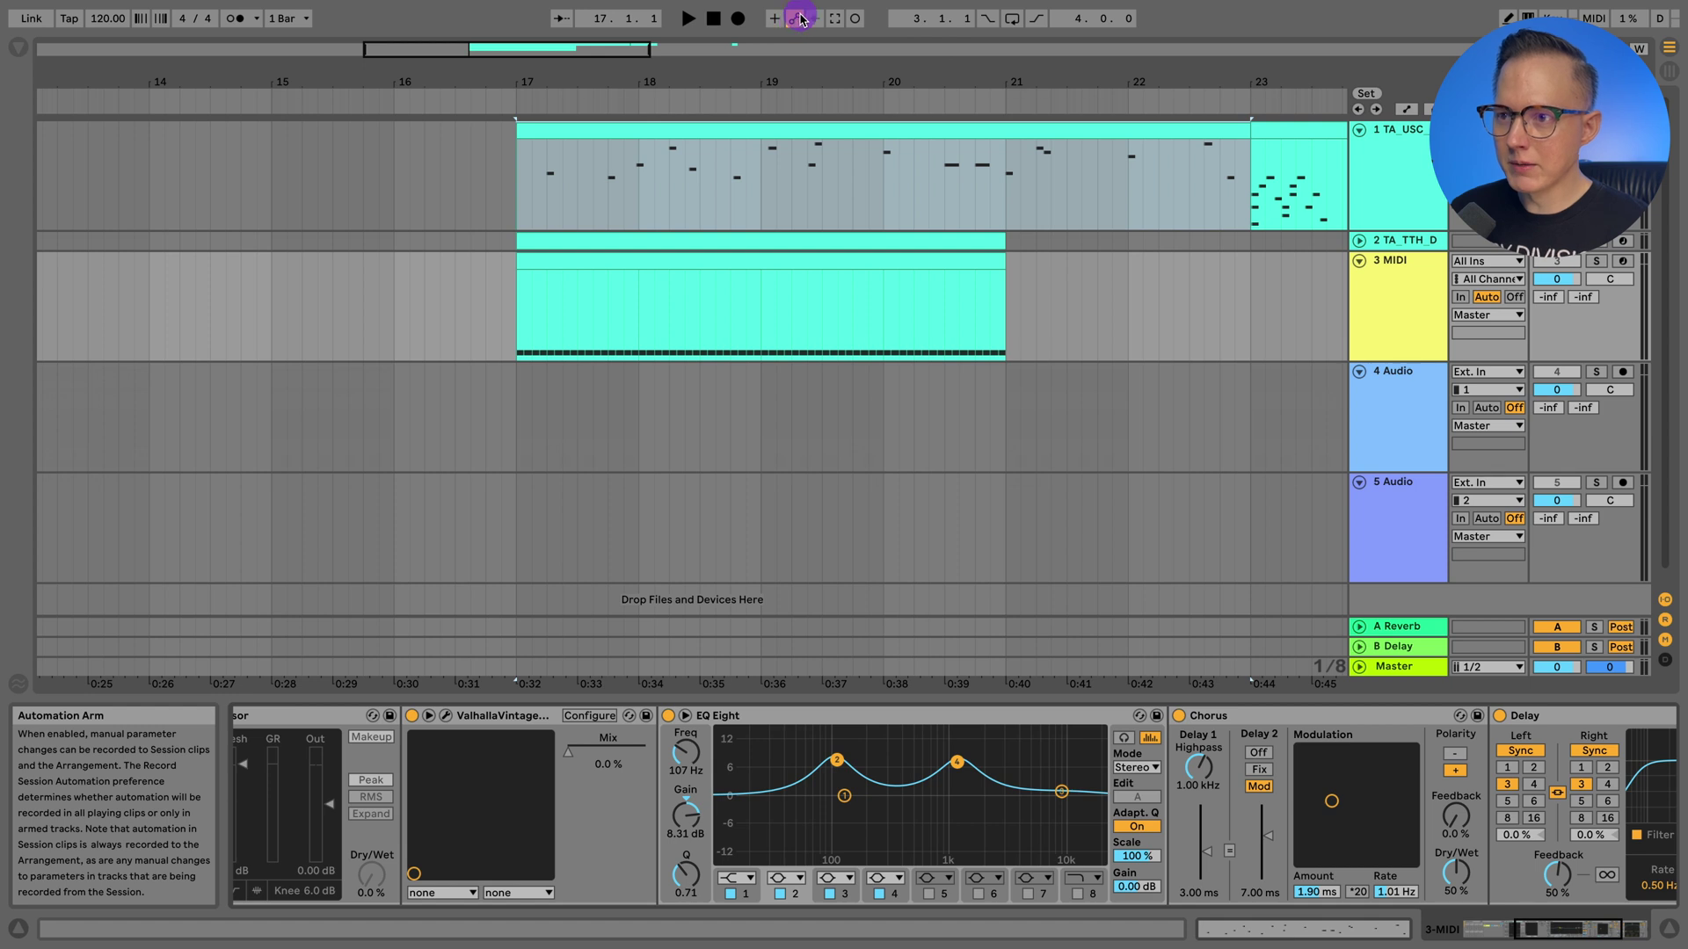
left_click(499, 280)
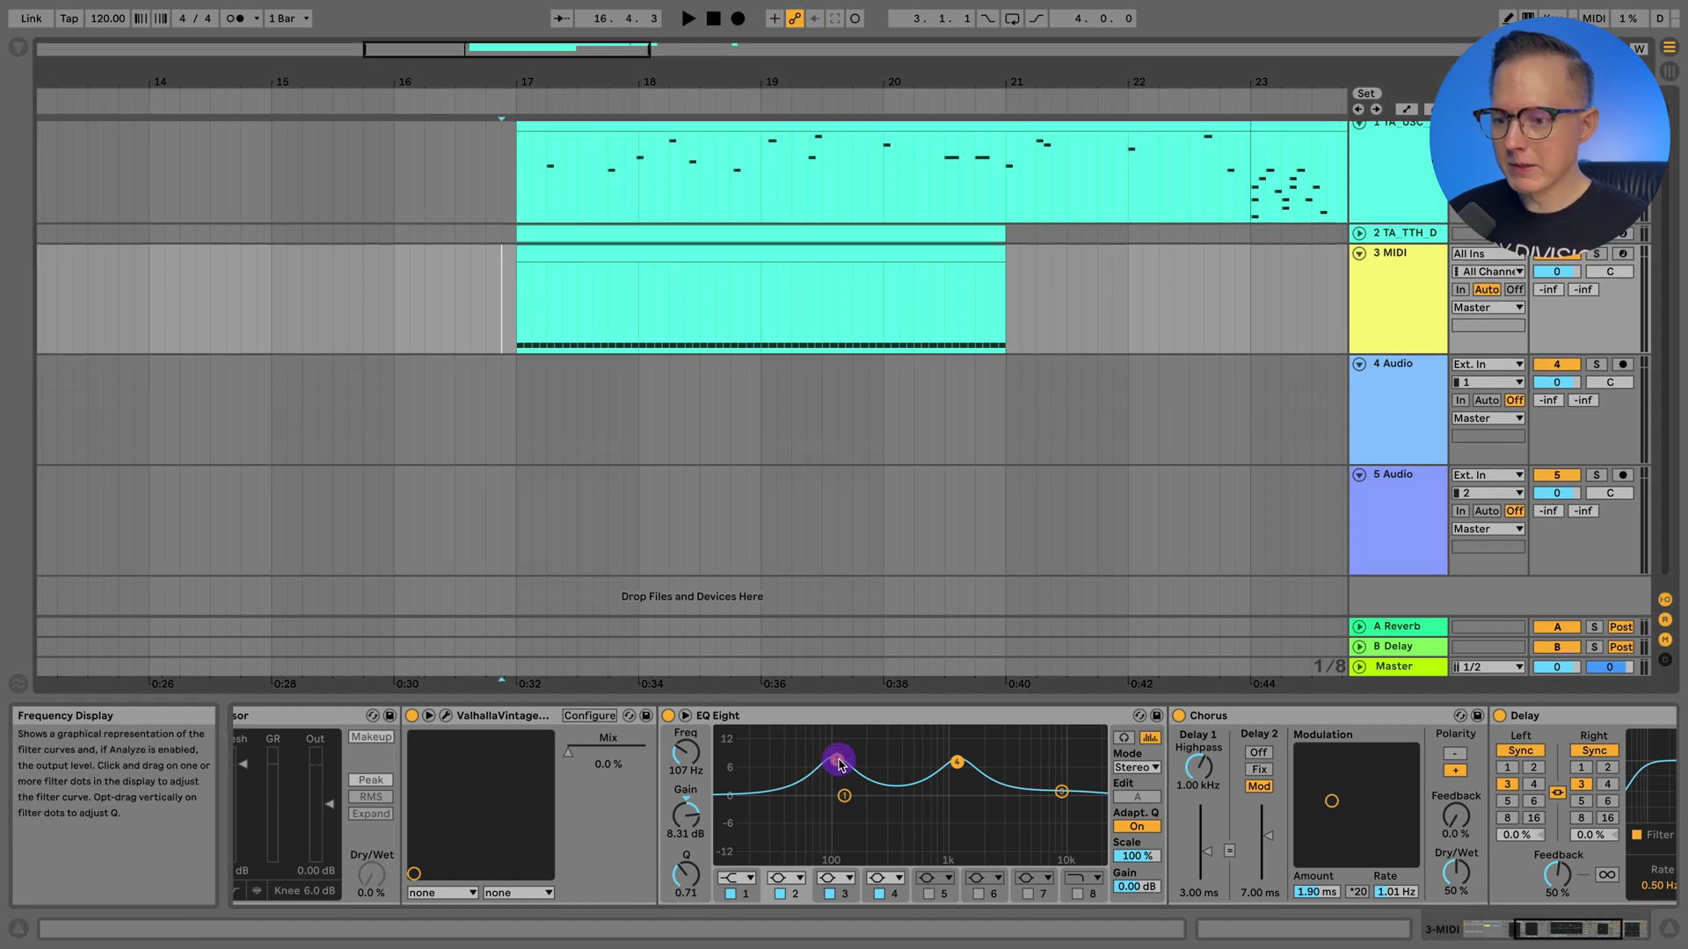
Show the automation lanes and record EQ Eight band 2 movements as 2 Gain A automation over the 3 MIDI clip.
mouse_move(840, 763)
left_mouse_down()
mouse_move(870, 771)
mouse_move(834, 758)
left_mouse_up()
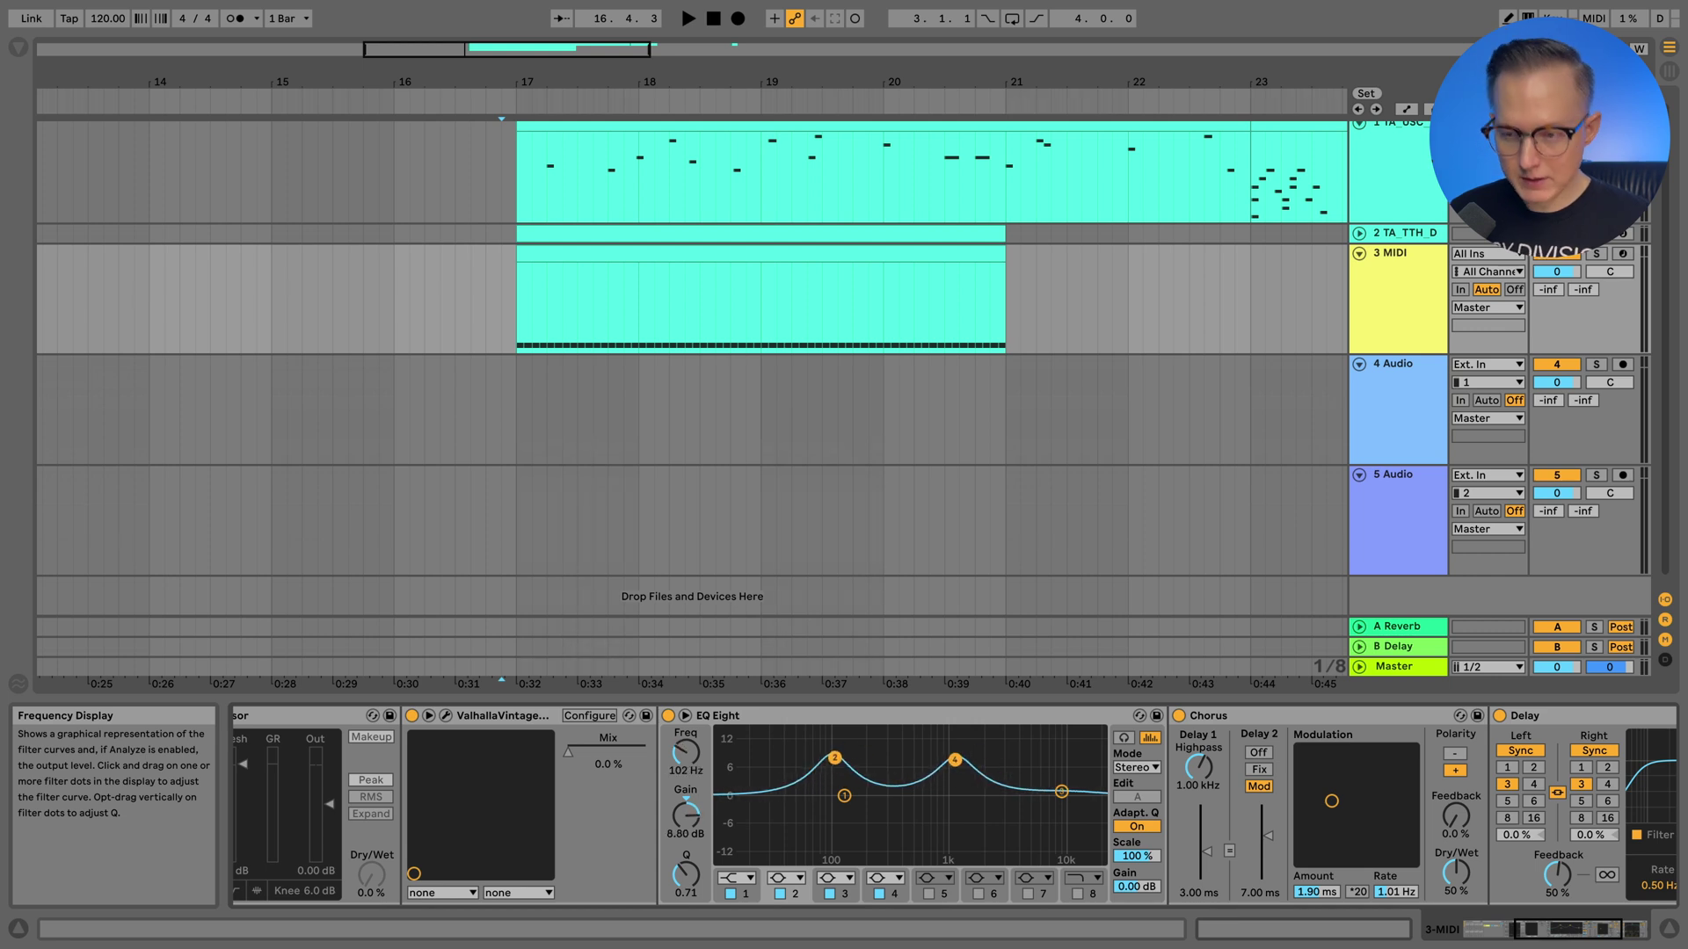
key("a")
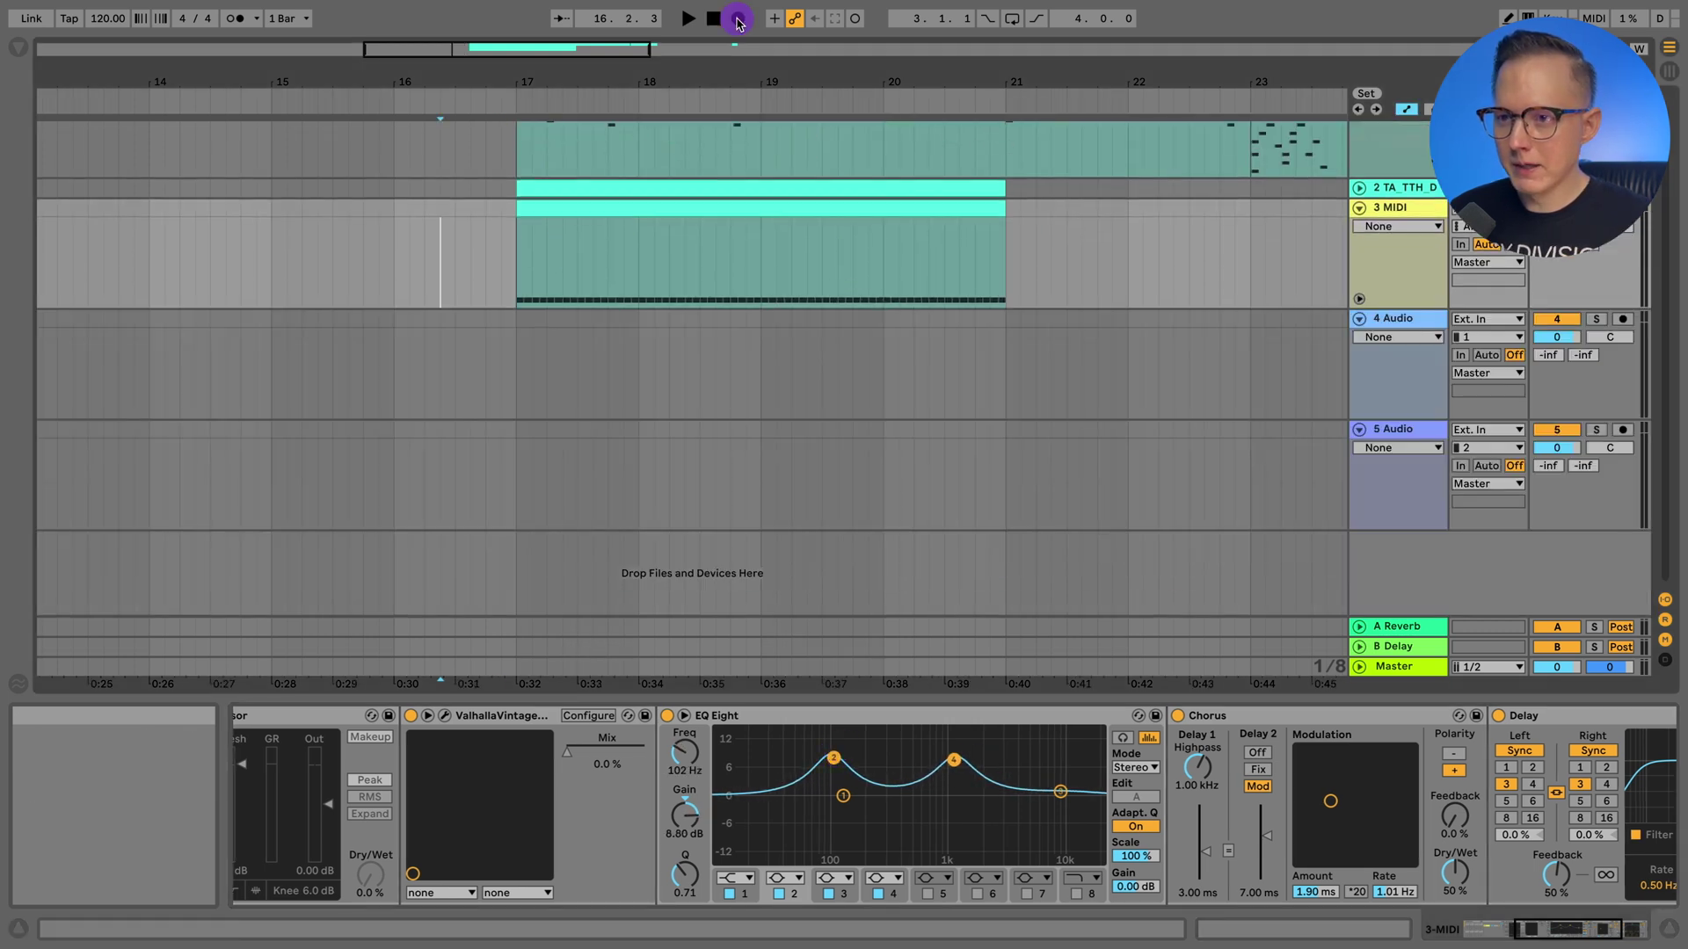
left_click(738, 19)
mouse_move(828, 761)
left_mouse_down()
mouse_move(902, 777)
mouse_move(839, 760)
mouse_move(868, 798)
mouse_move(863, 759)
mouse_move(835, 777)
mouse_move(855, 808)
mouse_move(866, 770)
mouse_move(828, 764)
mouse_move(834, 828)
mouse_move(894, 782)
mouse_move(842, 778)
mouse_move(873, 808)
mouse_move(863, 732)
mouse_move(843, 789)
mouse_move(858, 779)
mouse_move(832, 796)
mouse_move(880, 736)
mouse_move(871, 774)
left_mouse_up()
key("space")
left_click(690, 354)
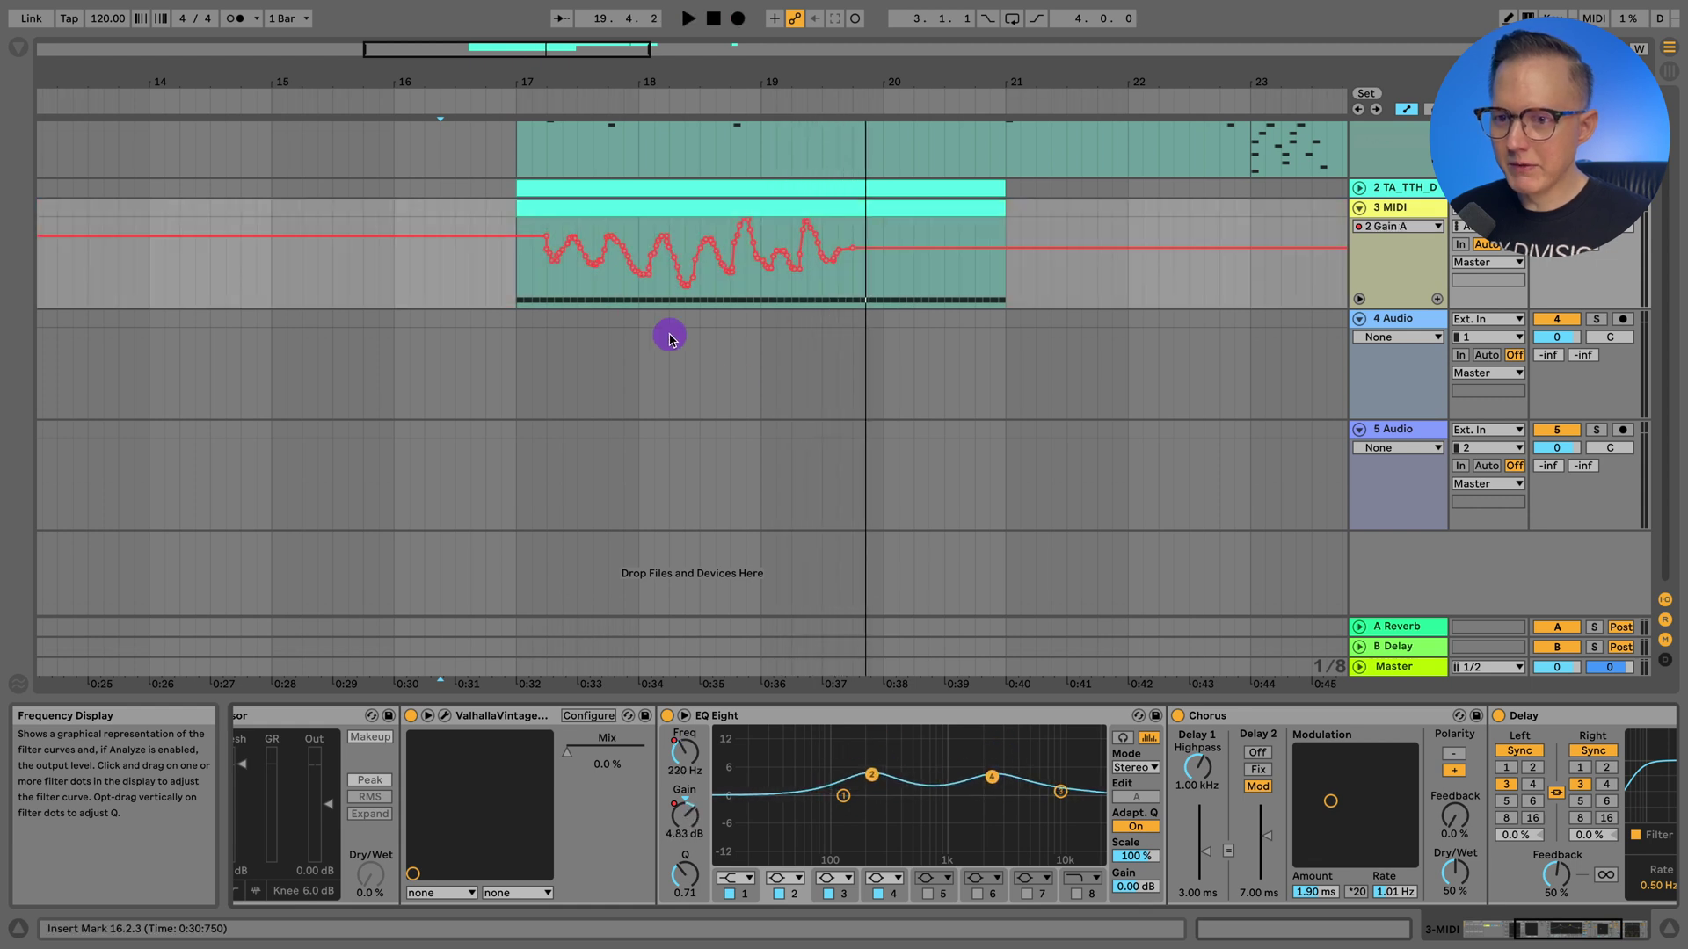
Record from 17.1.1 with the 3 MIDI track armed, stop, and undo the recording over the clip.
left_click(520, 290)
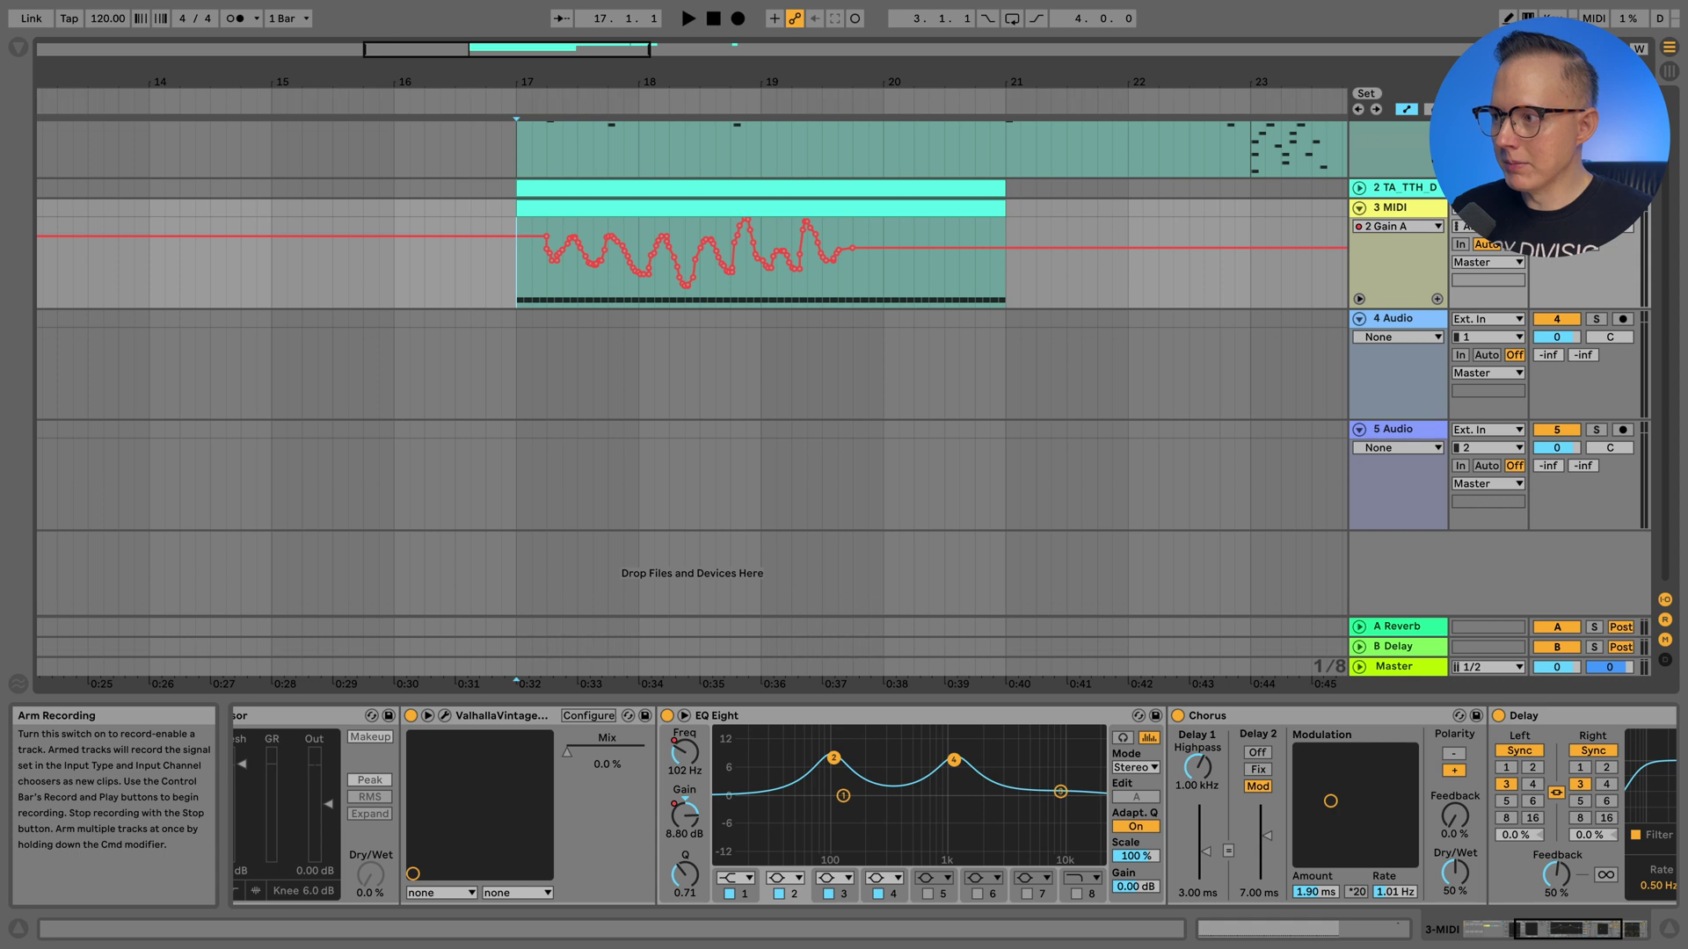
left_click(737, 19)
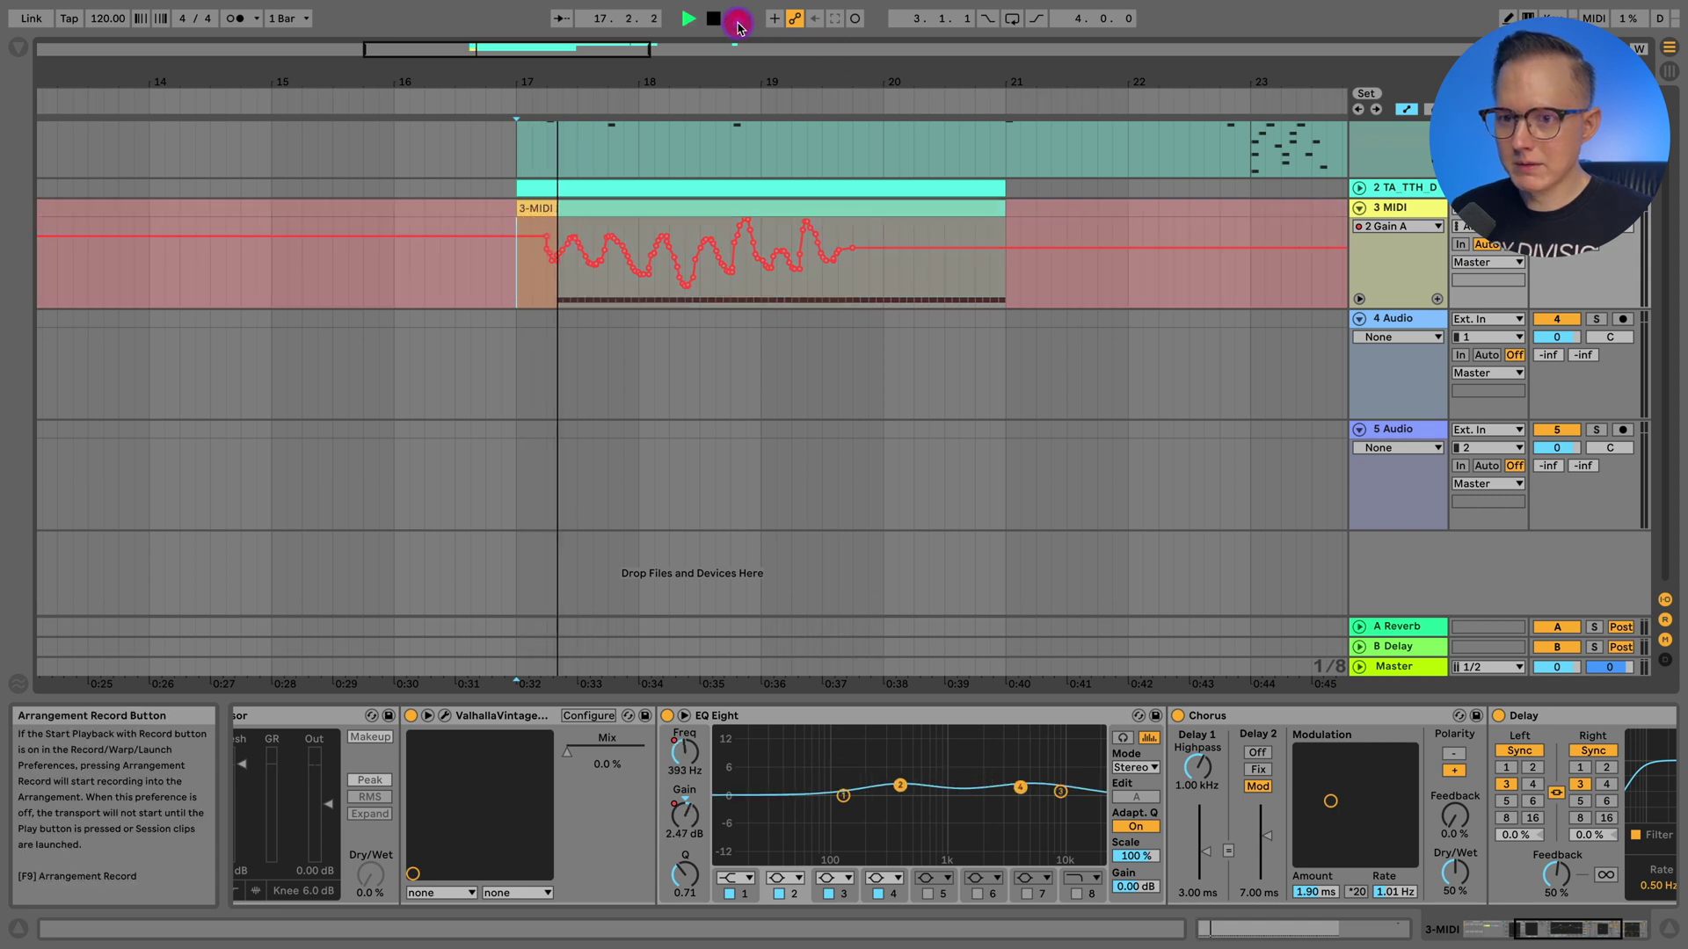
key("space")
key("ctrl+z")
left_click(516, 272)
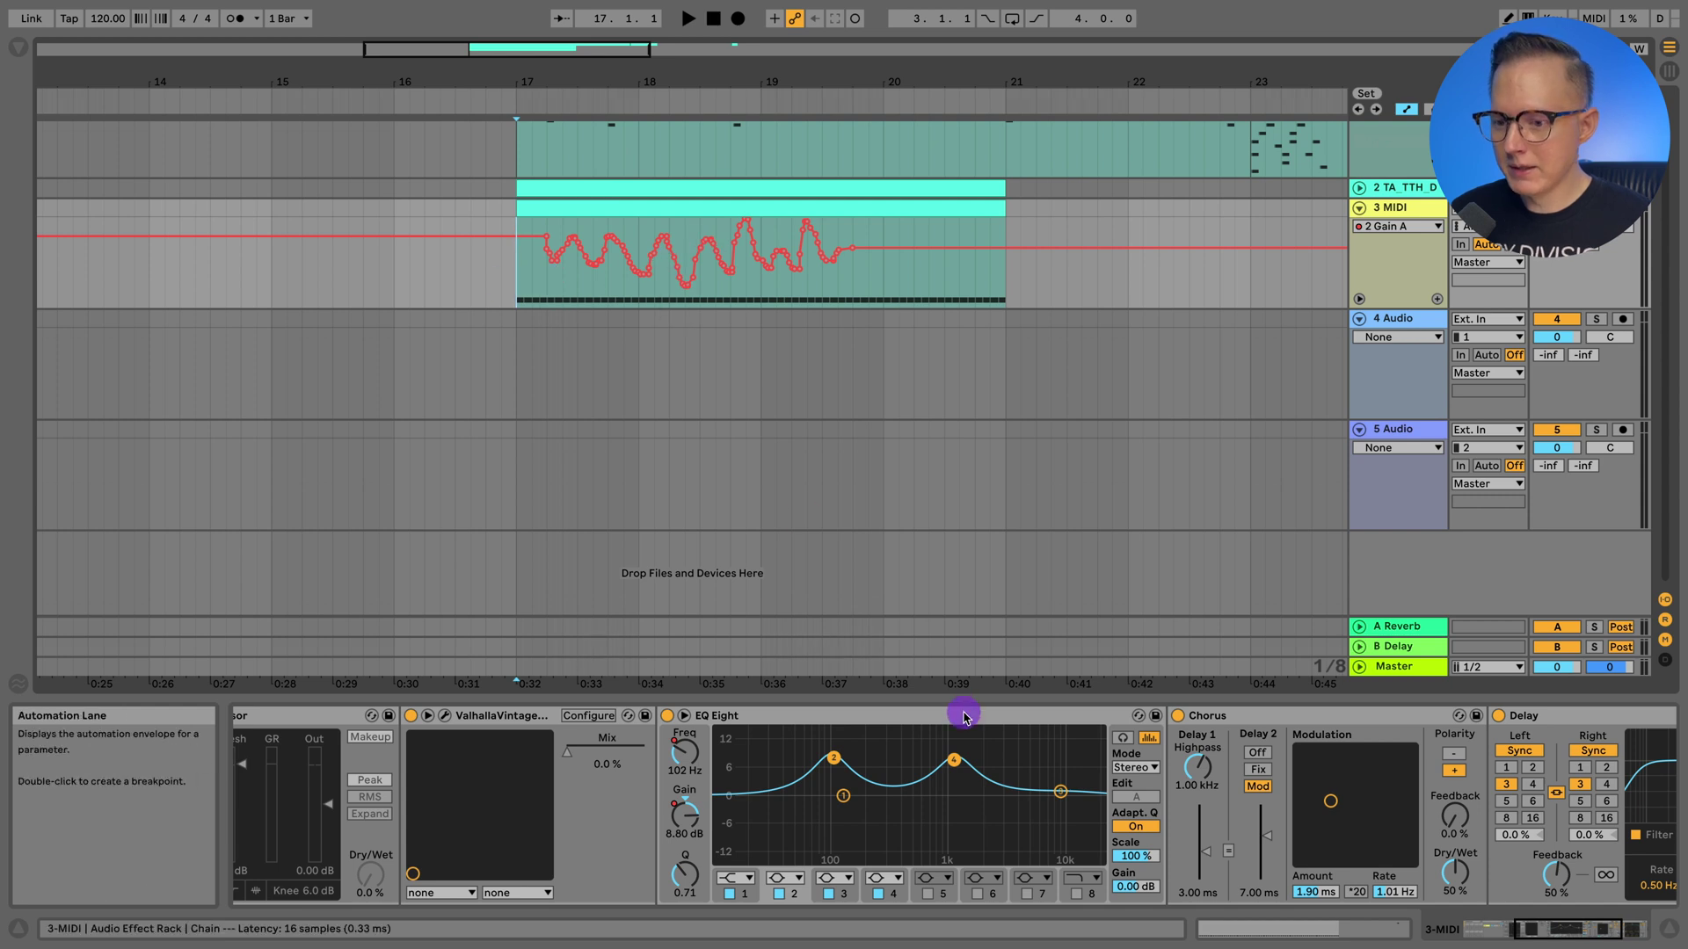
Play the 3 MIDI clip from near its start to check the recorded EQ Eight automation, and stop playback.
left_click(538, 289)
key("space")
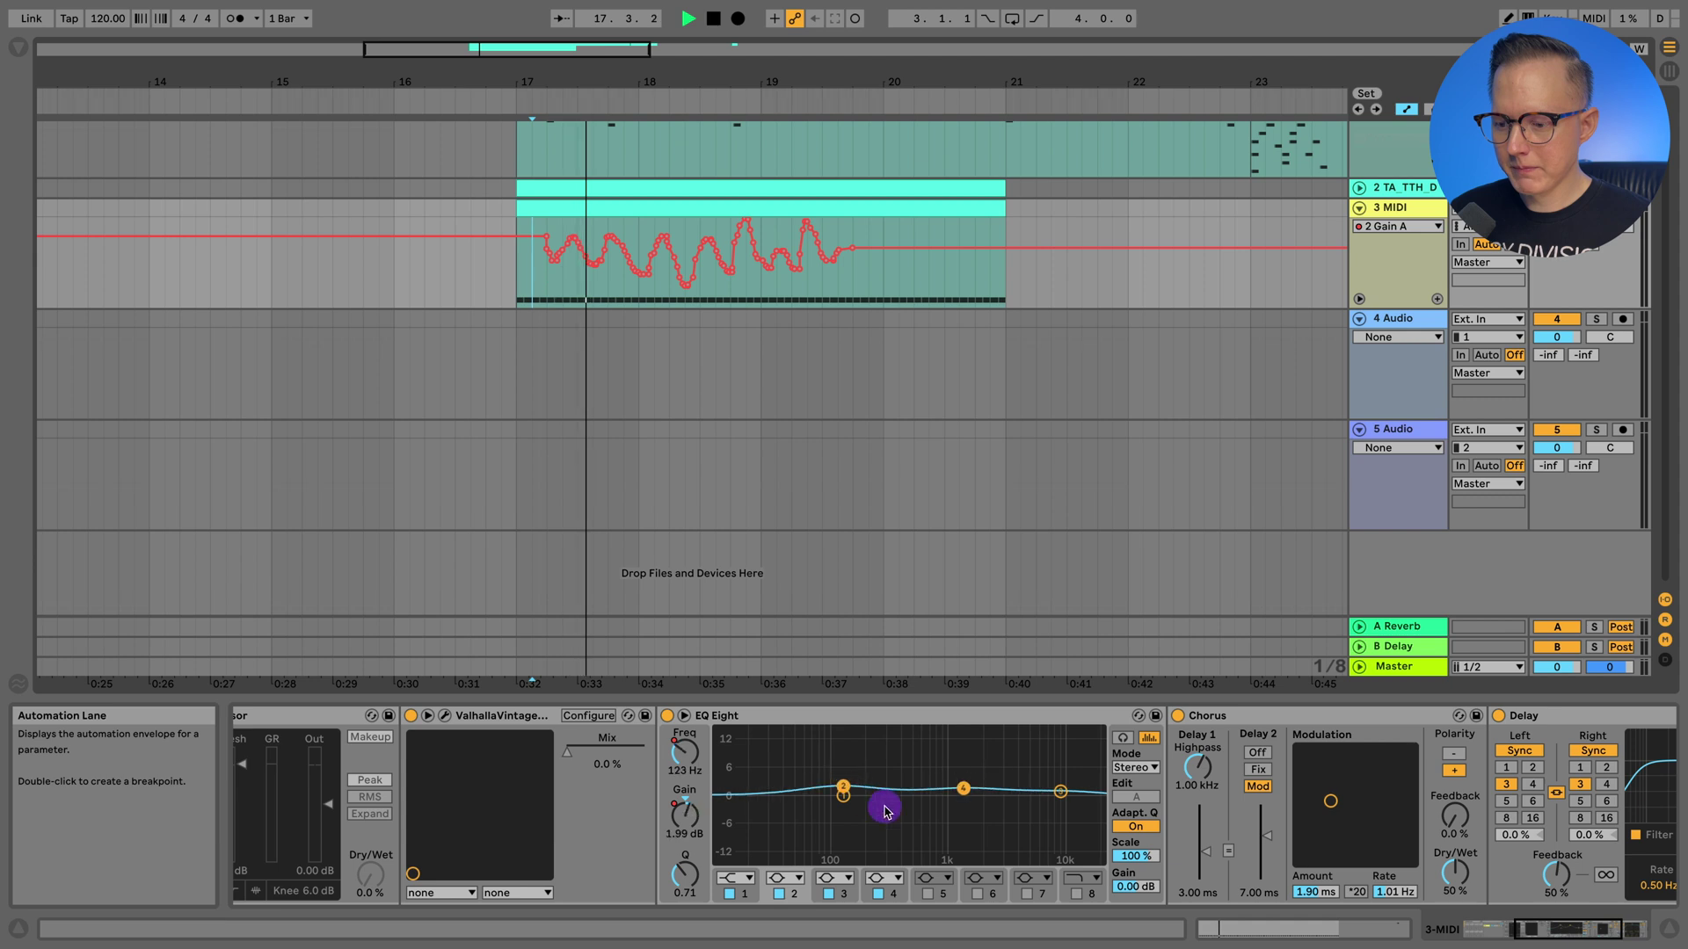
key("space")
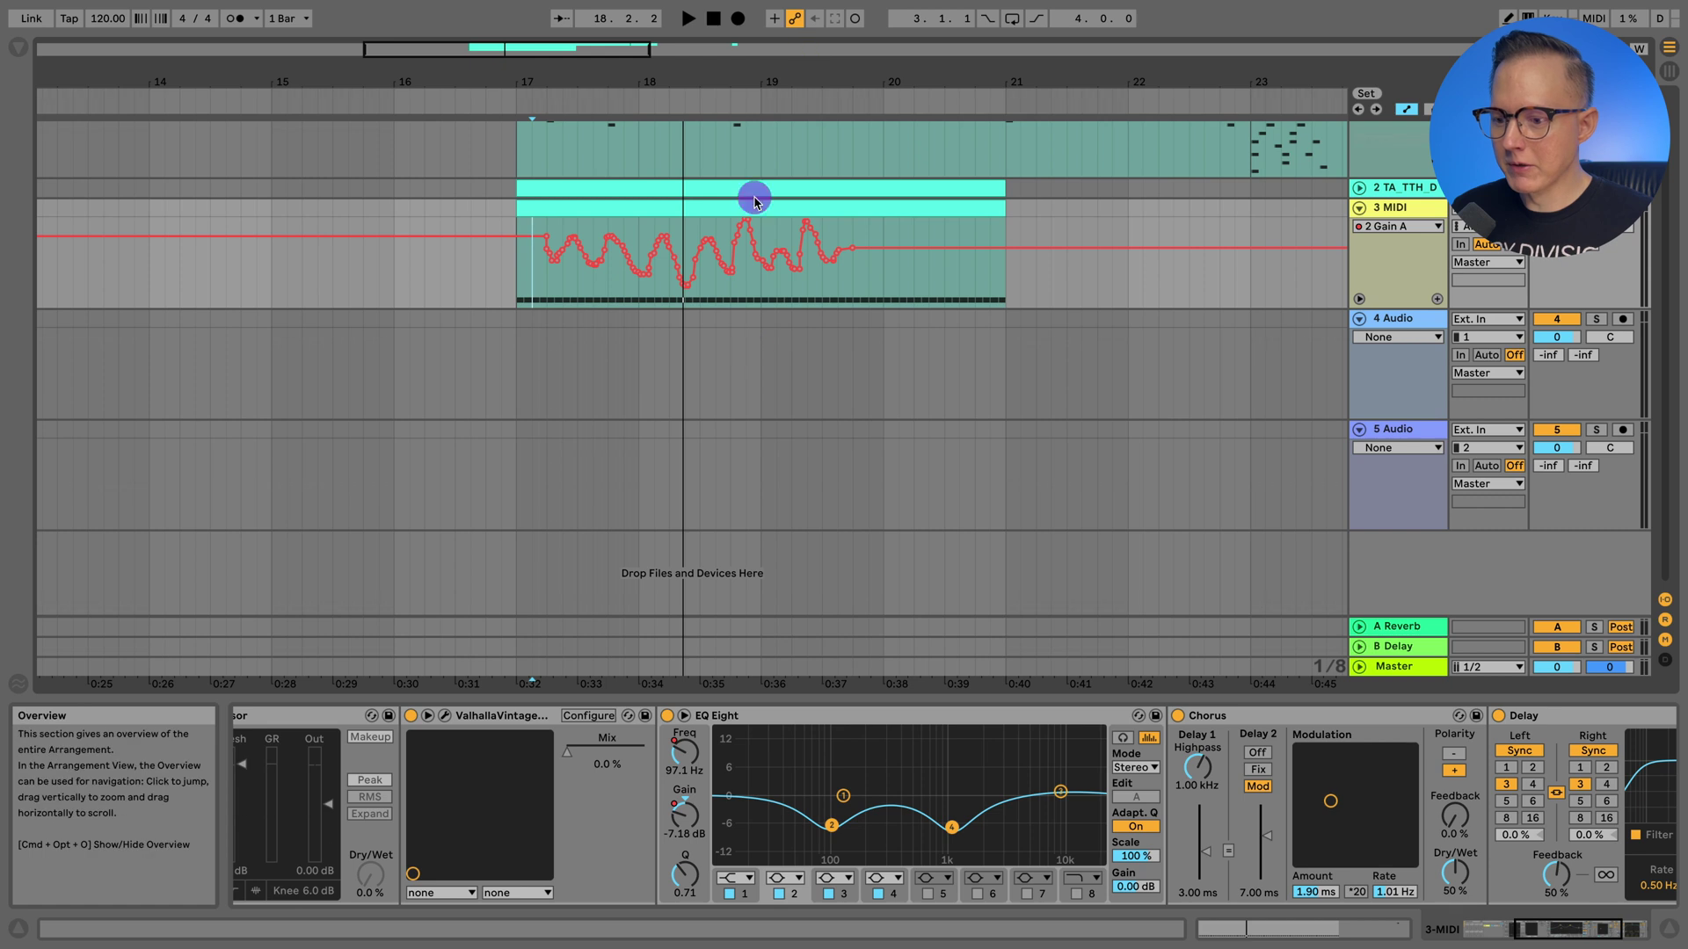
Expand the 3 MIDI track's automation lanes to show the recorded EQ Eight band parameters separately.
left_click_drag(788, 745, 994, 804)
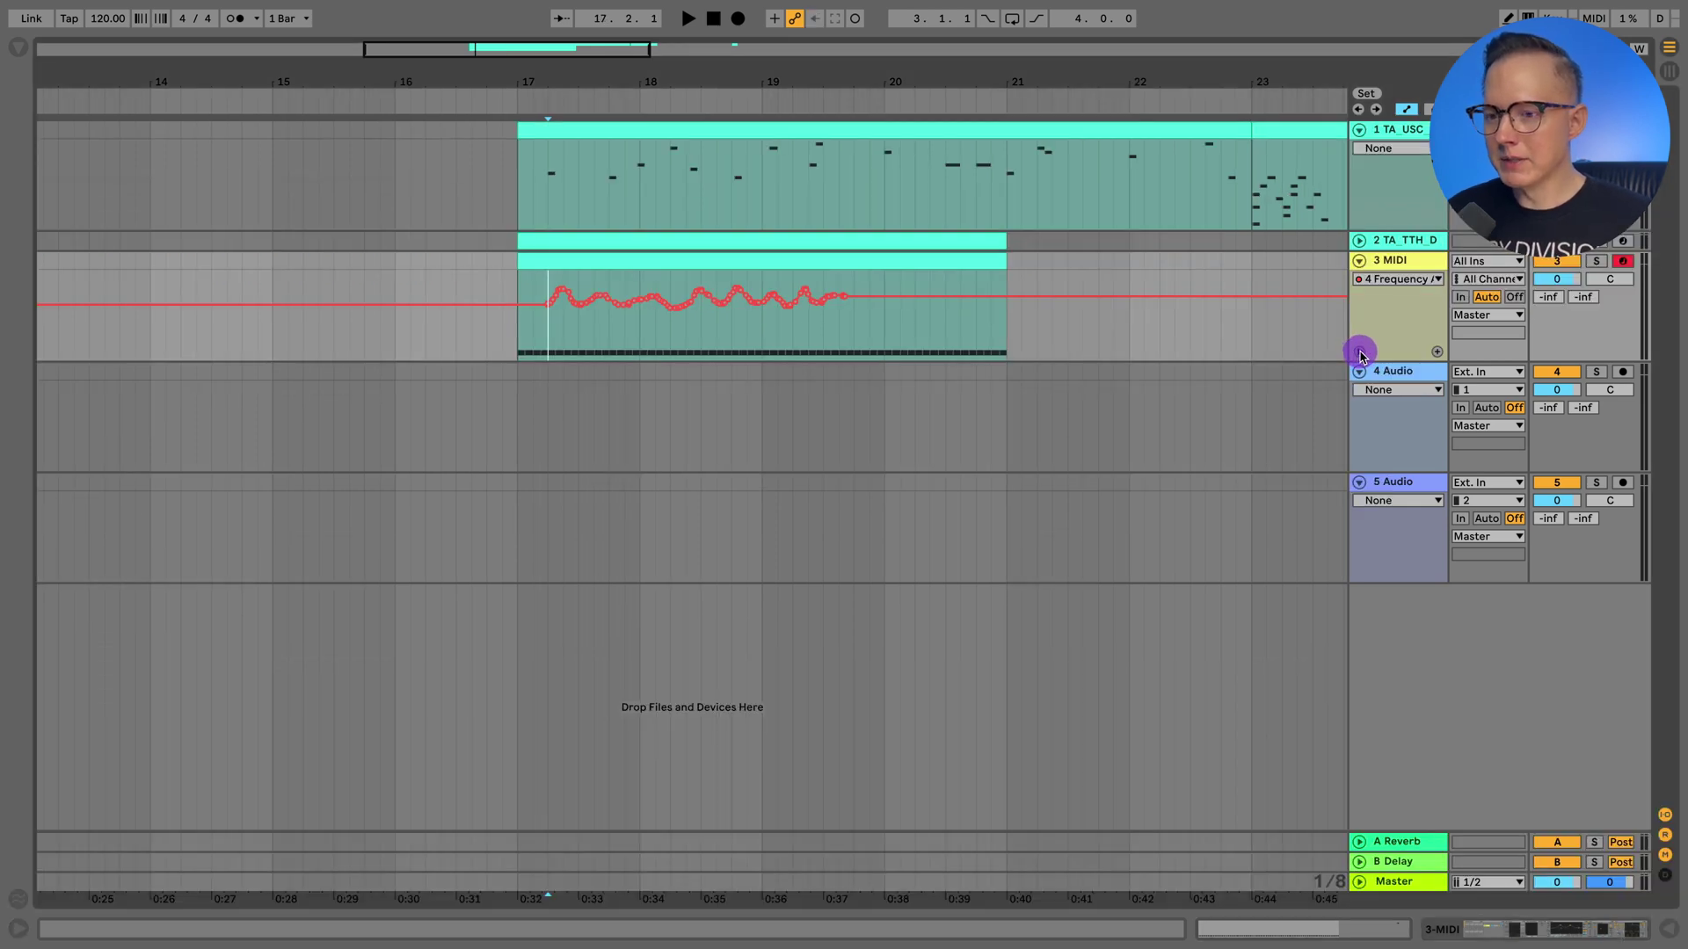
left_click(1360, 354)
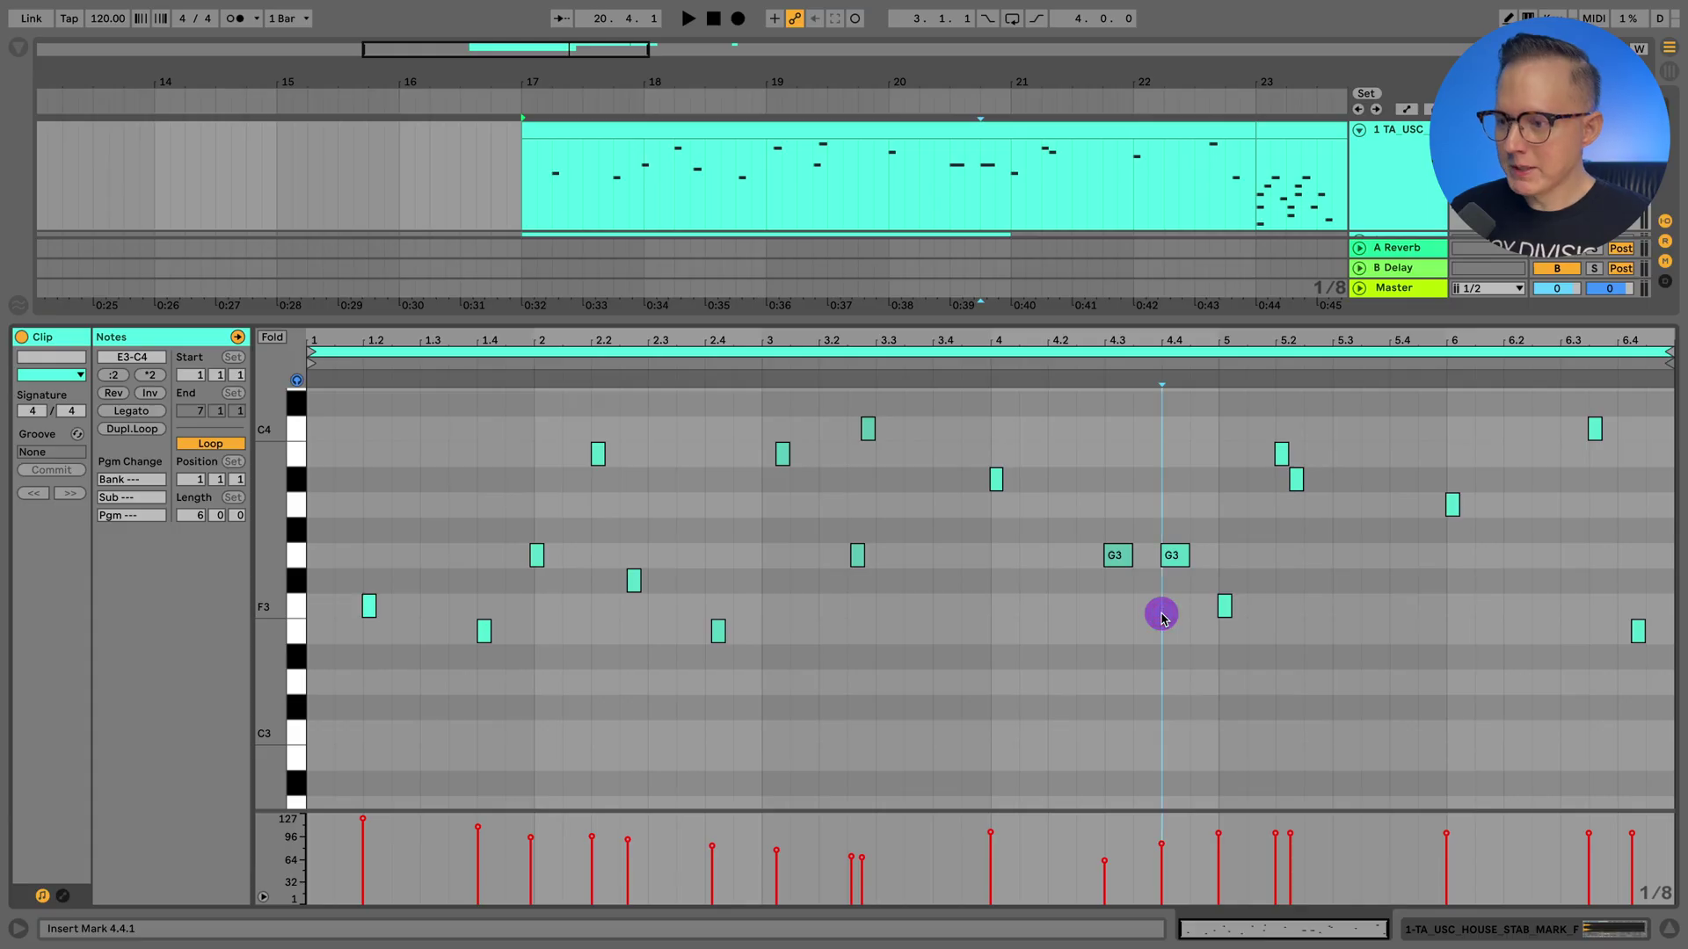
Select all notes in the house stab MIDI clip on track 1 and shorten them together to minimal length.
key("ctrl+a")
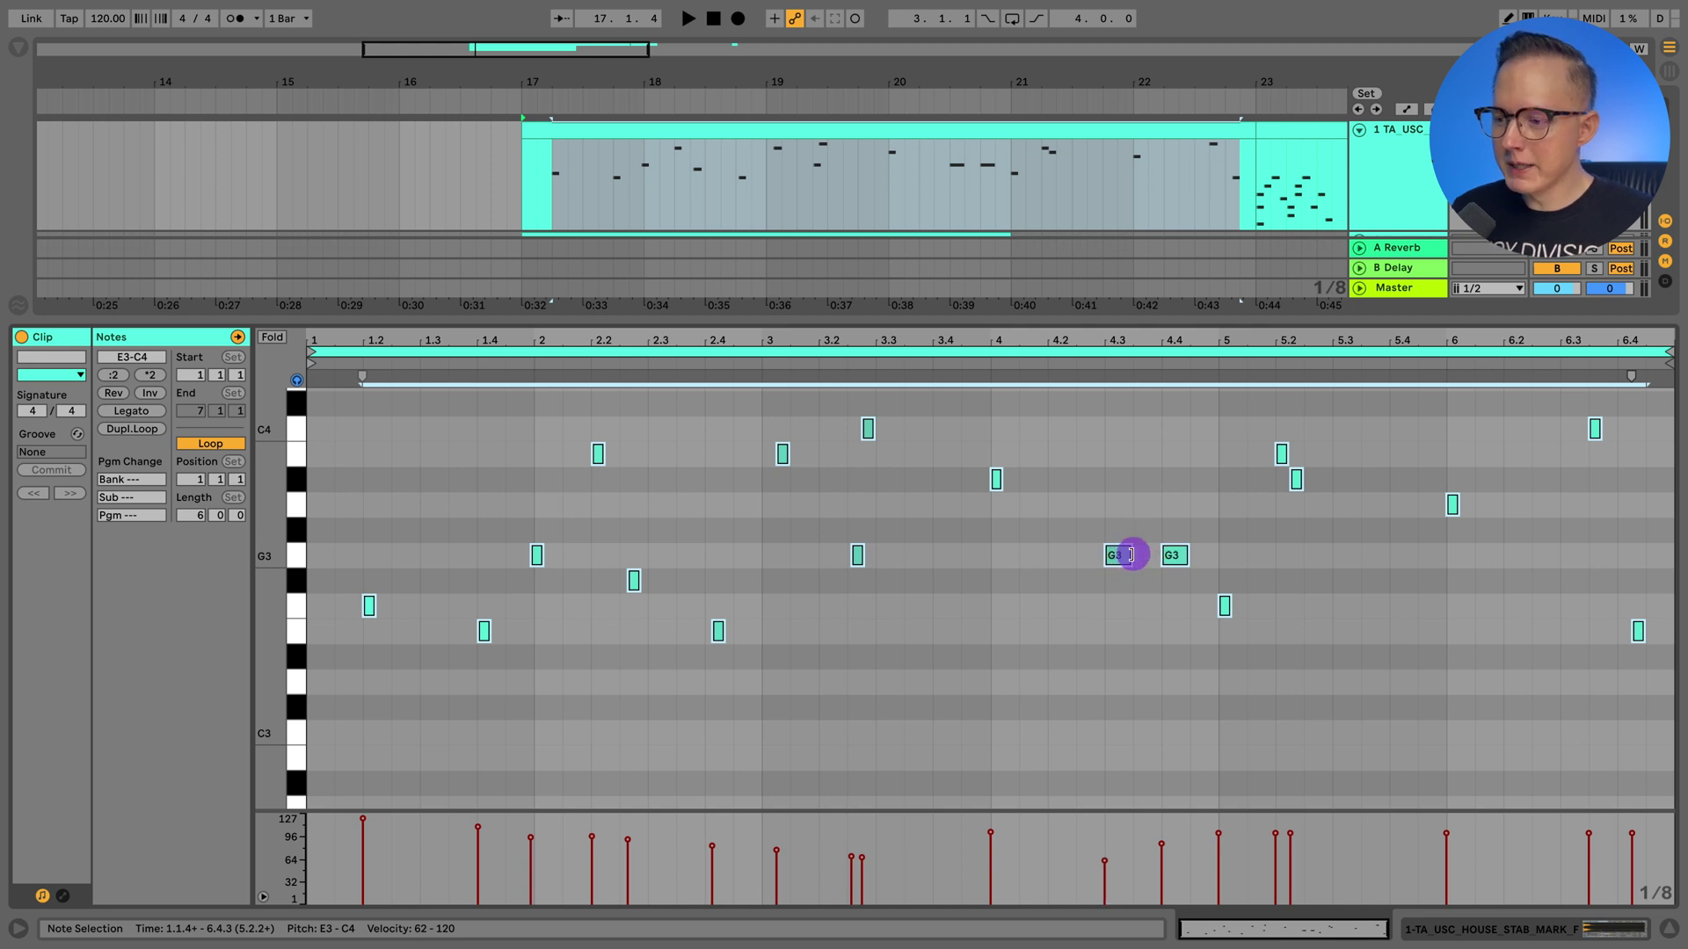
left_click_drag(1128, 554, 1038, 553)
left_click(1039, 552)
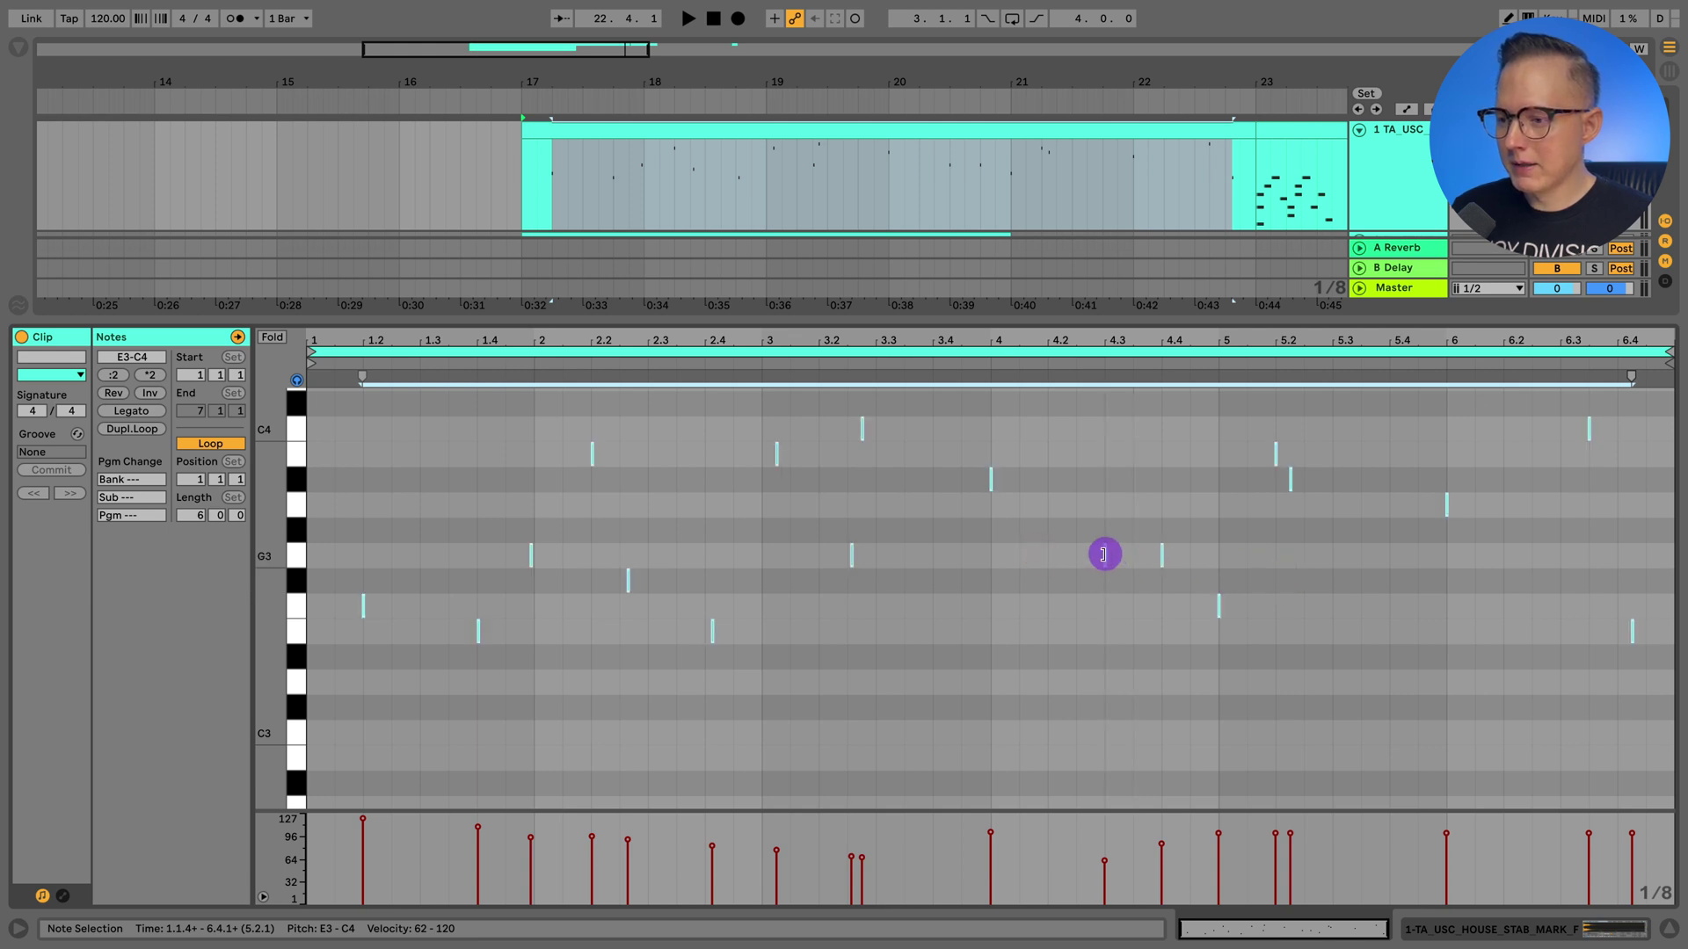
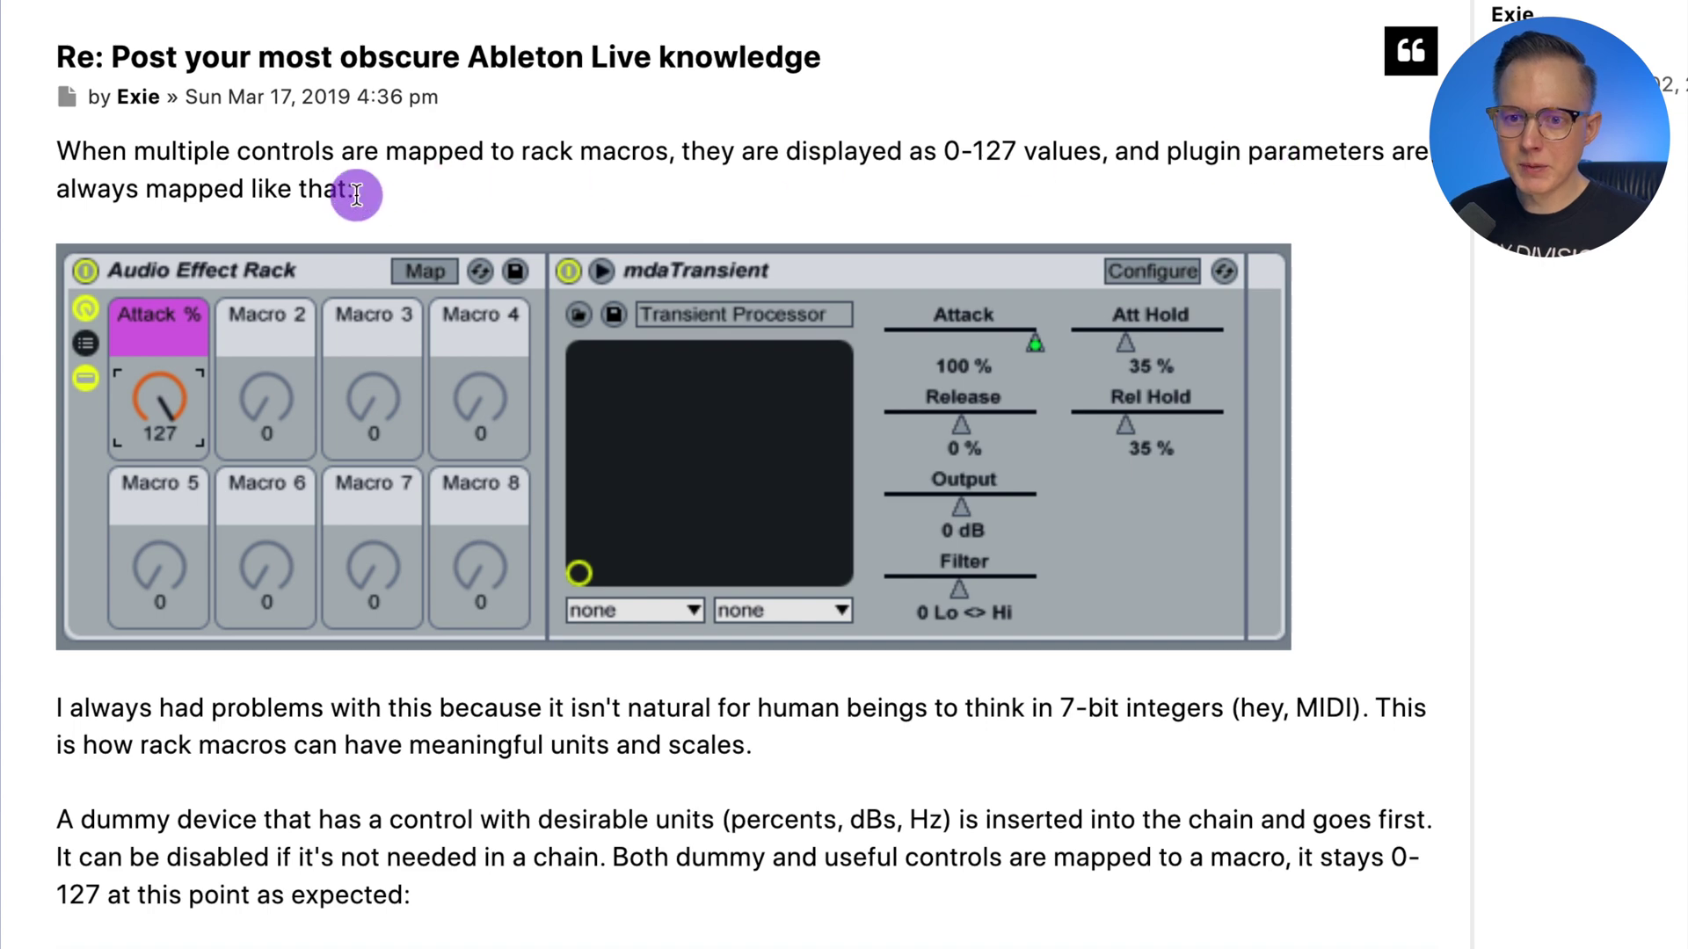
Read the forum post on giving rack macros meaningful units by mapping a dummy device first in the chain.
scroll(372, 198, "down", 3)
scroll(372, 195, "up", 1)
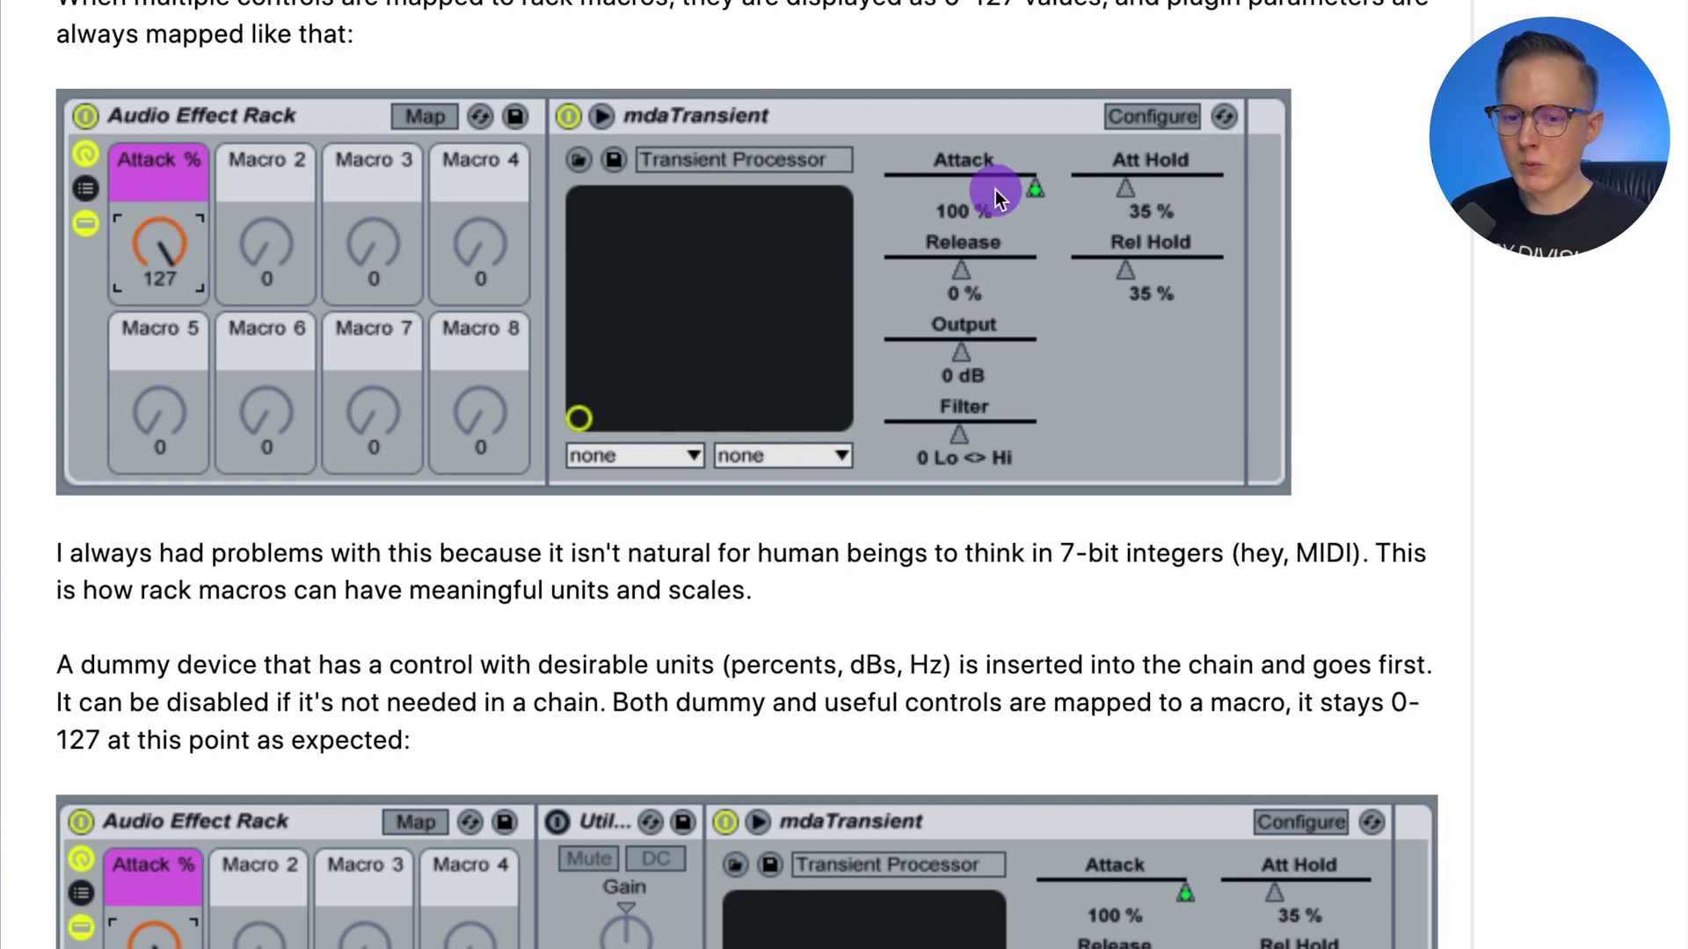
scroll(1005, 671, "down", 5)
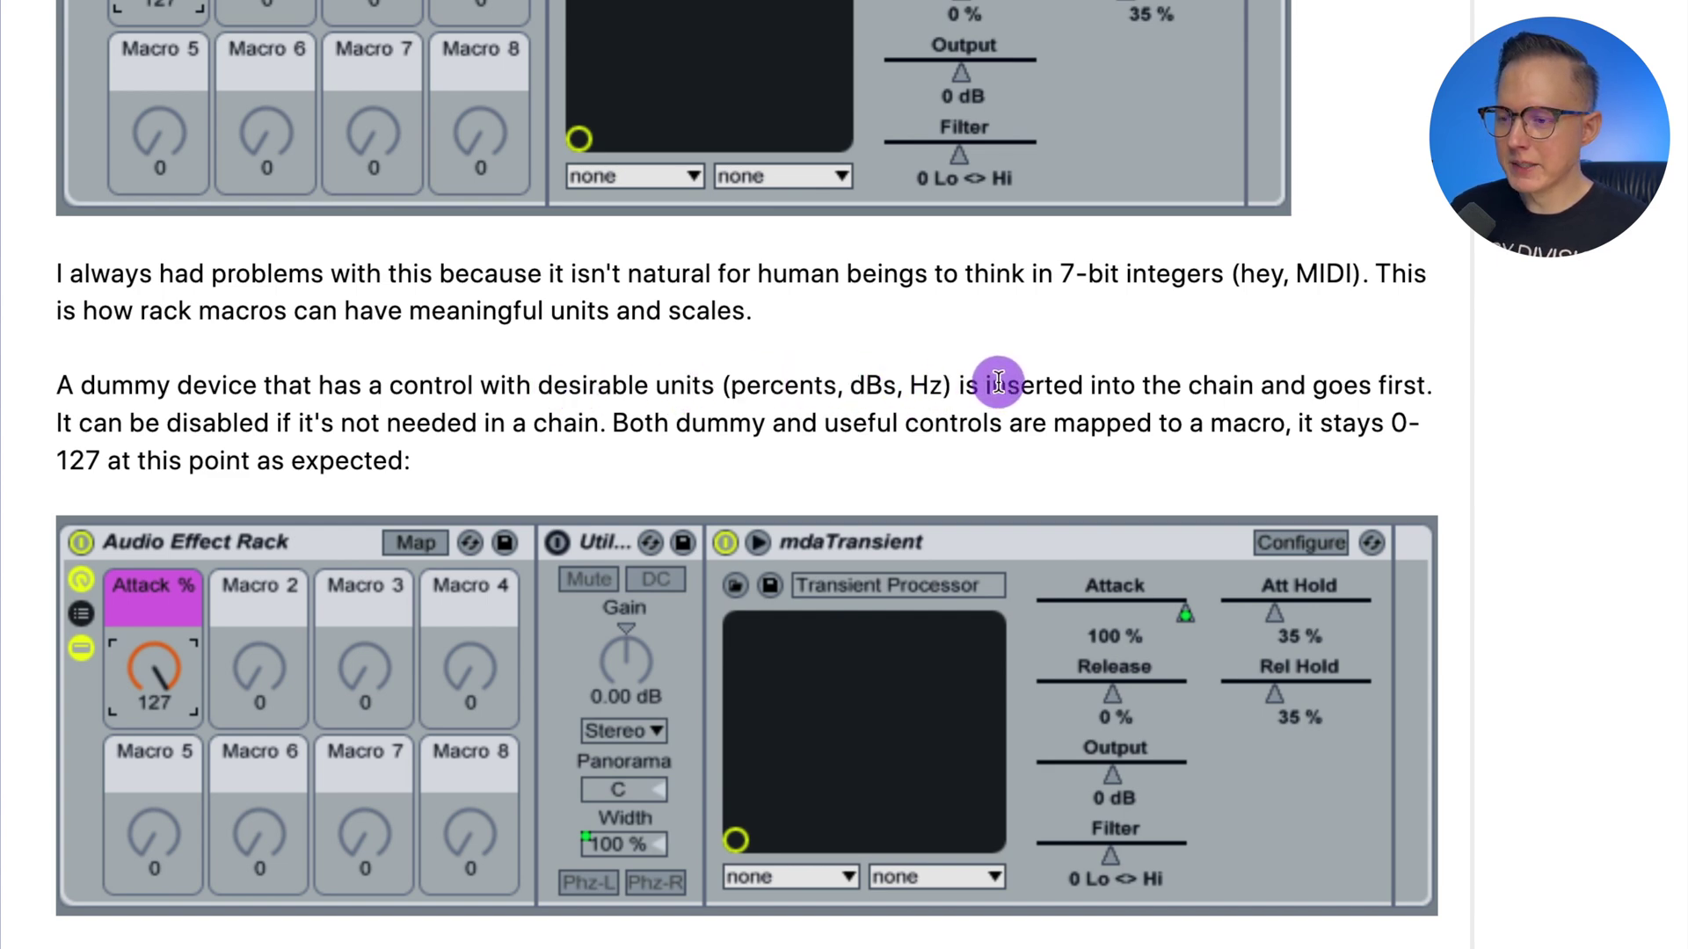
scroll(312, 405, "down", 1)
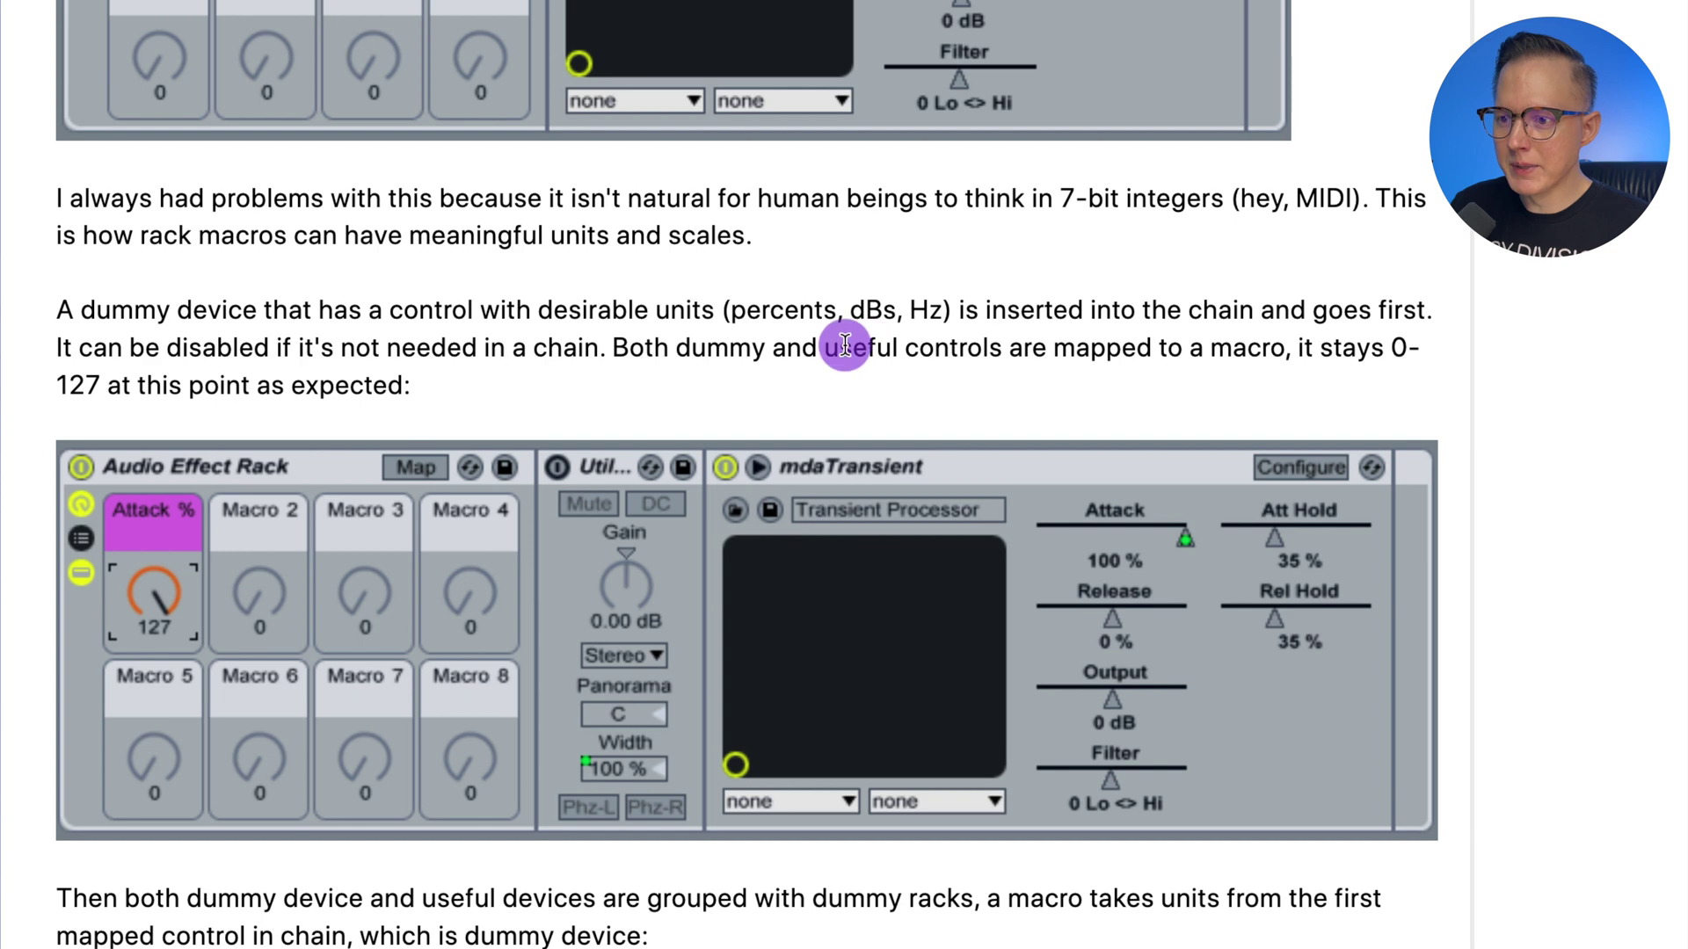
scroll(1225, 347, "down", 7)
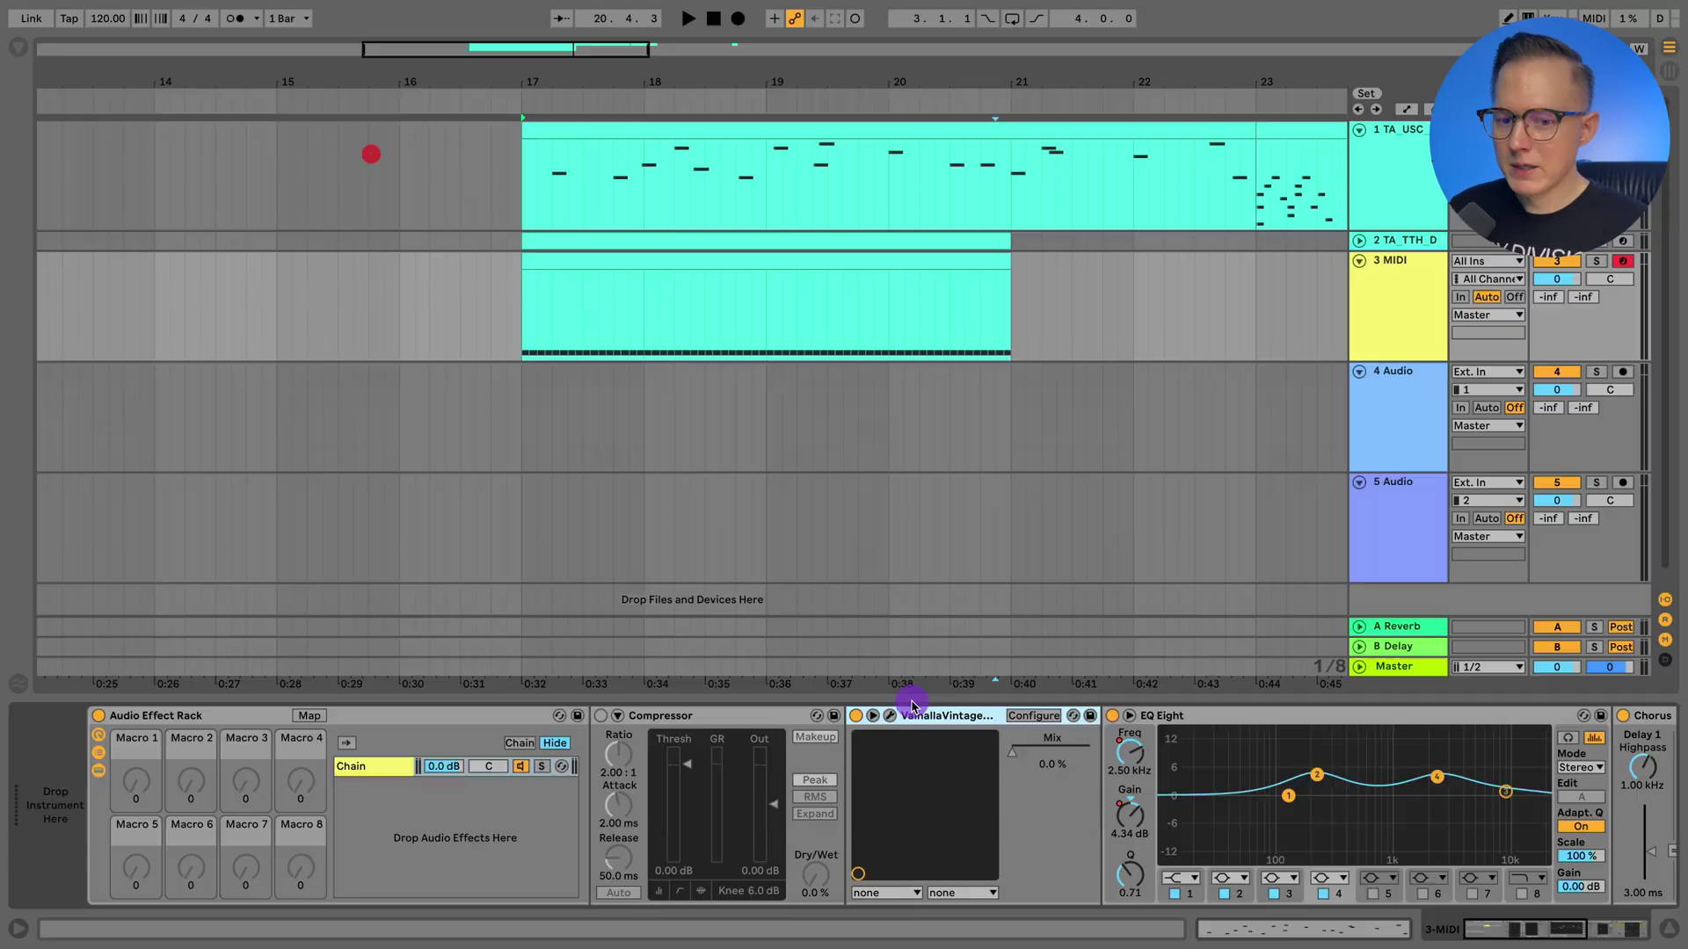
Open the ValhallaVintageVerb plug-in window on the 3 MIDI track, set its Mix to 100 %, and close the window.
left_click(889, 723)
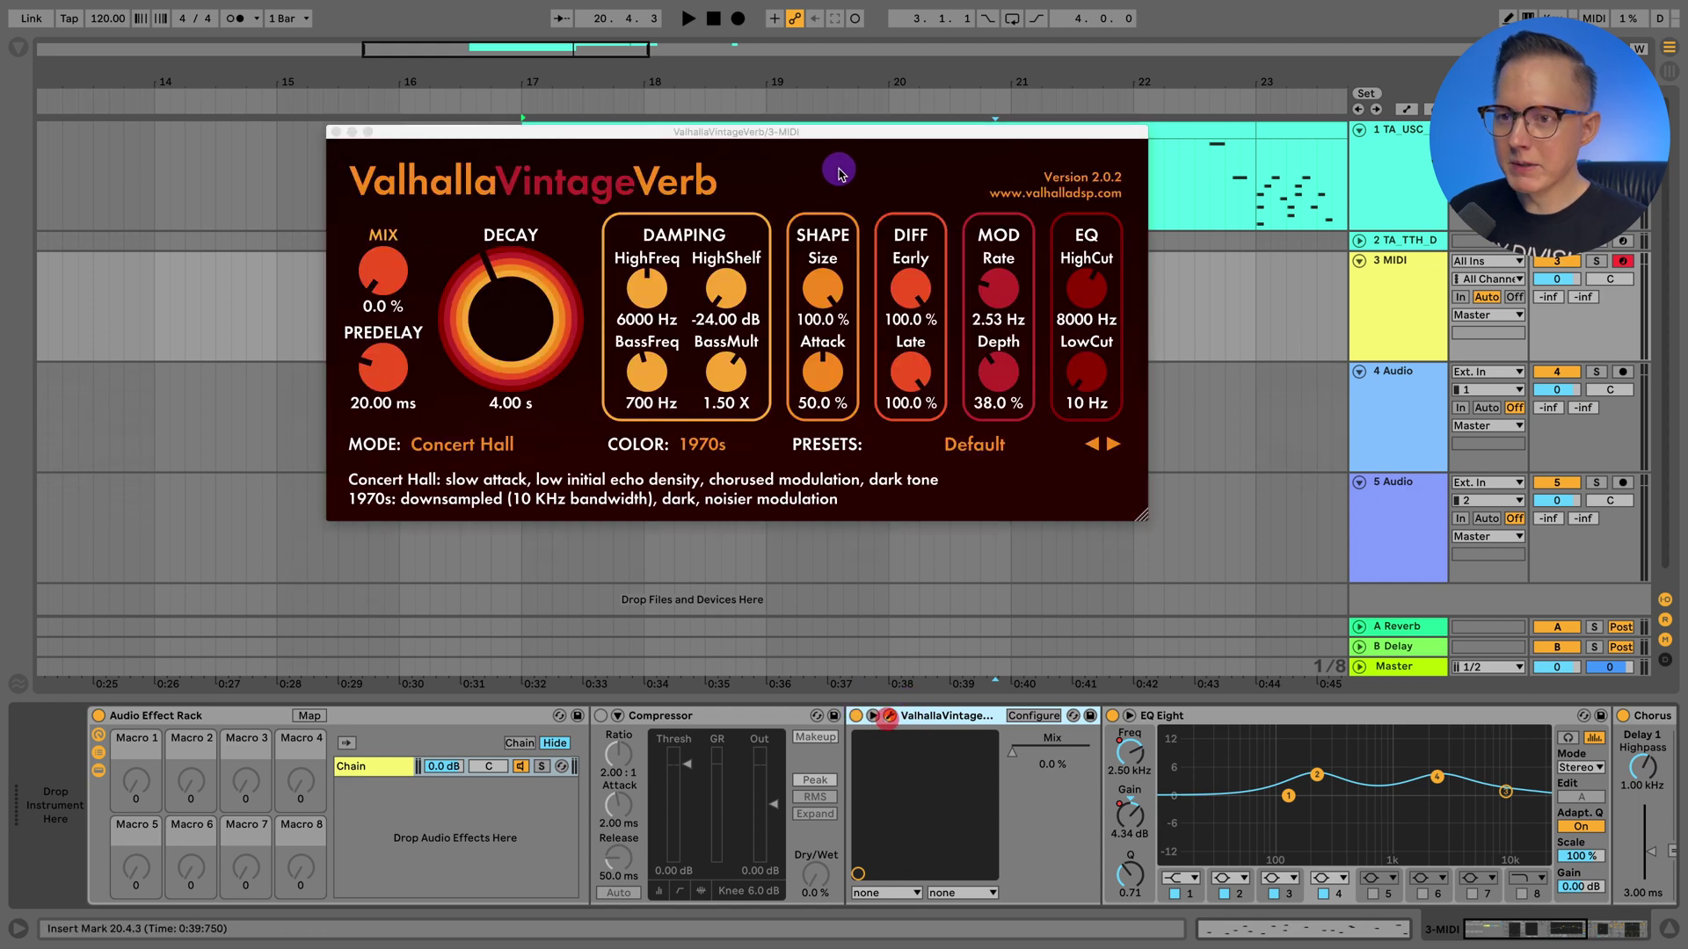
left_click_drag(596, 134, 542, 143)
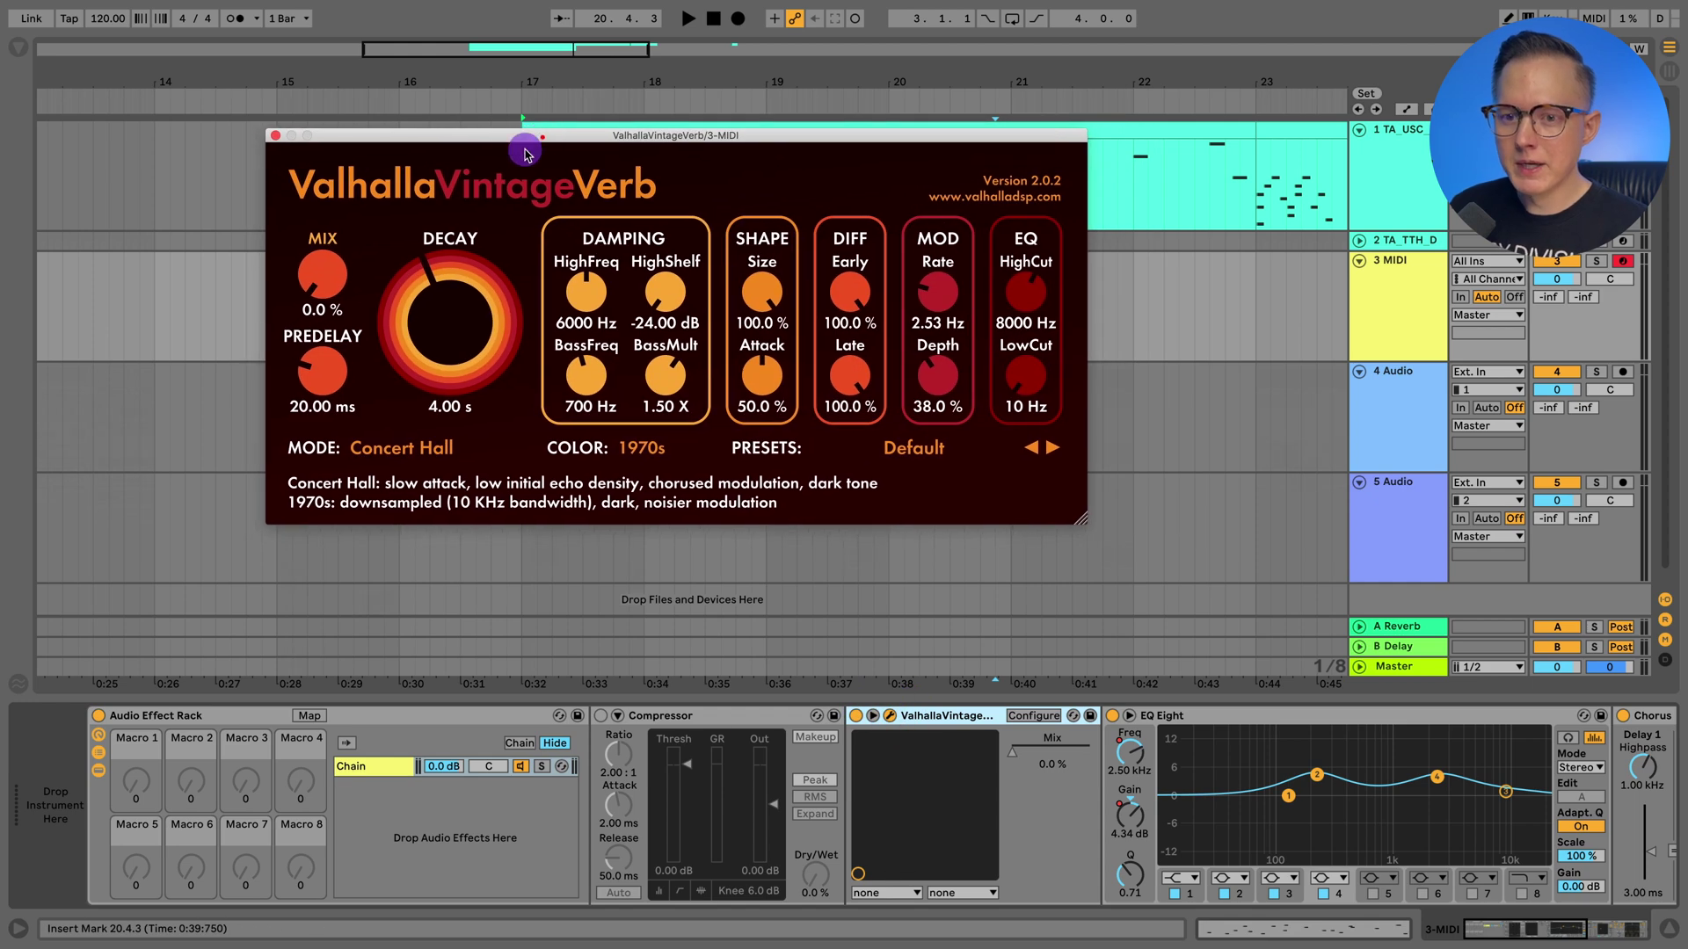
left_click_drag(323, 276, 386, 62)
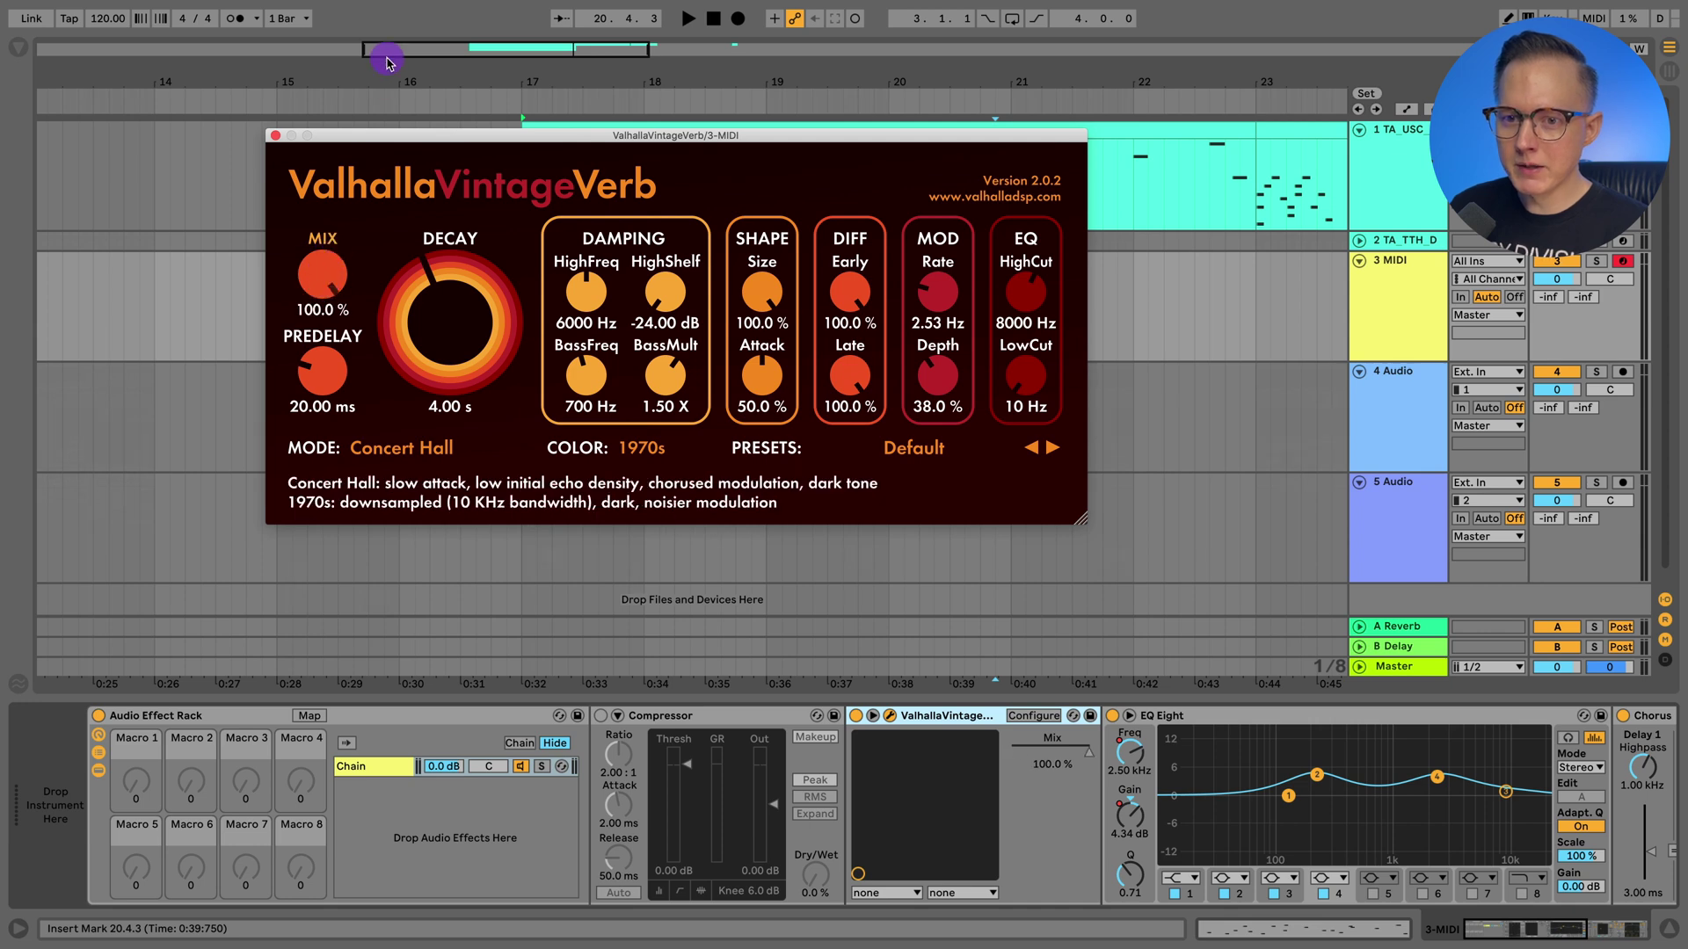
left_click_drag(328, 263, 384, 158)
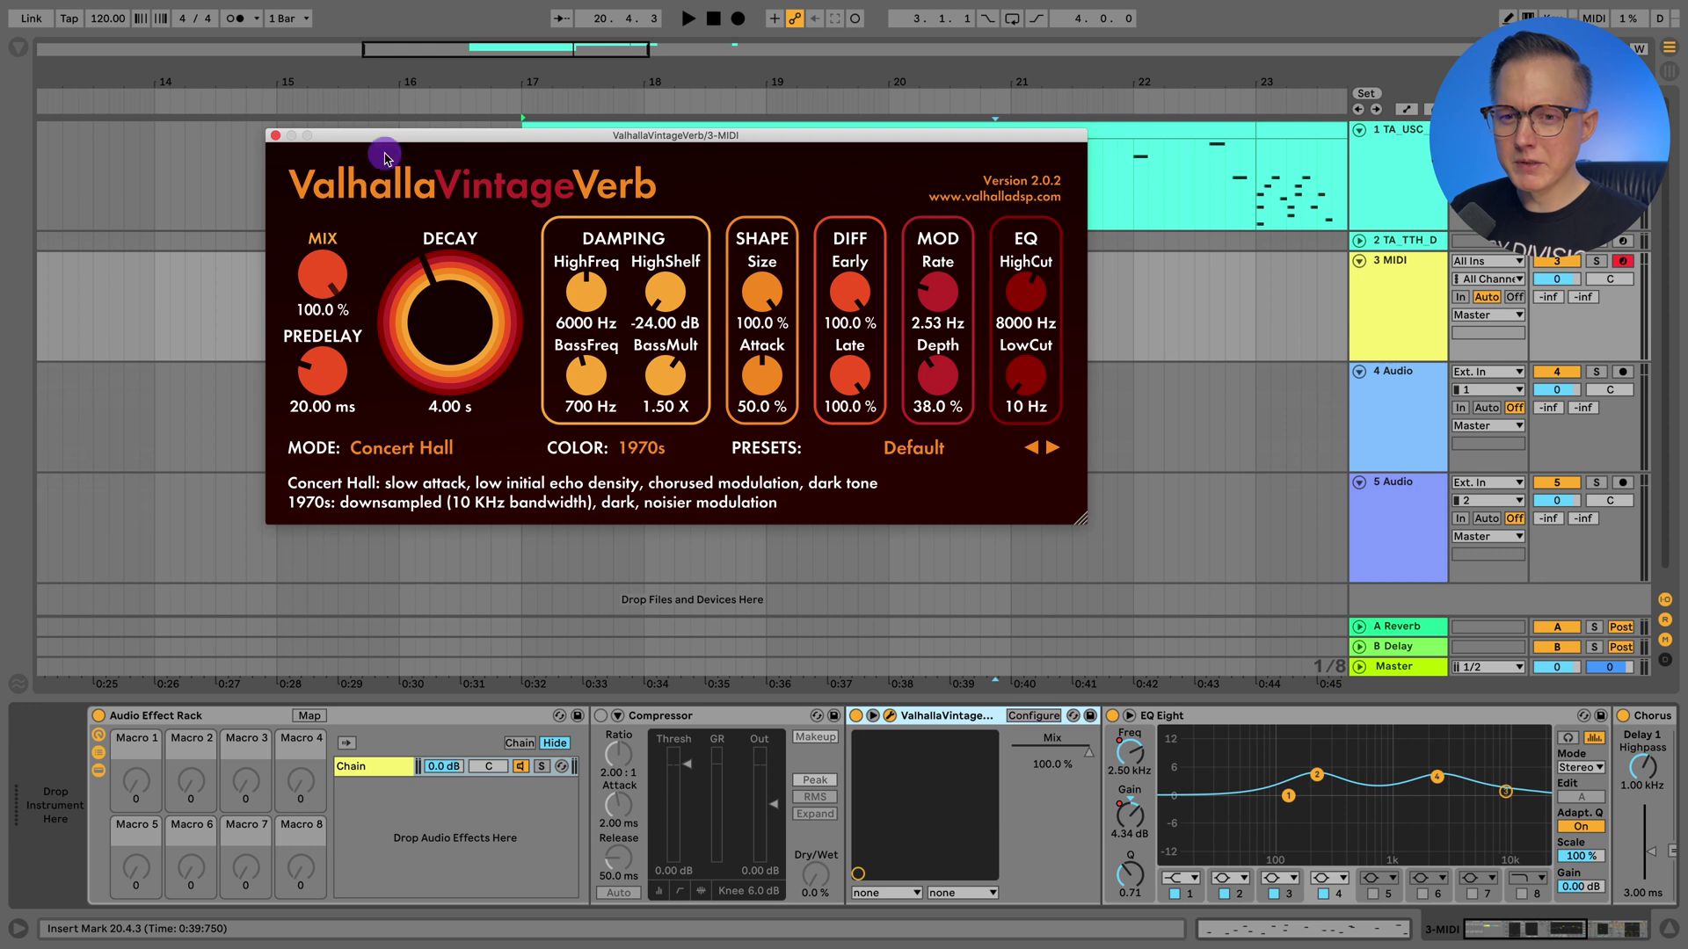
left_click(278, 137)
Turn ValhallaVintageVerb's Configure mode on and off, and close the plug-in window.
left_click(1044, 719)
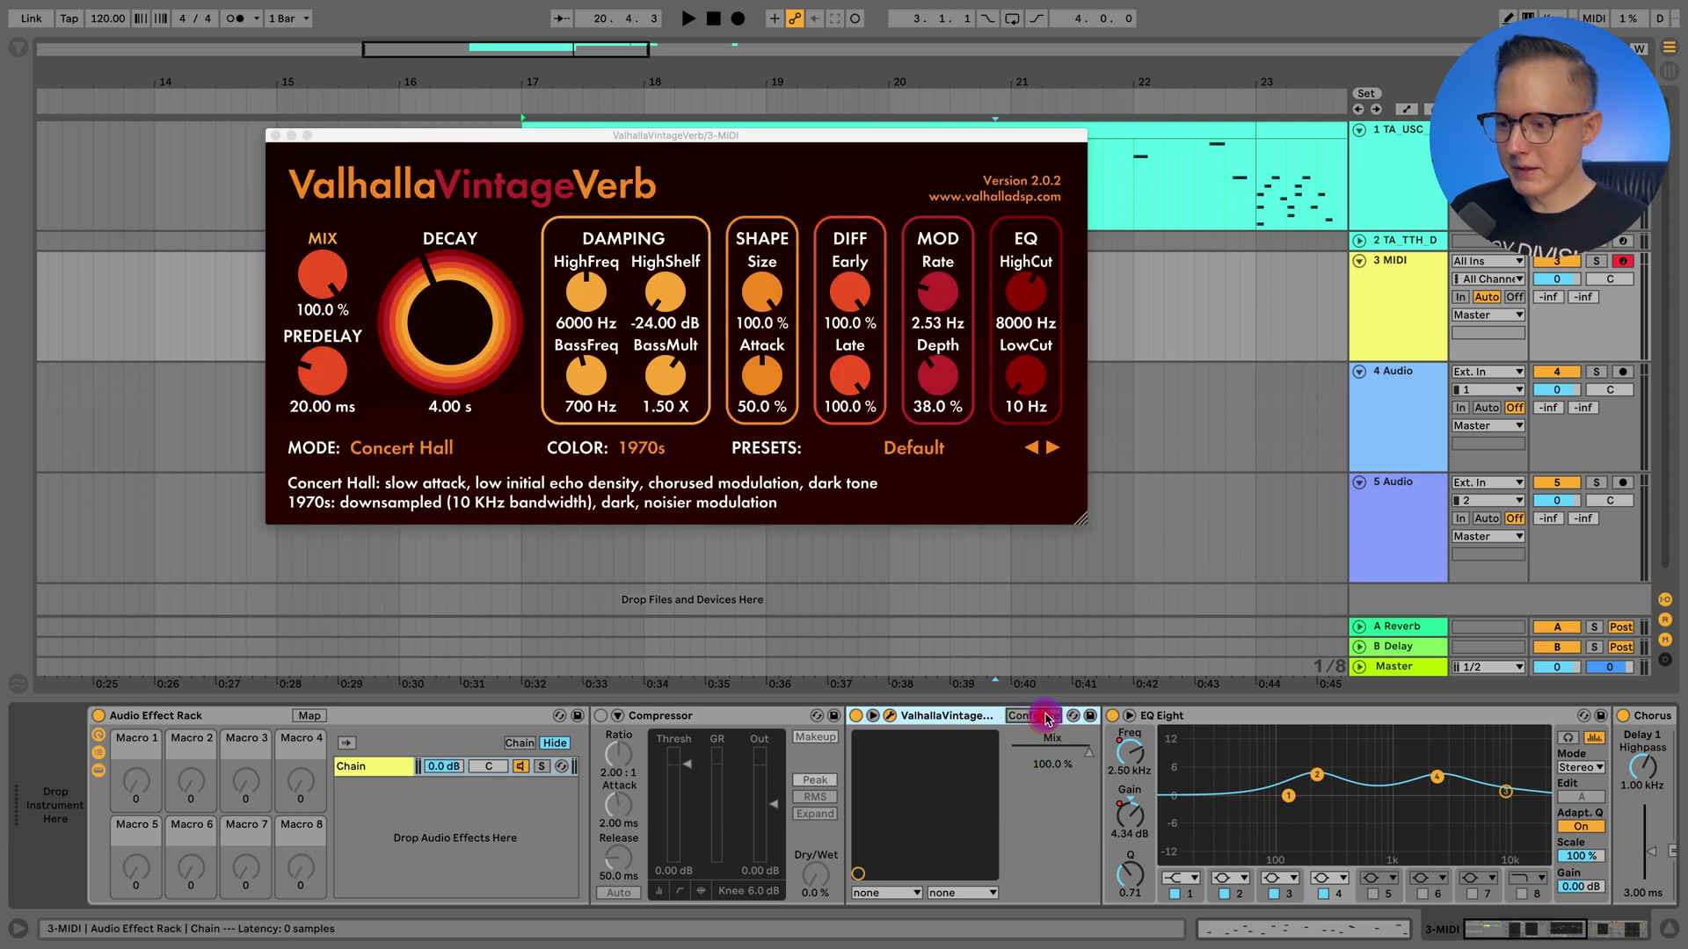
left_click(1044, 718)
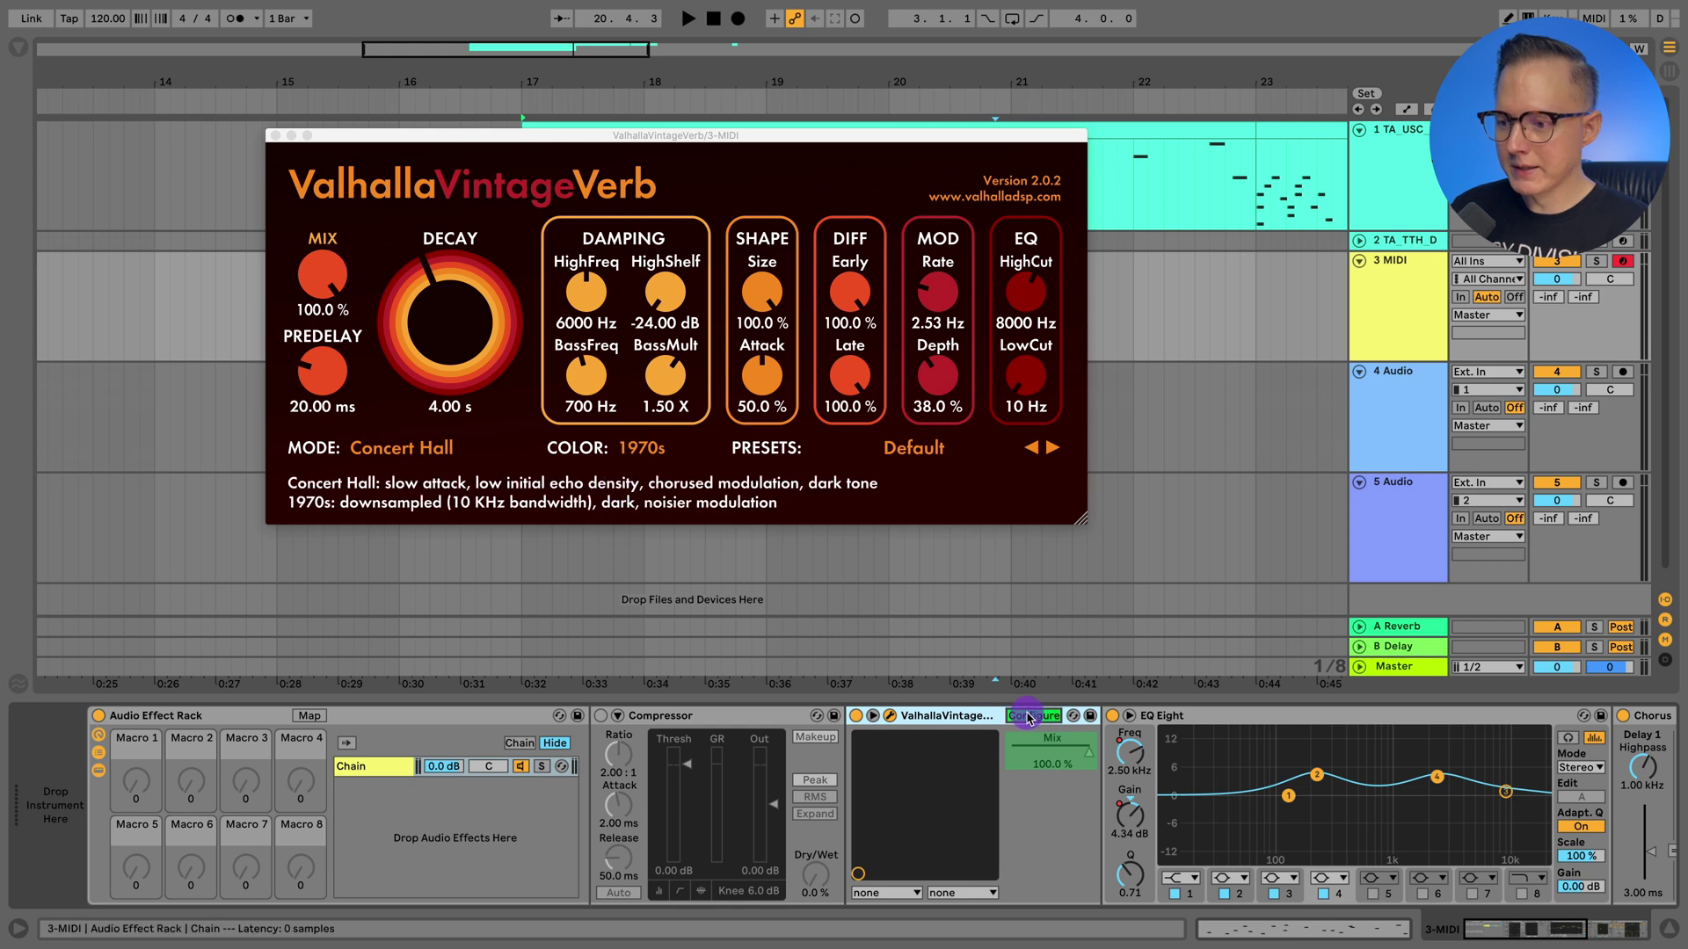
left_click(1028, 718)
left_click(274, 135)
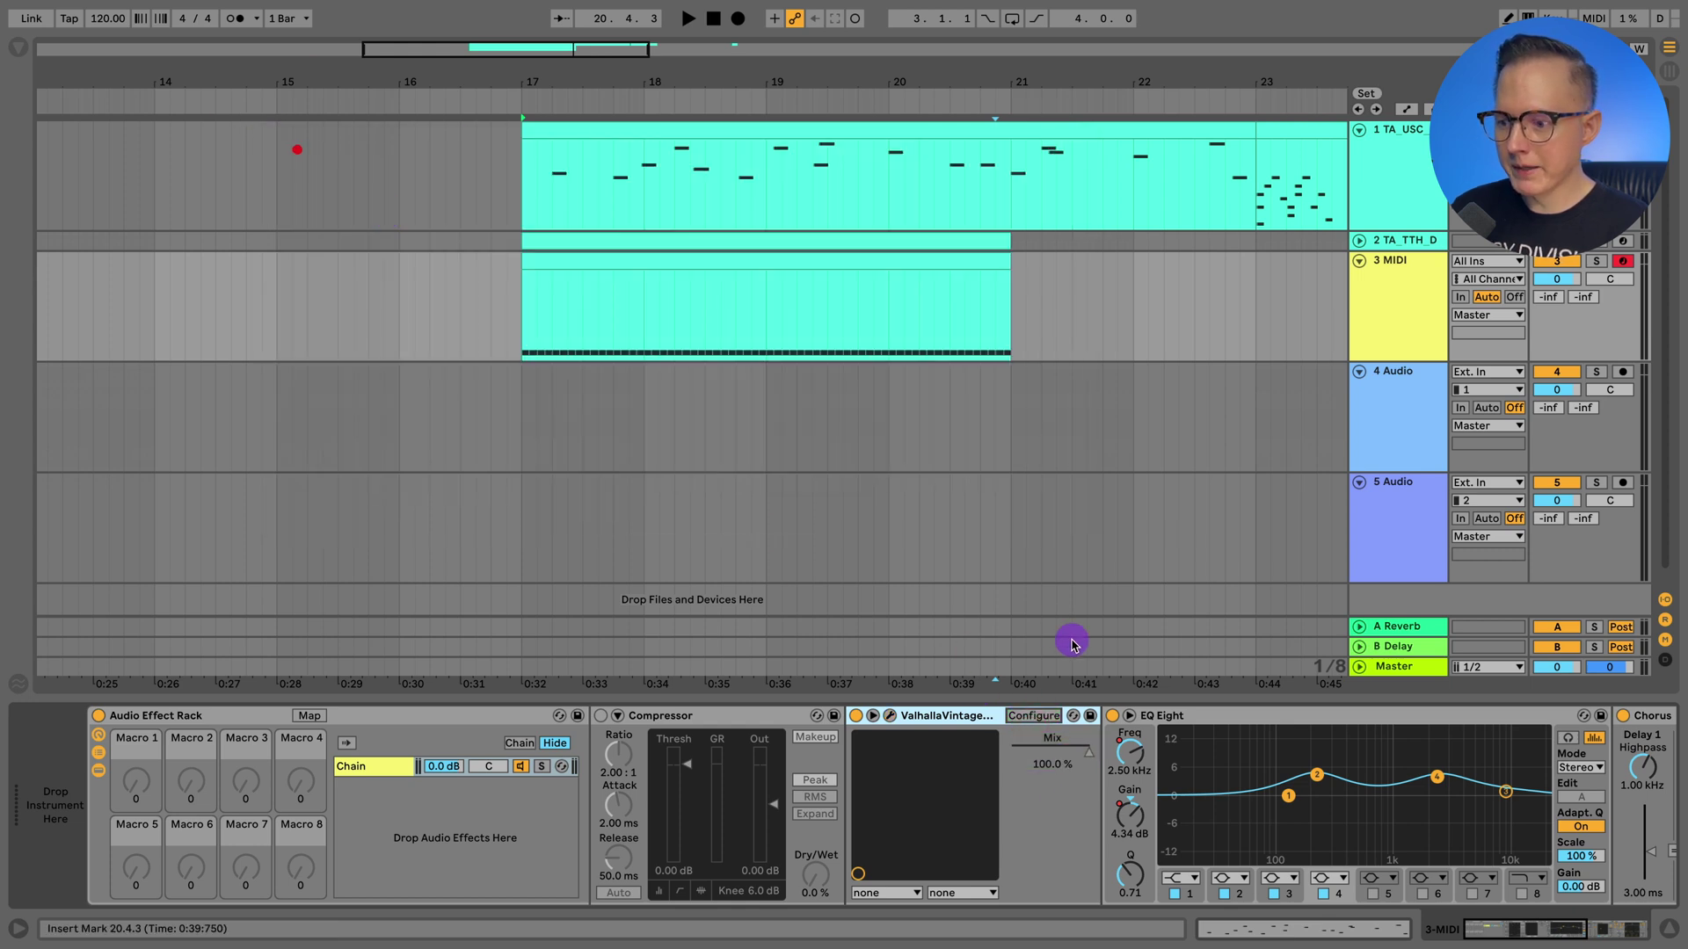
Map ValhallaVintageVerb's Mix to Macro 1, fold the Compressor, and try out the mapped macro.
right_click(1050, 749)
left_click(1118, 625)
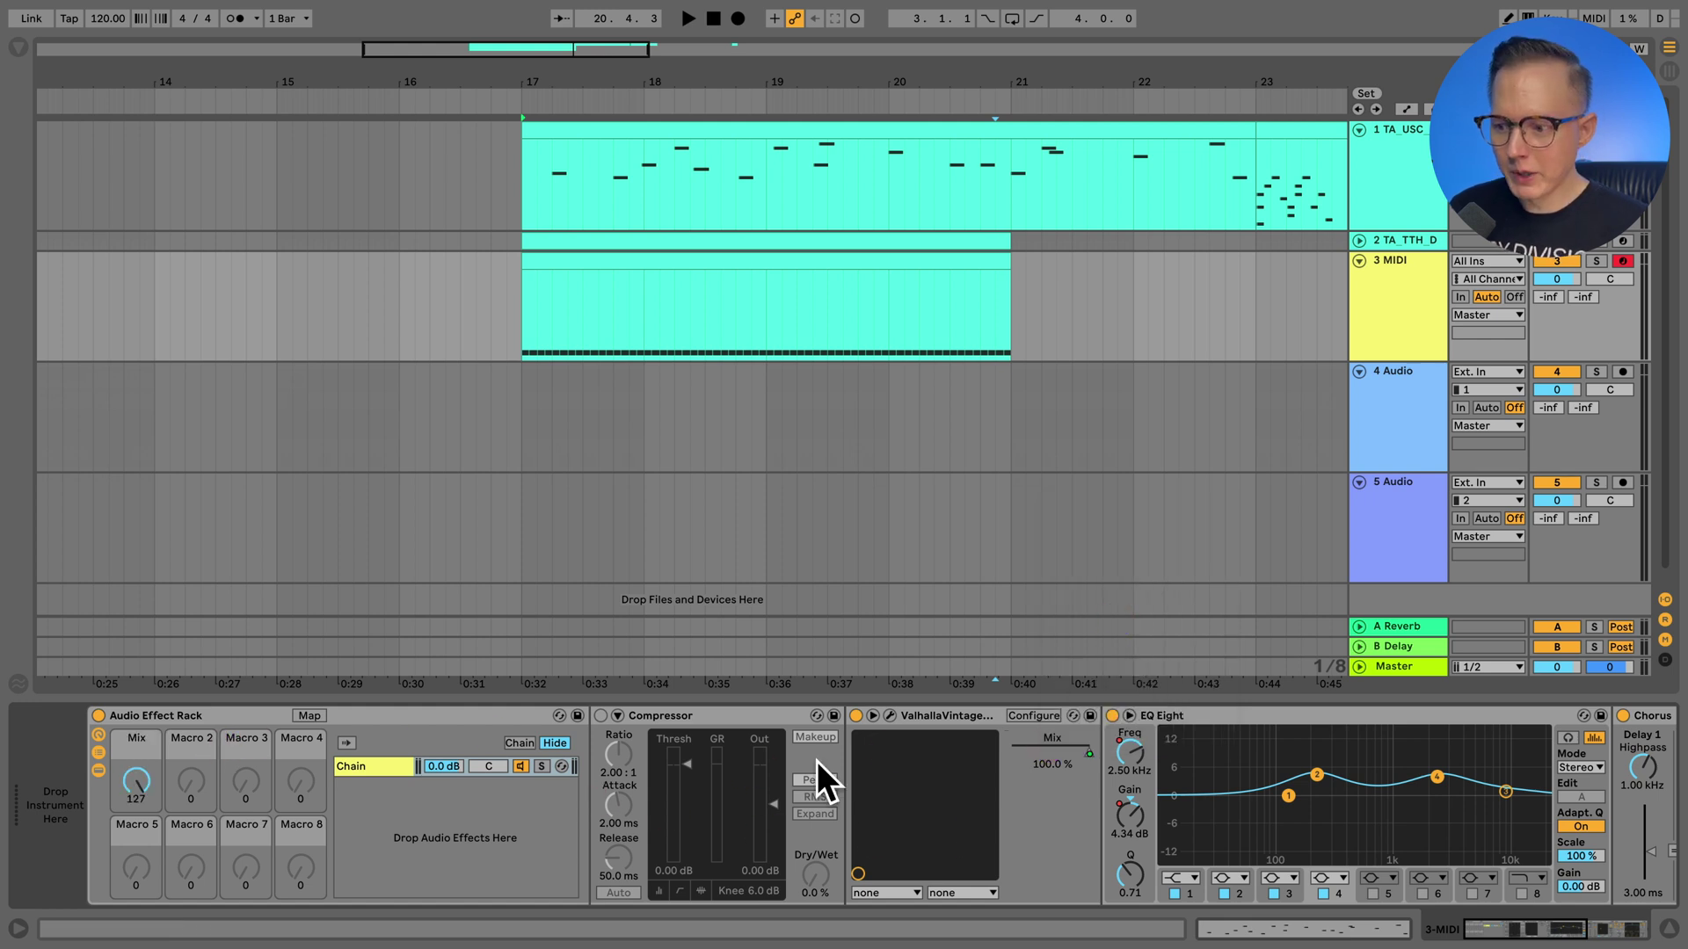
left_click(617, 716)
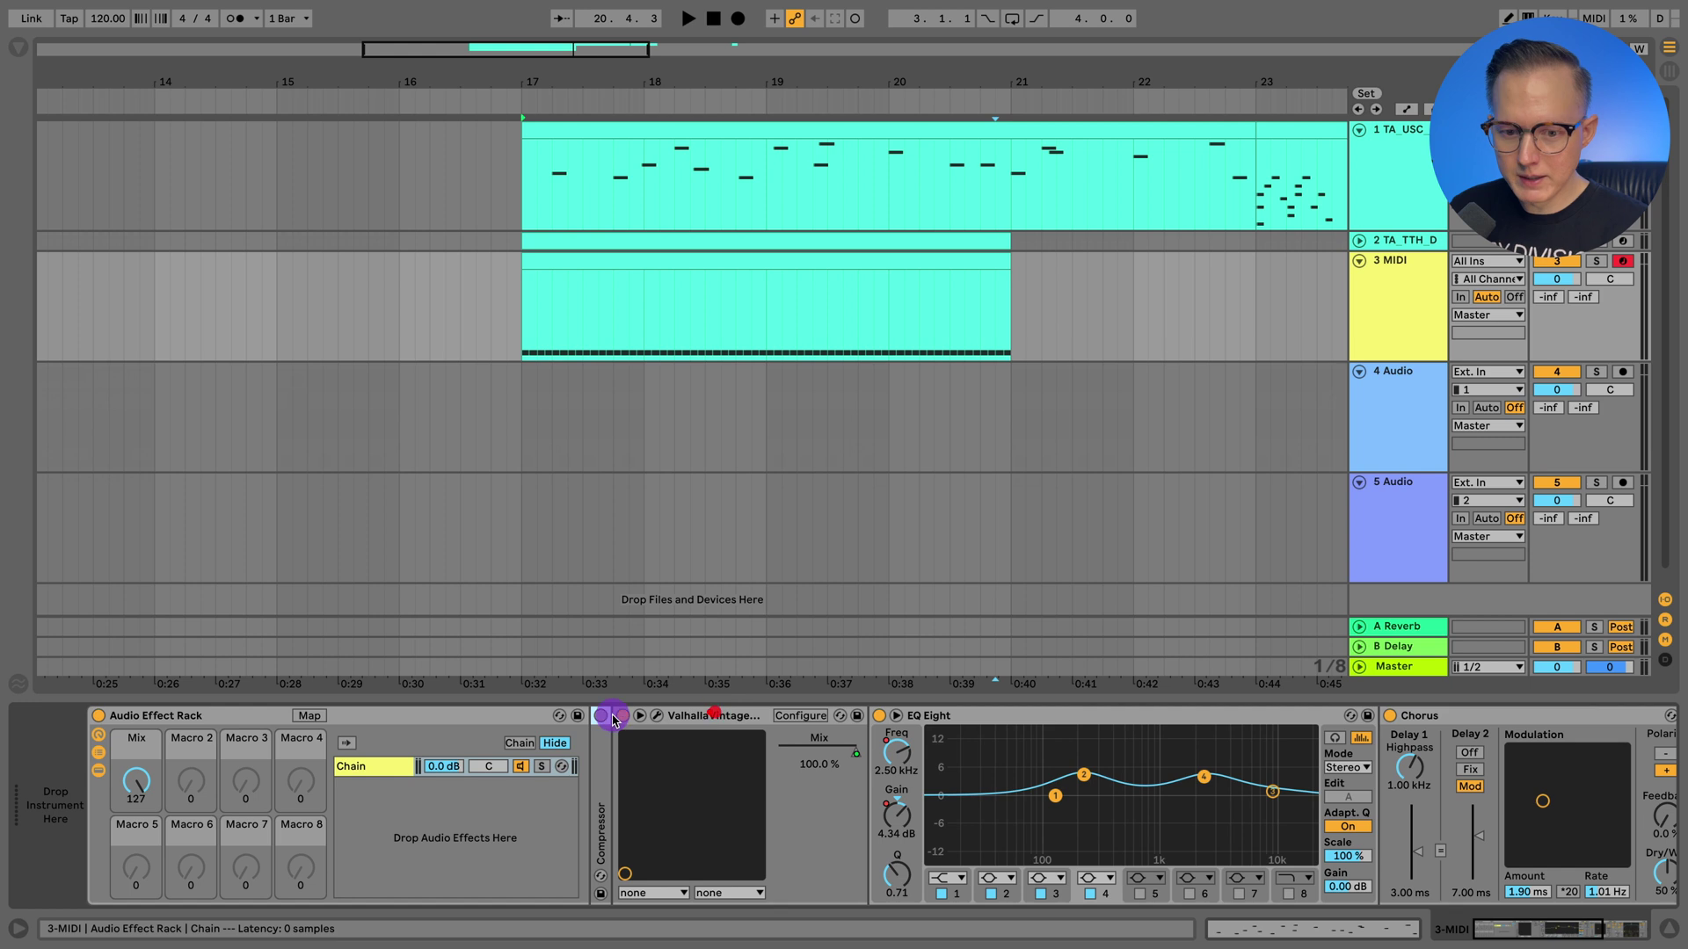
left_click_drag(129, 776, 128, 844)
Show the Mix macro's automation on the 3 MIDI track and move the macro to check its displayed units.
right_click(127, 784)
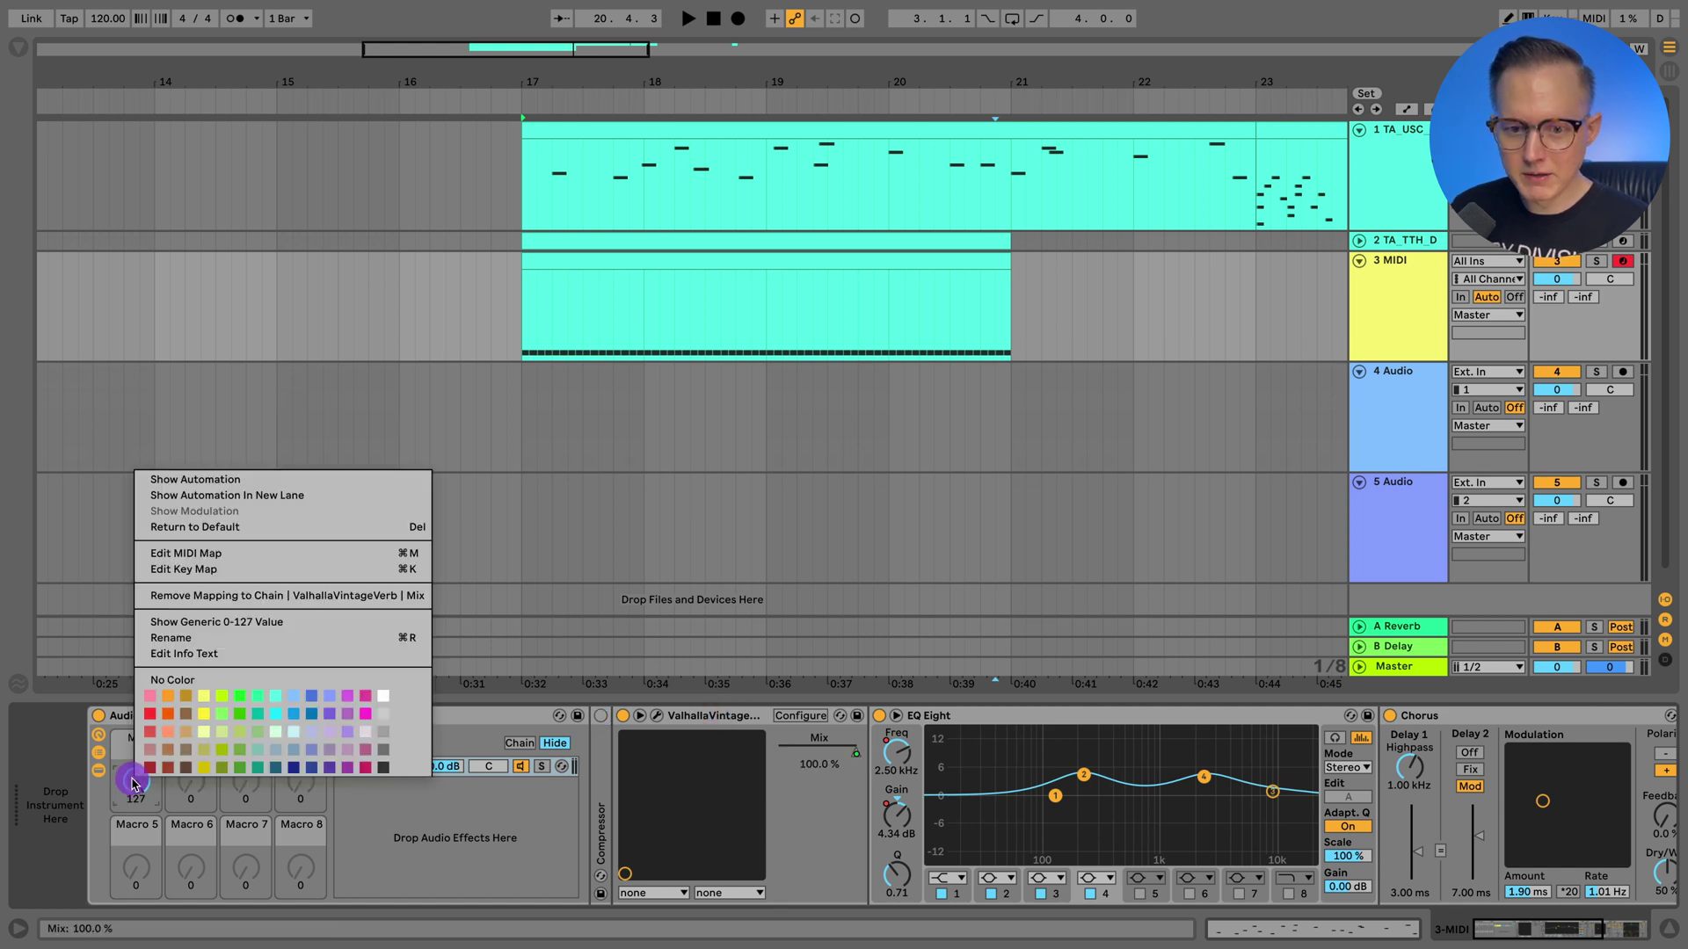
left_click(196, 479)
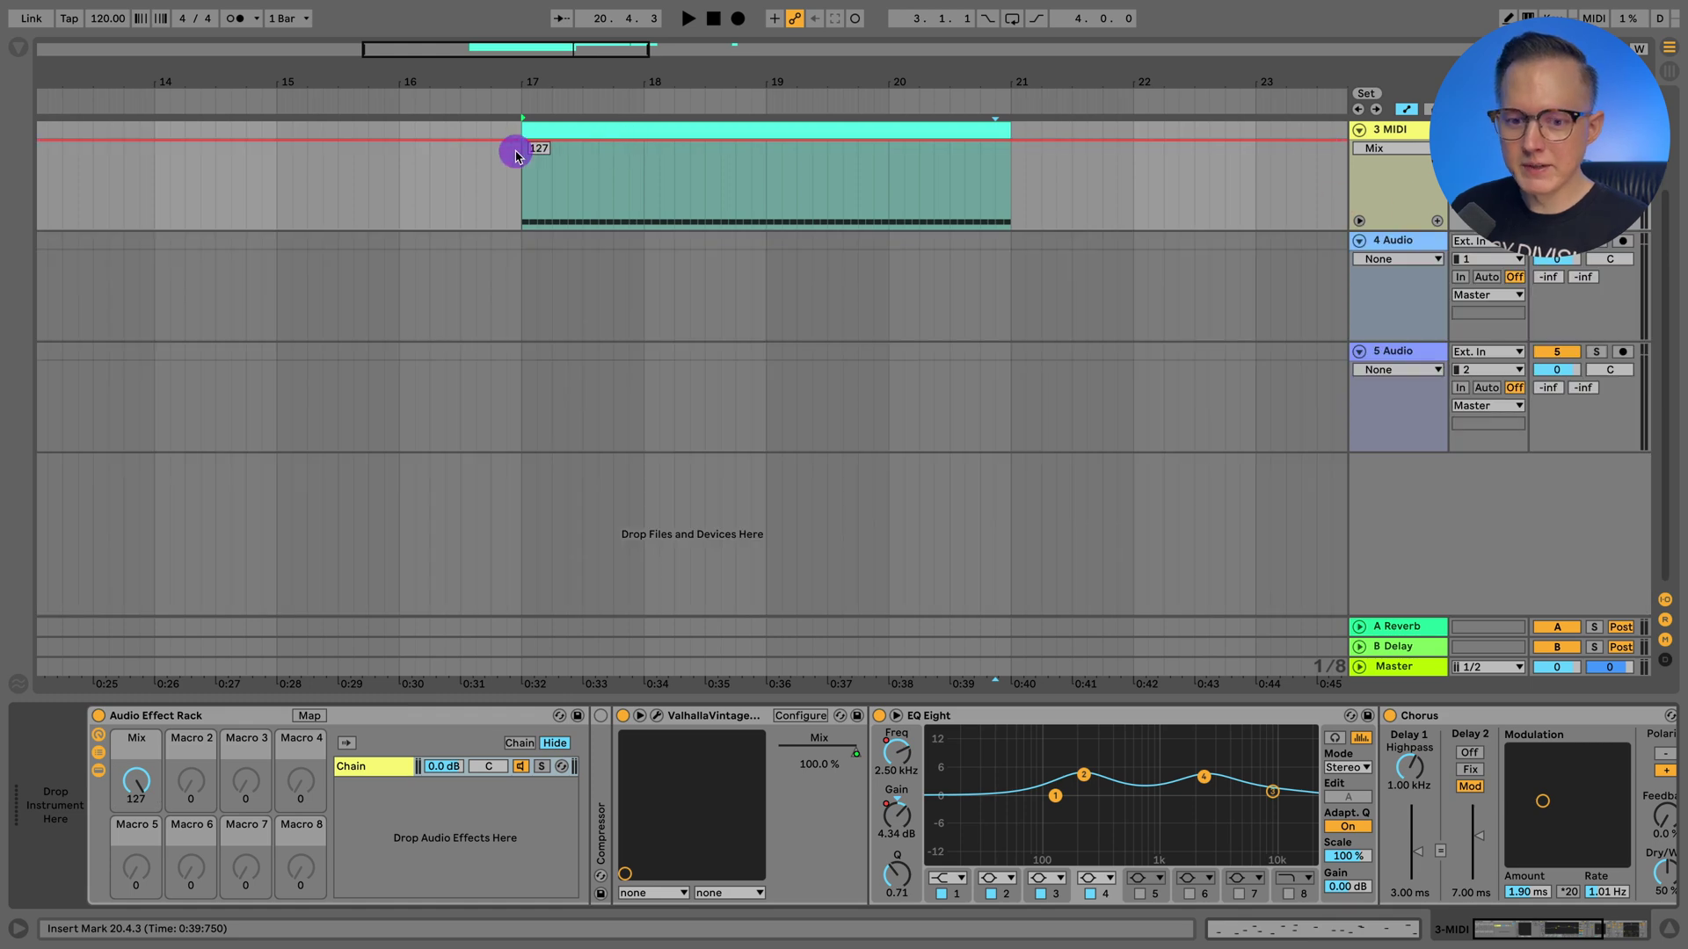
left_click(840, 751)
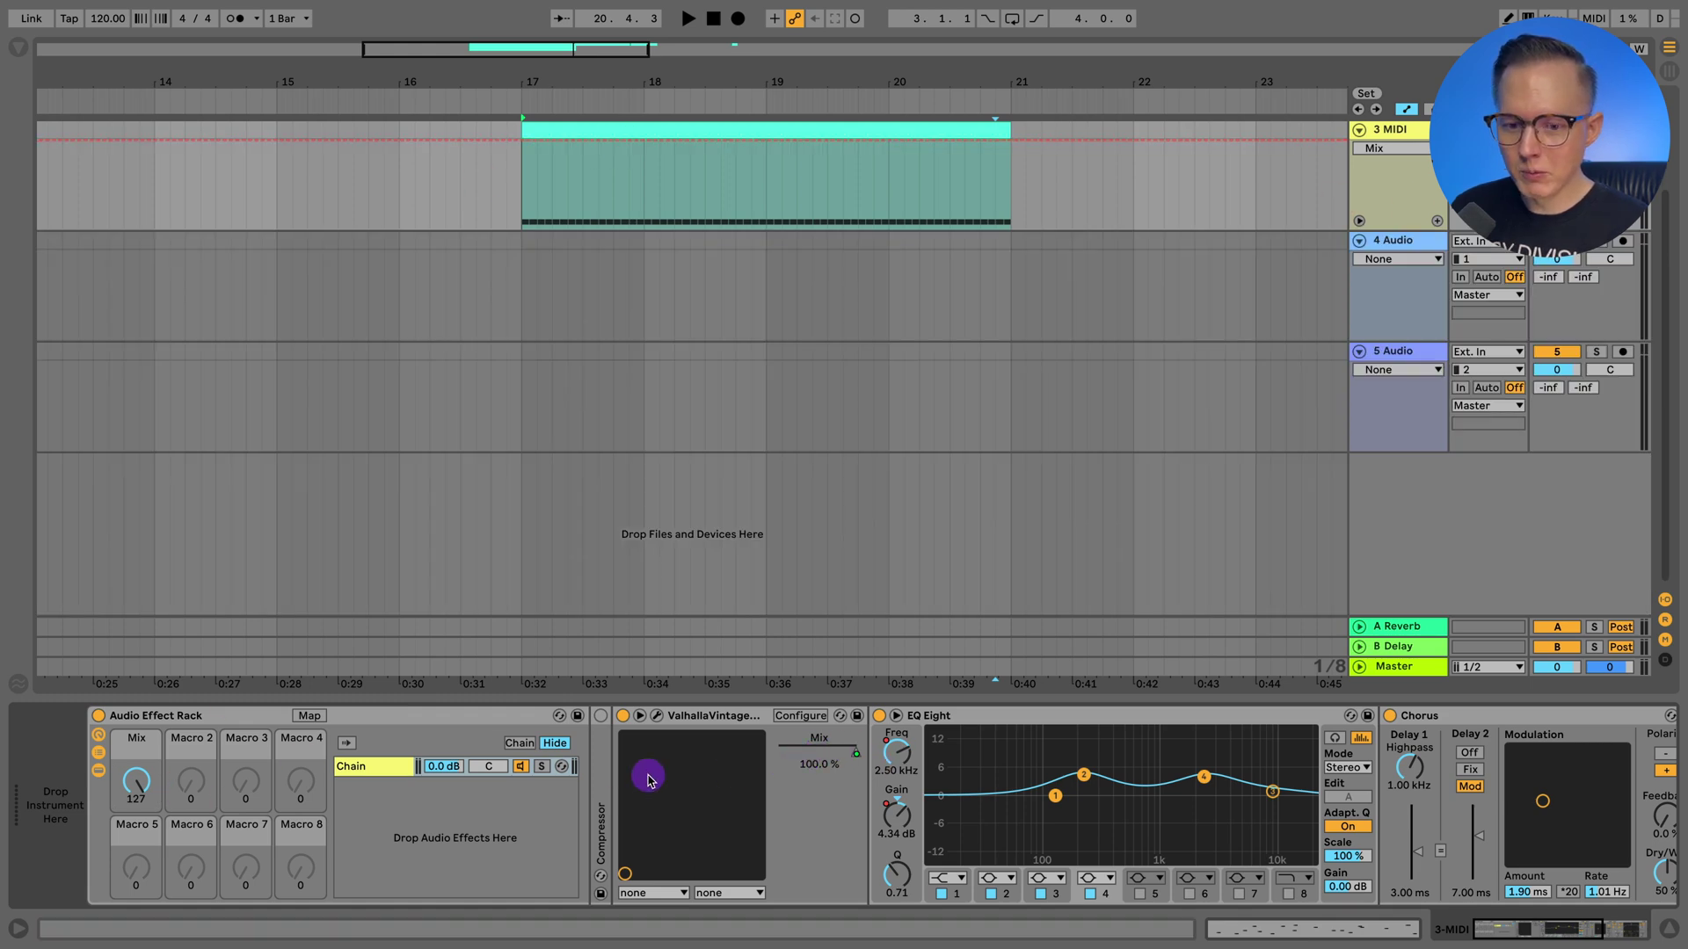
left_click_drag(137, 782, 137, 888)
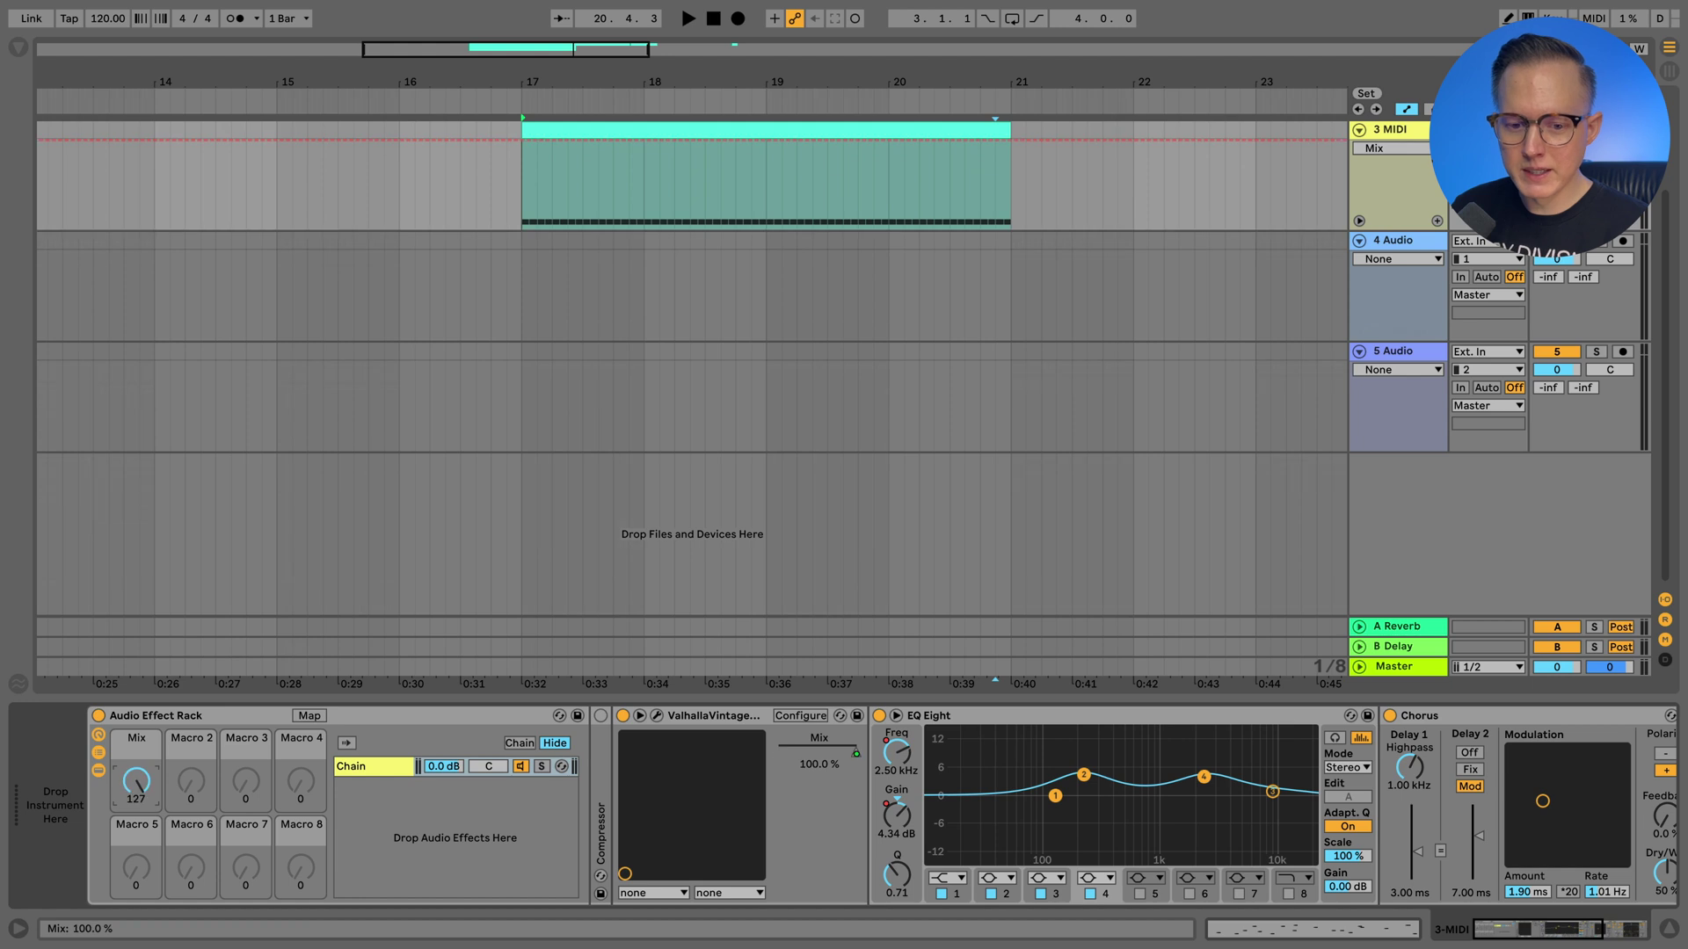
Unfold the Compressor in the Audio Effect Rack, and switch it on and off again to leave it disabled.
left_click(598, 785)
double_click(598, 785)
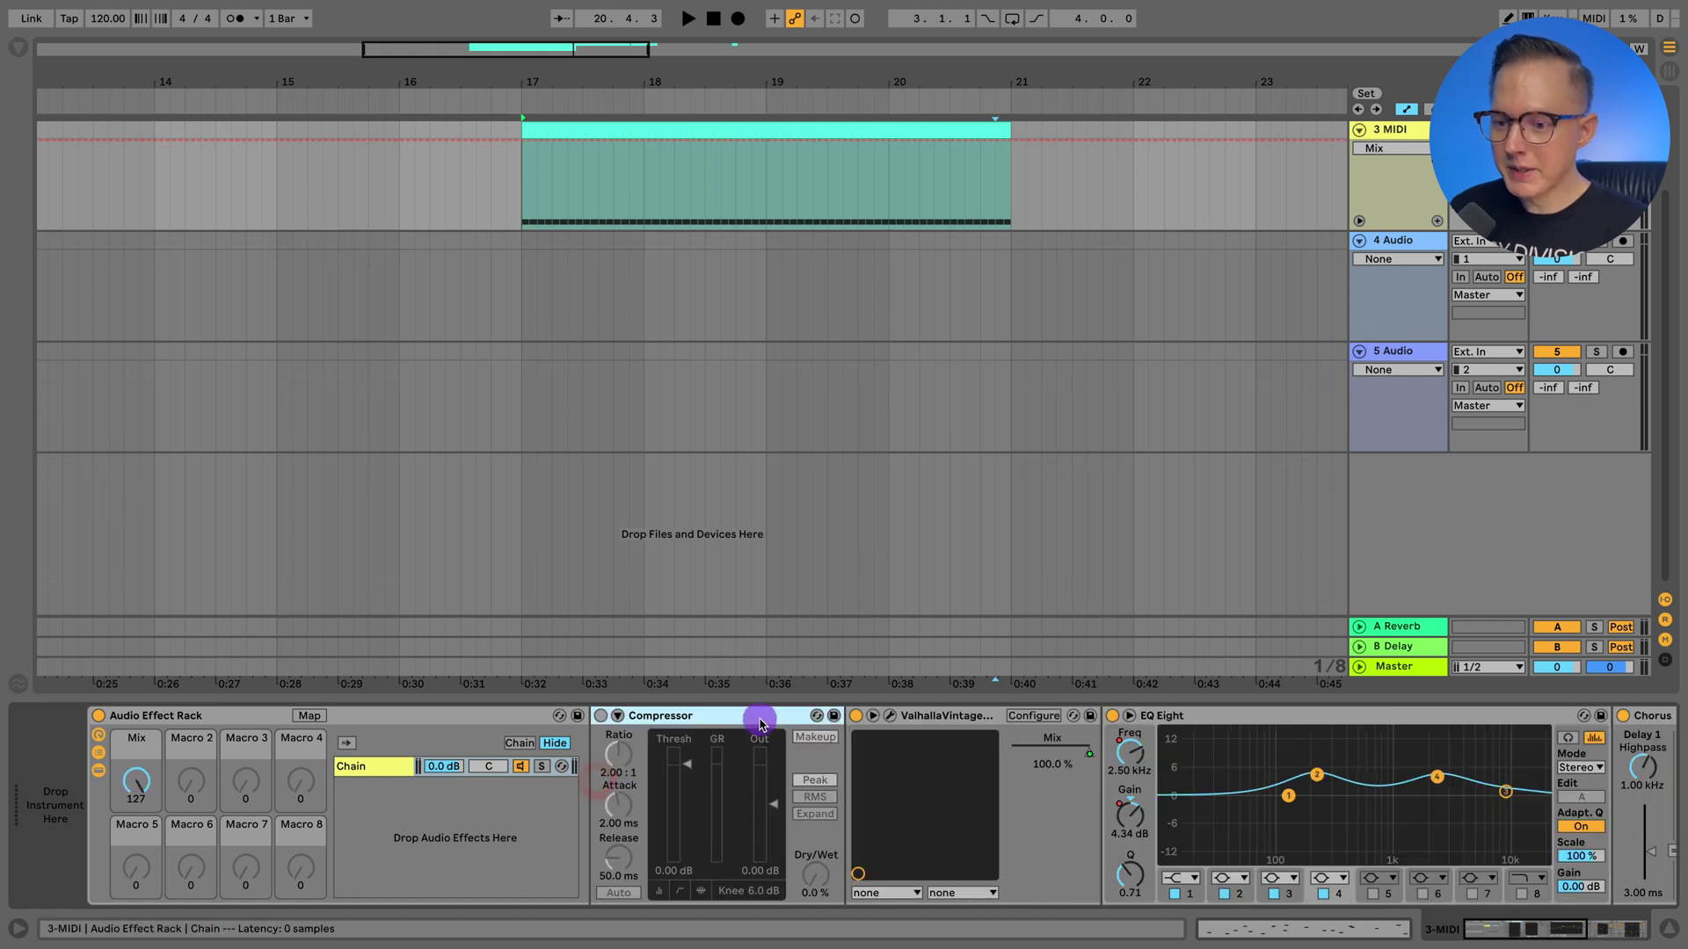
left_click(599, 716)
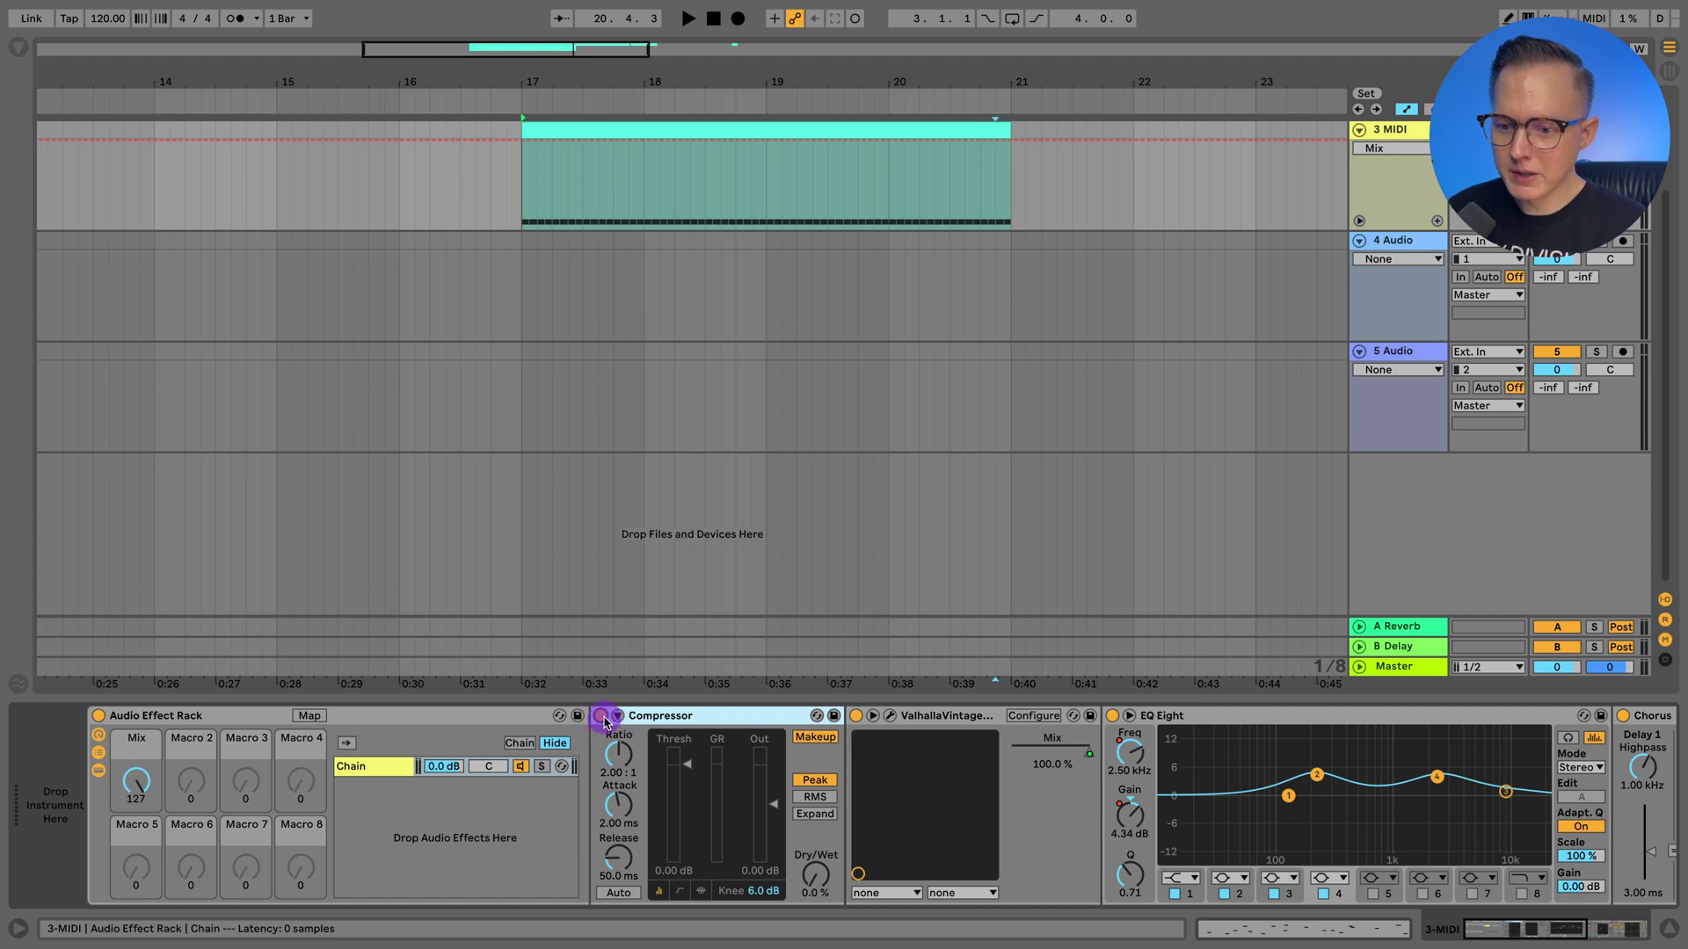
left_click(602, 716)
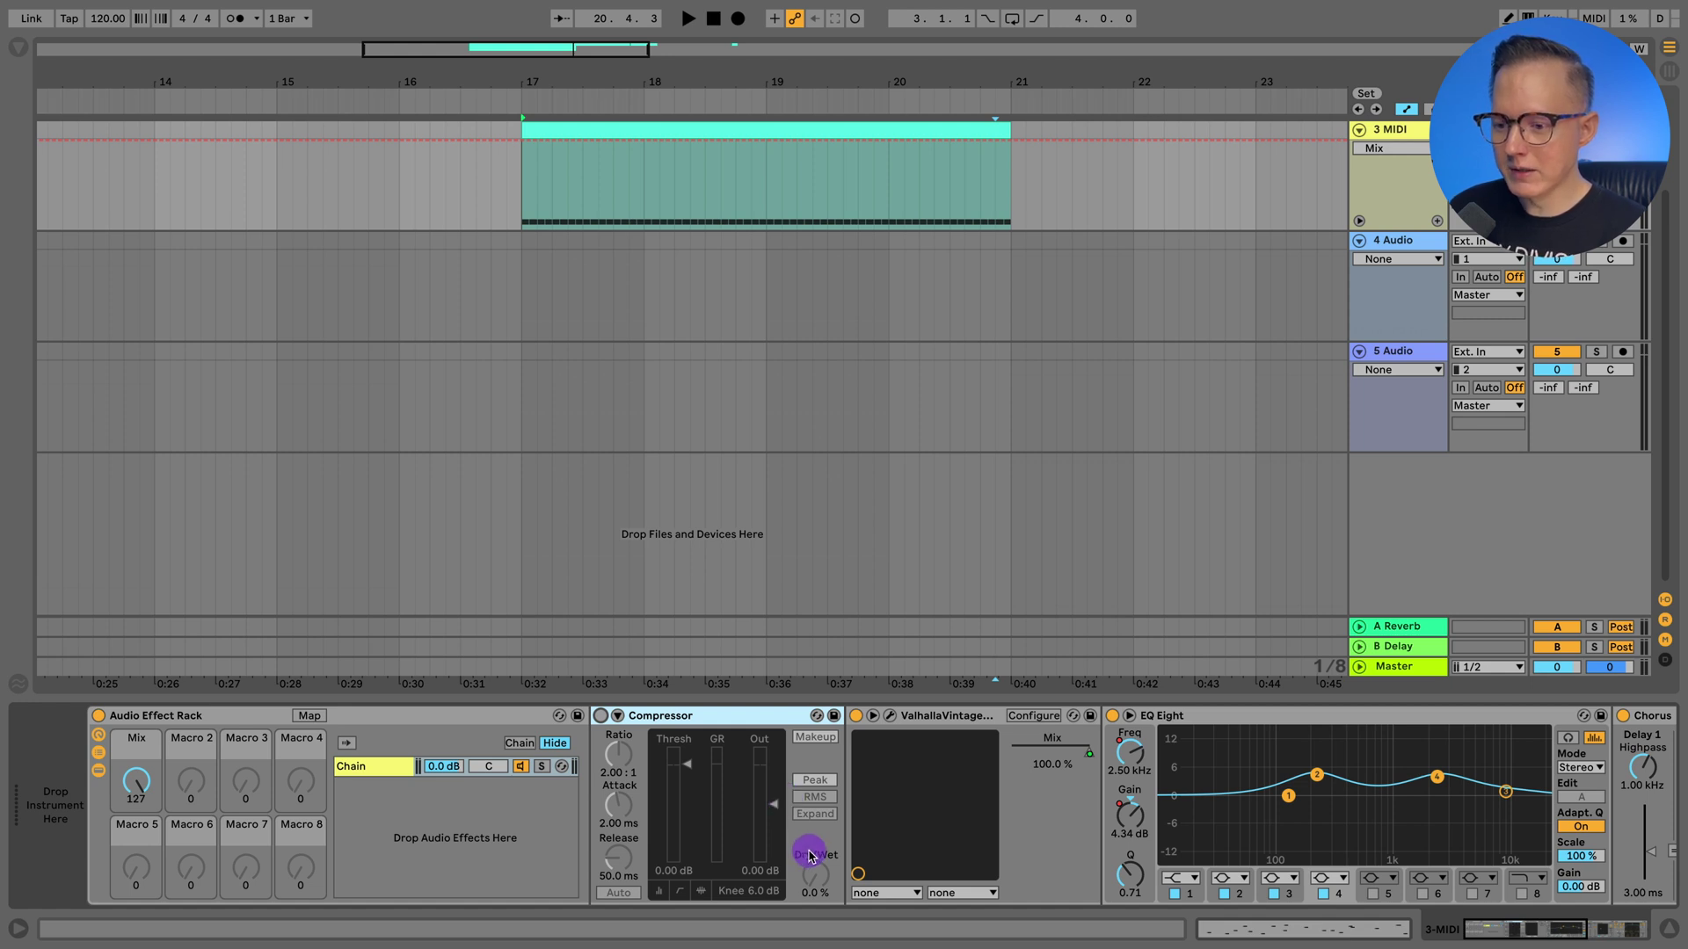
Set the disabled Compressor's Dry/Wet to 100 %, map it to the Mix macro, and try out the macro.
left_click(814, 878)
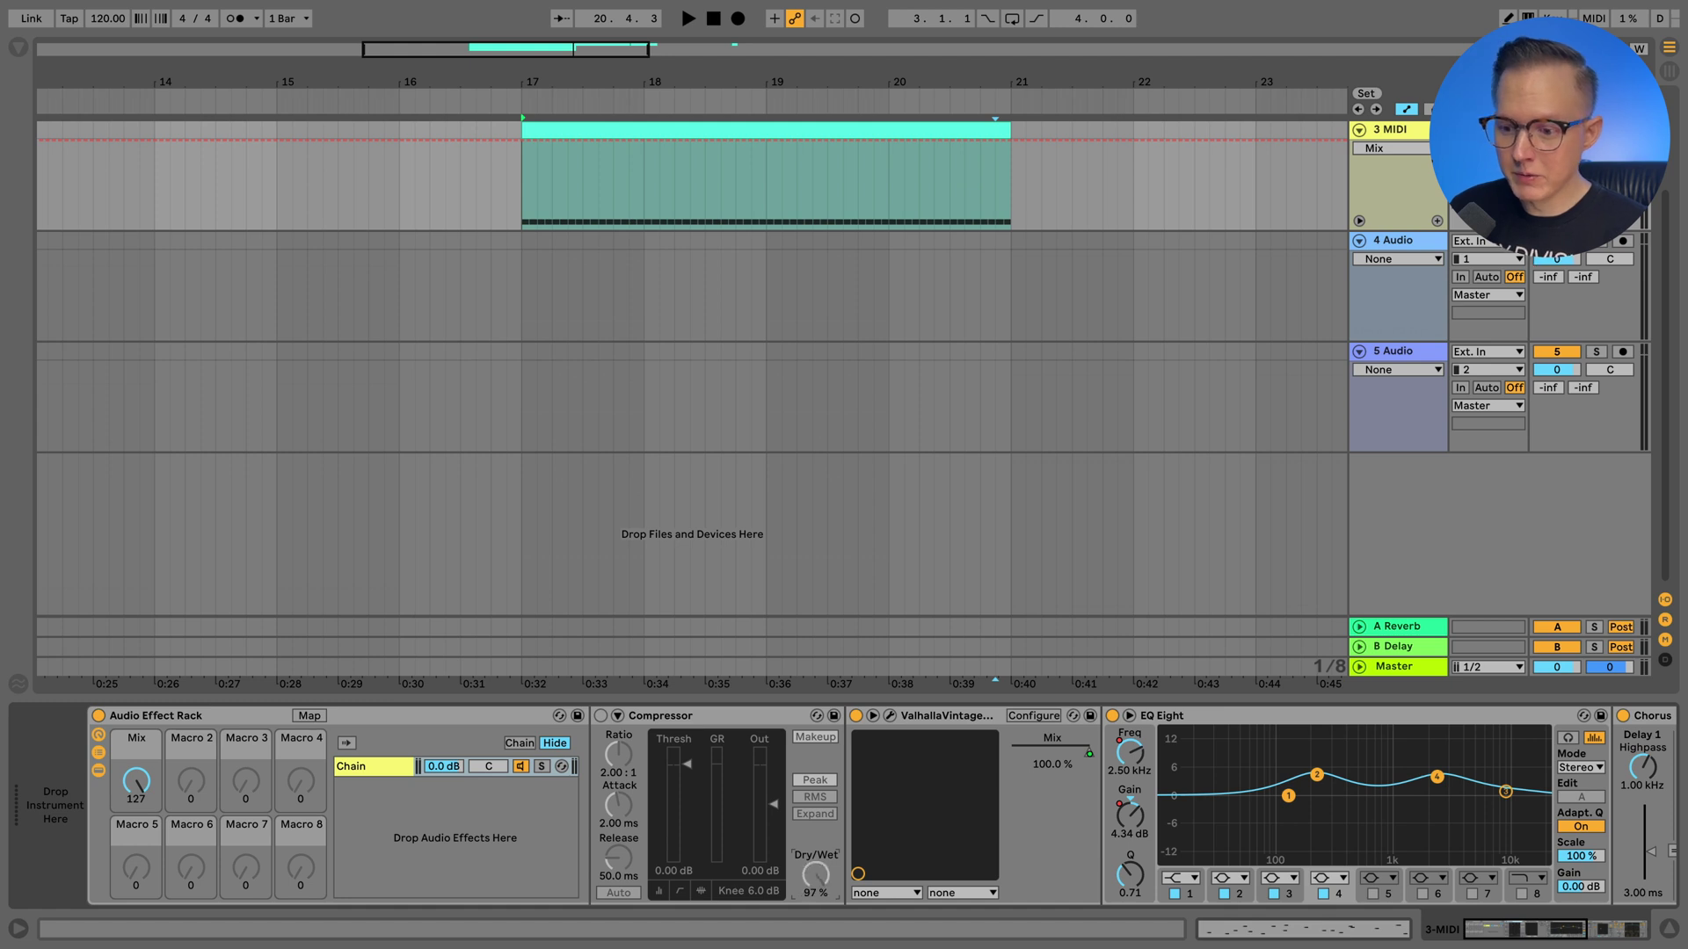
right_click(823, 881)
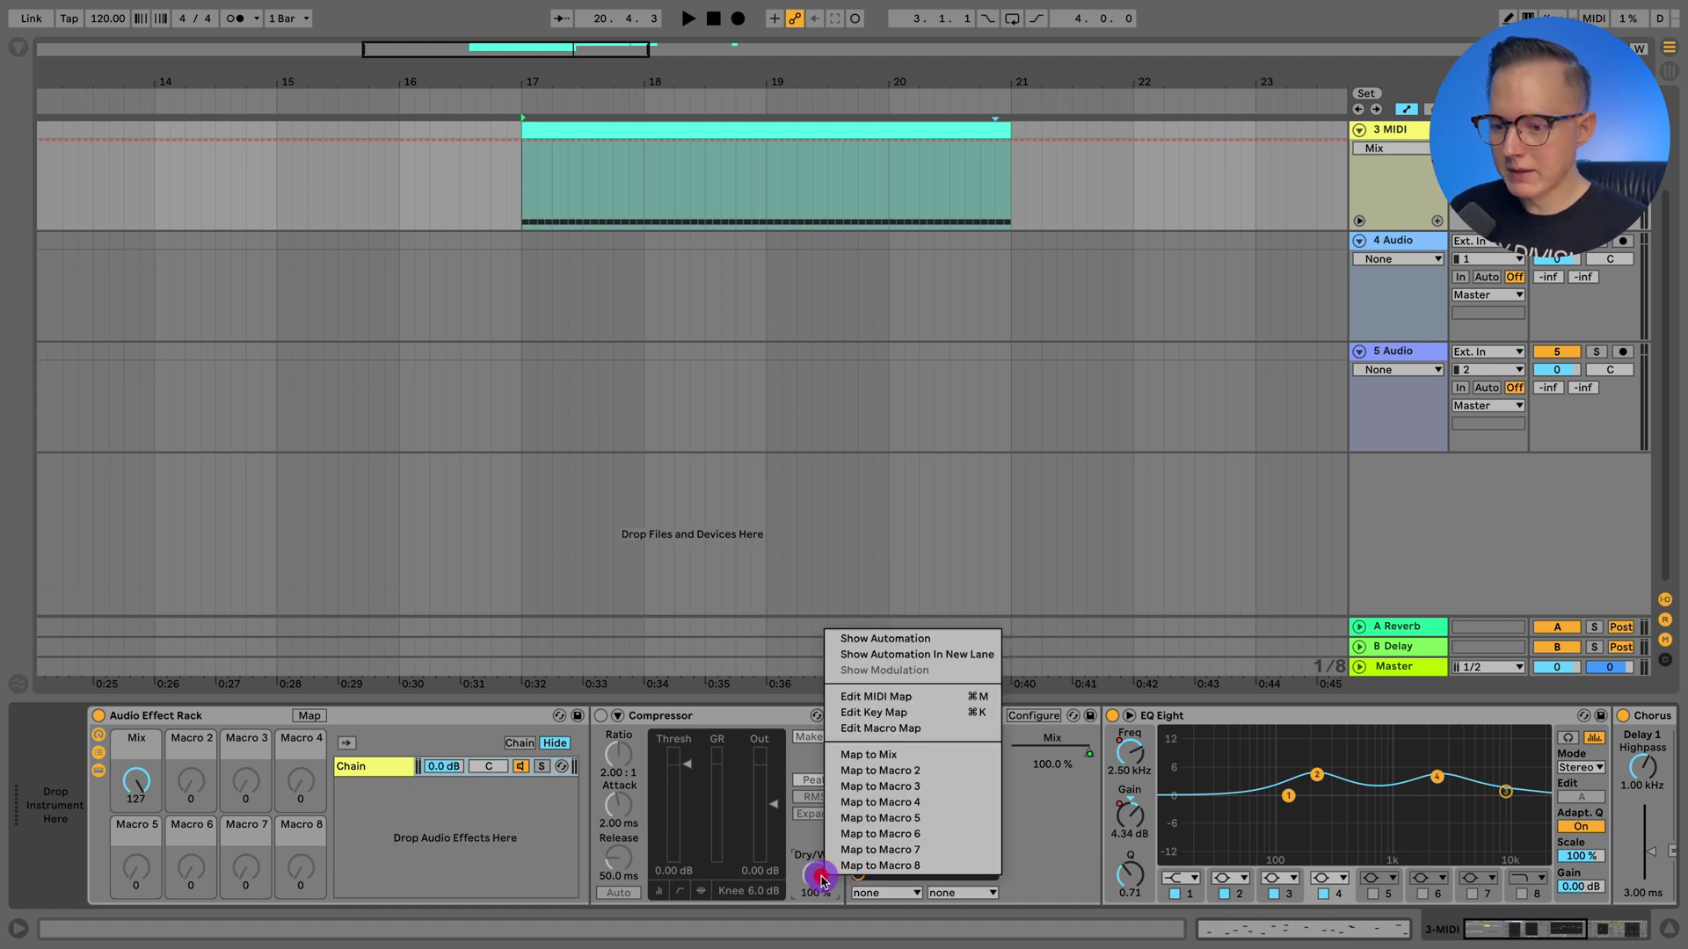
left_click(884, 755)
left_click(130, 777)
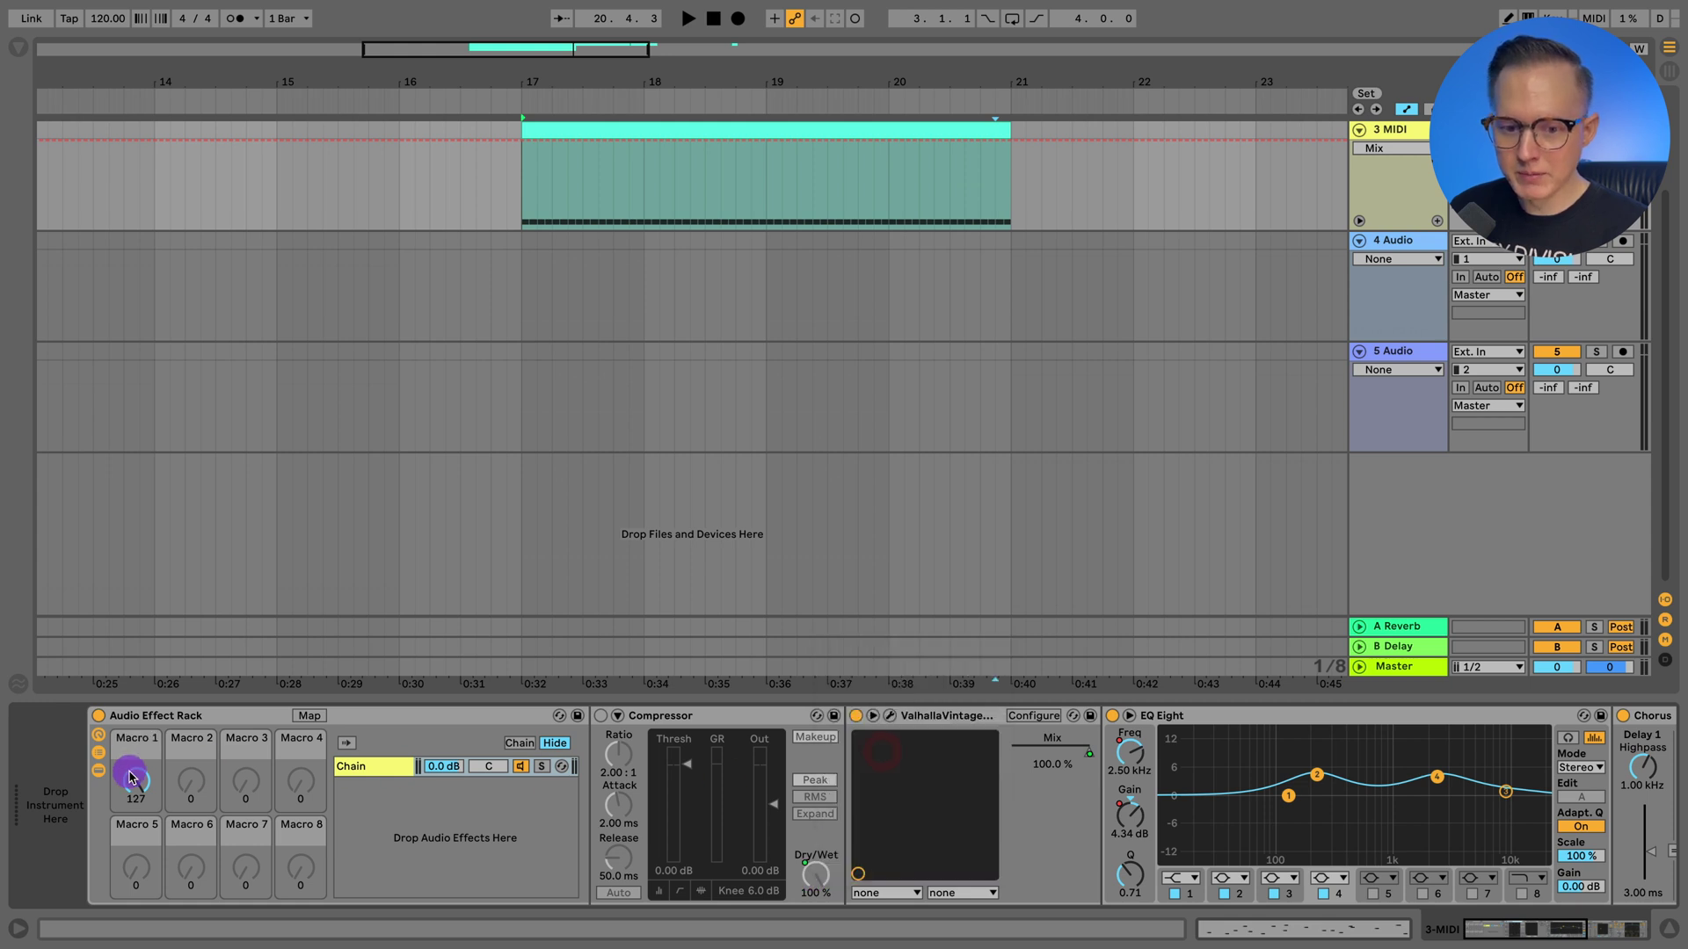
left_click_drag(132, 779, 132, 704)
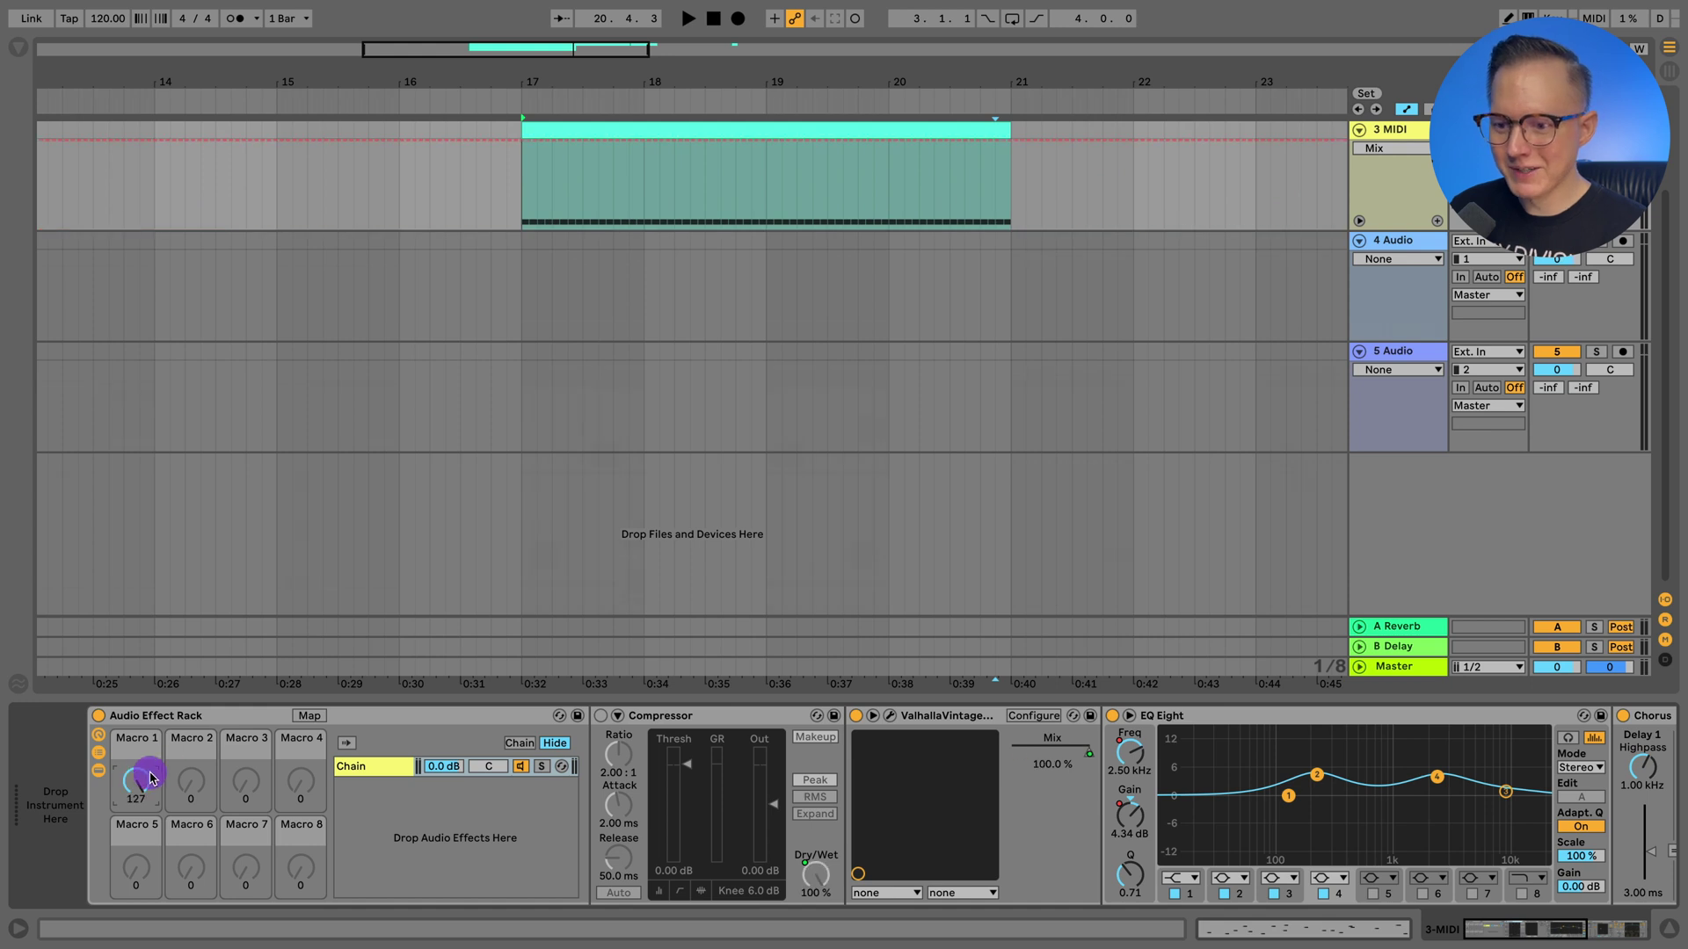
Group the Compressor into its own nested Audio Effect Rack.
left_click(697, 717)
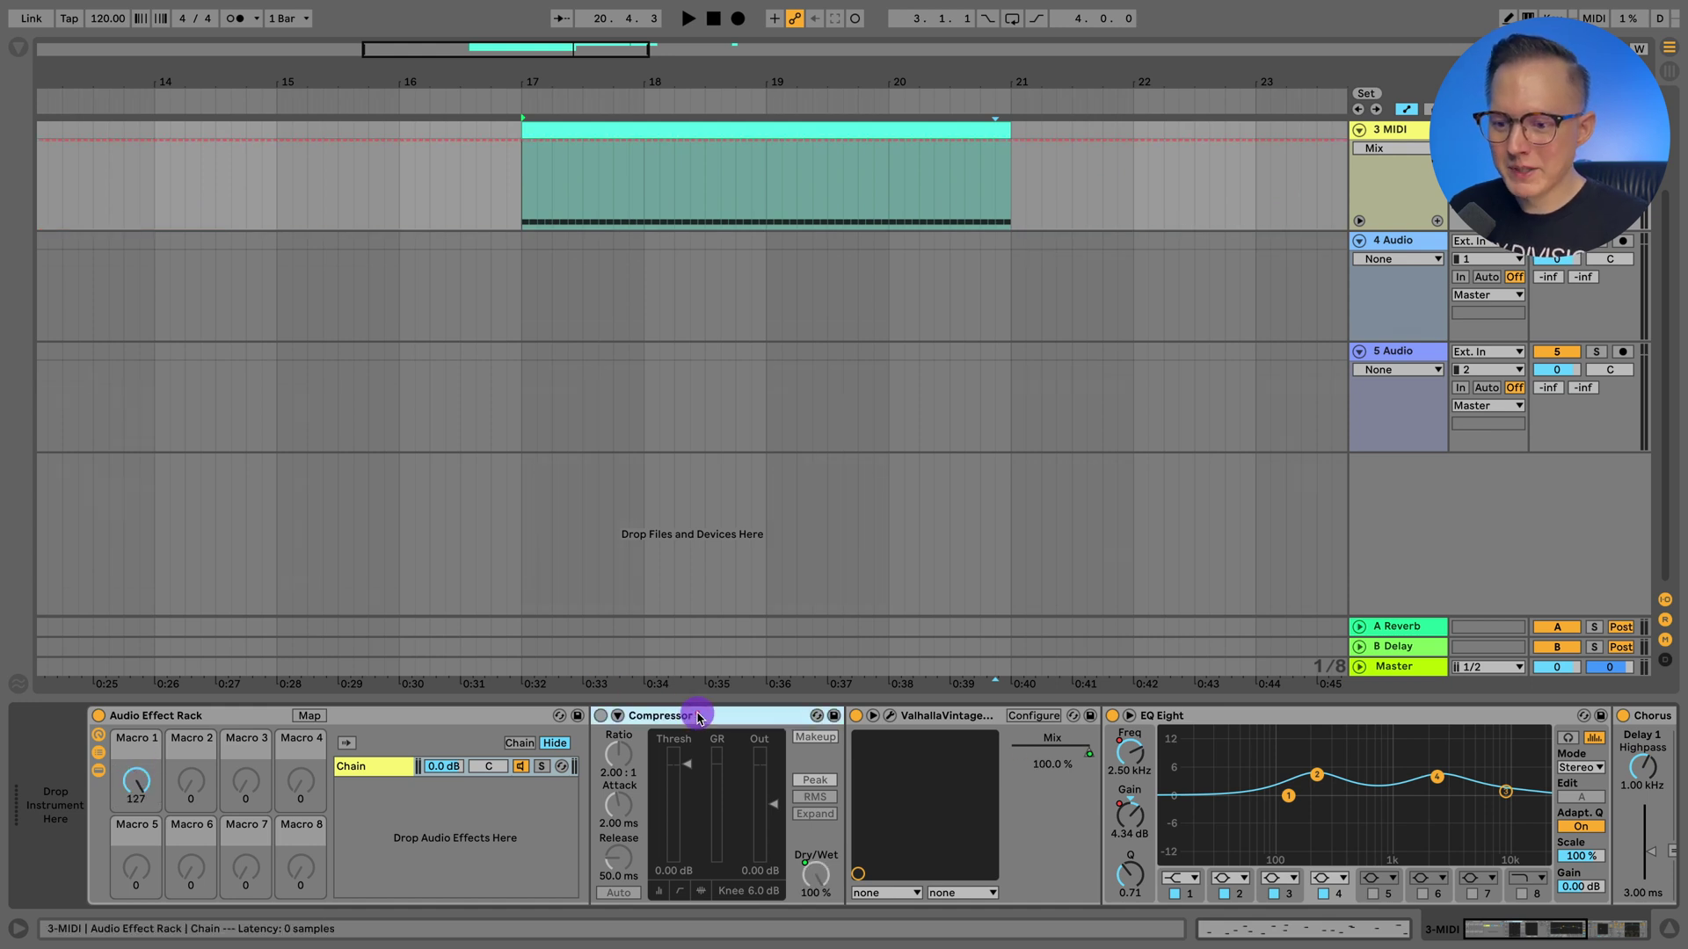
right_click(699, 716)
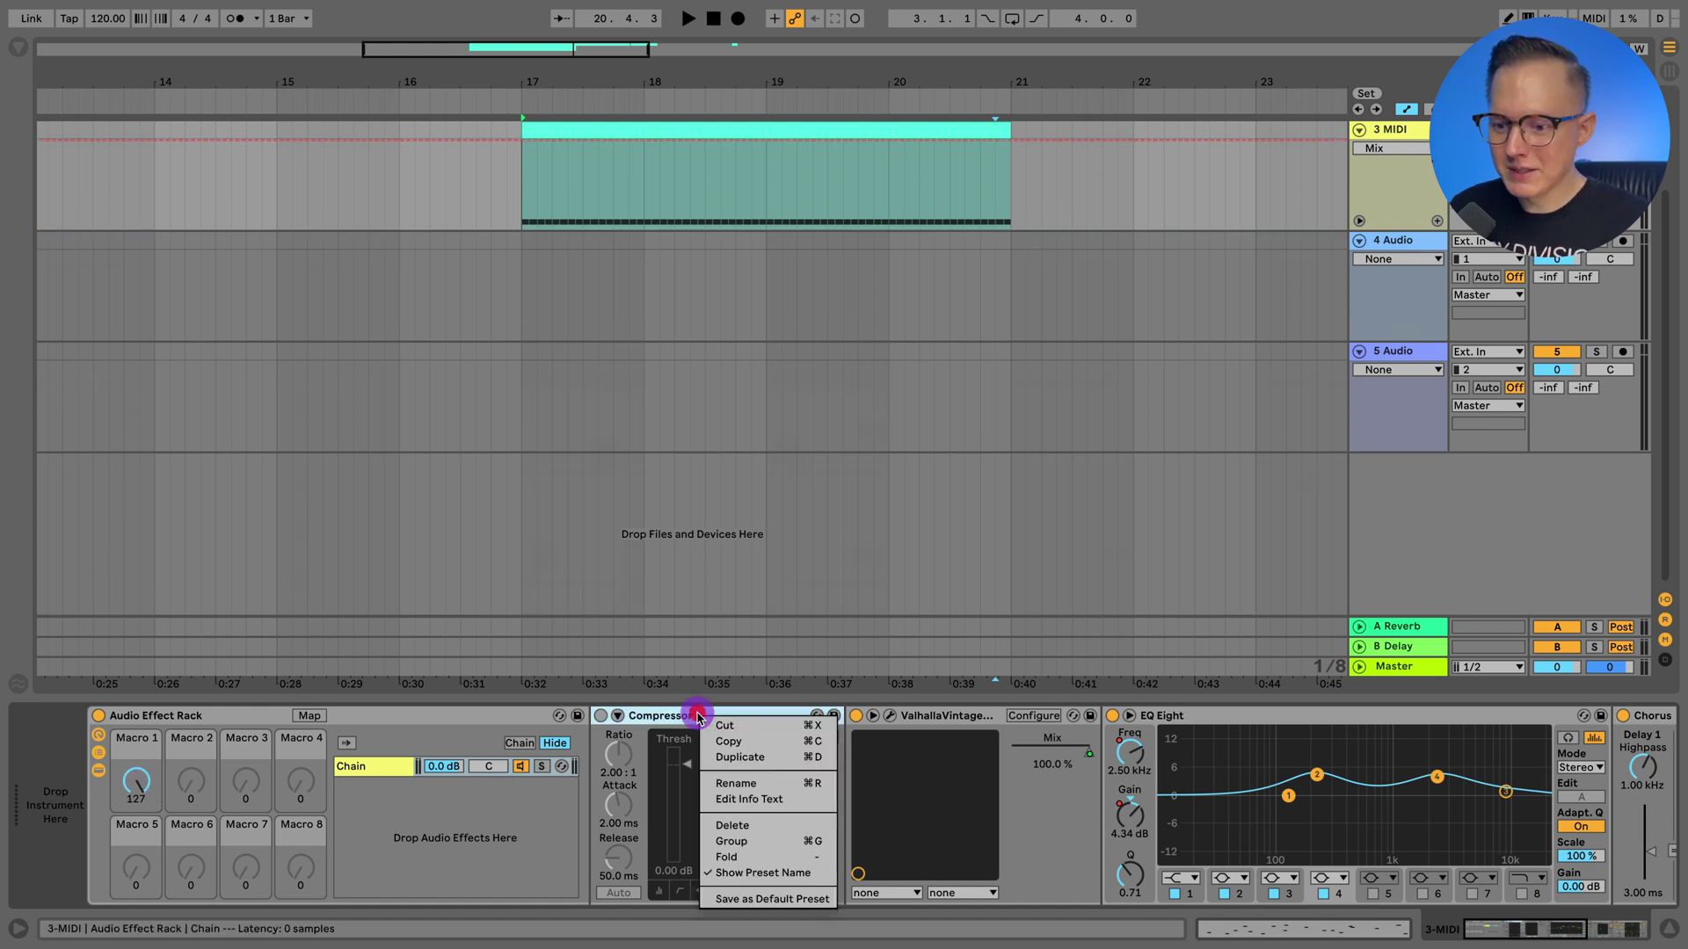
left_click(750, 837)
left_click(686, 713)
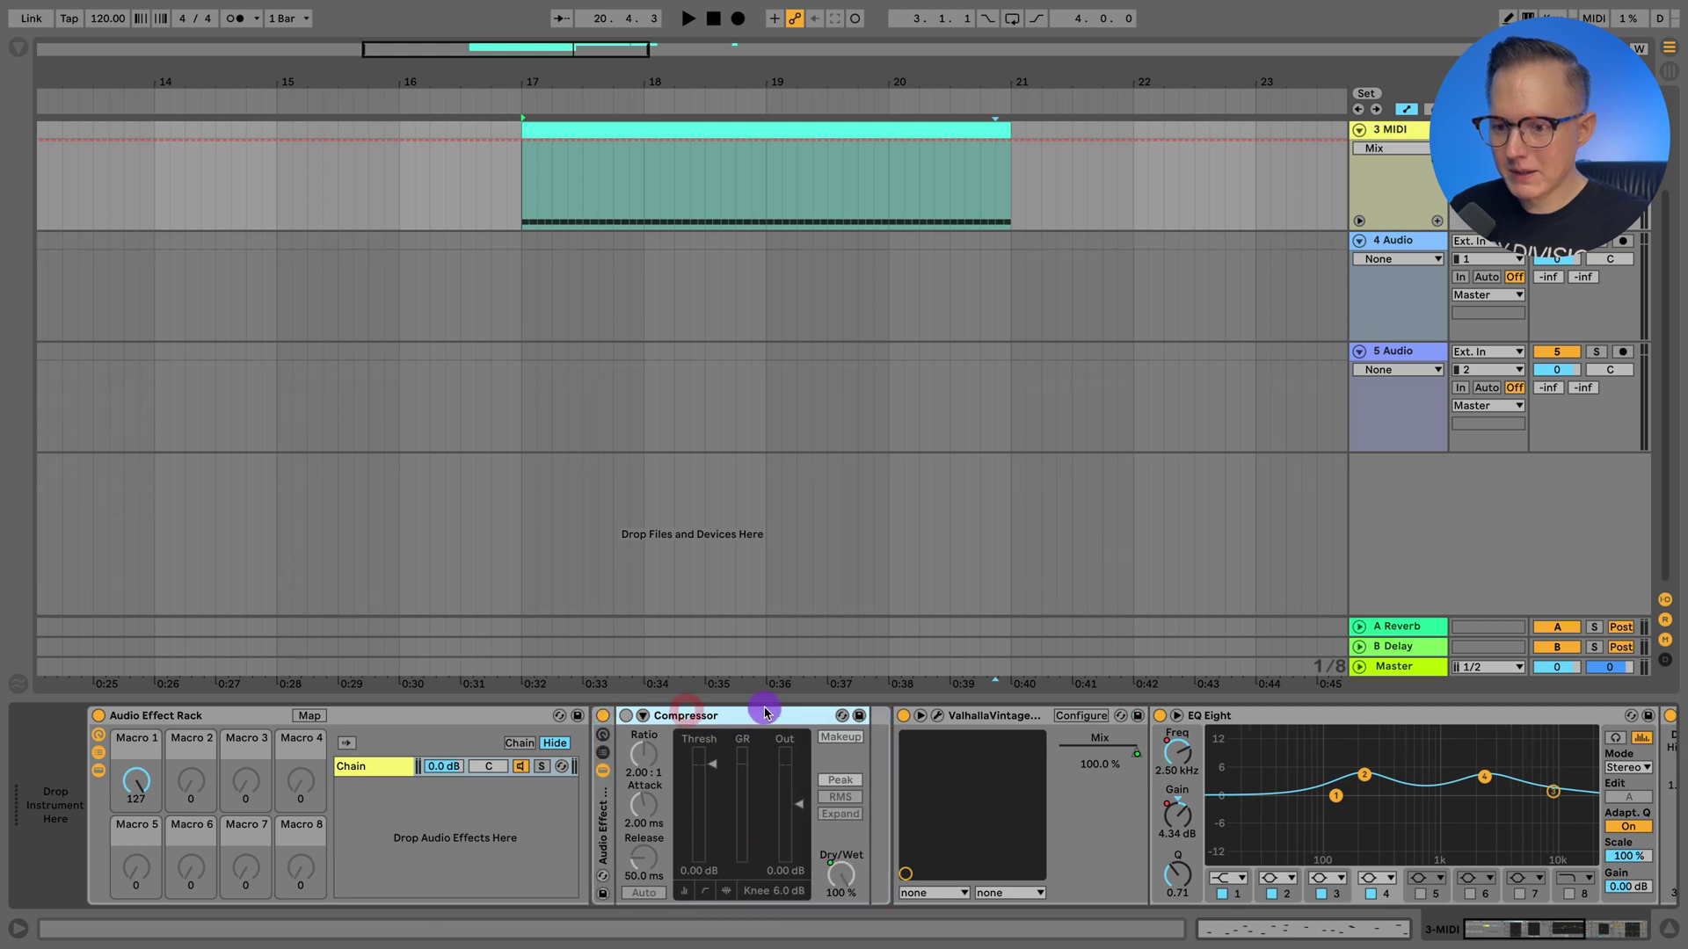
Group ValhallaVintageVerb into its own nested rack and check Macro 1's units.
left_click(977, 708)
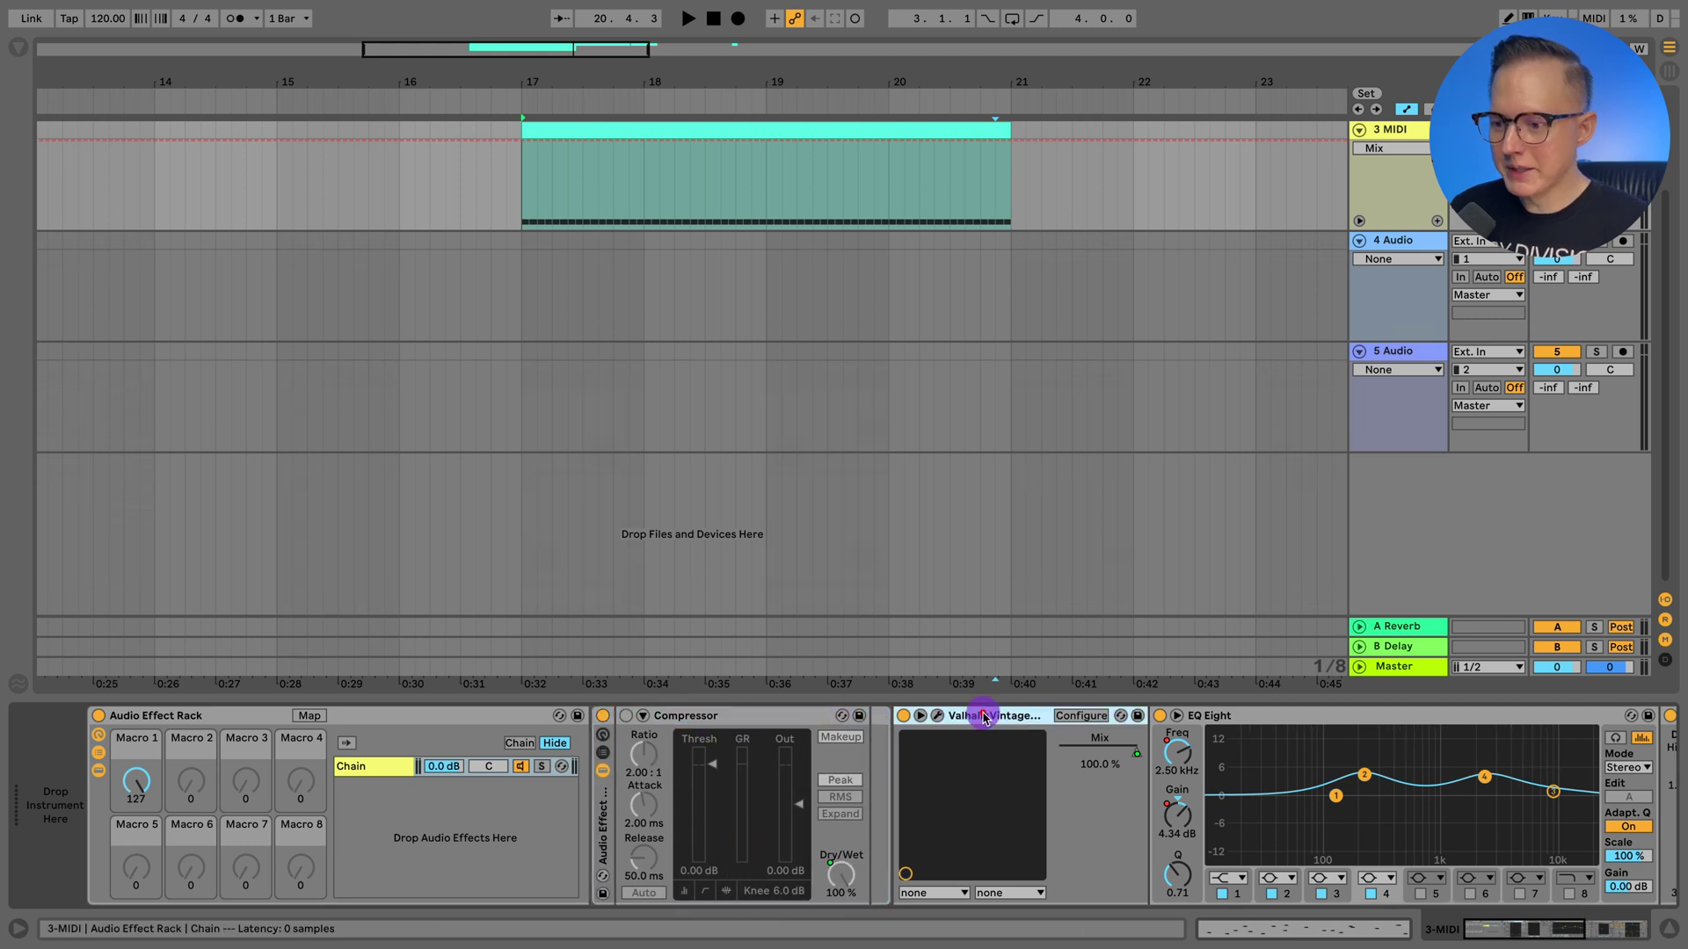
right_click(982, 709)
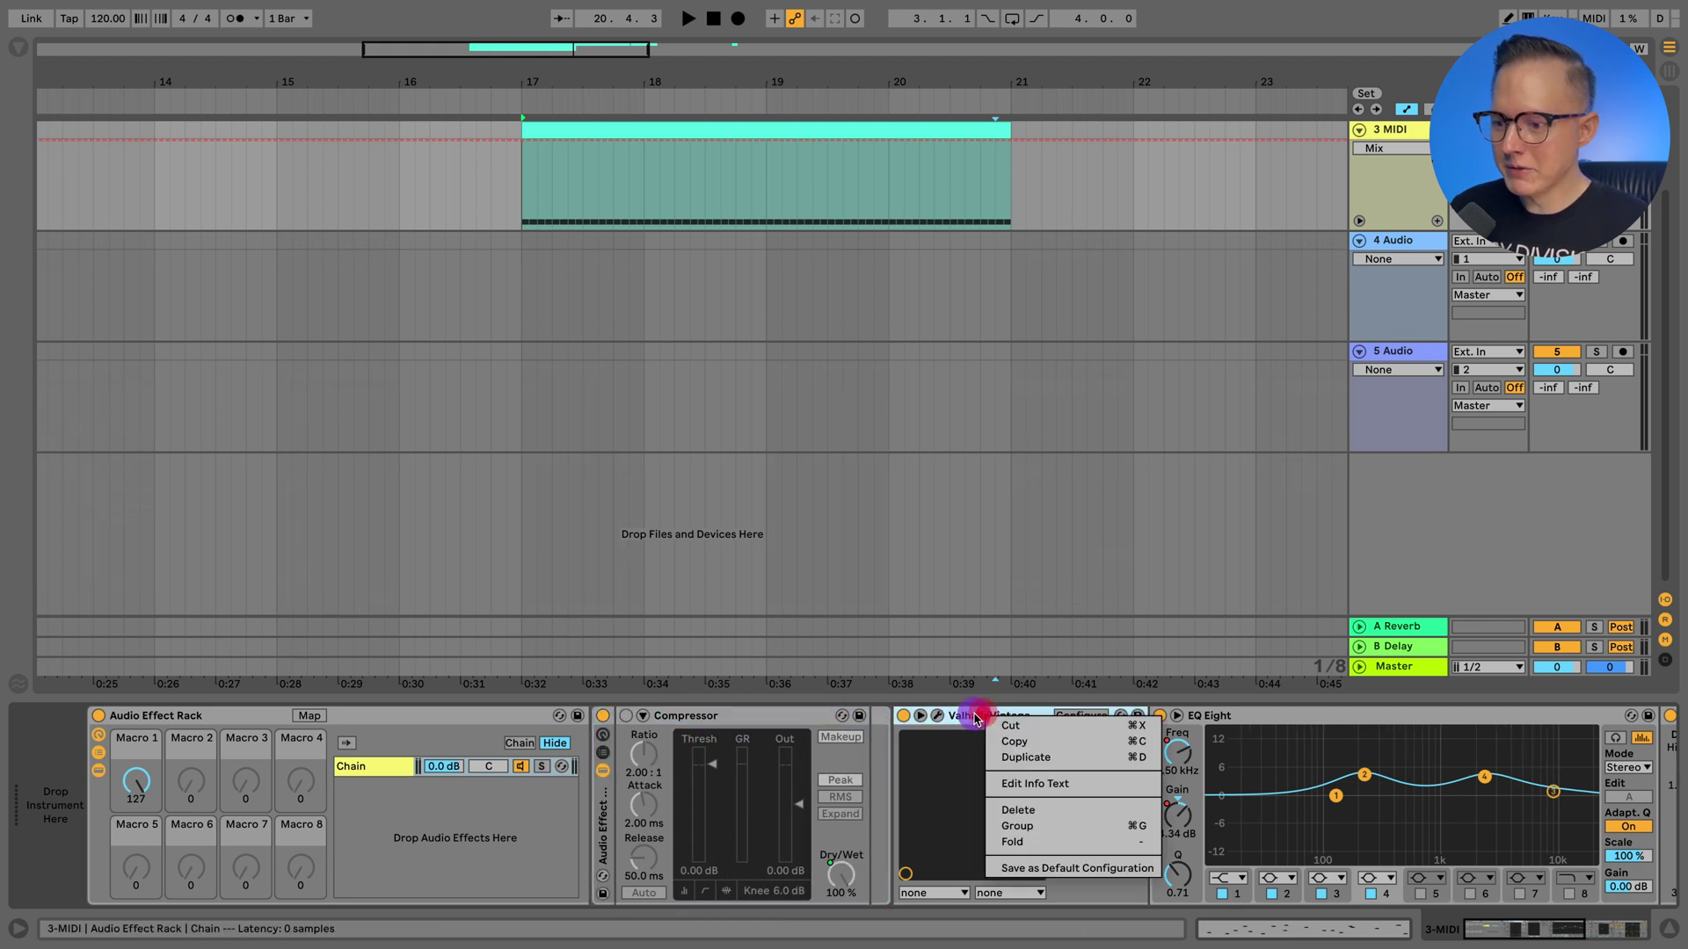
left_click(1046, 826)
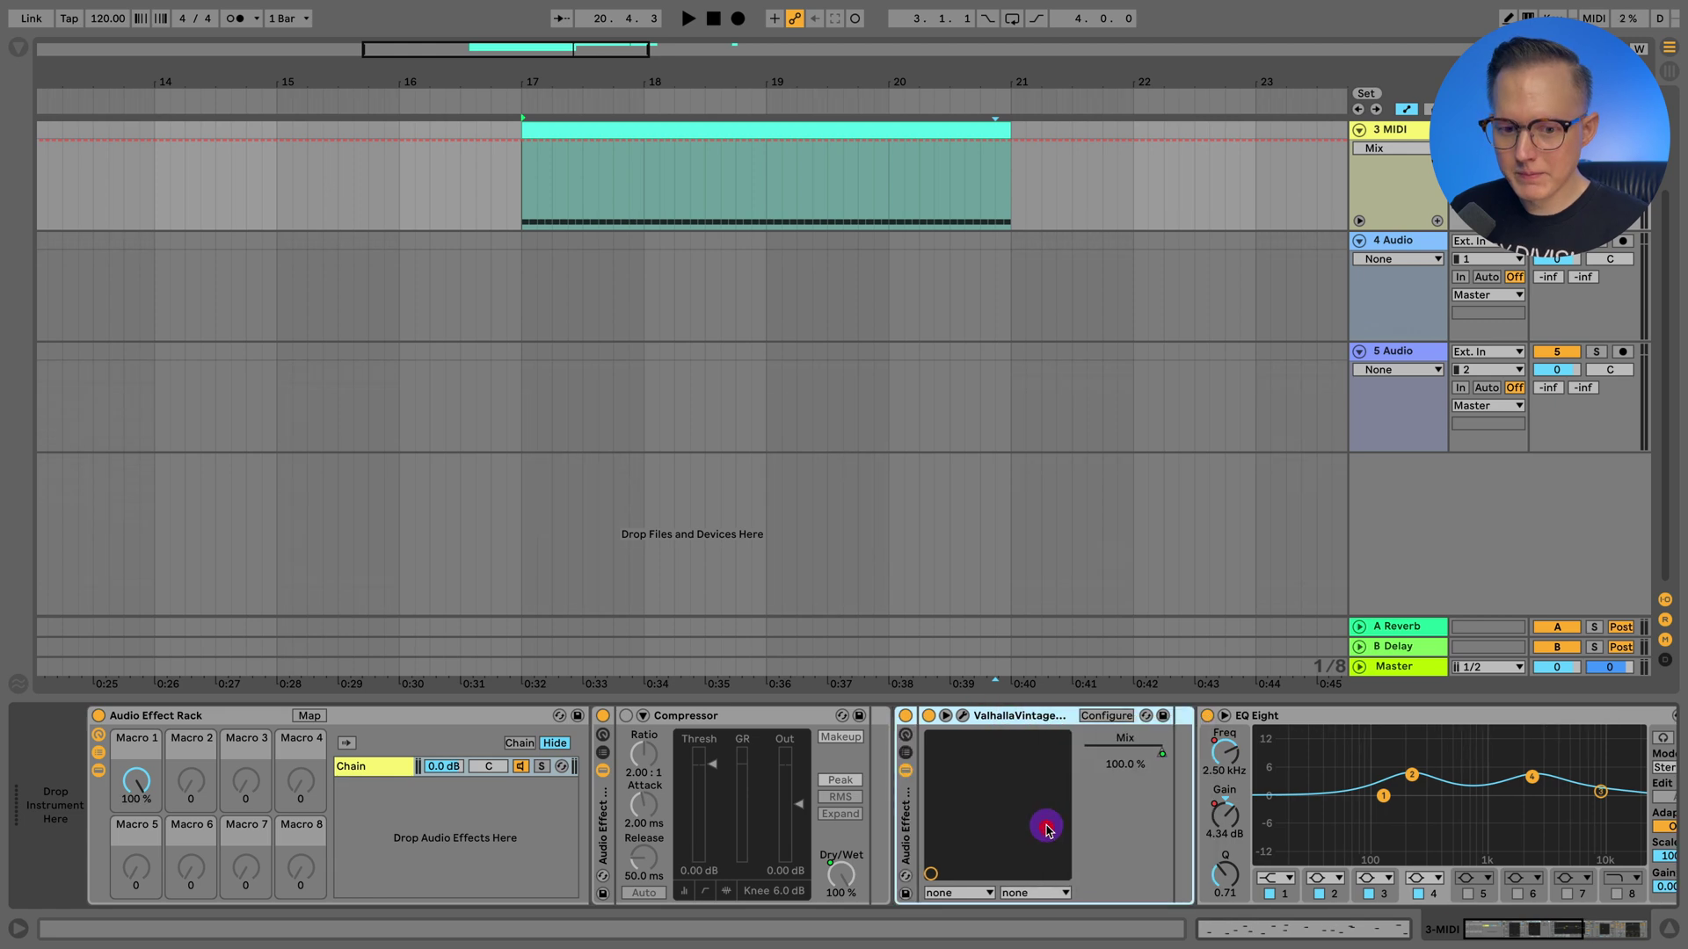
left_click(138, 780)
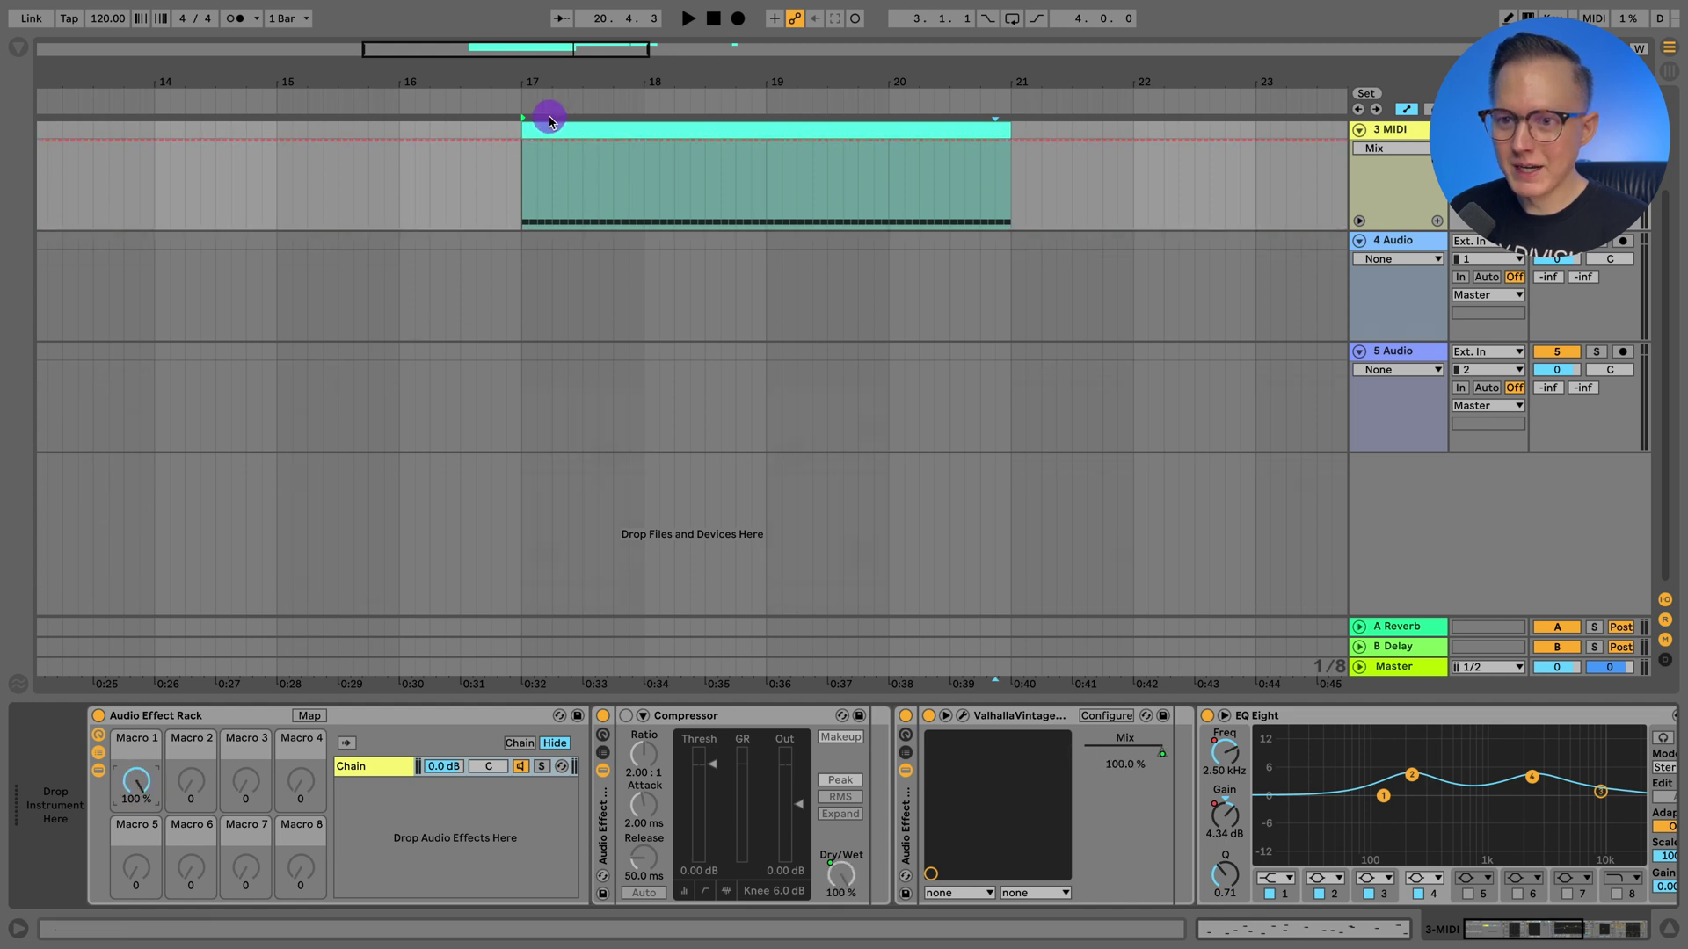
Add breakpoints to the Mix macro's automation near the start of the 3 MIDI clip and check its values against Macro 1.
left_click_drag(606, 76, 607, 94)
scroll(573, 170, "up", 3)
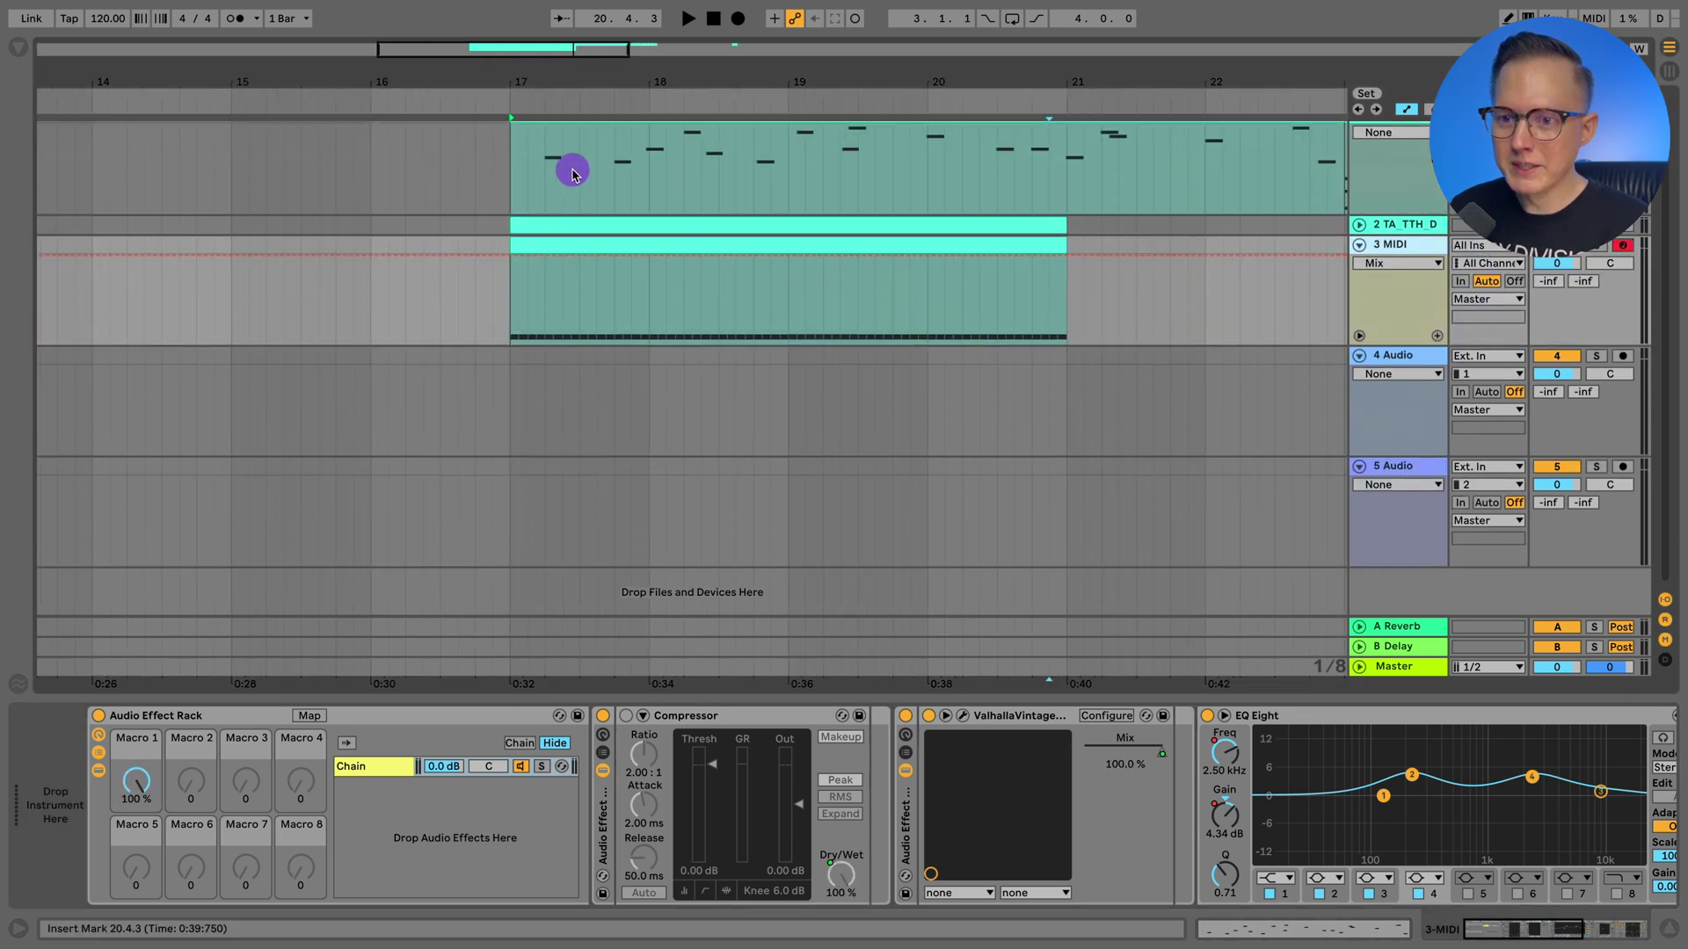
left_click(510, 256)
left_click_drag(564, 256, 516, 256)
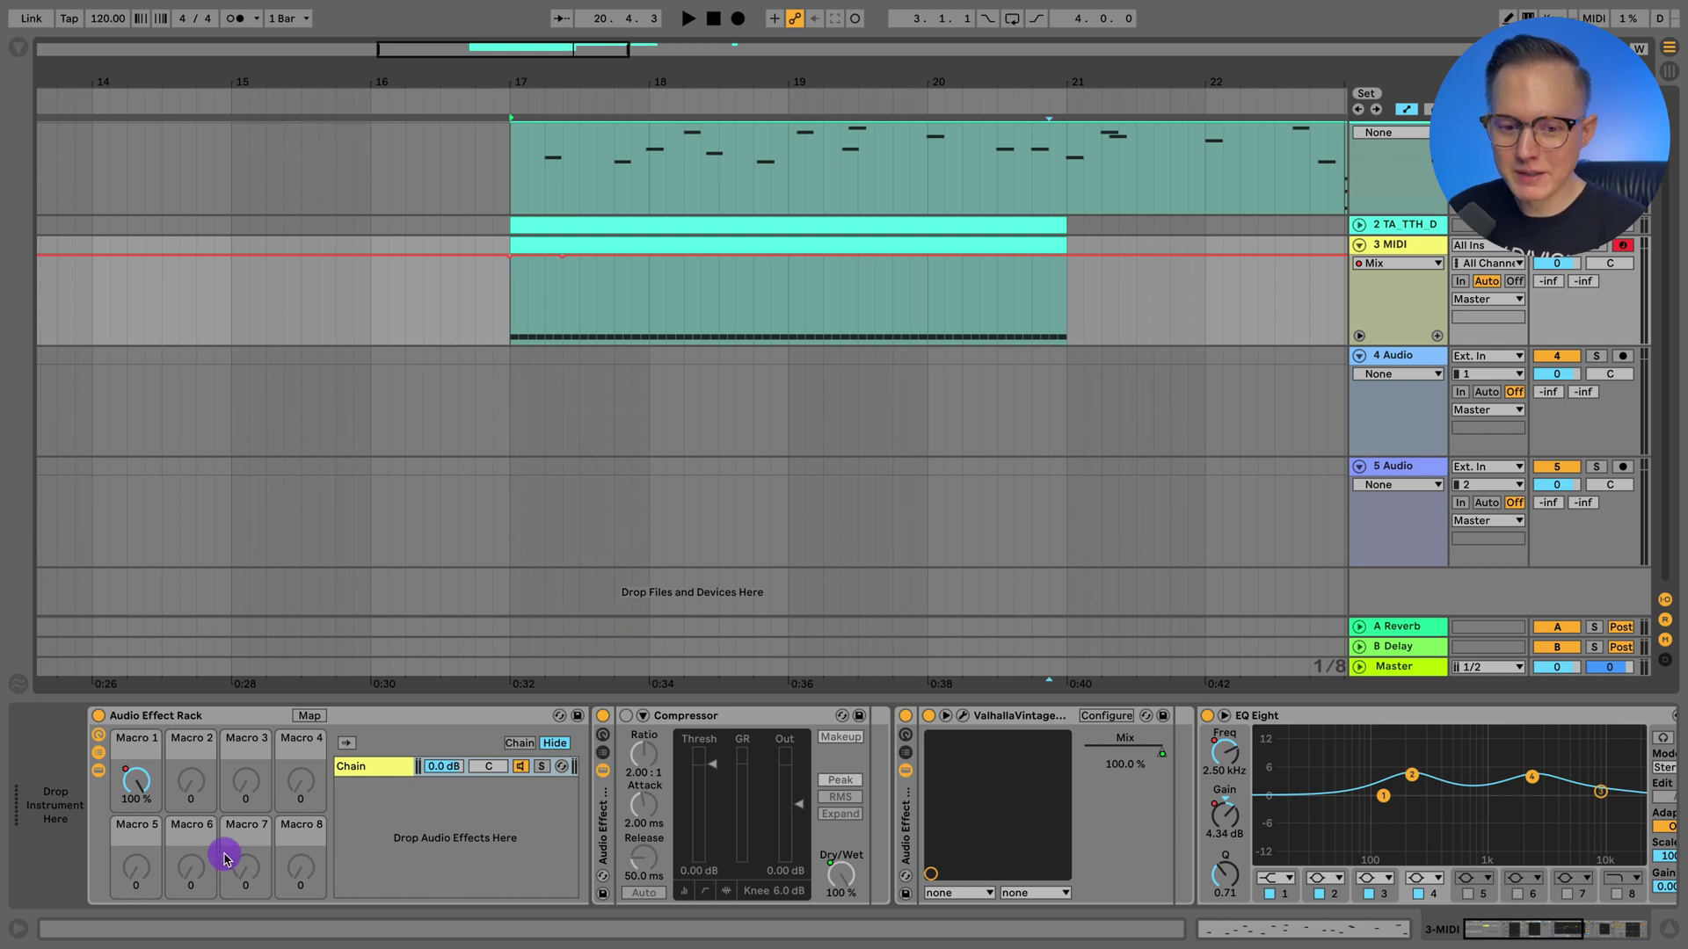
mouse_move(136, 781)
left_mouse_down()
mouse_move(135, 888)
mouse_move(136, 781)
left_mouse_up()
left_click_drag(606, 260, 514, 264)
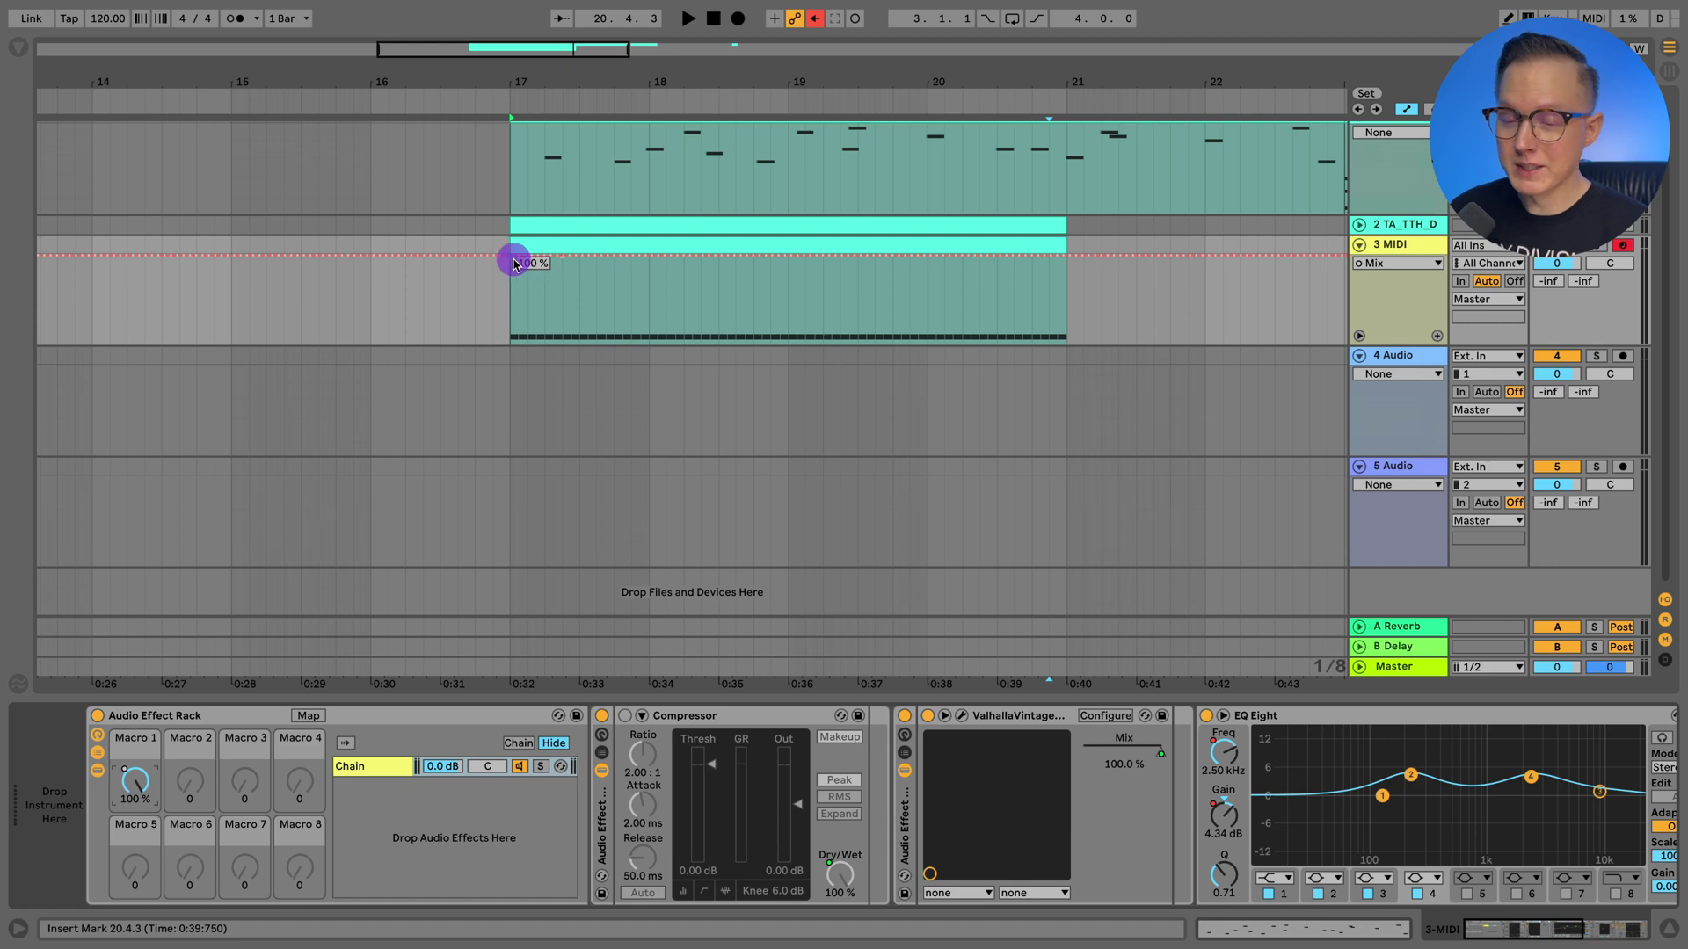